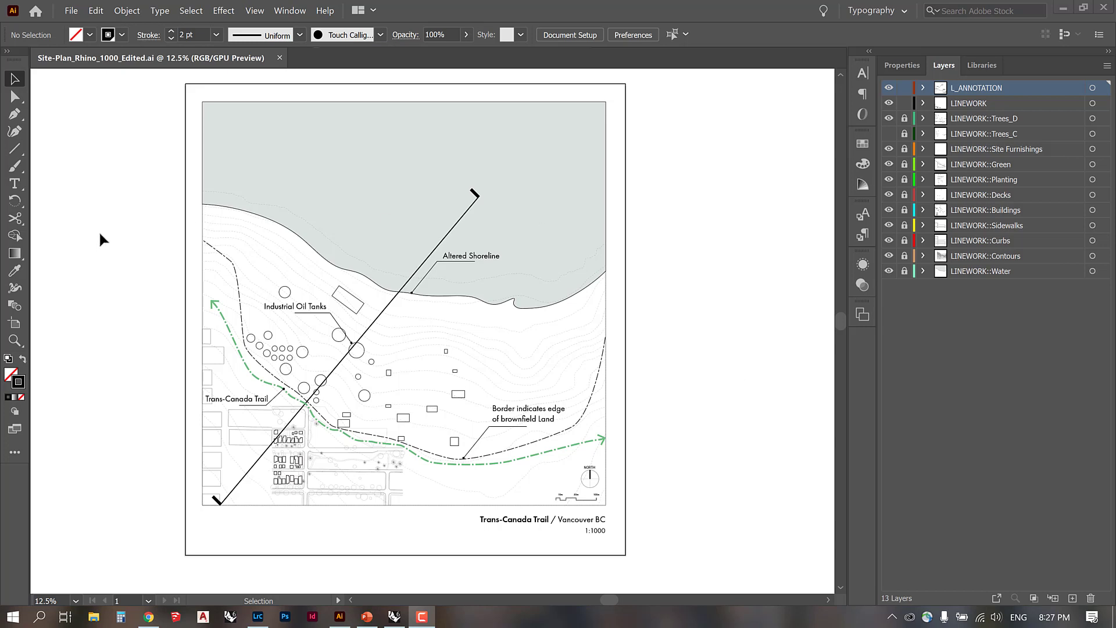
Step: Draw a small unfilled square over the industrial oil tanks on the site plan and delete it
left_click(22, 156)
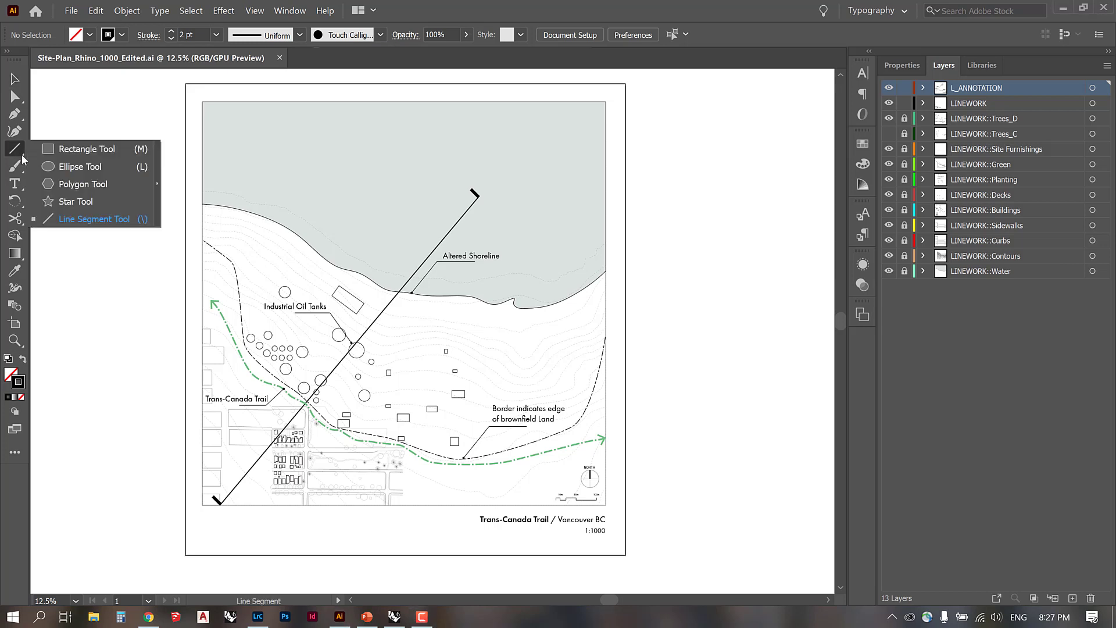
left_click(49, 153)
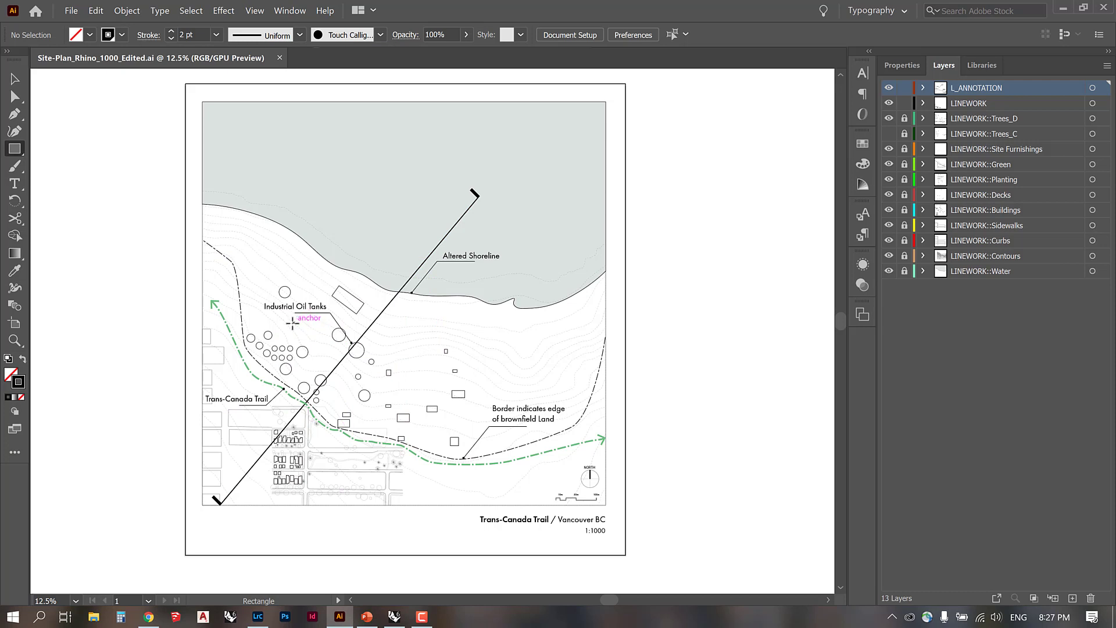
left_click_drag(298, 323, 358, 381)
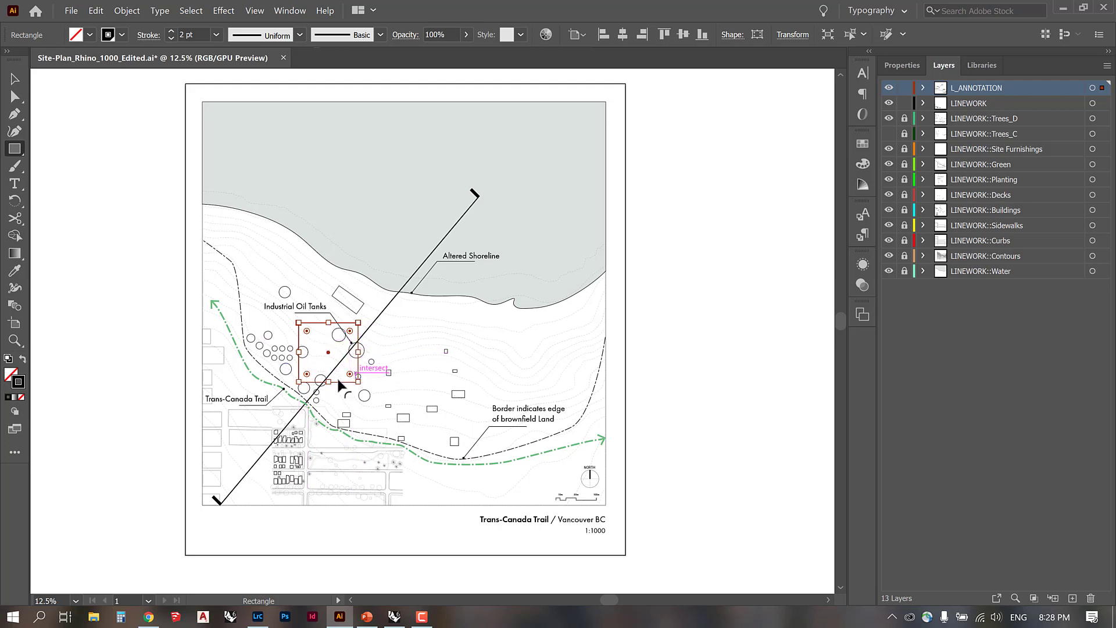
left_click(14, 79)
left_click(428, 332)
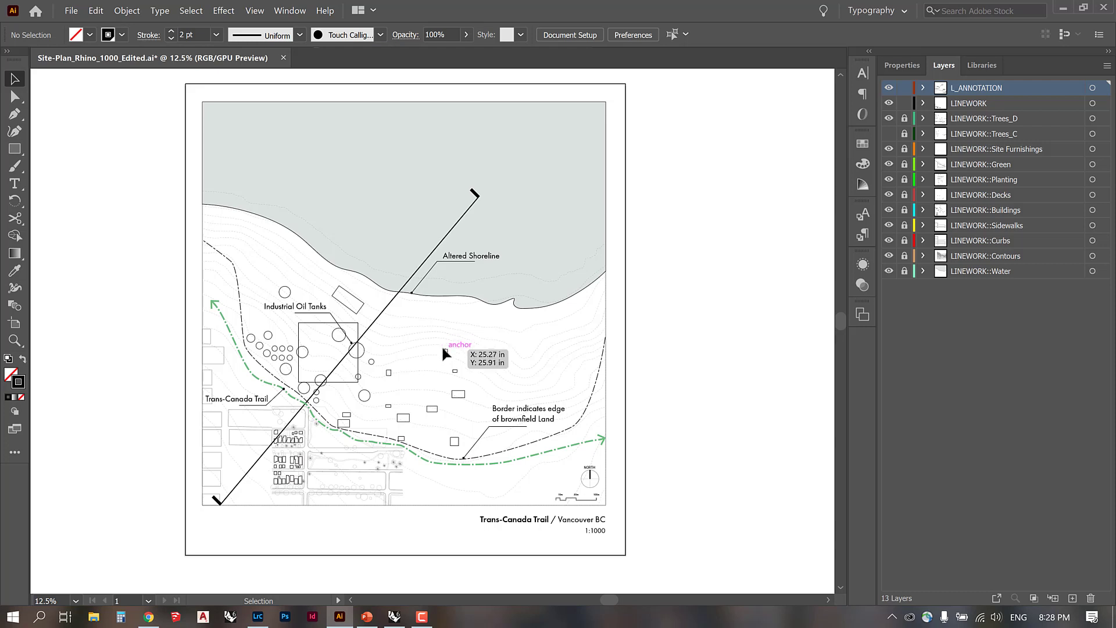
left_click(320, 327)
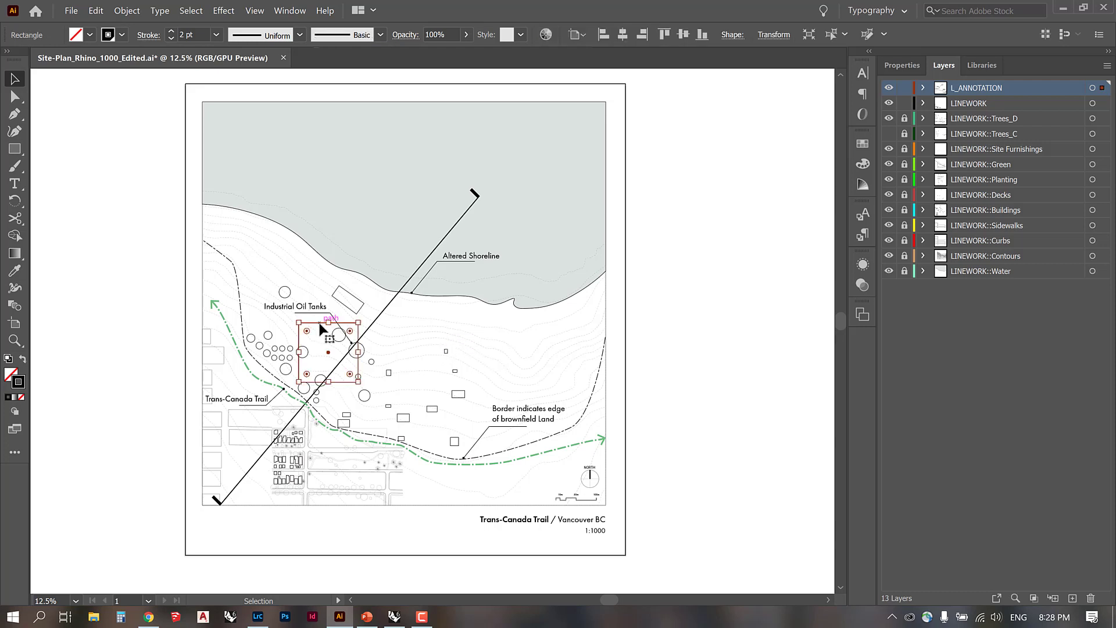
key("Delete")
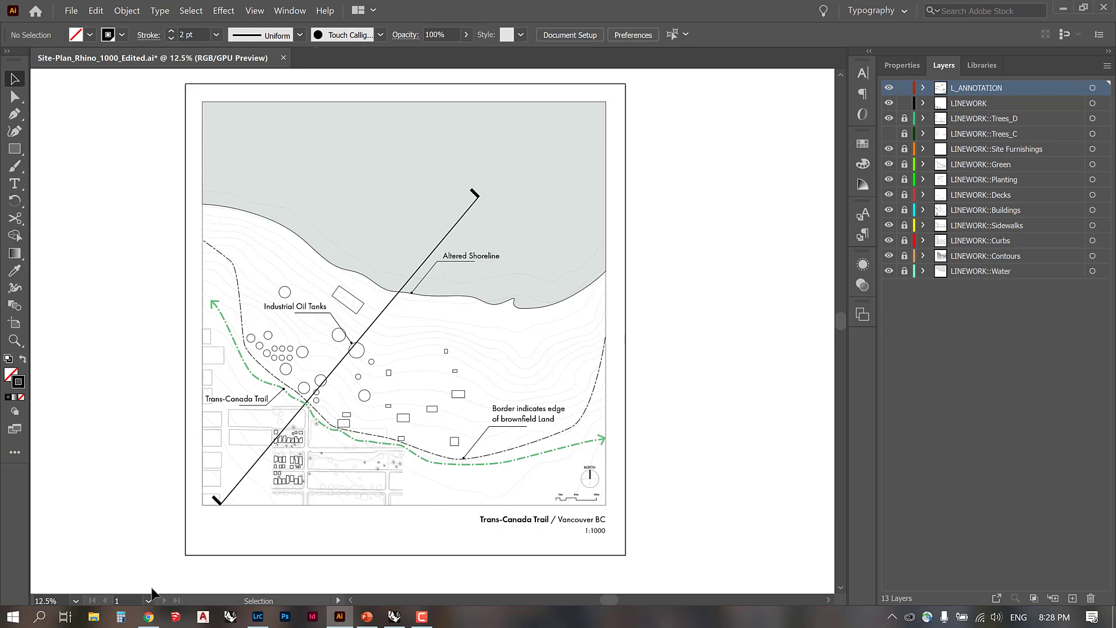
Step: Switch to the Rhino section drawing and show the aerial photo on the IMG layer beneath the linework
left_click(395, 615)
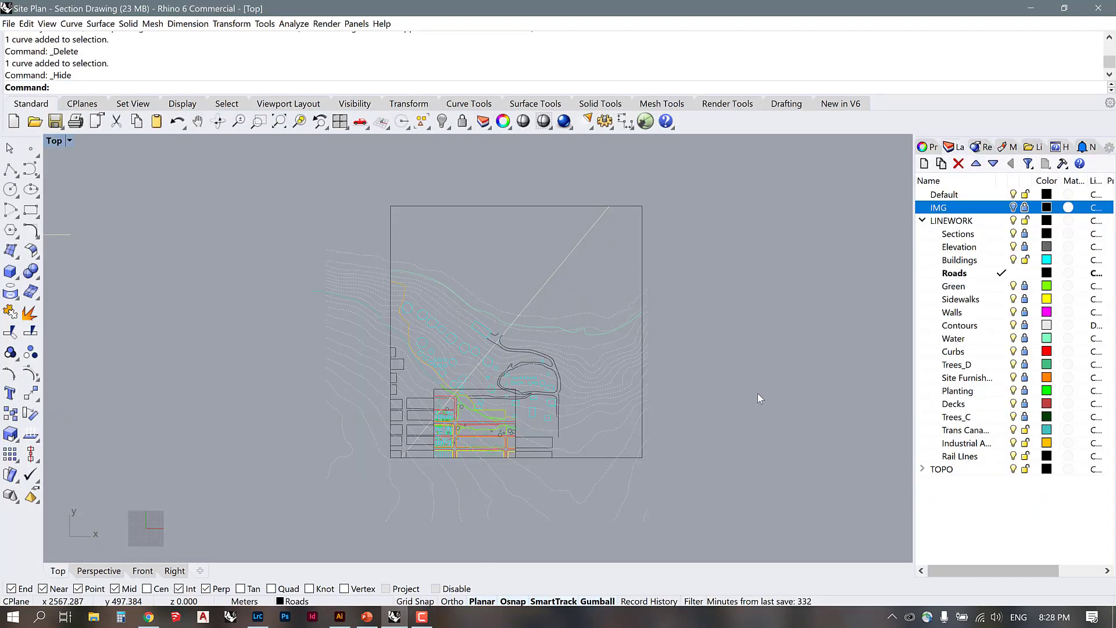
scroll(471, 356, "up", 3)
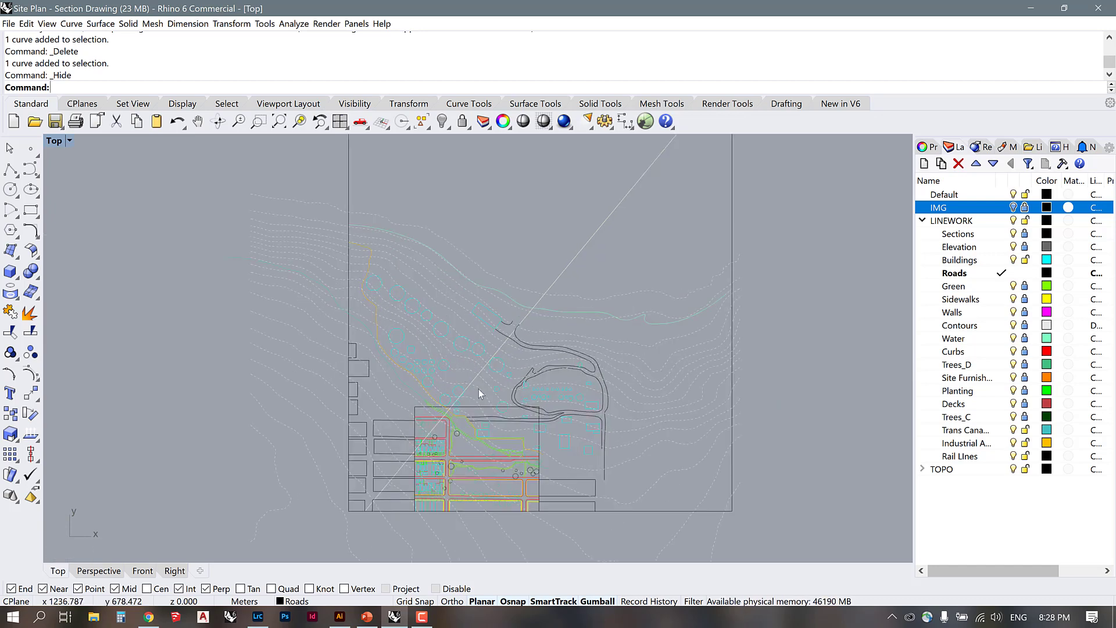
scroll(501, 376, "up", 1)
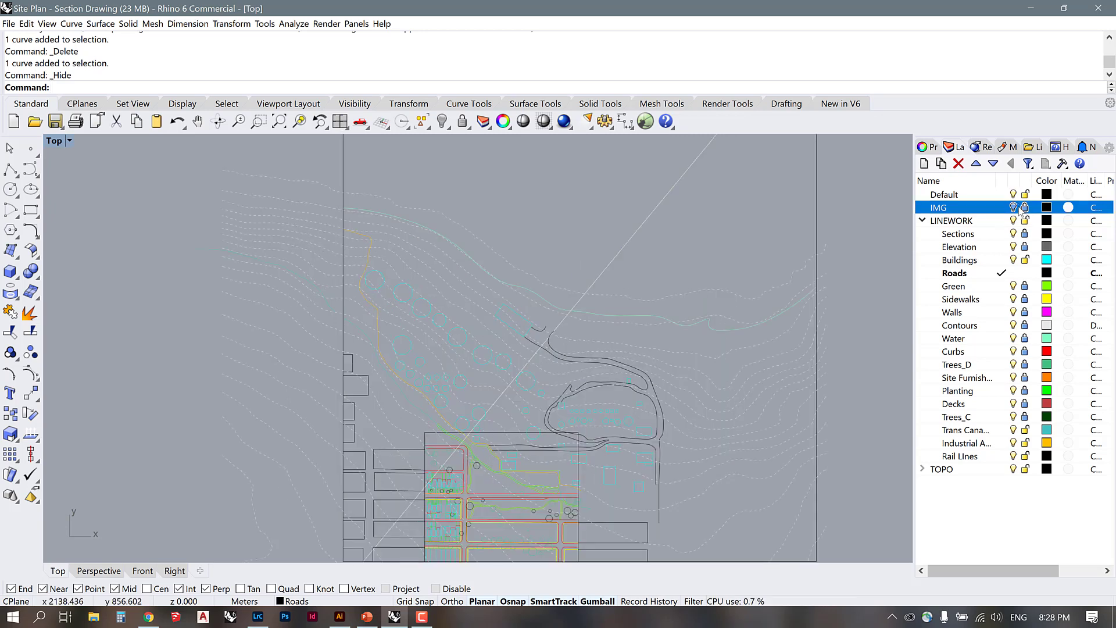
left_click(1014, 208)
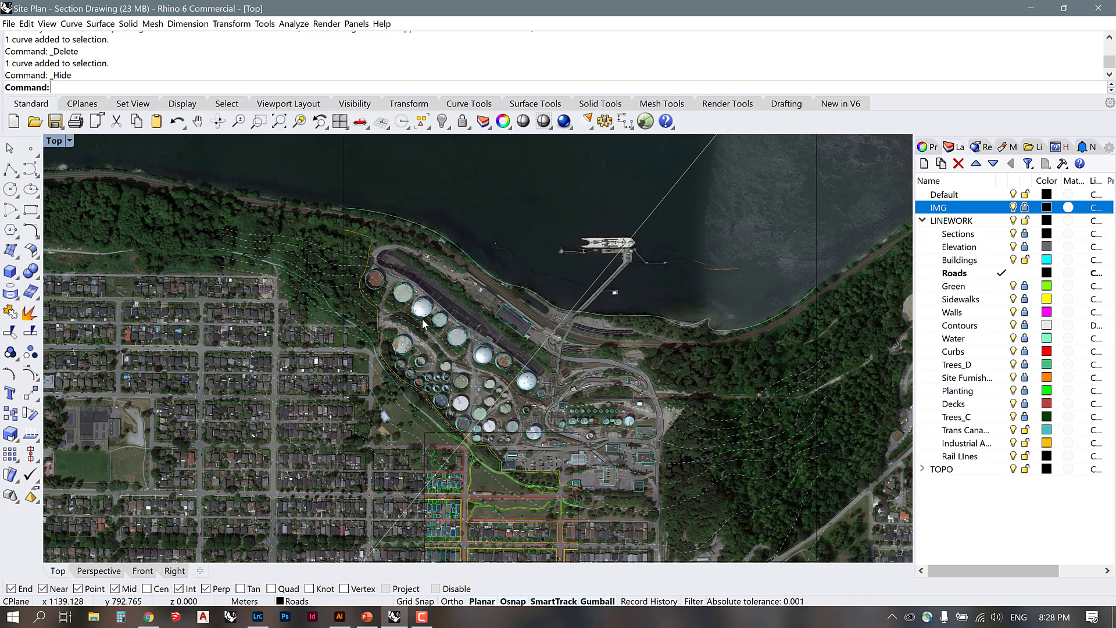
Step: Examine how the traced tanks, buildings, roads, paths and shoreline follow the aerial photo across the site
scroll(372, 237, "up", 2)
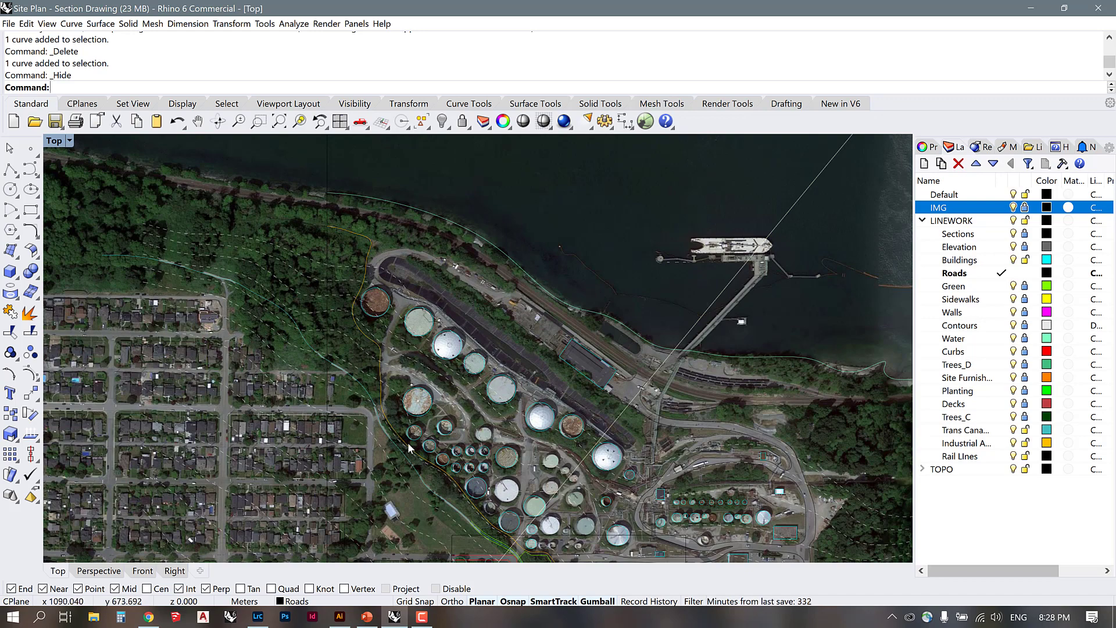
scroll(207, 263, "down", 1)
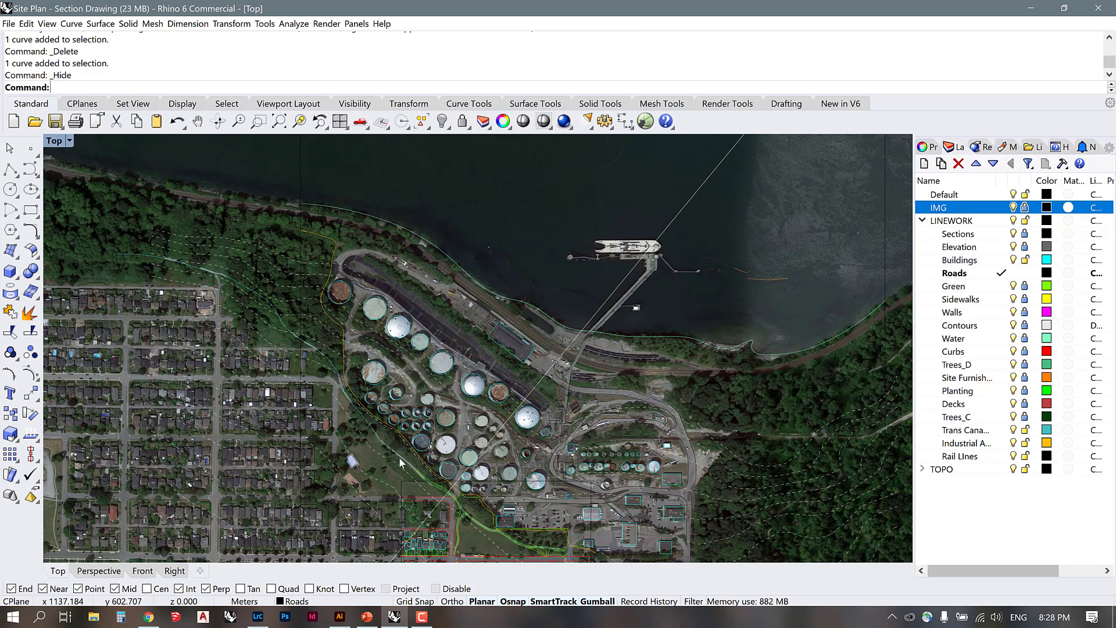
scroll(384, 442, "up", 4)
scroll(383, 397, "down", 5)
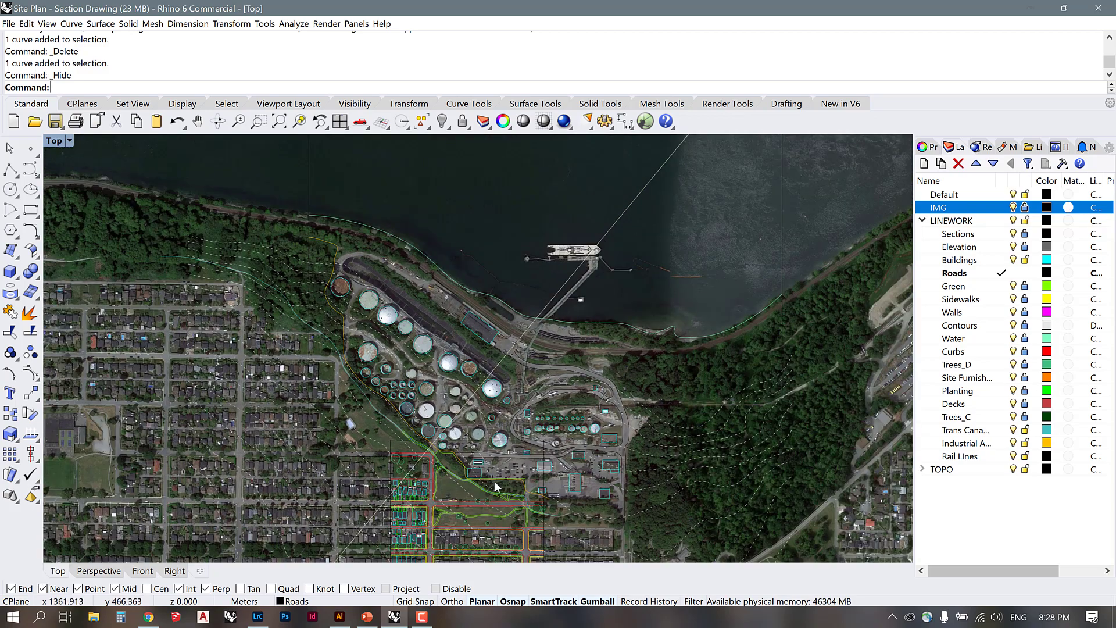
scroll(496, 486, "up", 5)
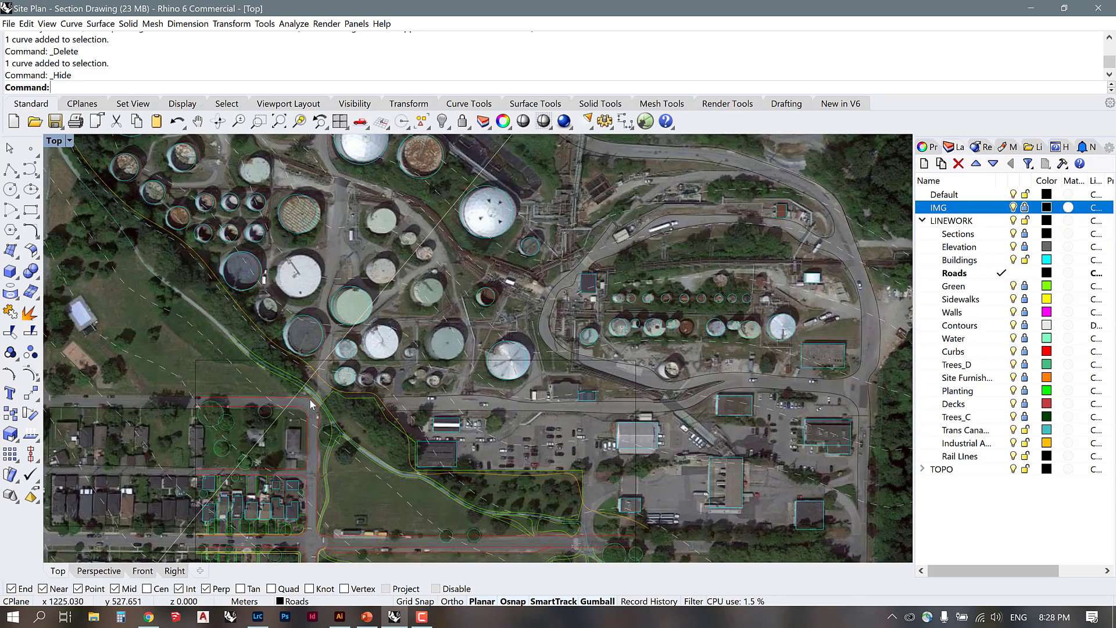
scroll(405, 474, "down", 2)
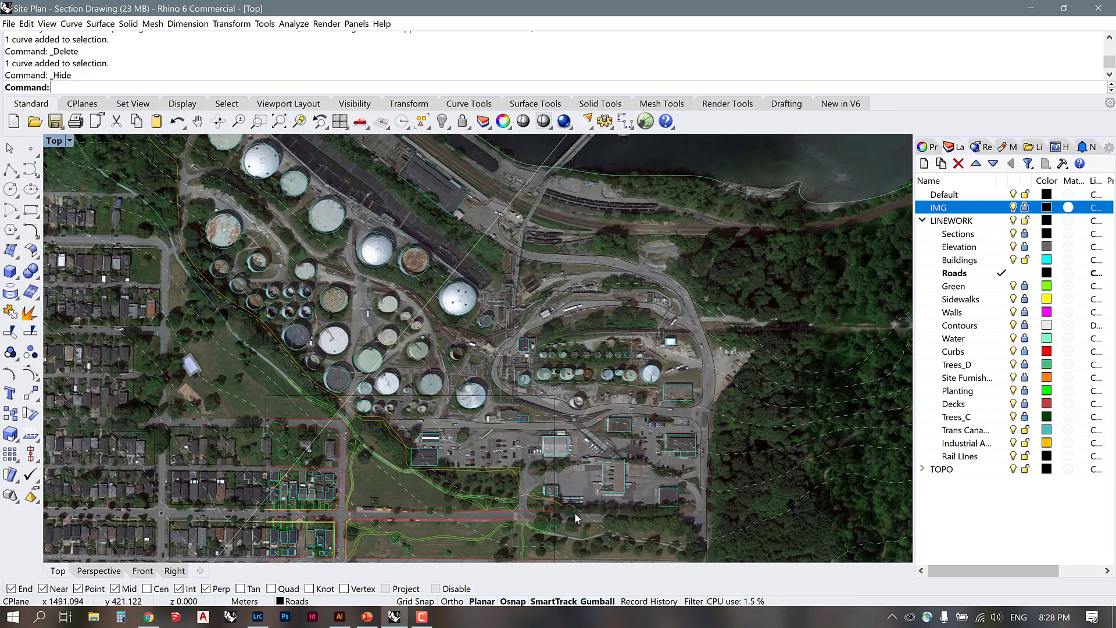
scroll(584, 282, "down", 2)
scroll(436, 472, "up", 4)
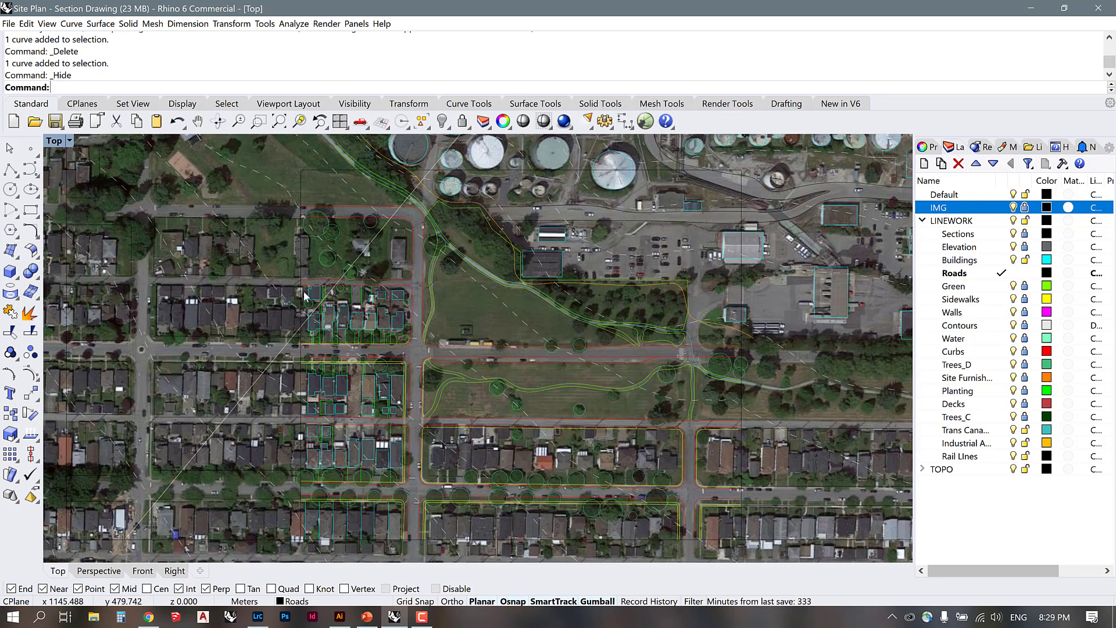
scroll(299, 297, "up", 3)
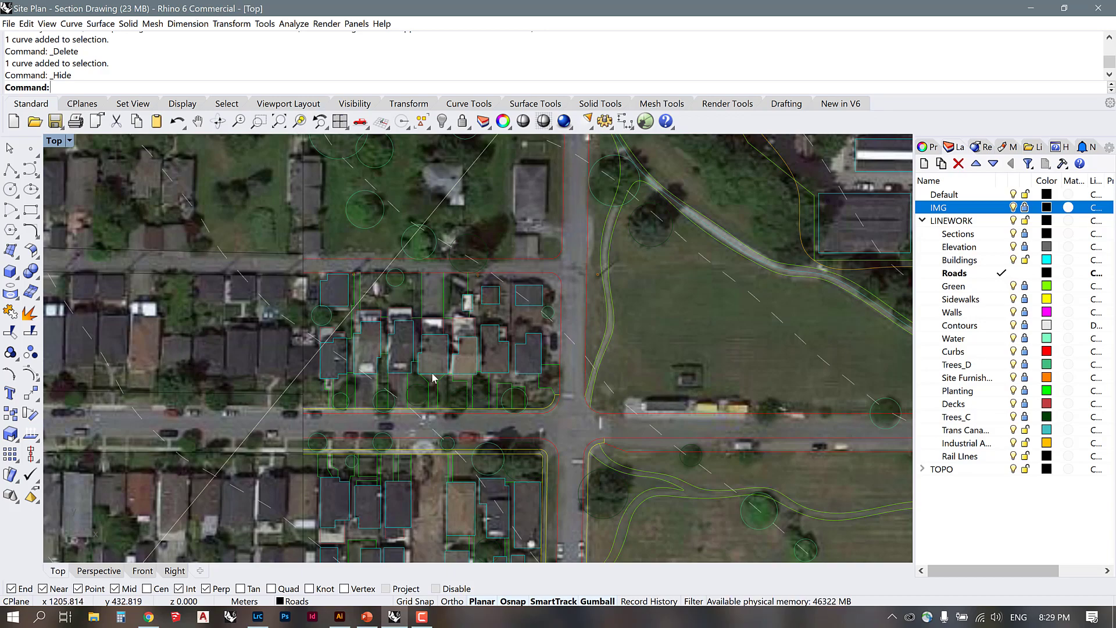
scroll(408, 344, "down", 6)
scroll(389, 414, "down", 4)
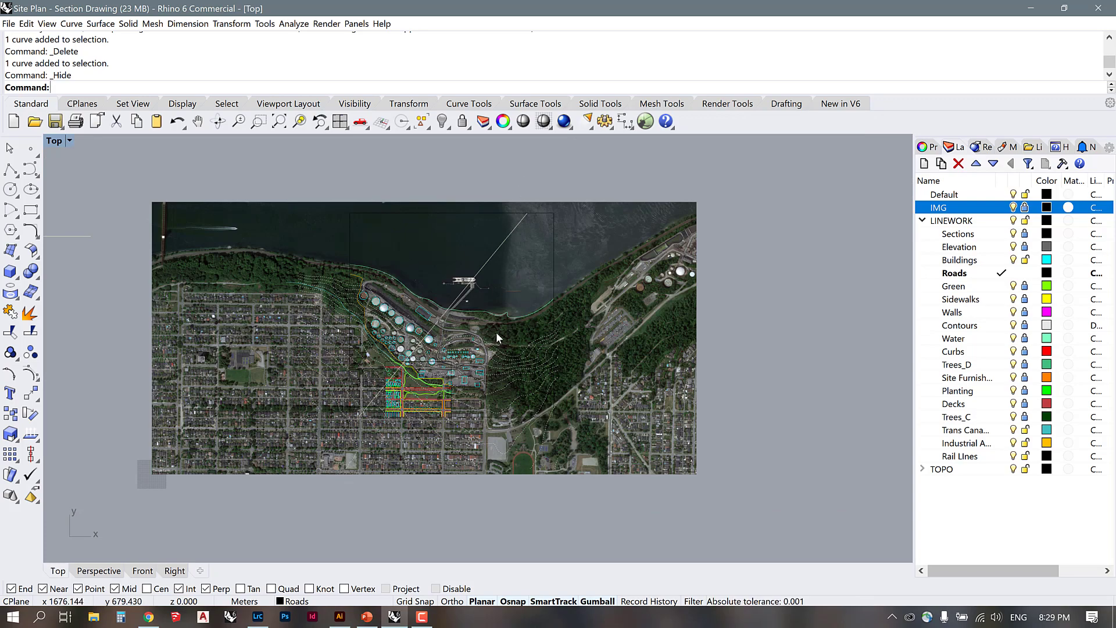
scroll(497, 332, "up", 3)
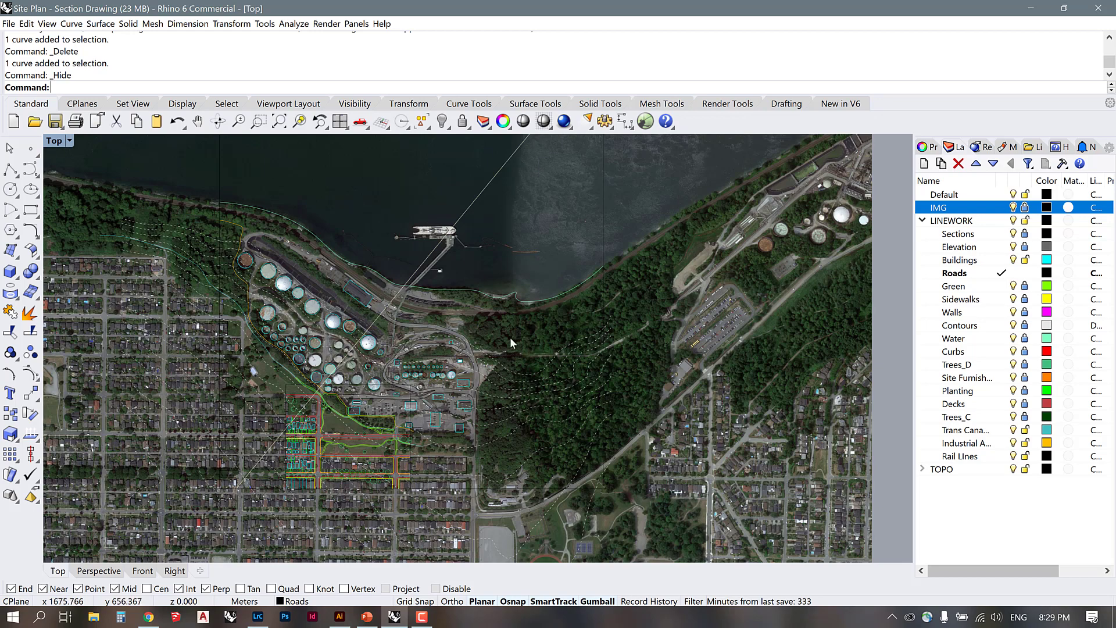
scroll(511, 338, "down", 5)
Step: Hide the IMG layer and unlock the LINEWORK sublayers from Green through Trees_C
left_click(1014, 208)
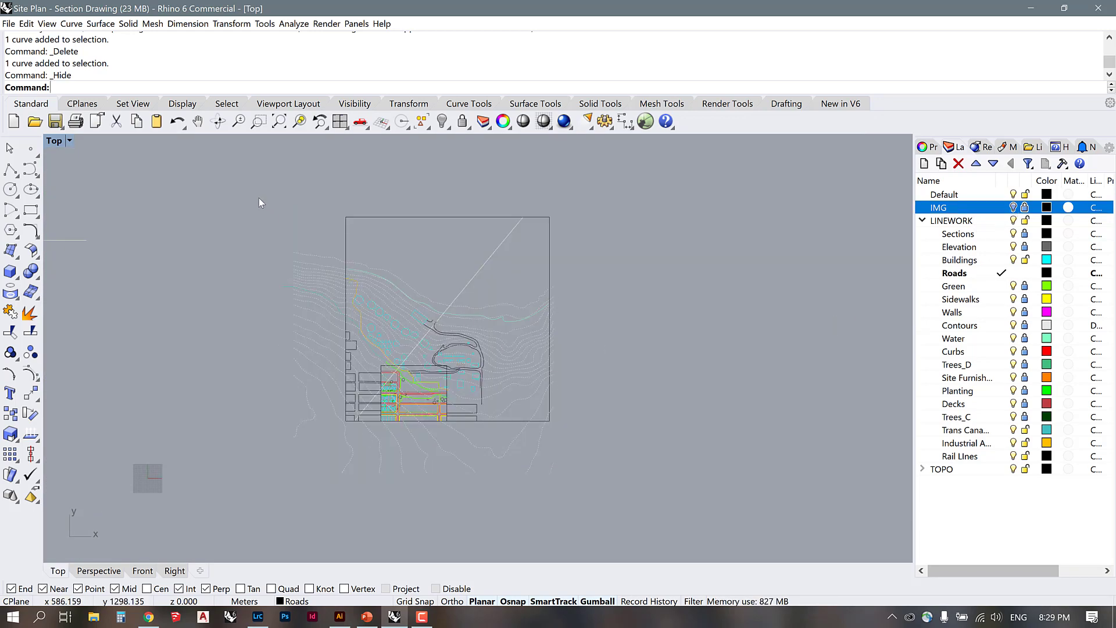
mouse_move(254, 185)
left_mouse_down()
mouse_move(489, 371)
mouse_move(624, 506)
left_mouse_up()
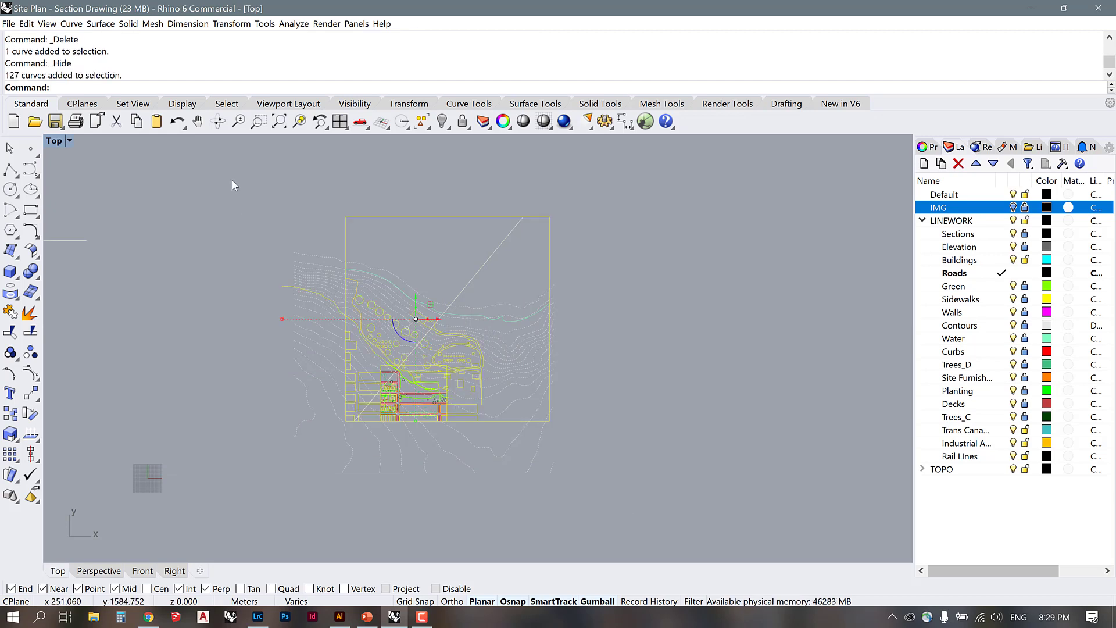
left_click(996, 417)
left_click(1032, 287, "shift")
left_click(1027, 287)
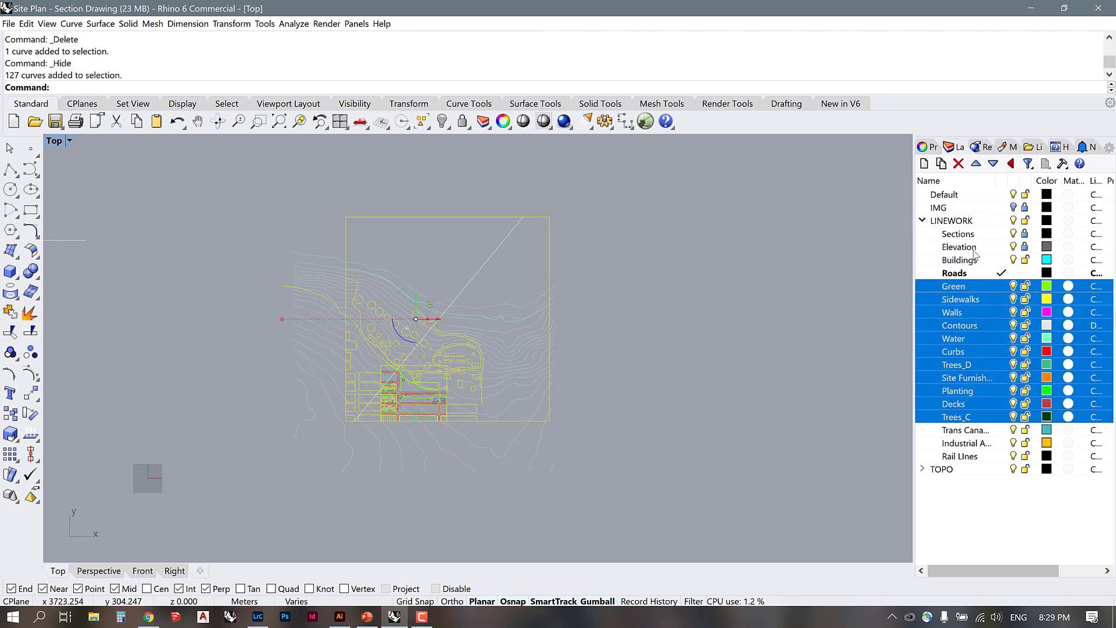
Step: Unlock the Sections and Elevation sublayers of LINEWORK
left_click(982, 247)
left_click(983, 233, "shift")
left_click(1025, 233)
Step: Export all the site plan linework as the Adobe Illustrator file Site-Plan_Rhino_1000_r.1, preserving model scale at 1 meter = 1 mm in RGB
mouse_move(260, 192)
left_mouse_down()
mouse_move(594, 393)
mouse_move(663, 512)
left_mouse_up()
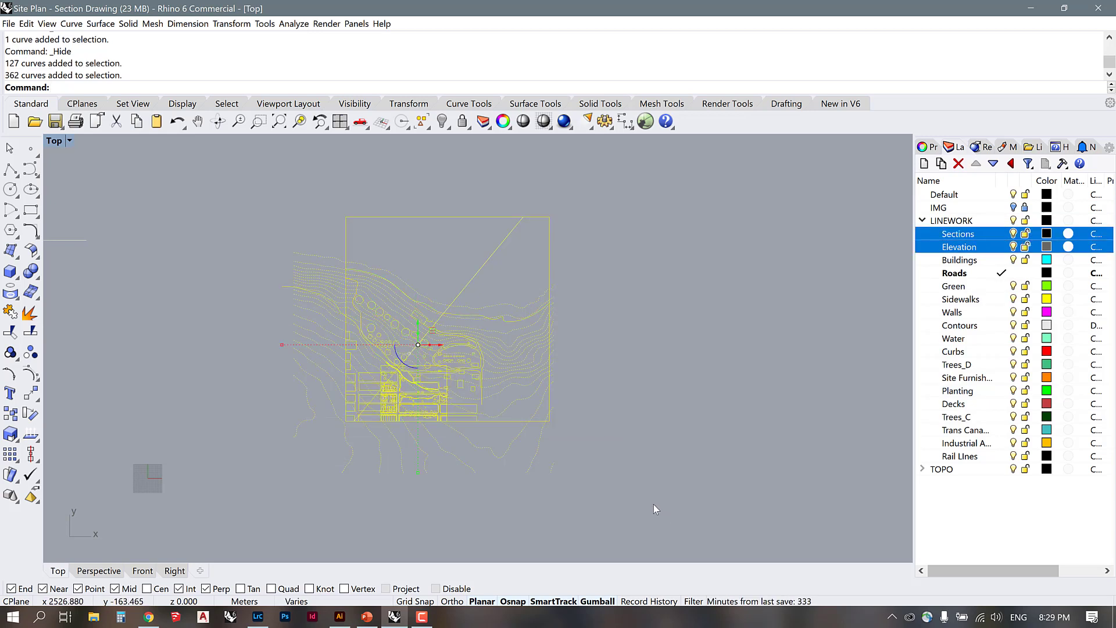
left_click(9, 24)
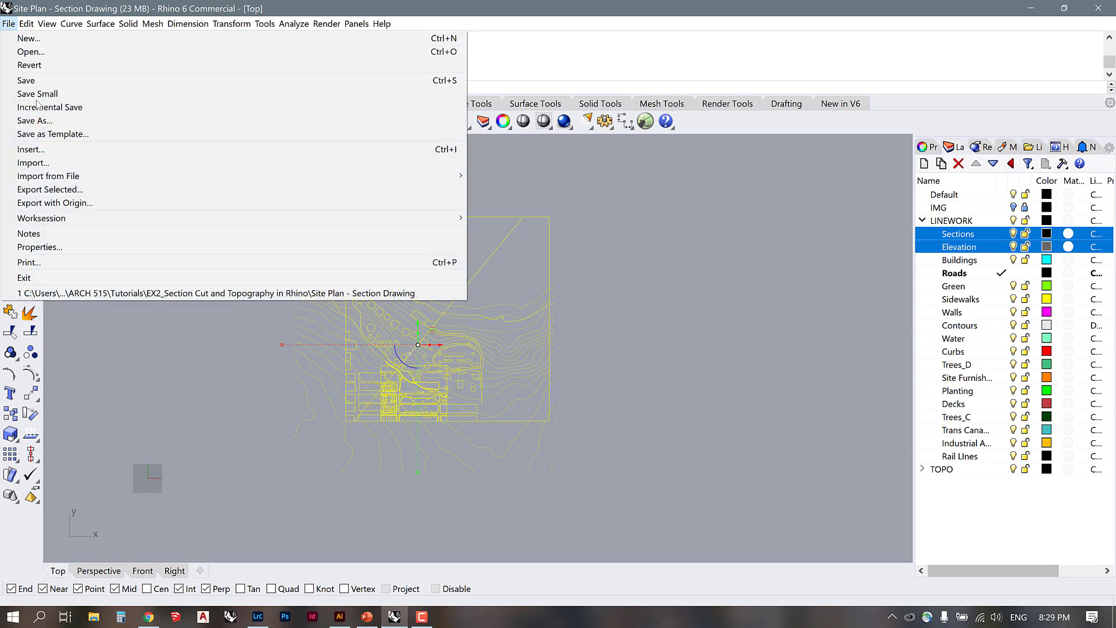
left_click(50, 190)
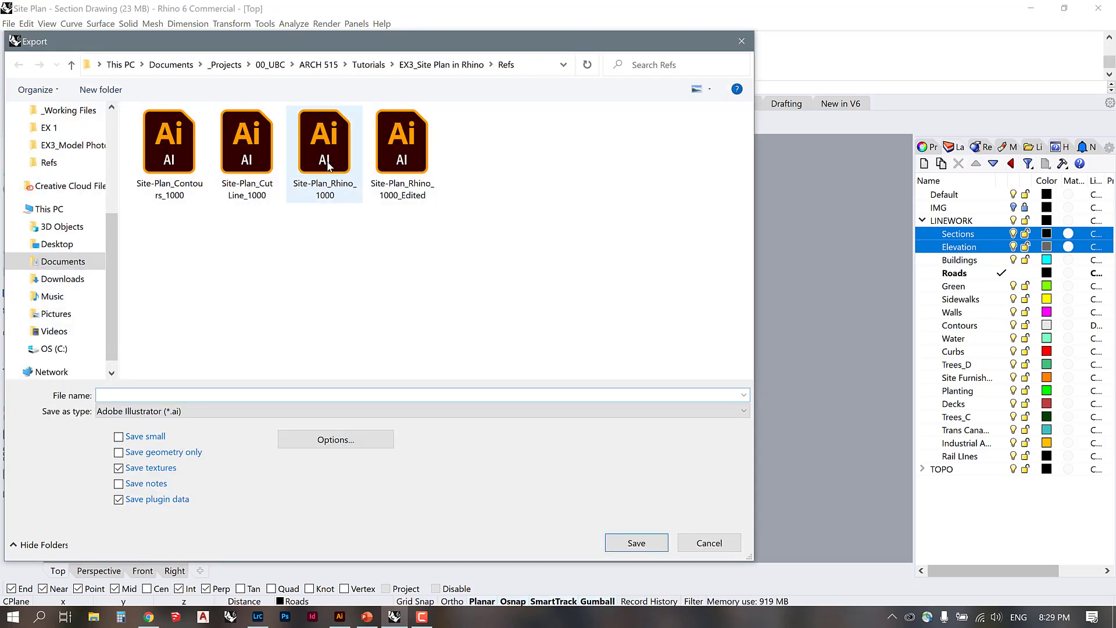
left_click(327, 166)
left_click(200, 396)
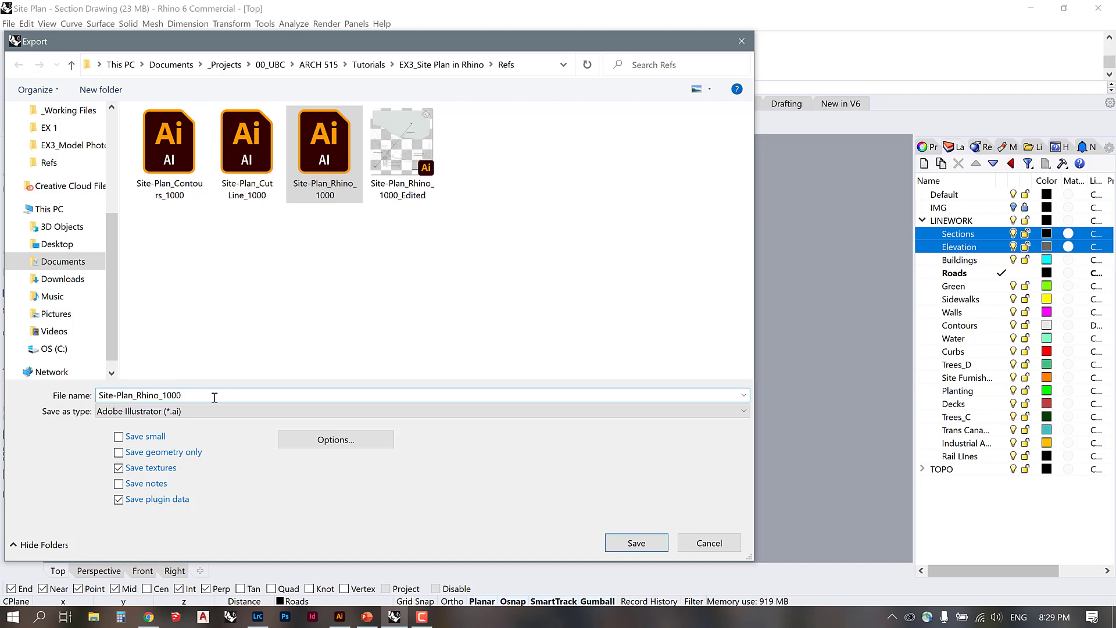
type("_r.1")
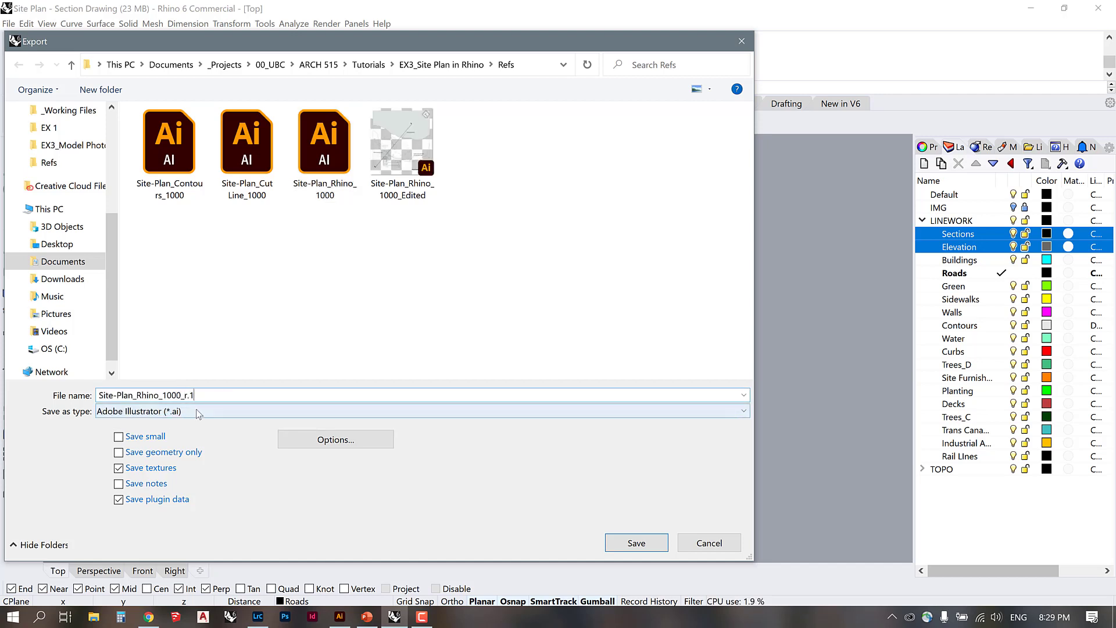
left_click(620, 550)
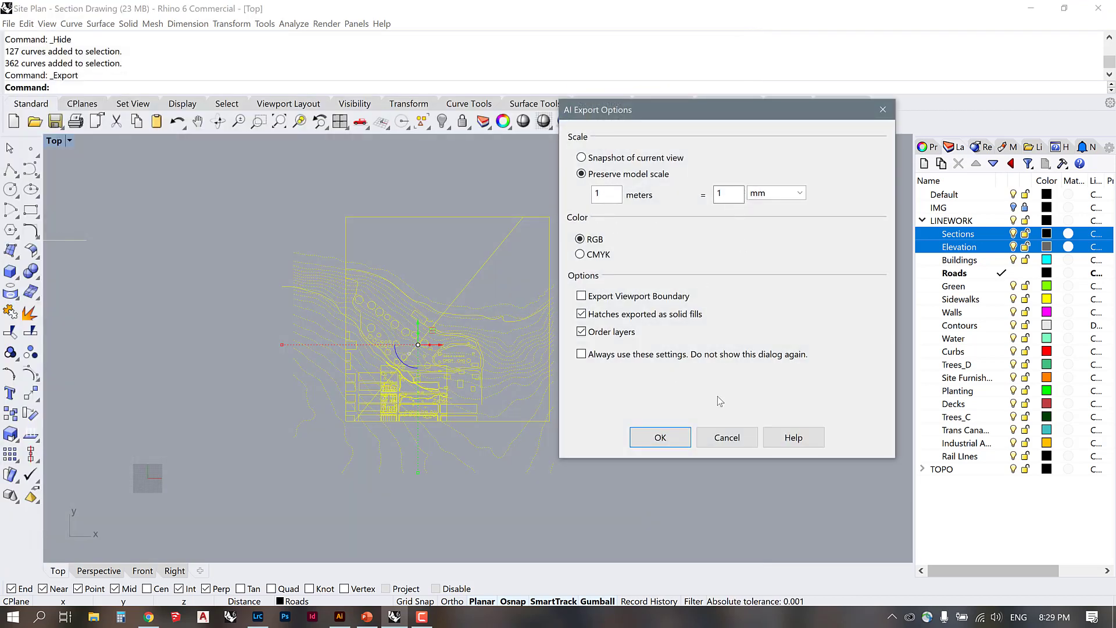
left_click(675, 438)
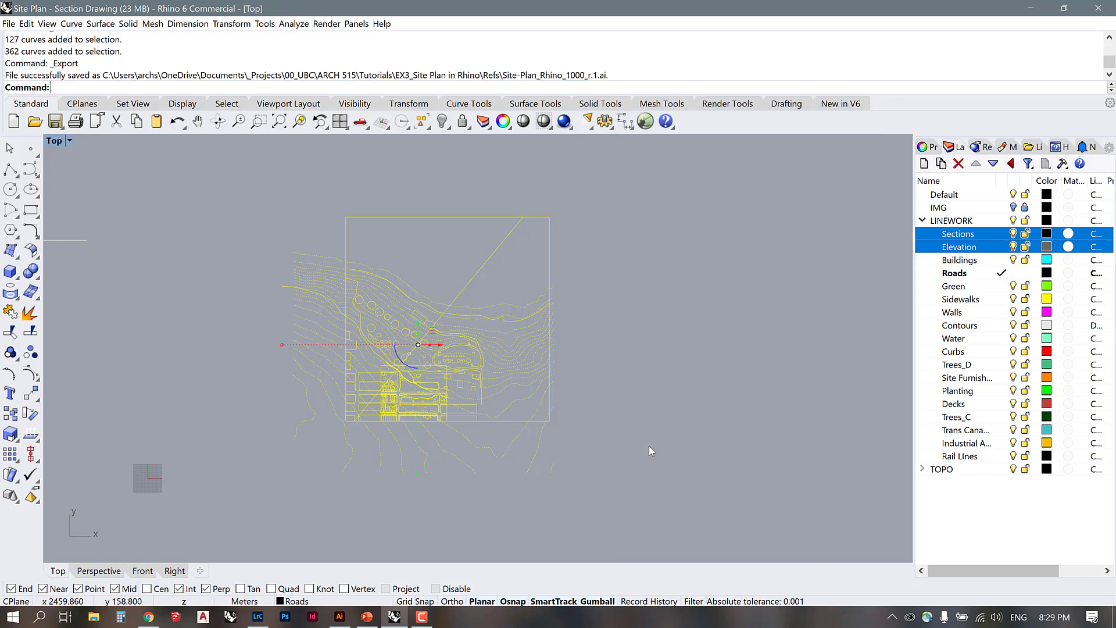
Step: Switch to Illustrator and open the exported Site-Plan_Rhino_1000_r.1 file from the Refs folder of EX3_Site Plan in Rhino
left_click(340, 617)
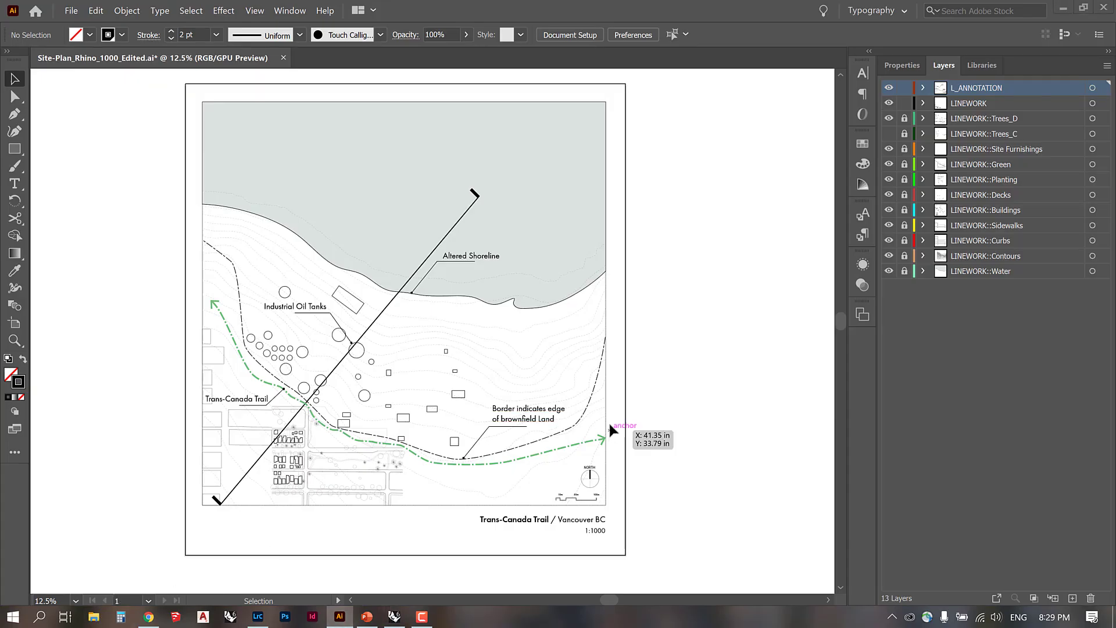
key("alt+Tab")
double_click(485, 396)
double_click(511, 356)
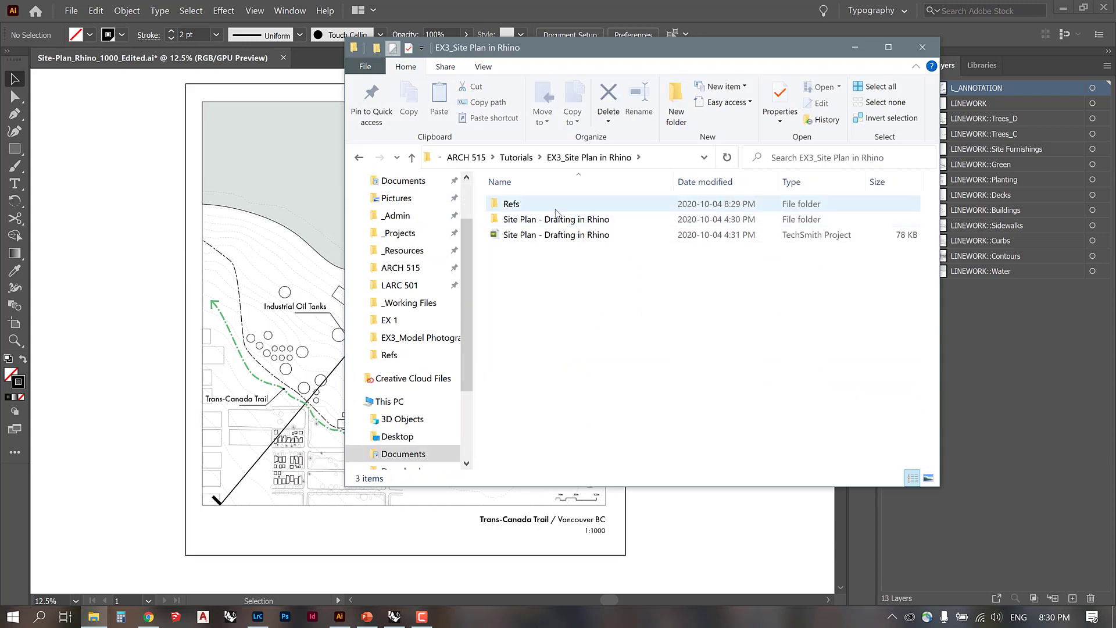
double_click(511, 200)
left_click(883, 203)
left_click(856, 49)
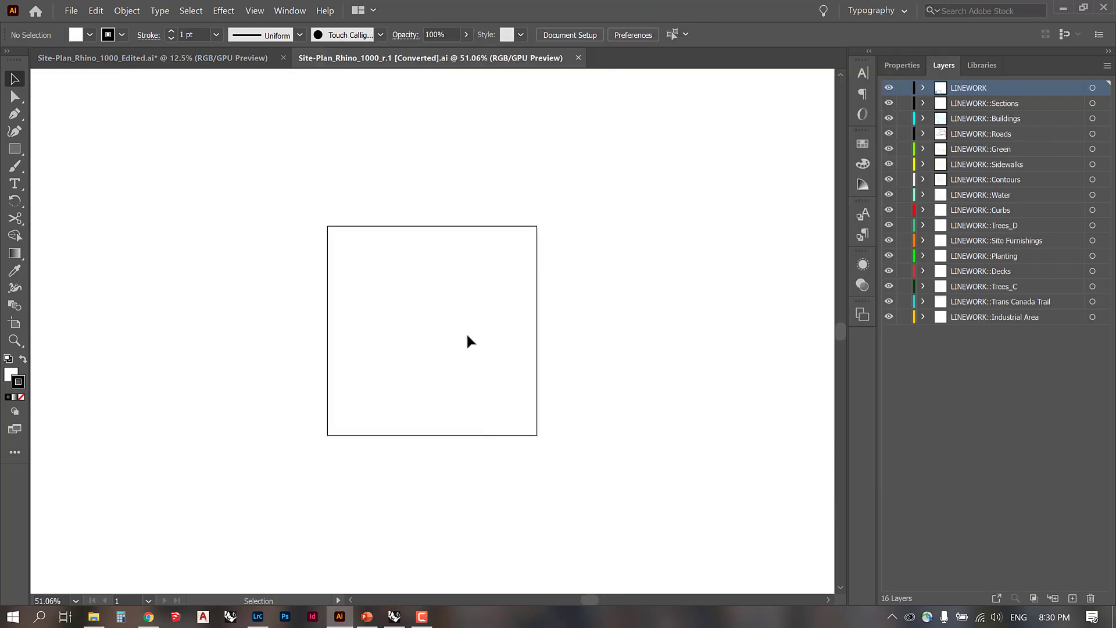
Step: Select all the imported site plan linework and move it over the small artboard at the middle of the canvas
key("ctrl+minus")
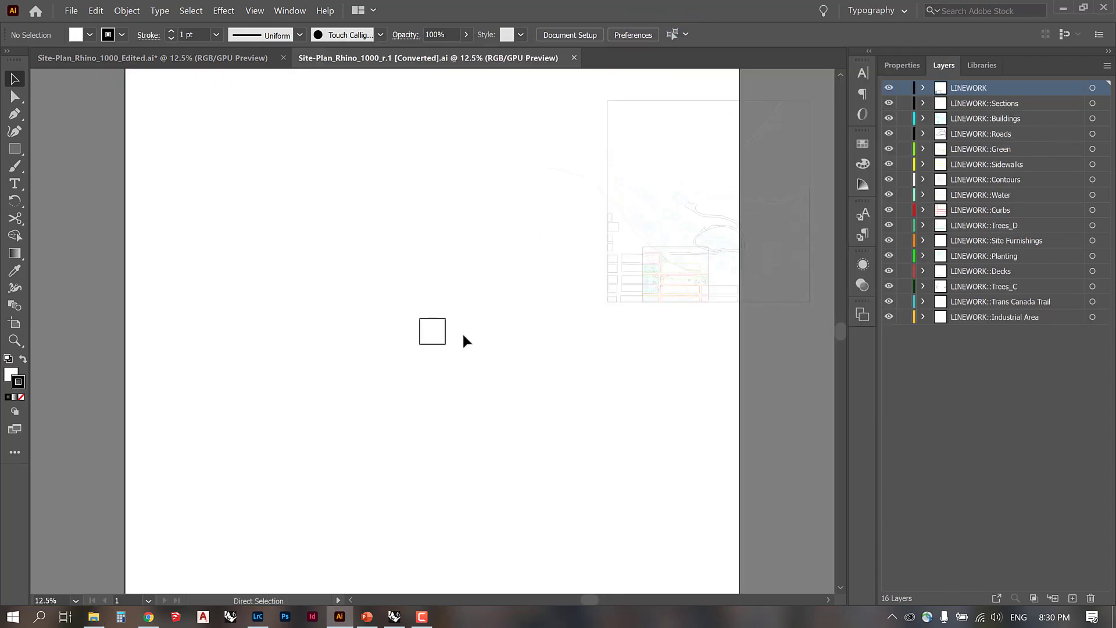
key("ctrl+minus")
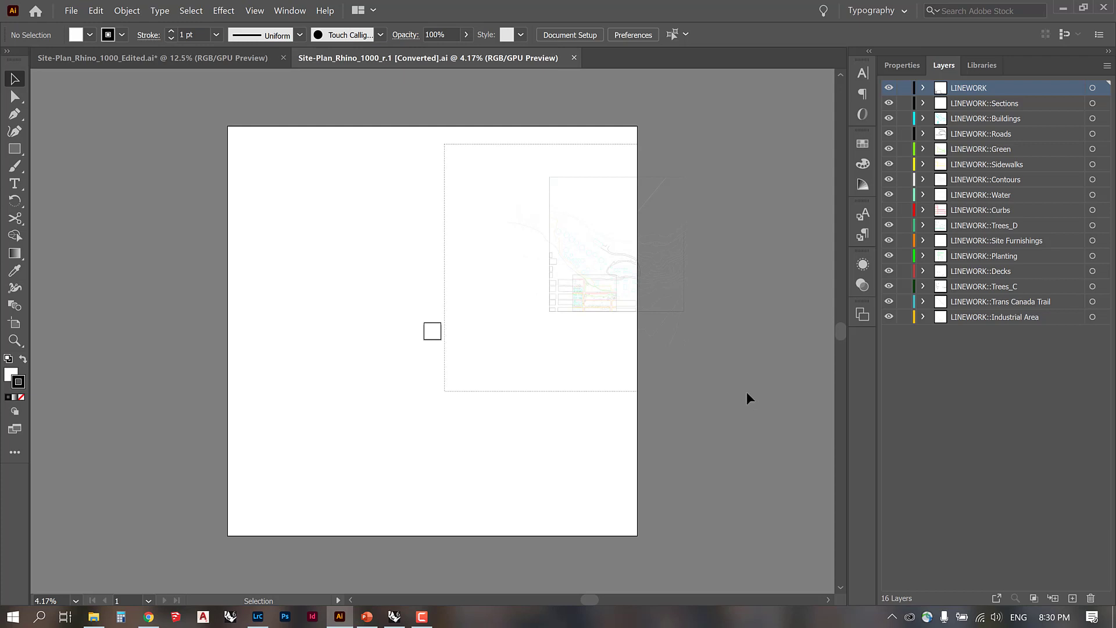
left_click_drag(748, 396, 688, 353)
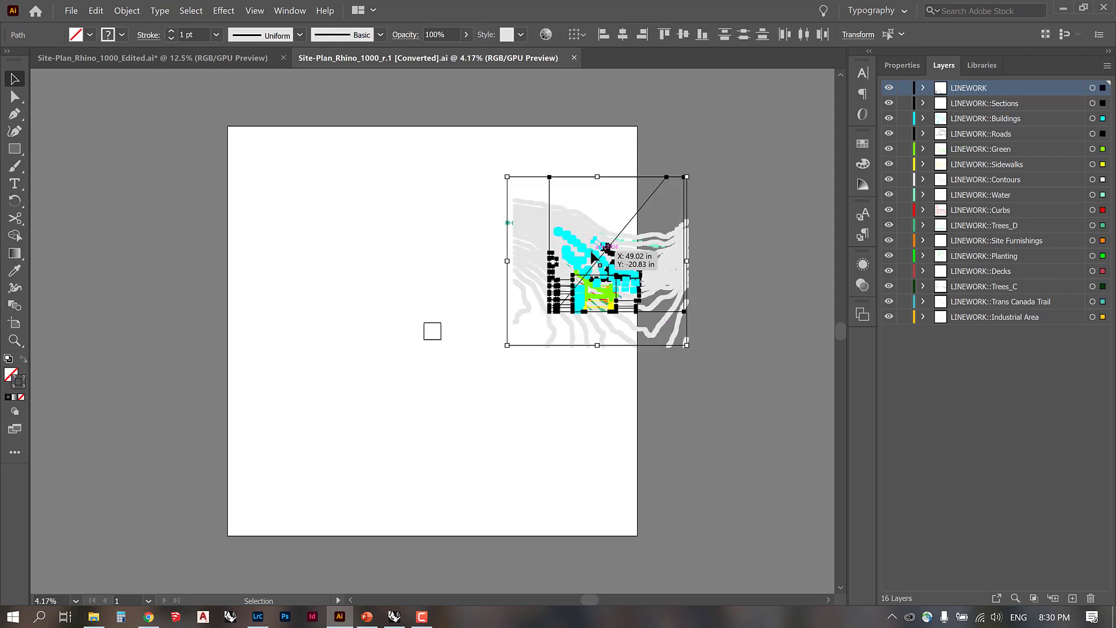
left_click_drag(592, 257, 407, 323)
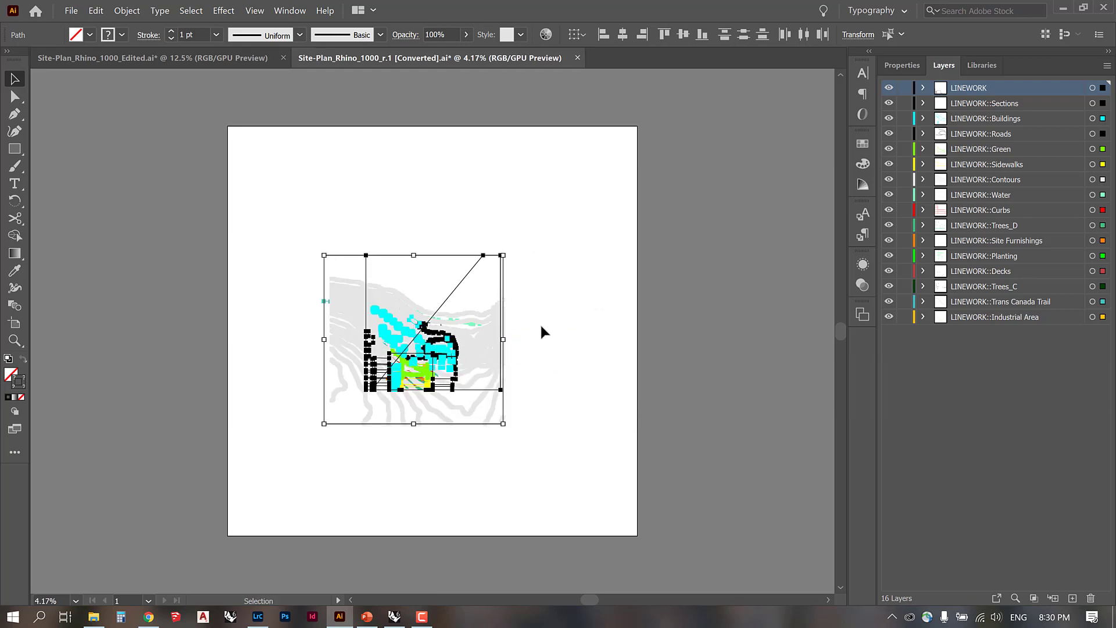
Step: Enlarge the artboard to about 43.5 by 44.8 in so that it frames the square site plan boundary
left_click(15, 323)
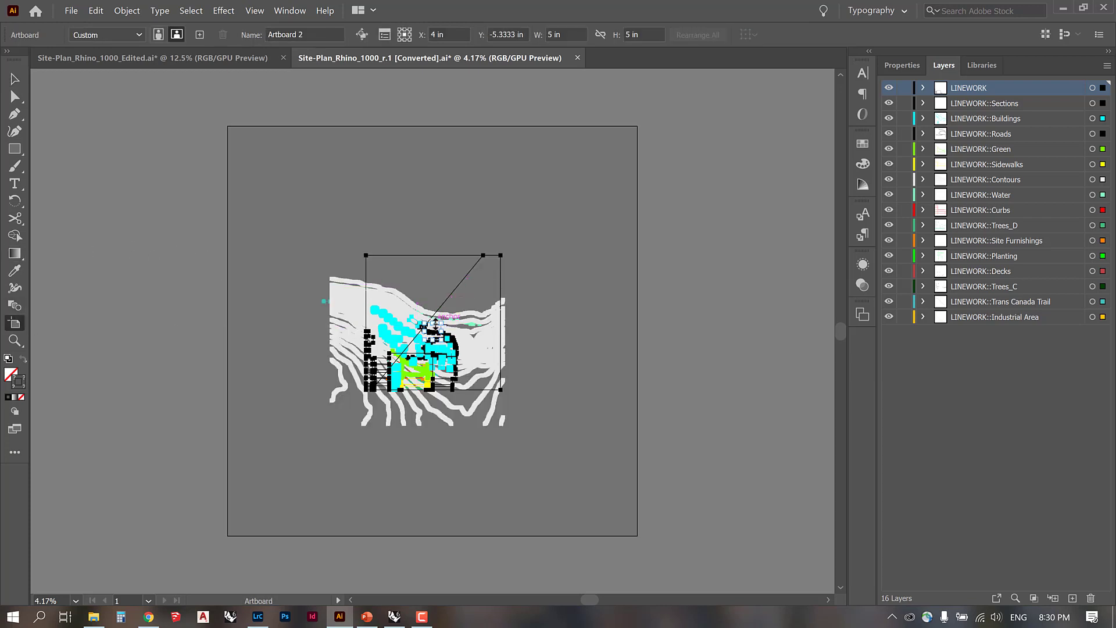
left_click_drag(435, 295, 431, 403)
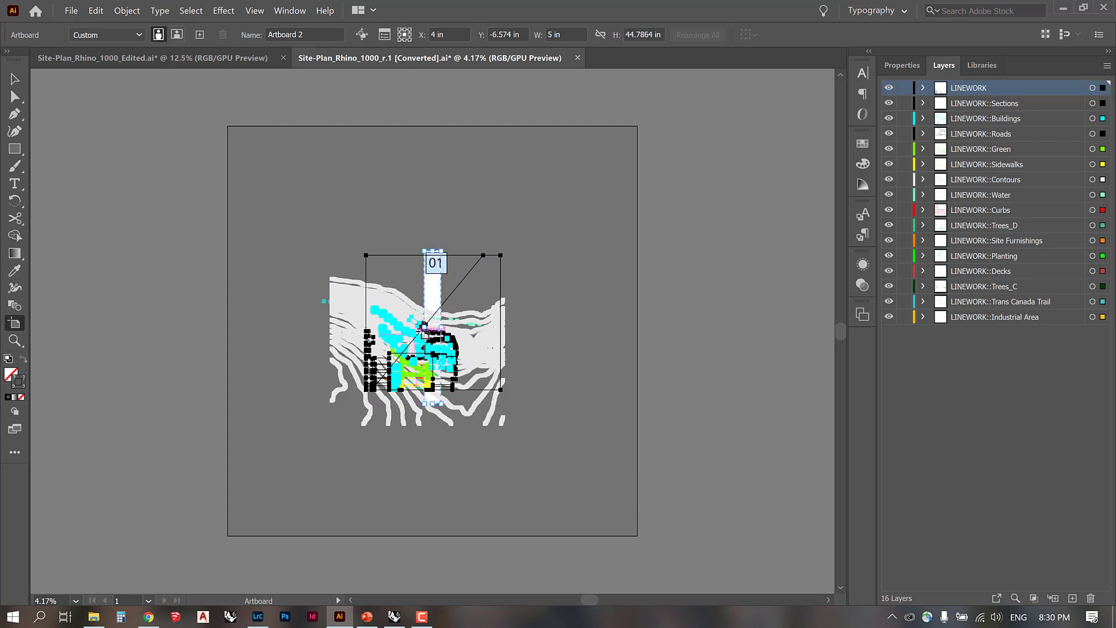
left_click_drag(424, 325, 359, 326)
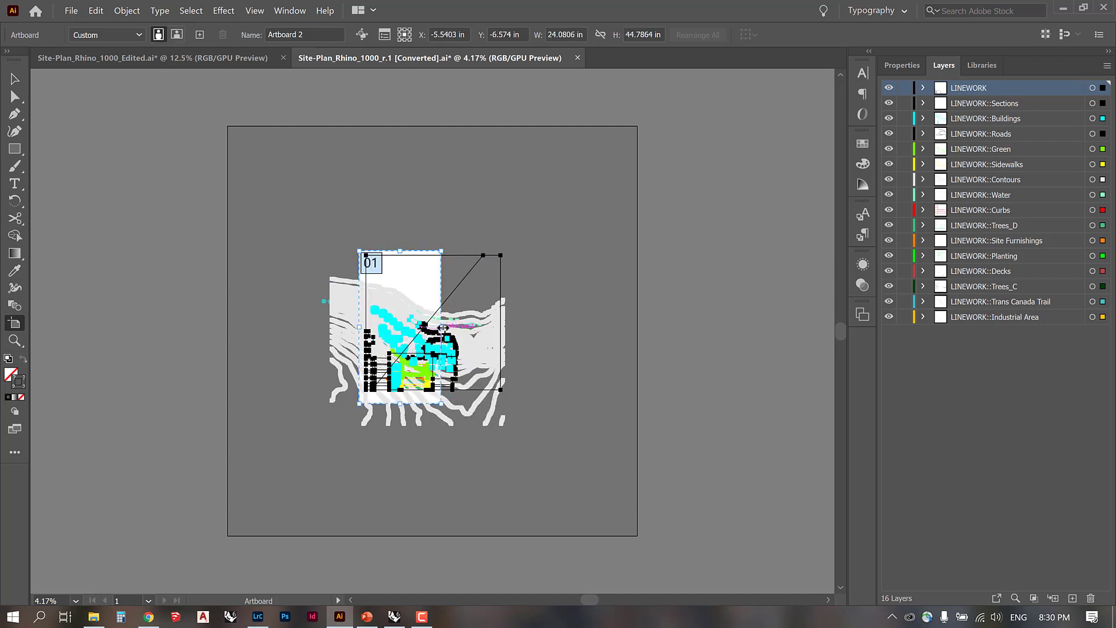
left_click_drag(441, 326, 510, 327)
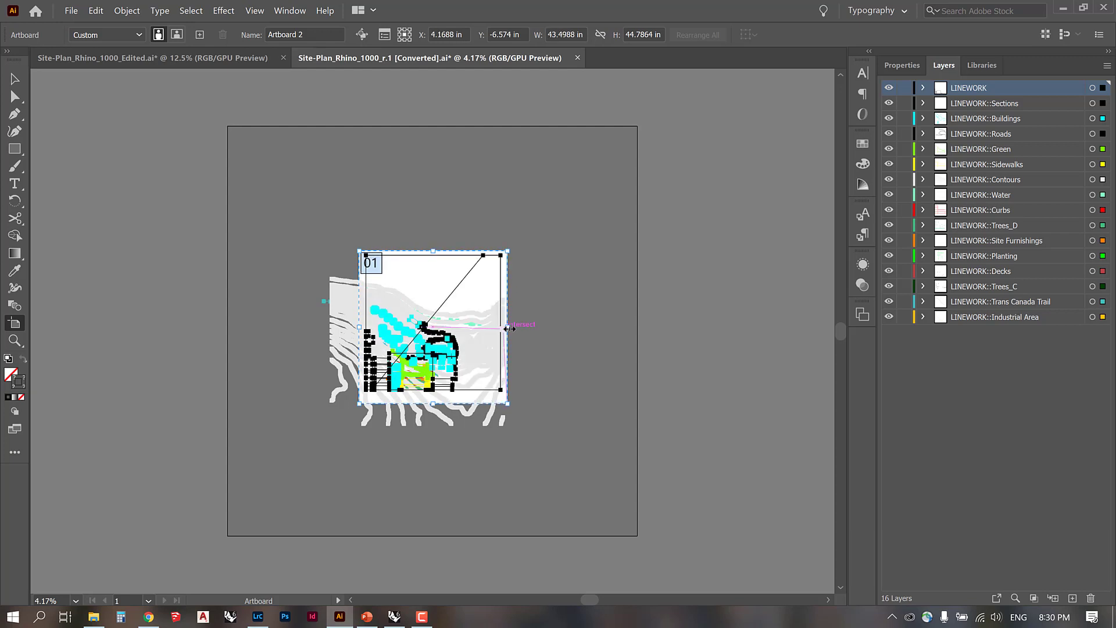
key("v")
key("ctrl+equal")
key("ctrl+equal")
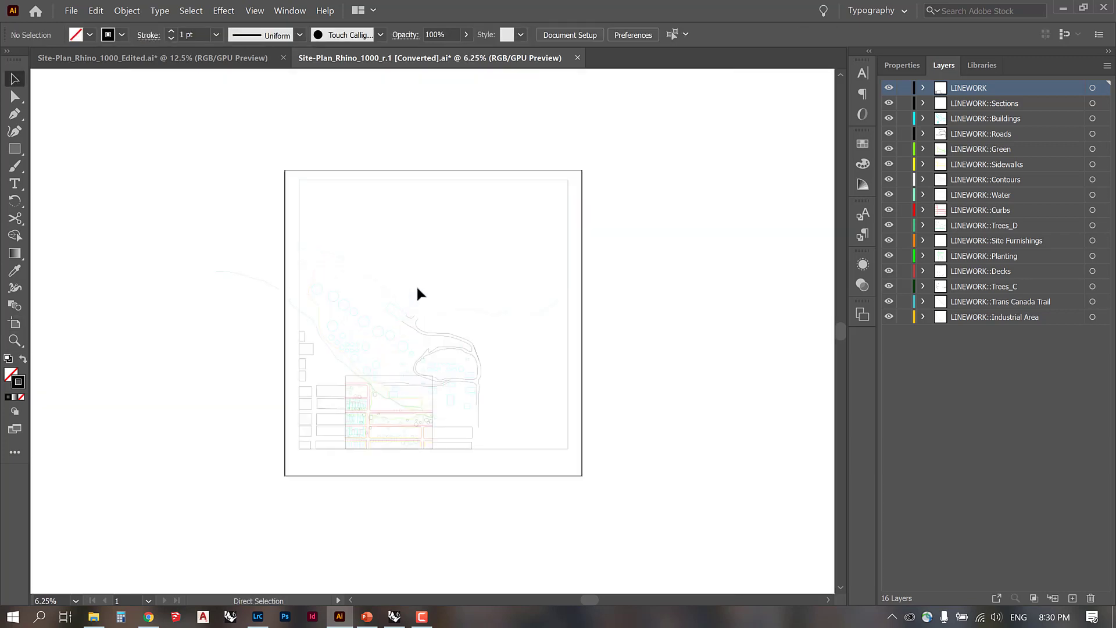
Step: Select all the site plan linework and set its stroke colour to black
key("ctrl+minus")
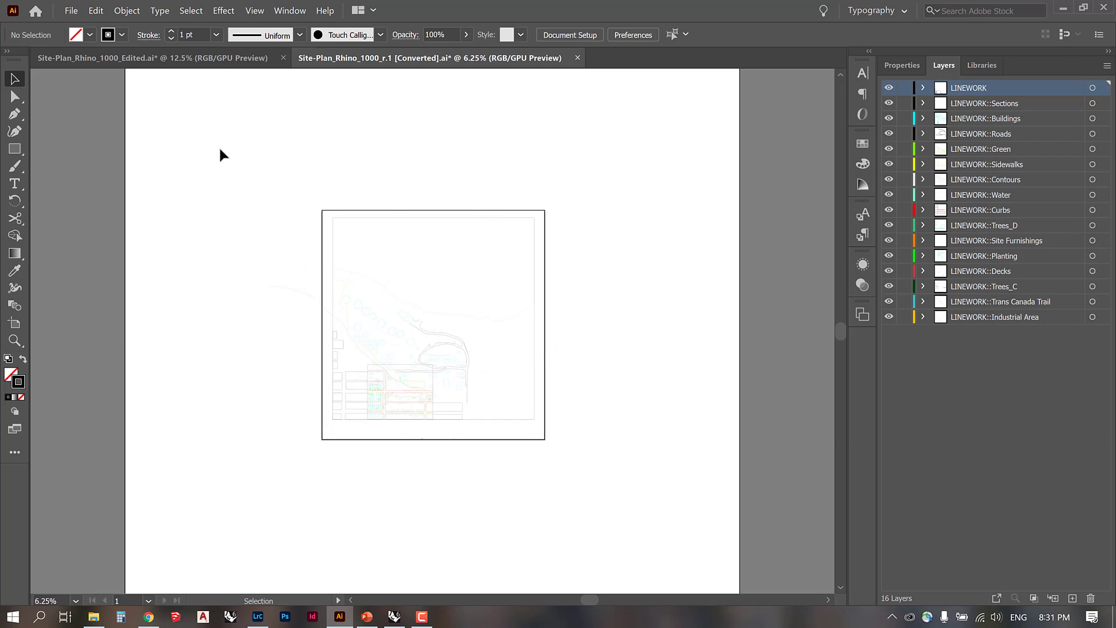
left_click_drag(183, 106, 698, 553)
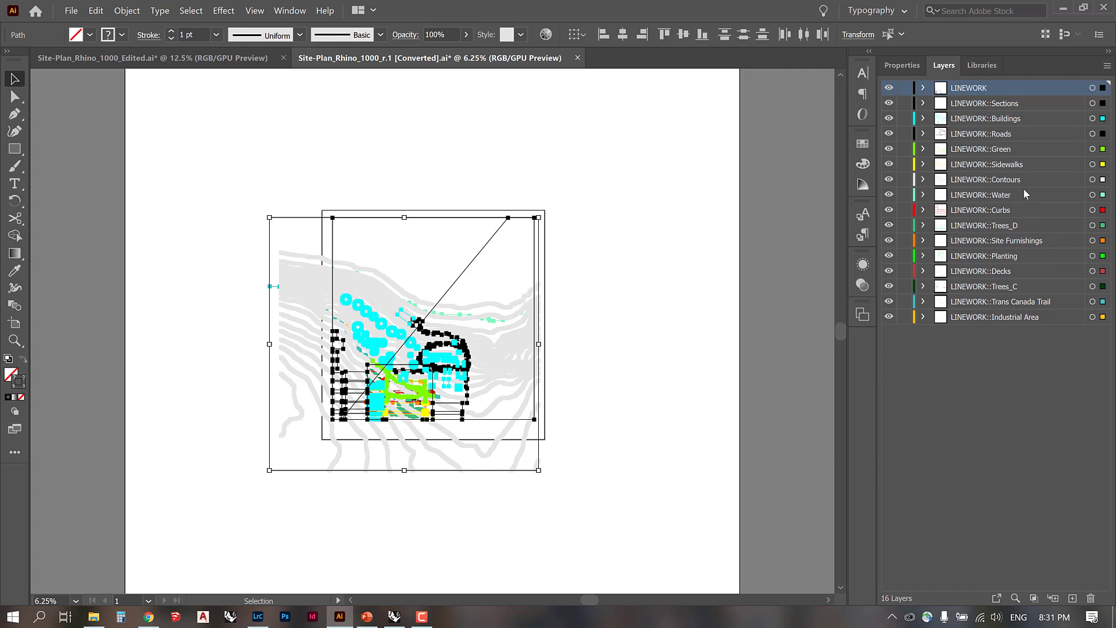
left_click(121, 34)
left_click(122, 38)
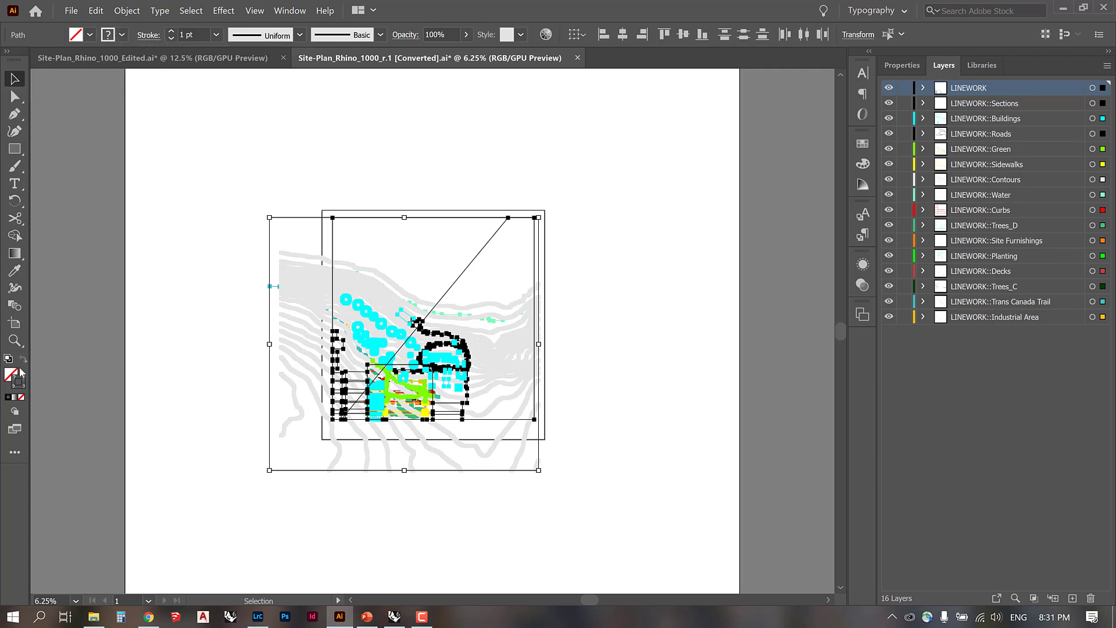
left_click(10, 399)
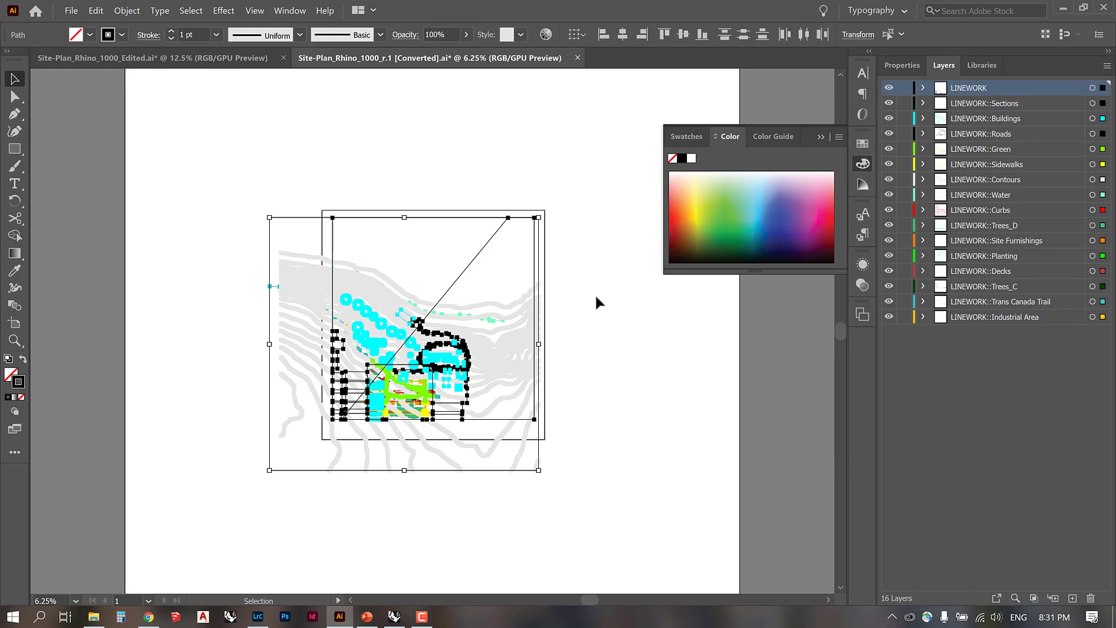
left_click(864, 144)
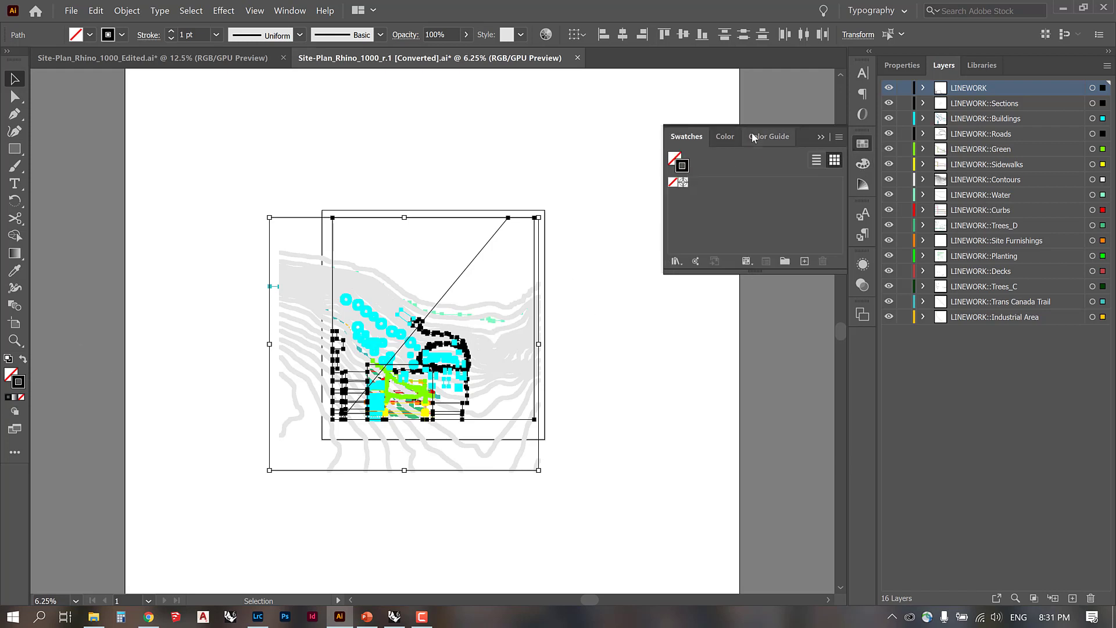
left_click(725, 136)
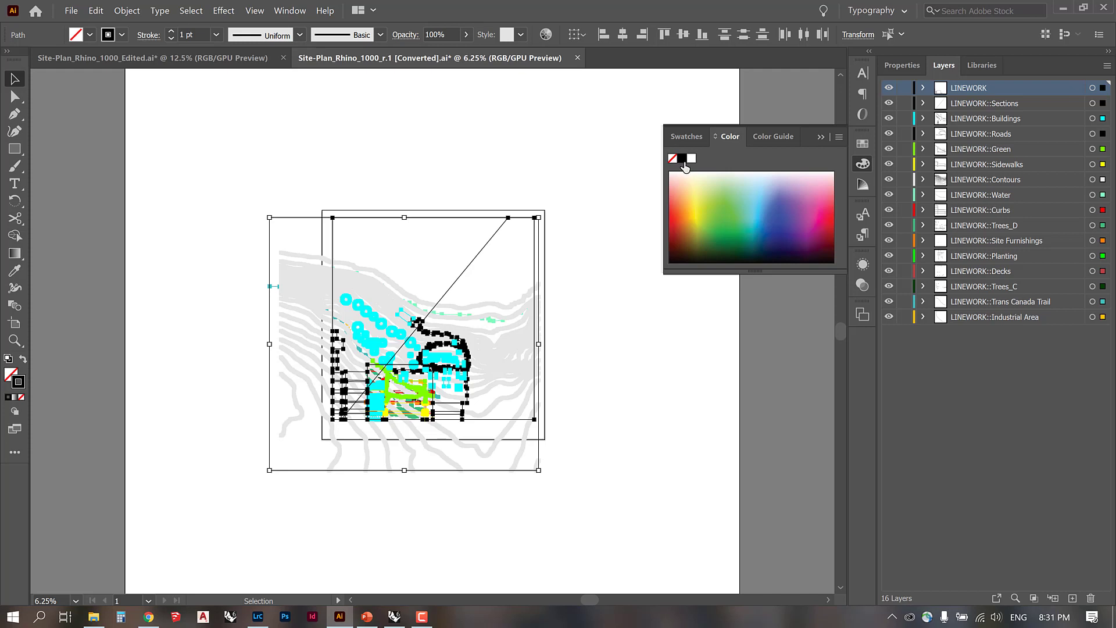
left_click(569, 283)
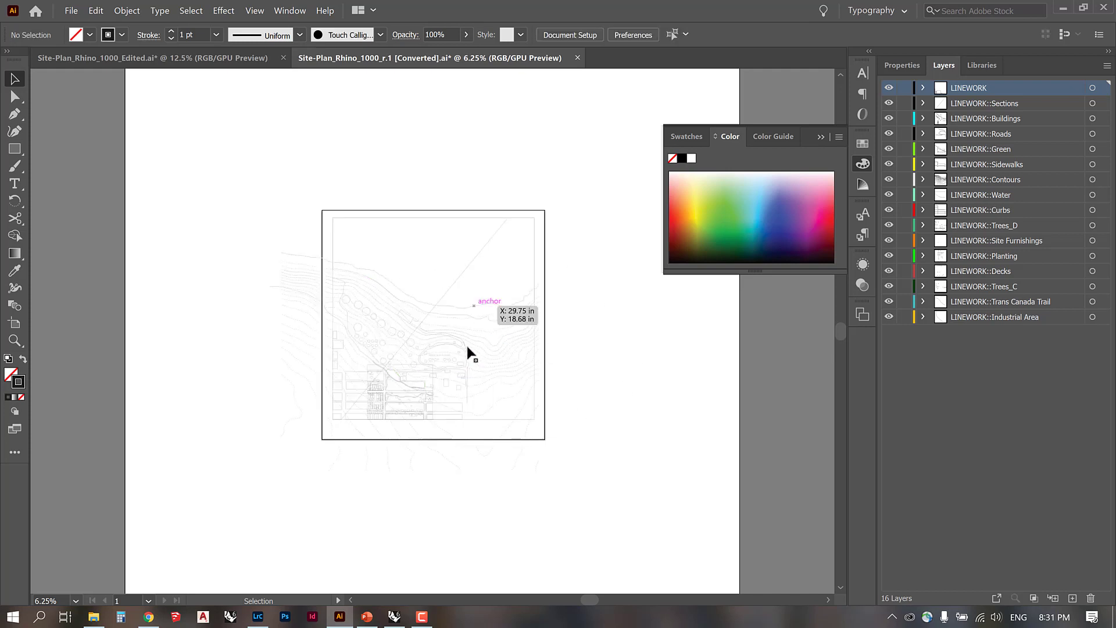
left_click(821, 137)
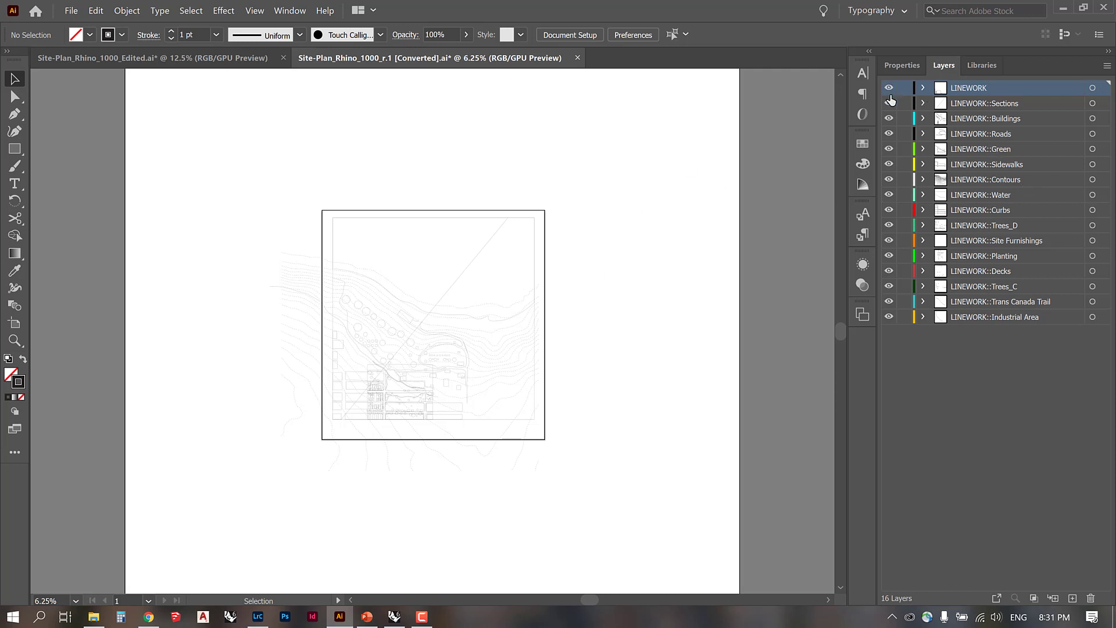
Step: Hide every layer except LINEWORK::Industrial Area and check which path that layer contains
left_click_drag(890, 96, 887, 302)
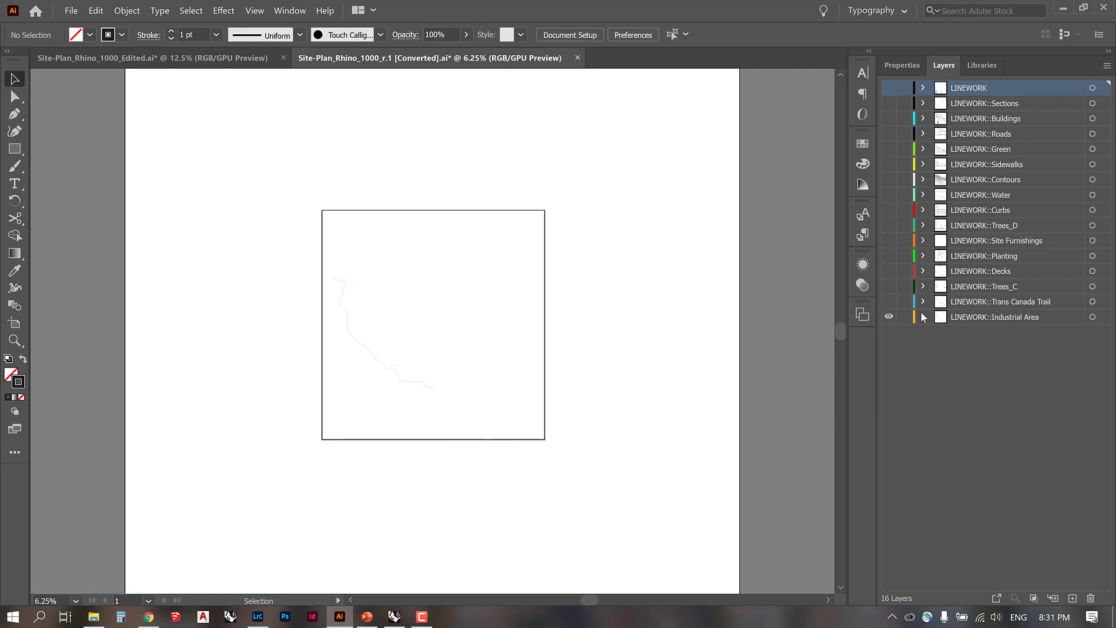
left_click(419, 385)
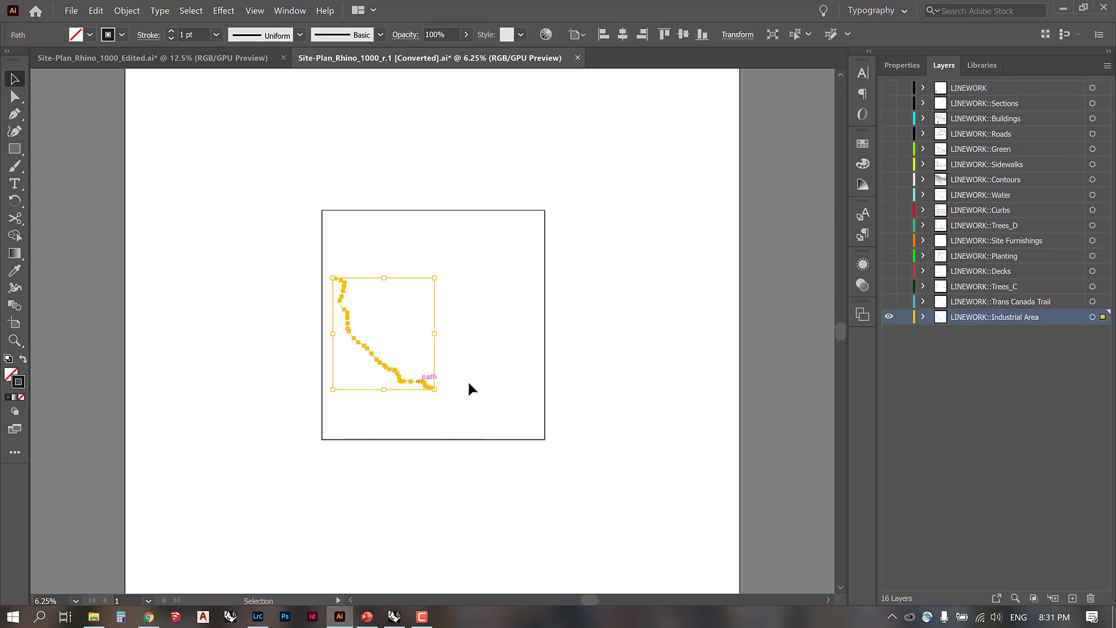
left_click(613, 357)
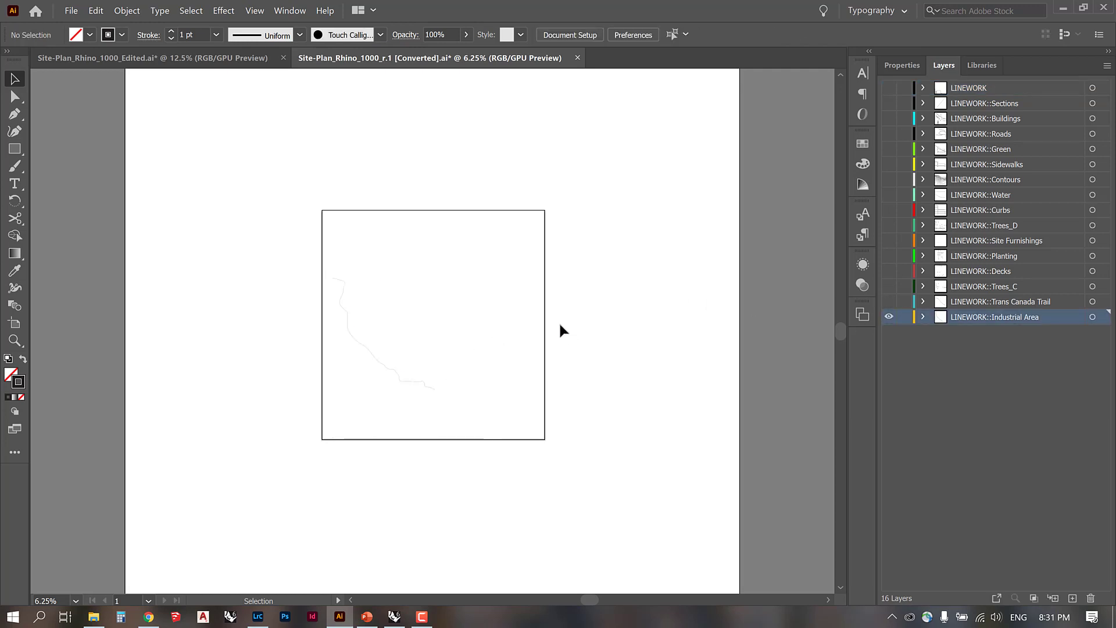
left_click(380, 362)
left_click(627, 369)
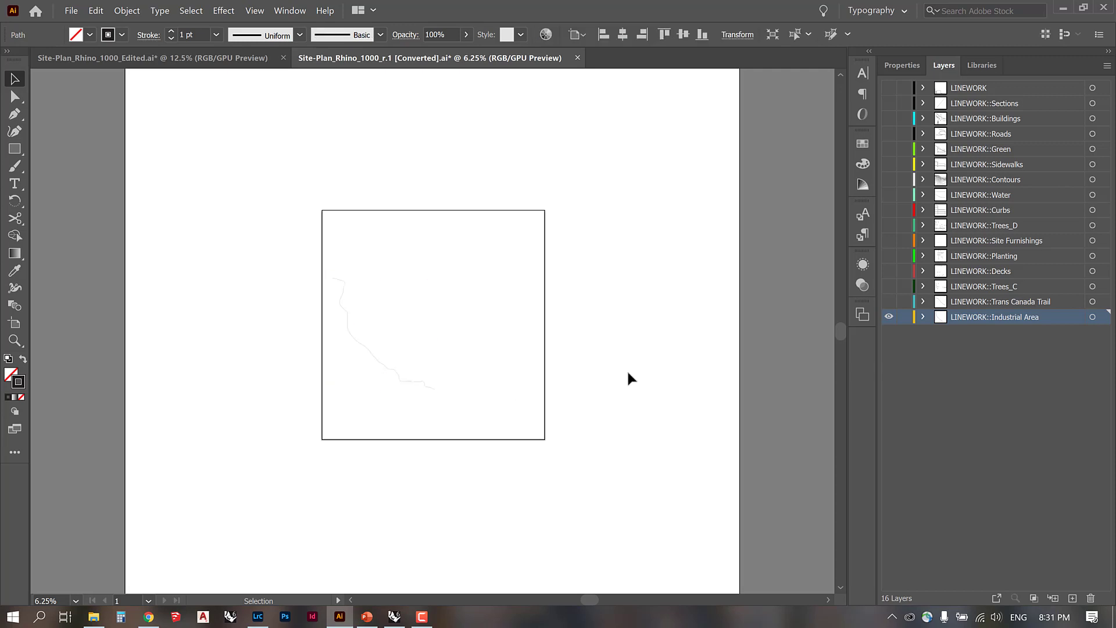
left_click(383, 364)
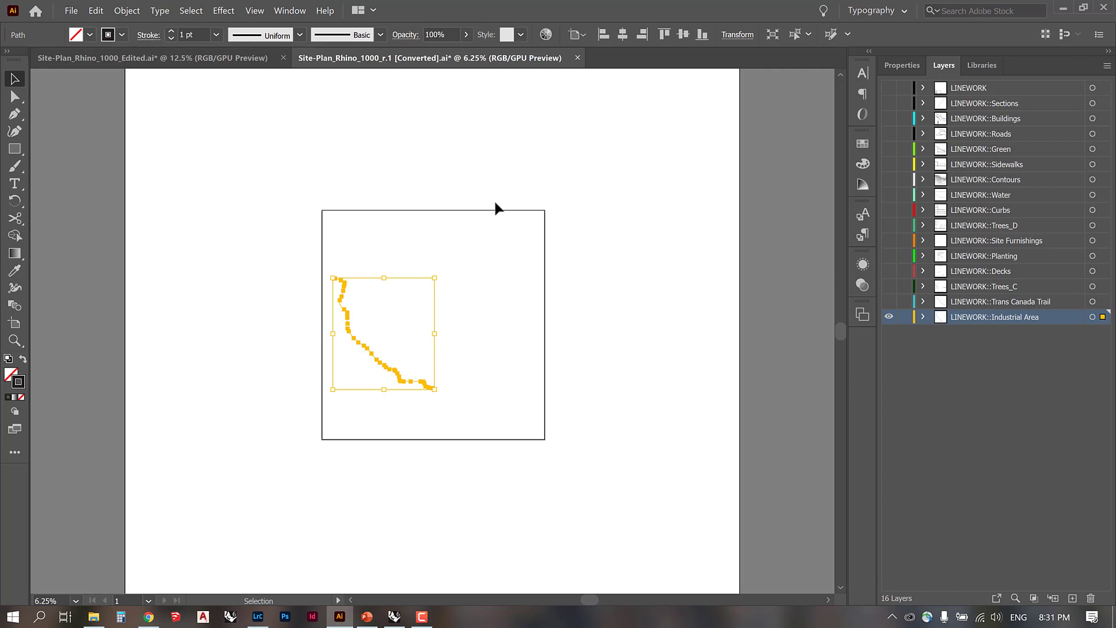
left_click(504, 177)
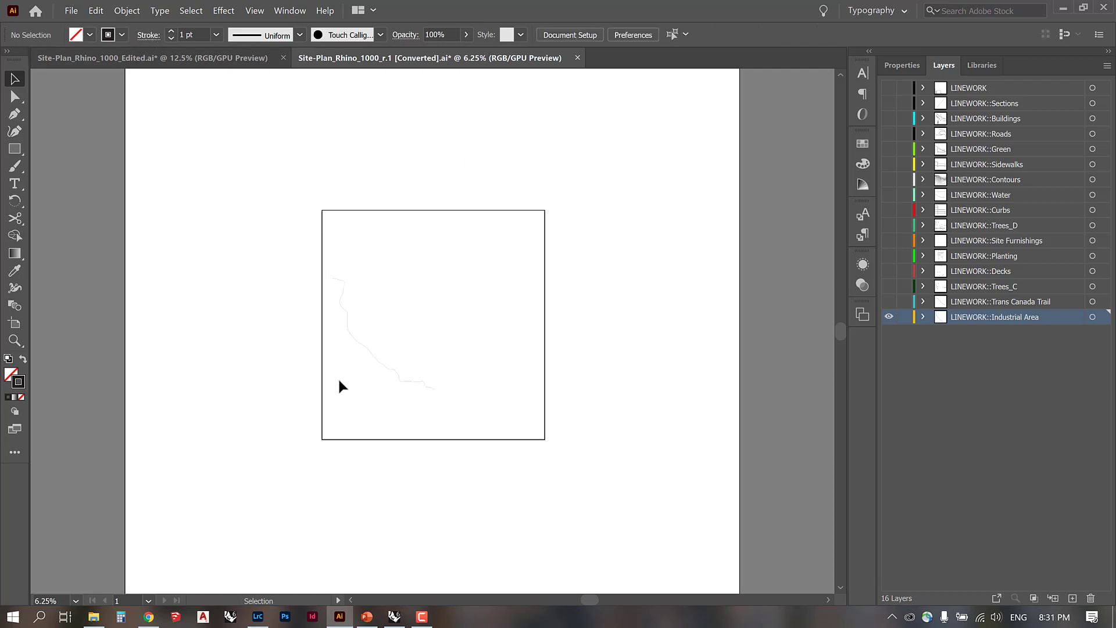
Step: Open the Diagram-Swatches file from the CAD - Graphics folder in the ARCH 515 Graphic Refs
left_click(98, 618)
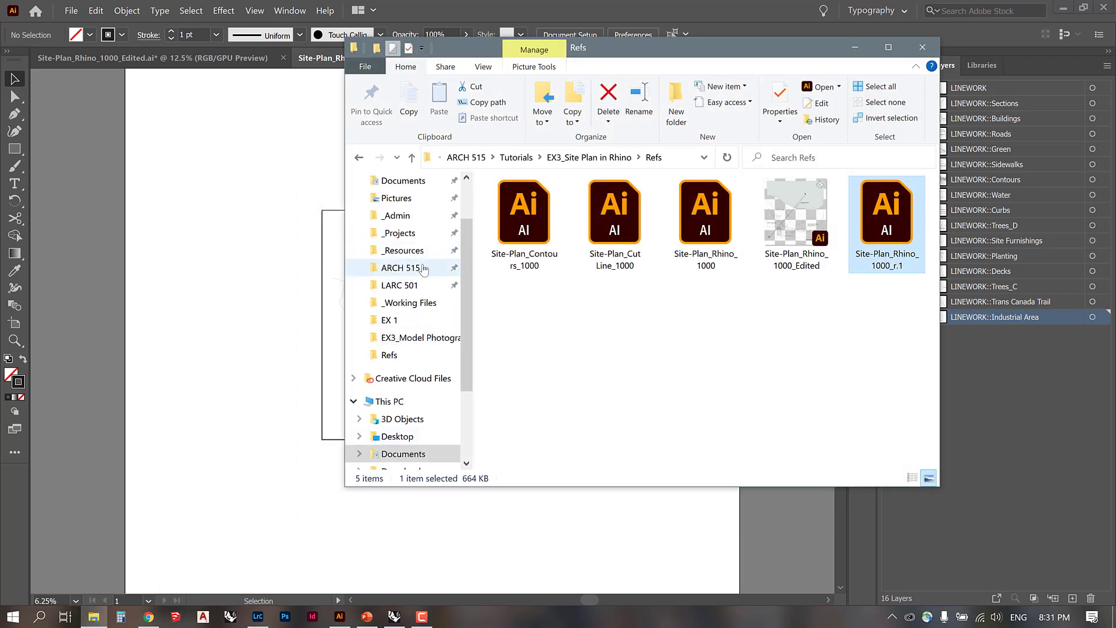
left_click(412, 266)
left_click(537, 258)
double_click(537, 259)
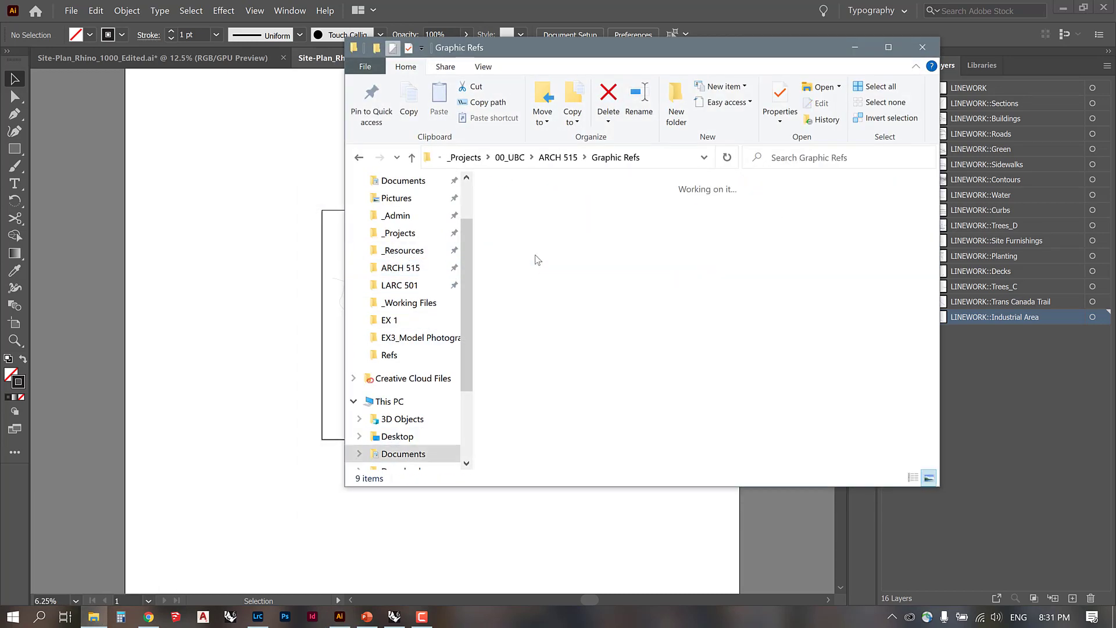
double_click(862, 215)
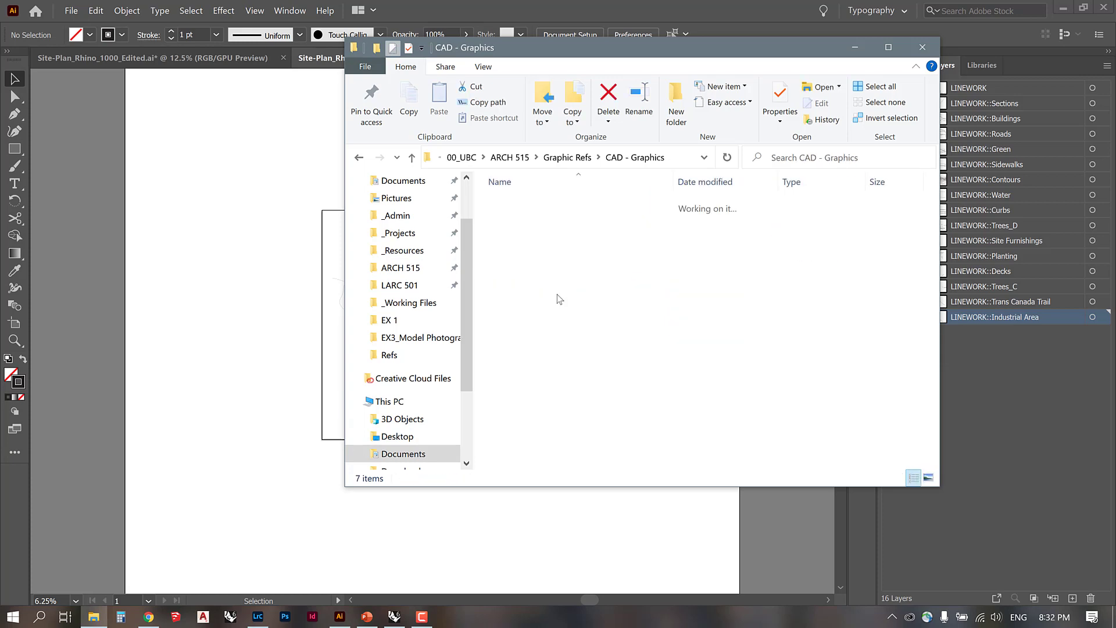
double_click(557, 294)
double_click(512, 232)
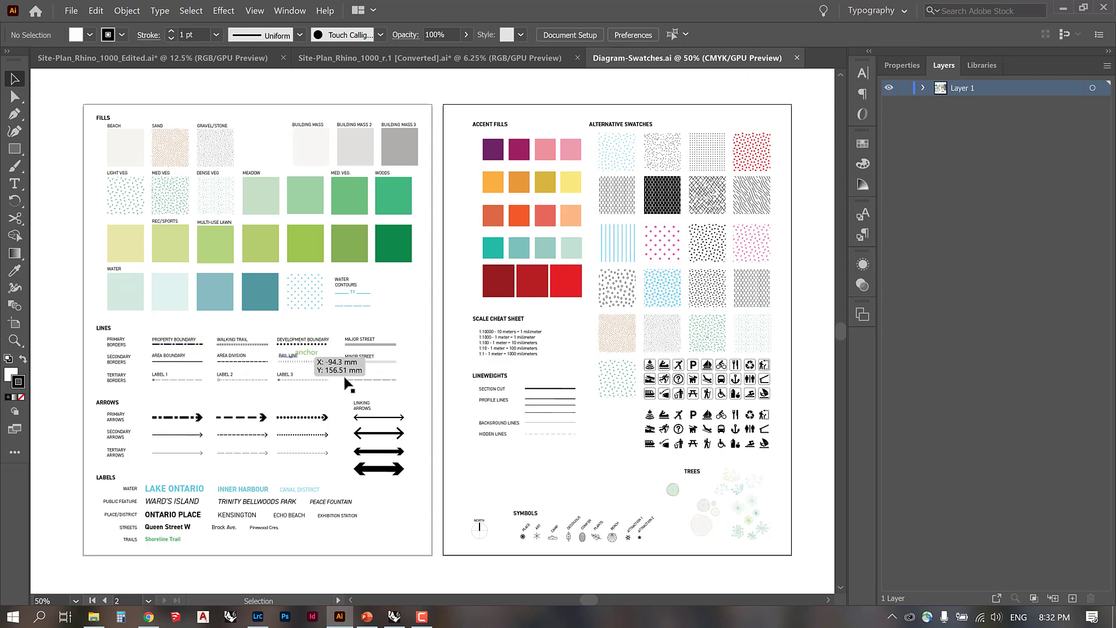
Step: Select and copy all the artwork on both Diagram-Swatches artboards
key("ctrl+minus")
key("ctrl+minus")
key("ctrl+minus")
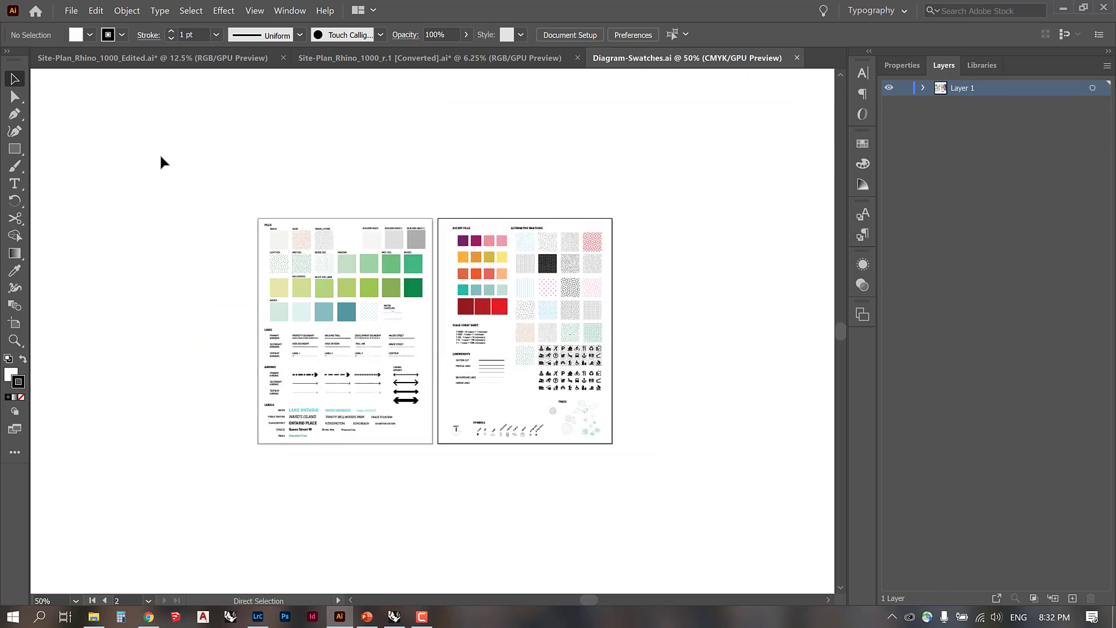
key("ctrl+a")
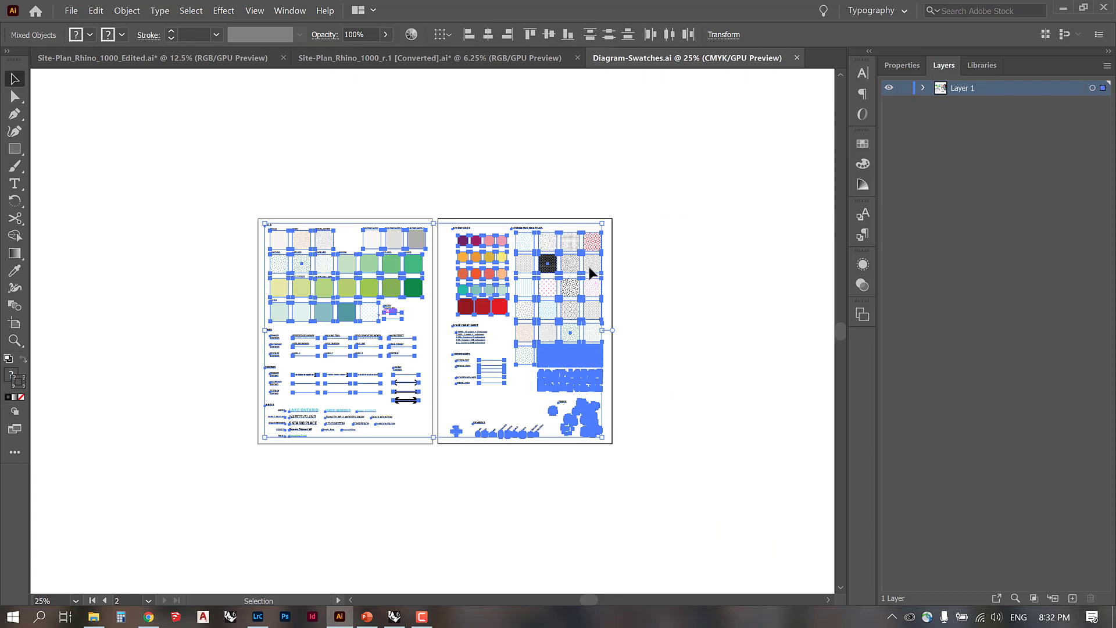
key("ctrl")
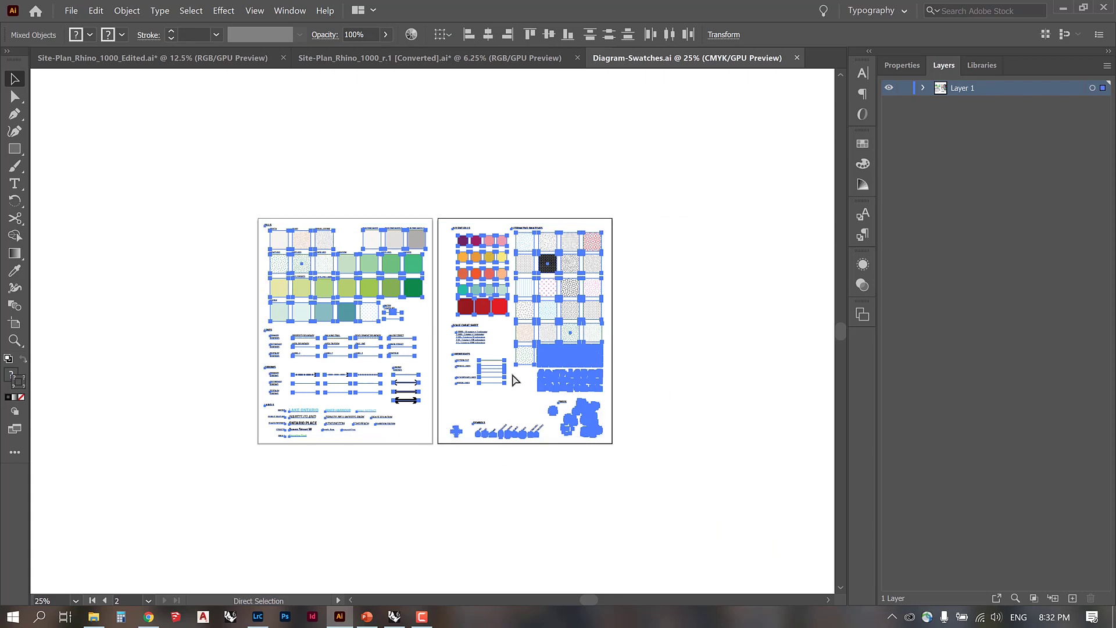
Step: Paste the copied swatch sheets into the Site-Plan_Rhino_1000_r.1 document and place them just to the right of the artboard
left_click(393, 60)
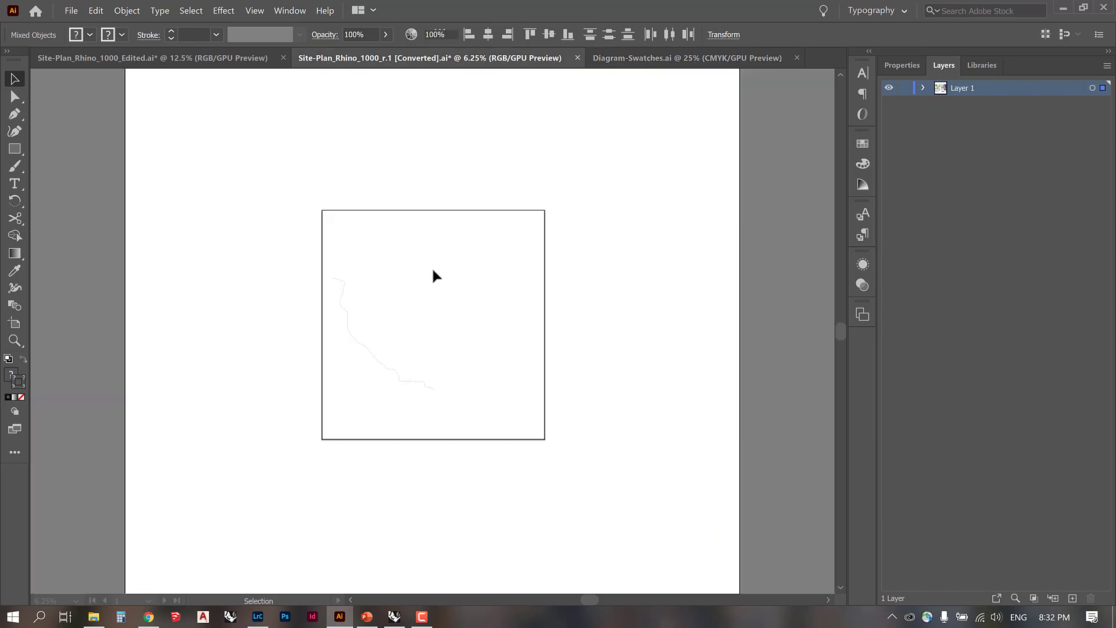
key("ctrl")
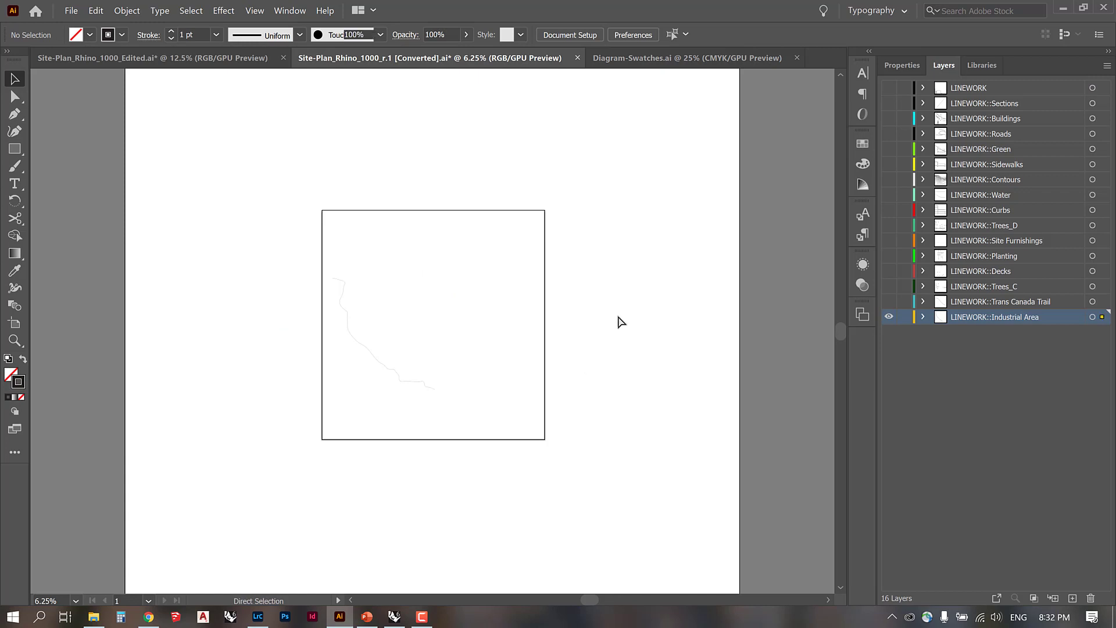
key("ctrl+v")
left_click_drag(468, 303, 670, 264)
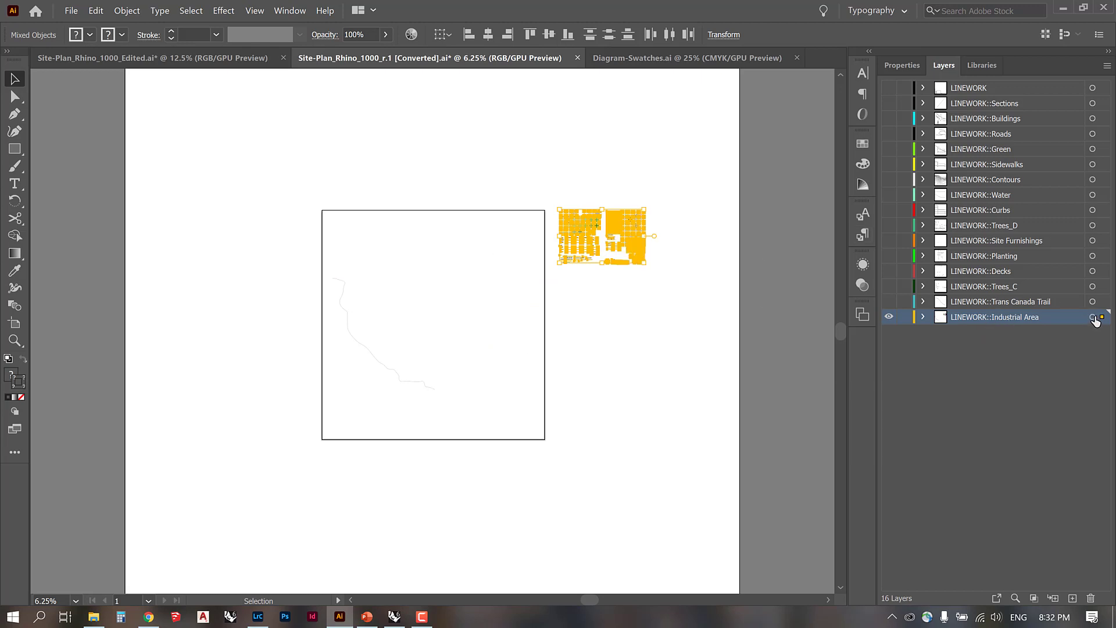
Step: Move the pasted swatch sheets from the Industrial Area layer to the main LINEWORK layer and show that layer
left_click_drag(1094, 322, 1104, 92)
left_click(889, 87)
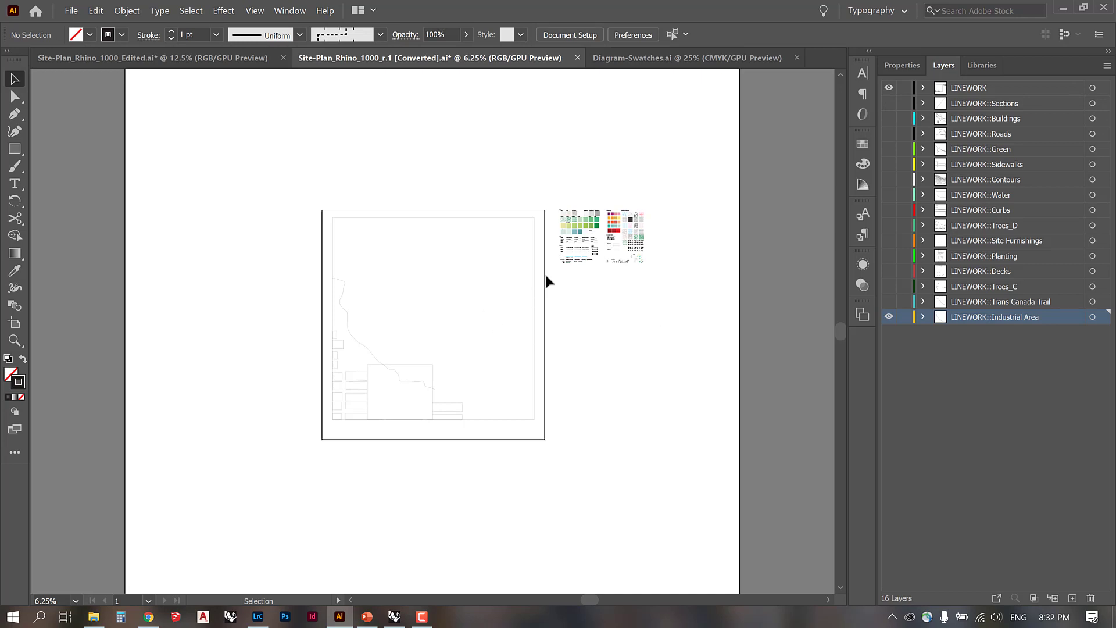
key("ctrl+equal")
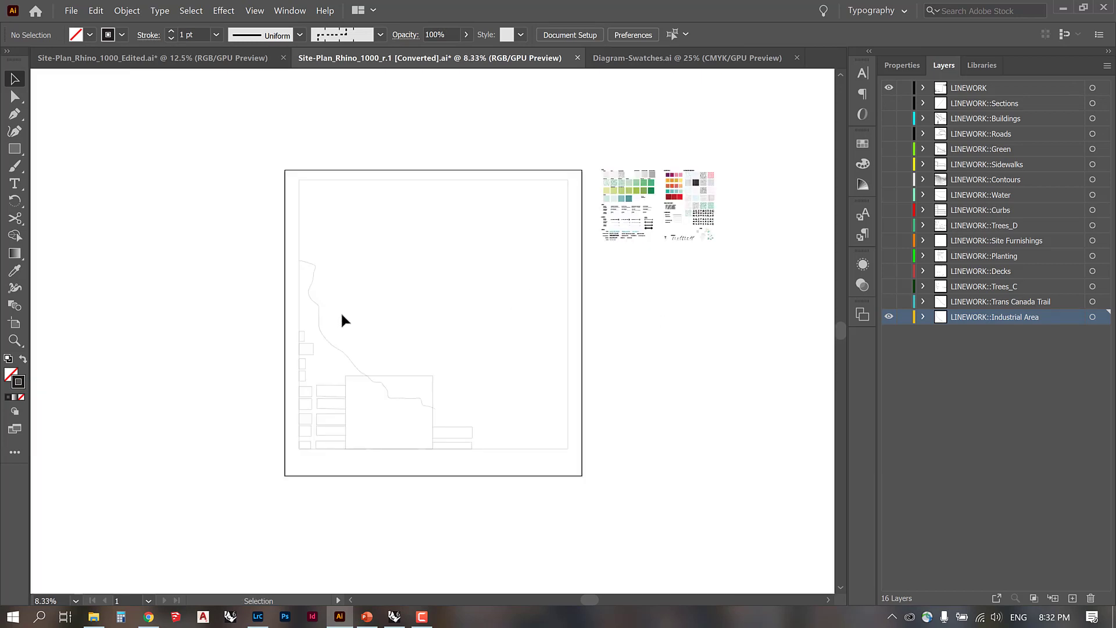
Step: Apply the primary Property Boundary line swatch's style to the winding boundary line on the Industrial Area layer with the Eyedropper
left_click(338, 352)
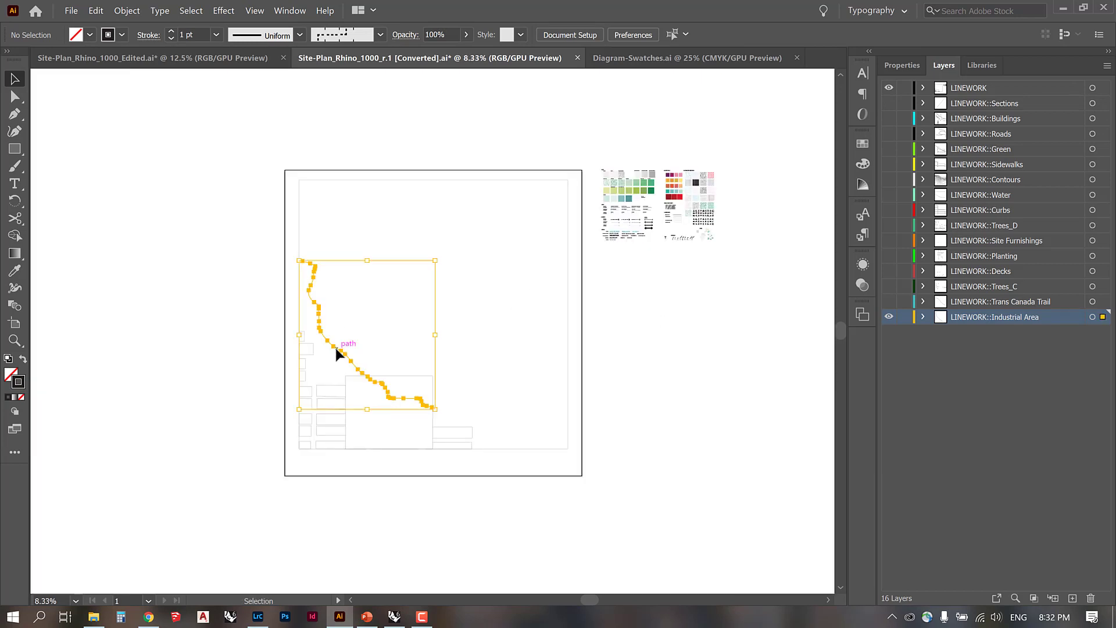
key("ctrl+equal")
key("ctrl+equal")
key("ctrl+equal")
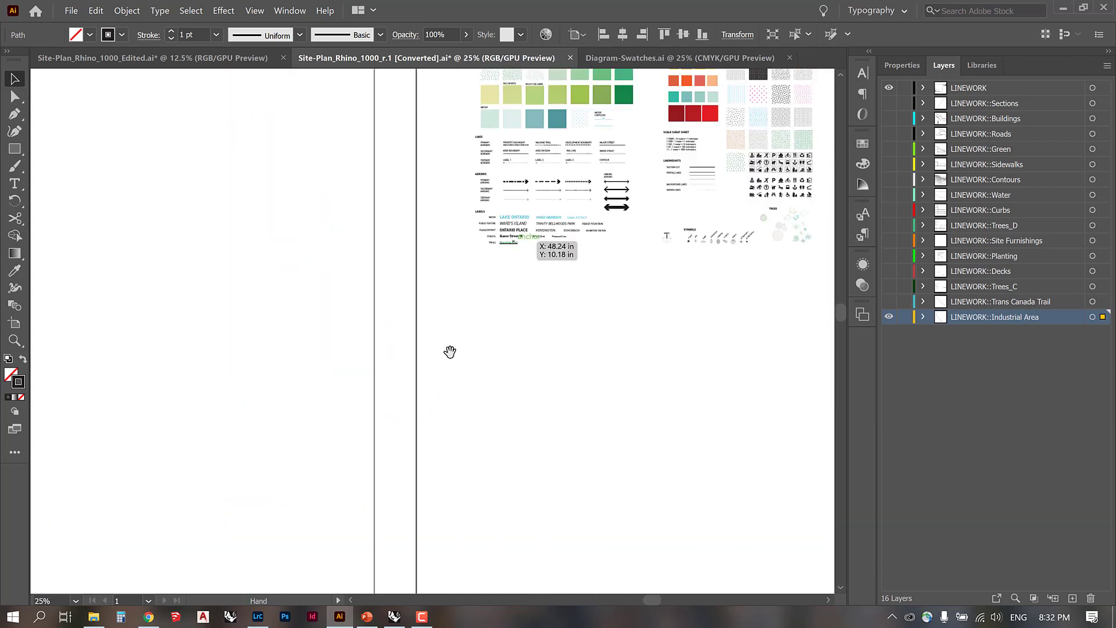
key("ctrl+equal")
left_click_drag(703, 232, 215, 351)
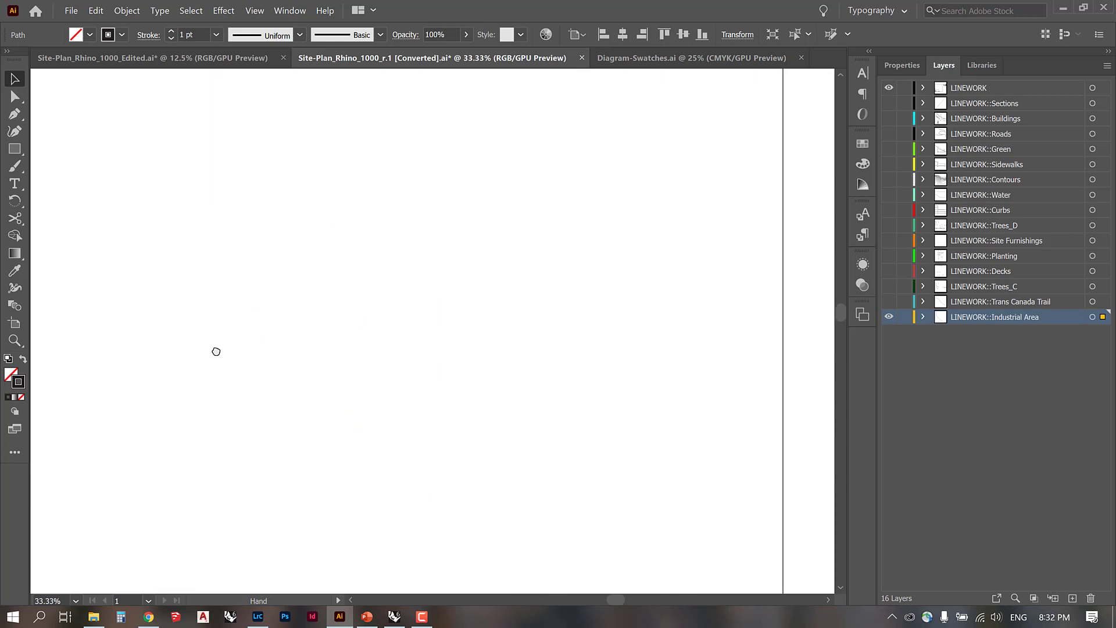
left_click_drag(802, 250, 448, 419)
left_click_drag(480, 146, 347, 284)
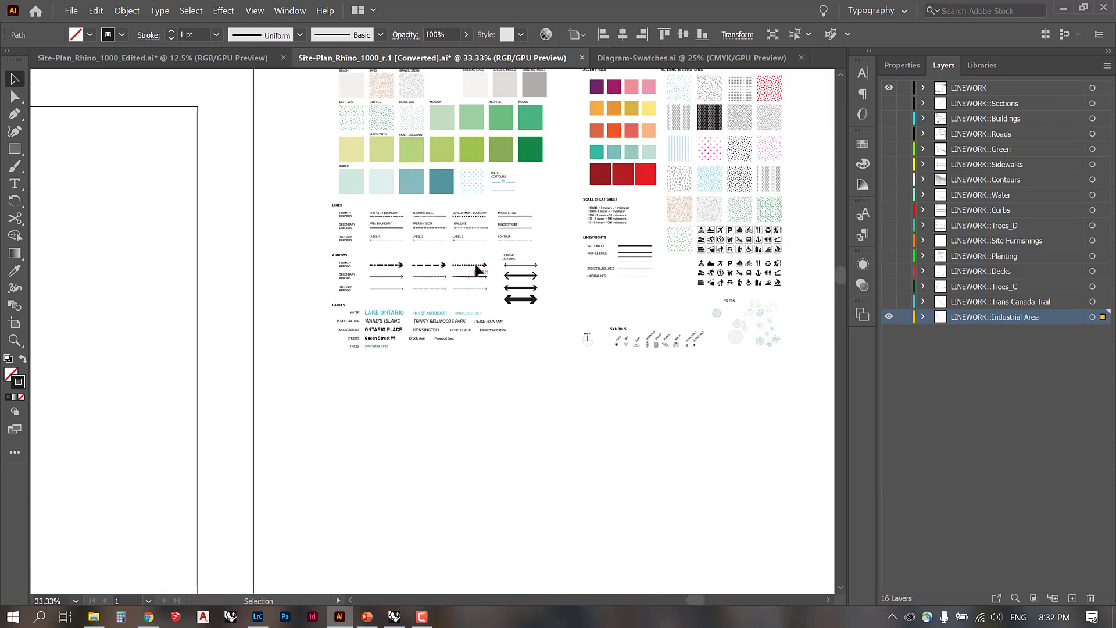
key("i")
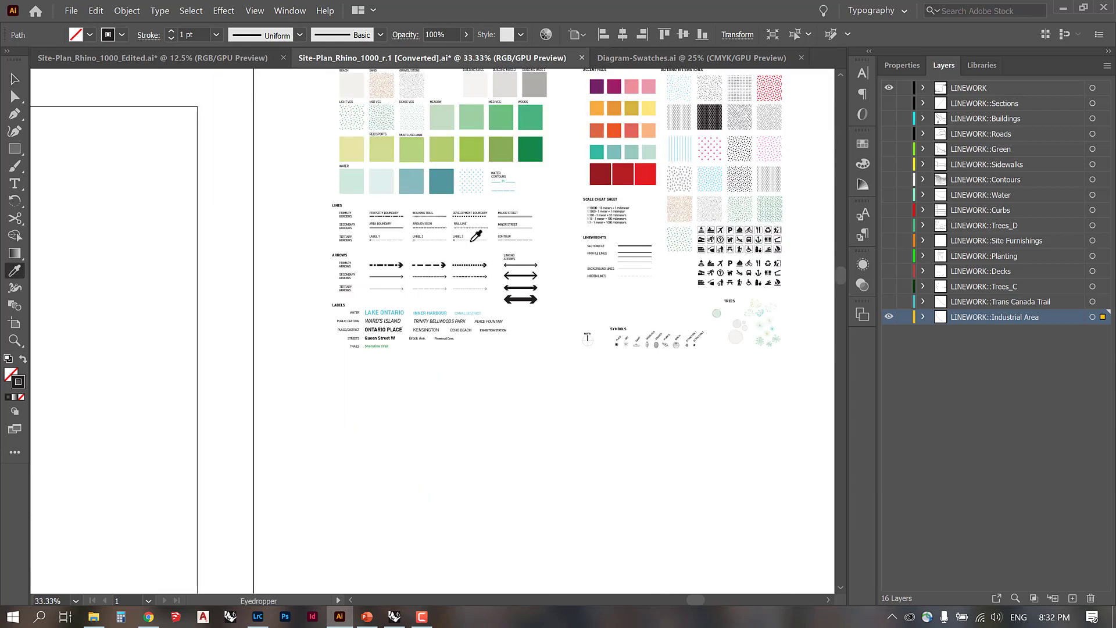
left_click(406, 211)
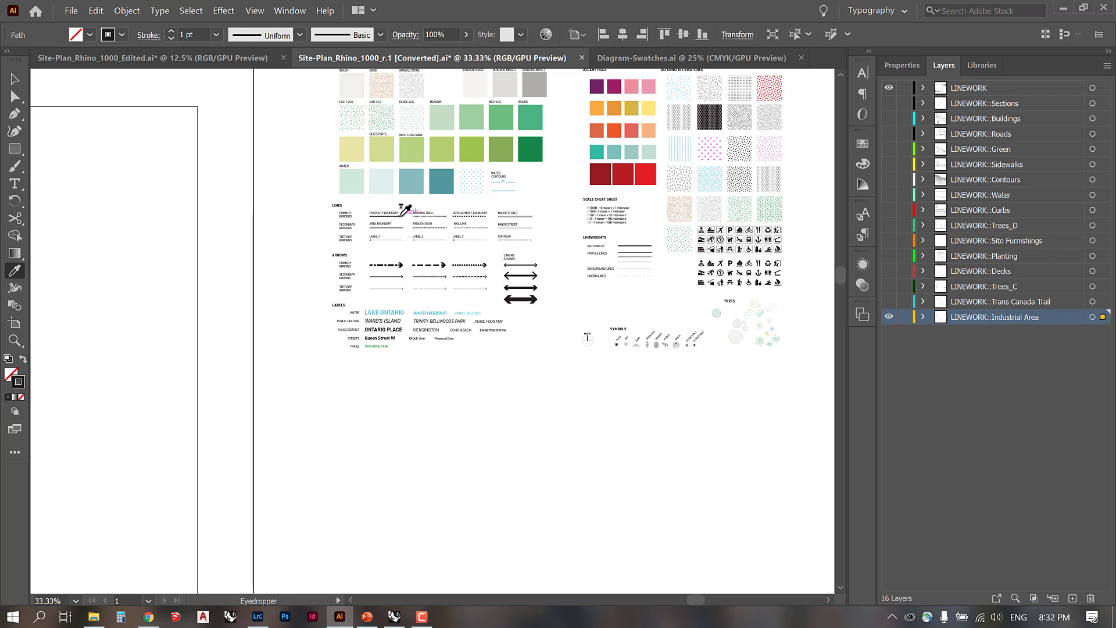
key("ctrl+minus")
key("ctrl+minus")
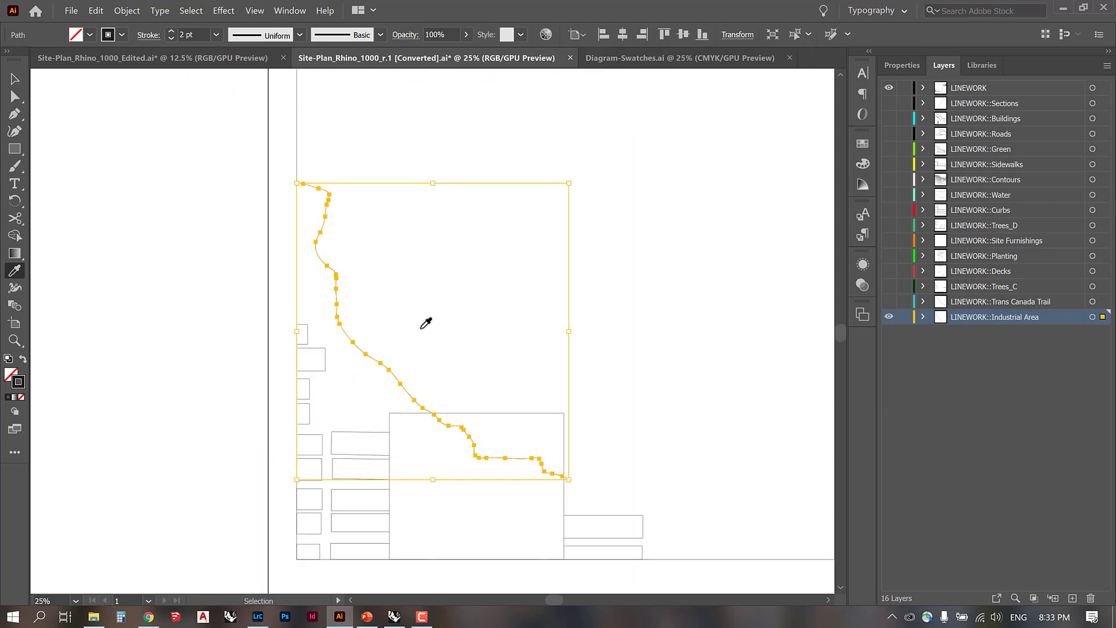
key("v")
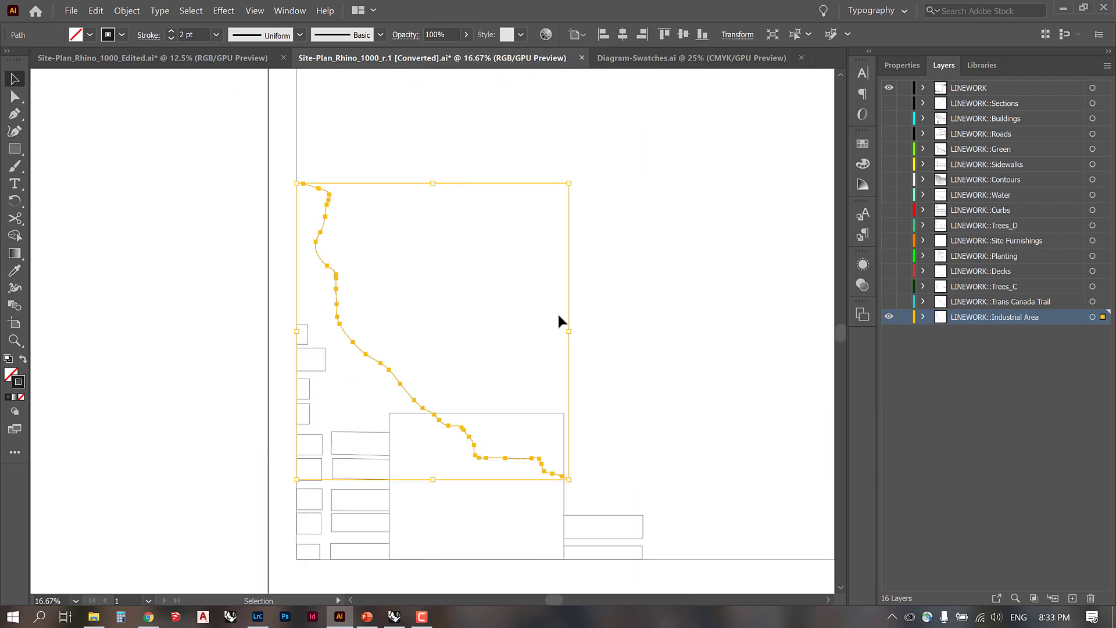
left_click(456, 269)
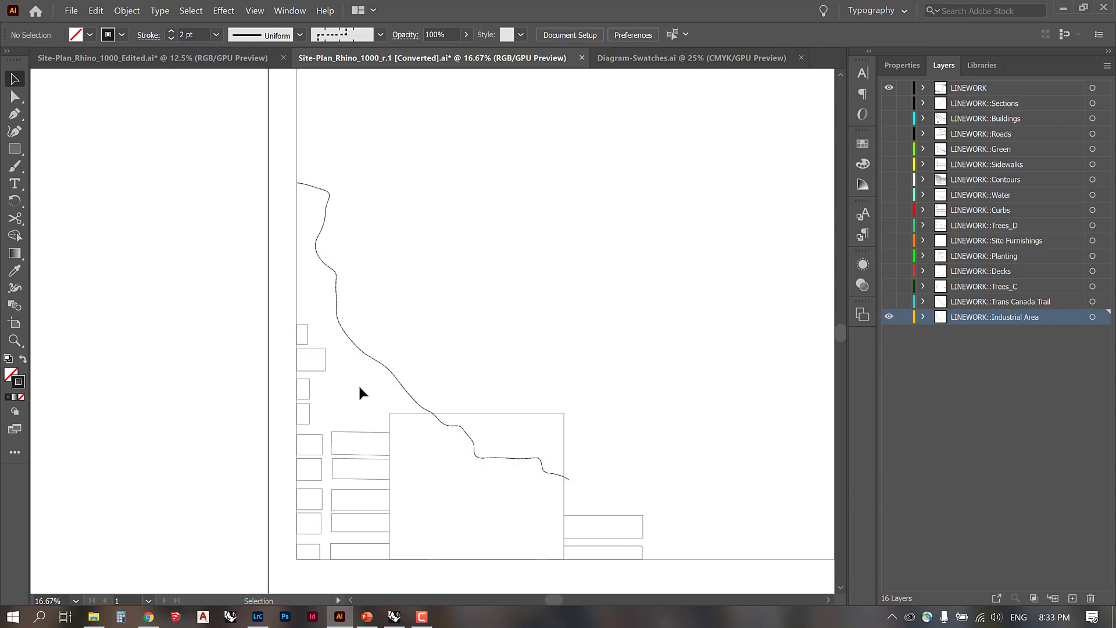
Step: Set the industrial boundary line's dash pattern to 48 pt dash, 8 pt gap, 14 pt dash and 8 pt gap
key("ctrl+plus")
key("ctrl+plus")
key("space")
left_click_drag(384, 393, 431, 315)
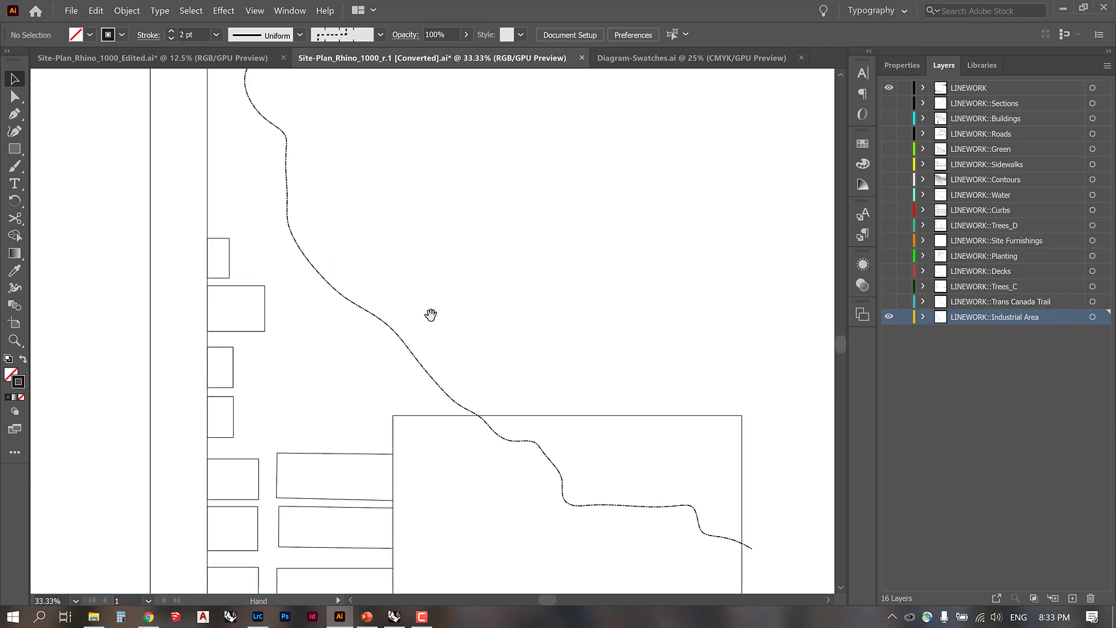
left_click(398, 341)
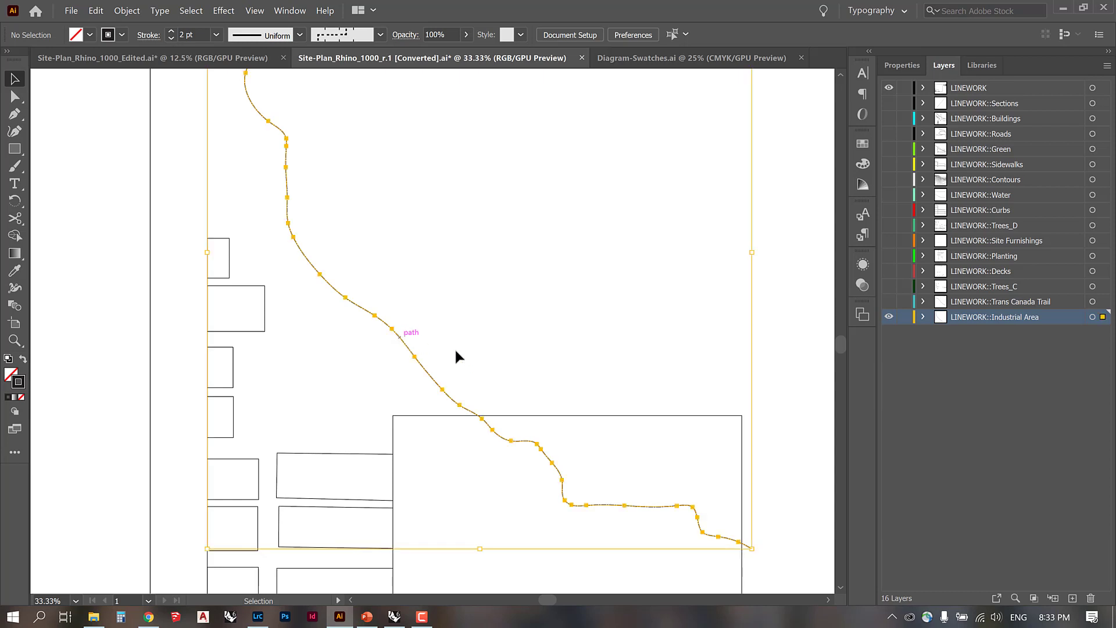
left_click(142, 36)
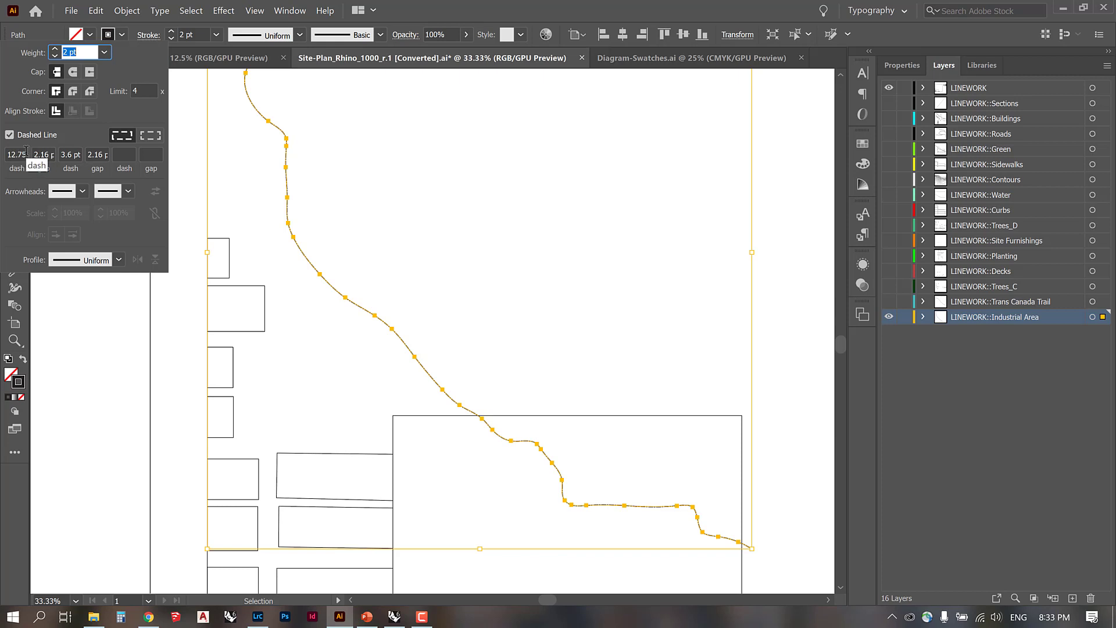
left_click_drag(26, 150, 3, 155)
type("48")
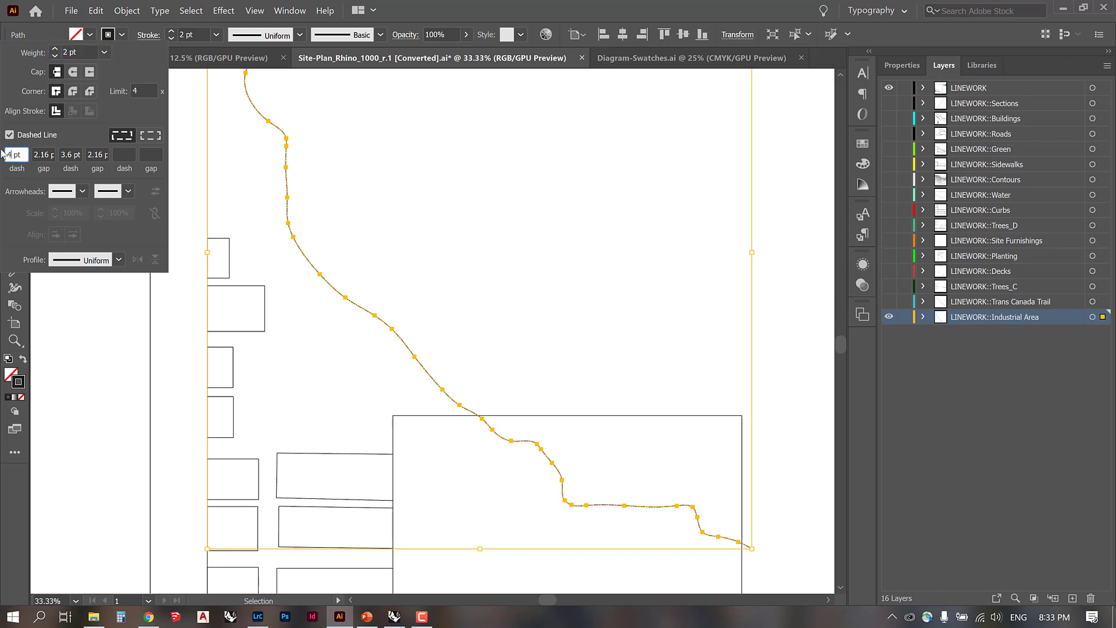
key("Tab")
type("8")
key("Tab")
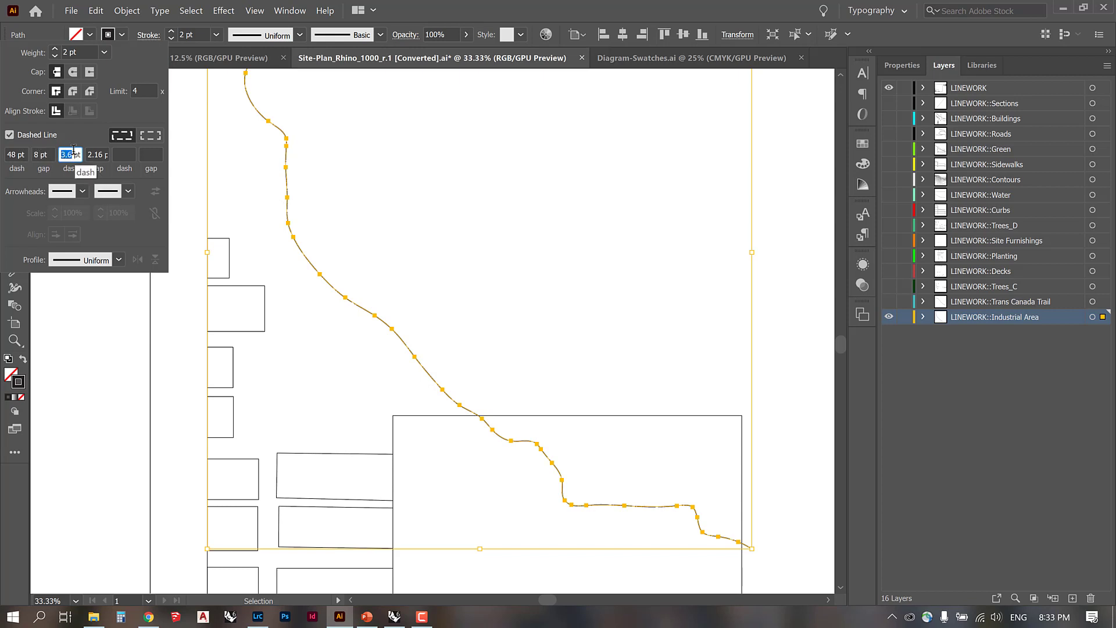
type("14")
key("Tab")
type("8")
key("Return")
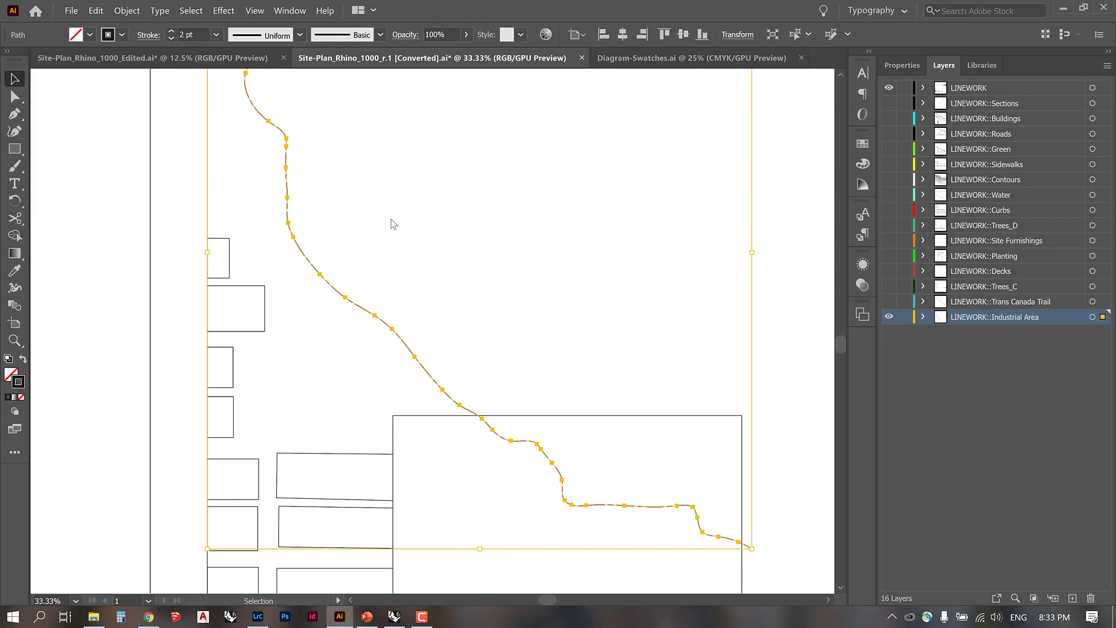
left_click(382, 232)
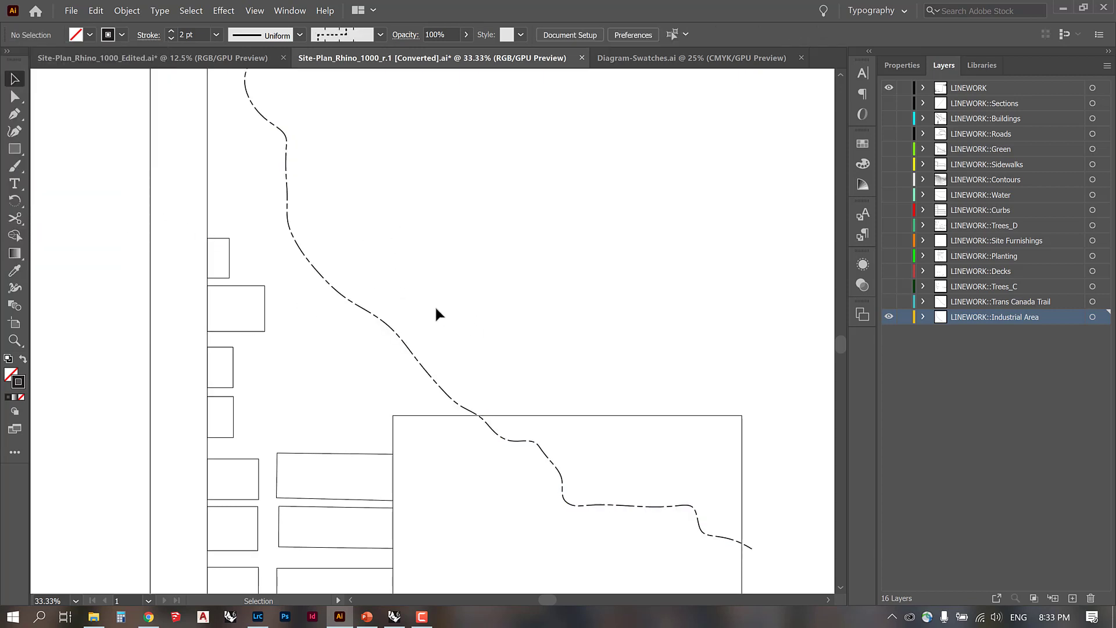
Step: Set the industrial boundary line's stroke weight to 4 pt
key("ctrl+minus")
left_click_drag(558, 339, 459, 403)
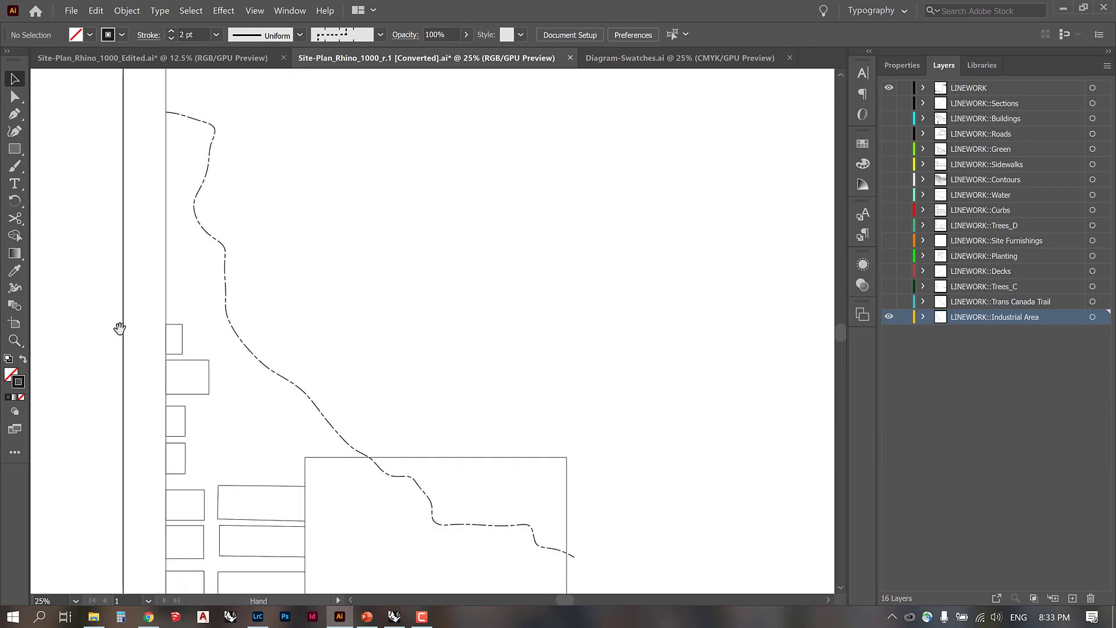
left_click(264, 368)
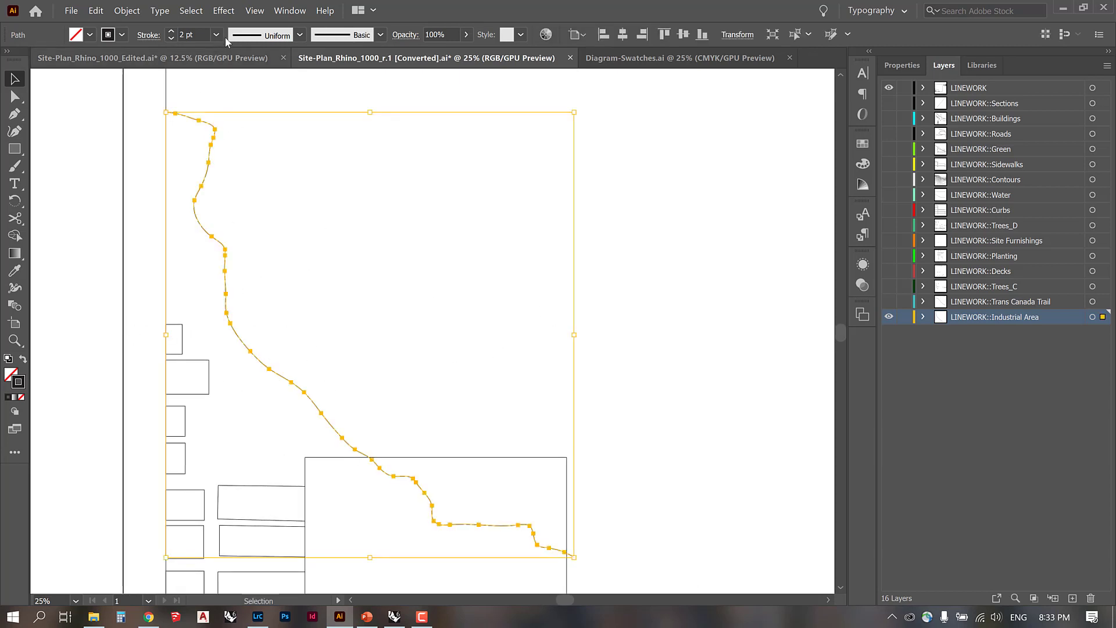
left_click(217, 35)
left_click(235, 146)
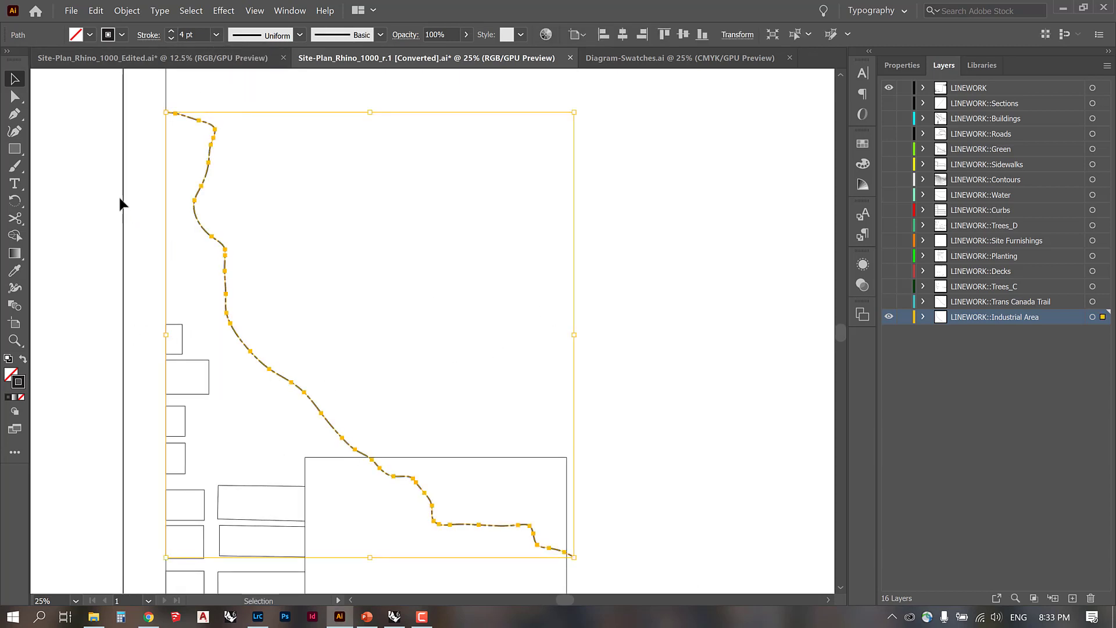
left_click(102, 173)
key("ctrl+minus")
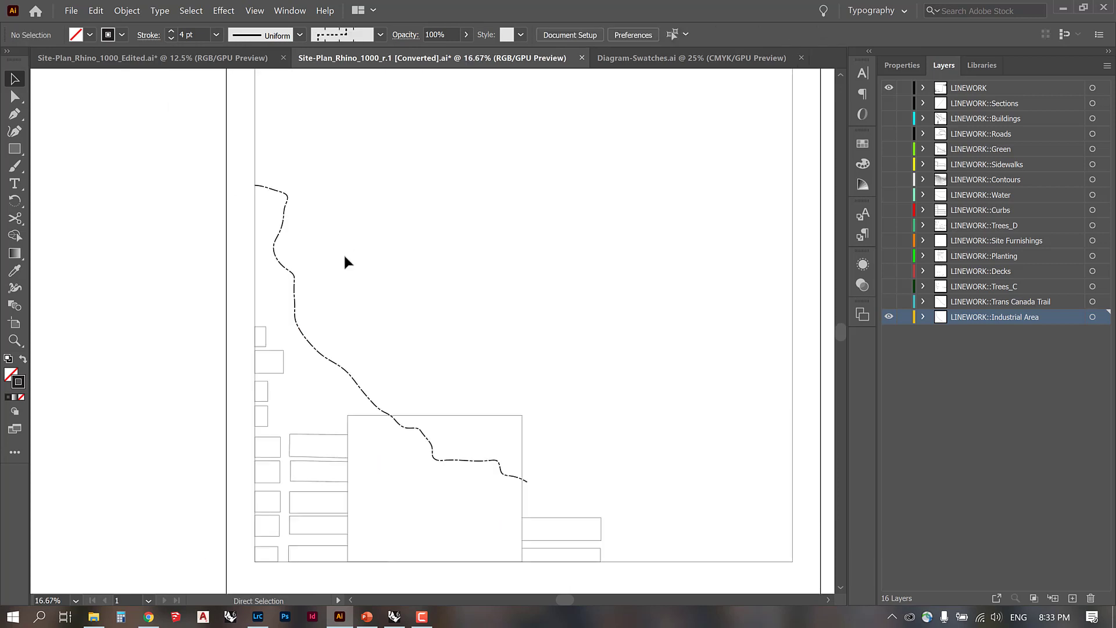
Step: Hide the Industrial Area layer and show the Trans Canada Trail layer
left_click_drag(648, 301, 597, 314)
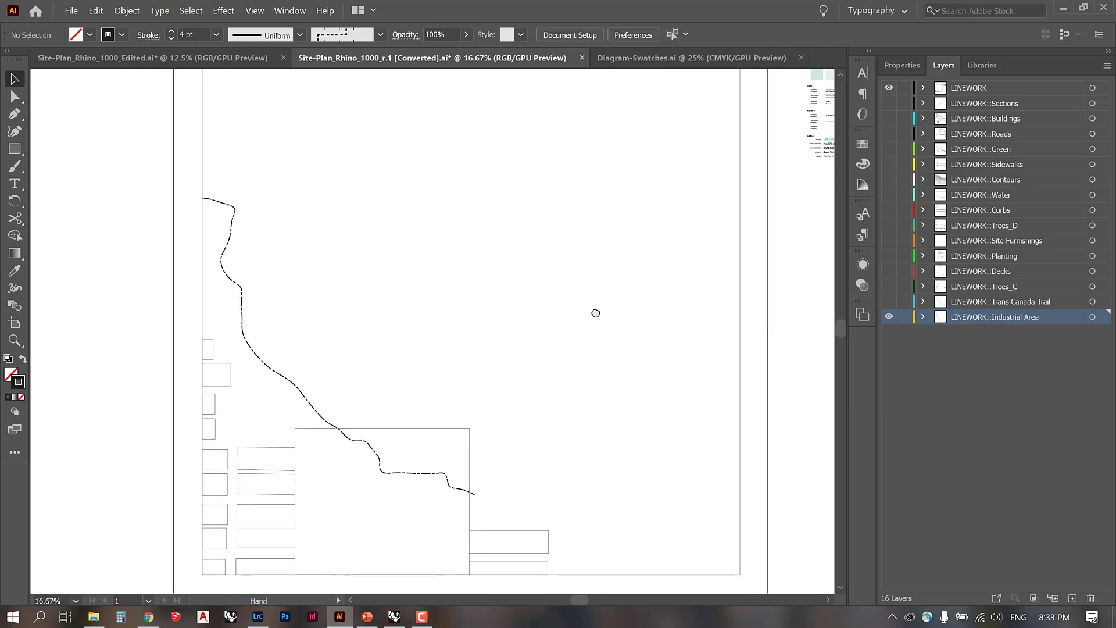
left_click(889, 317)
left_click(889, 301)
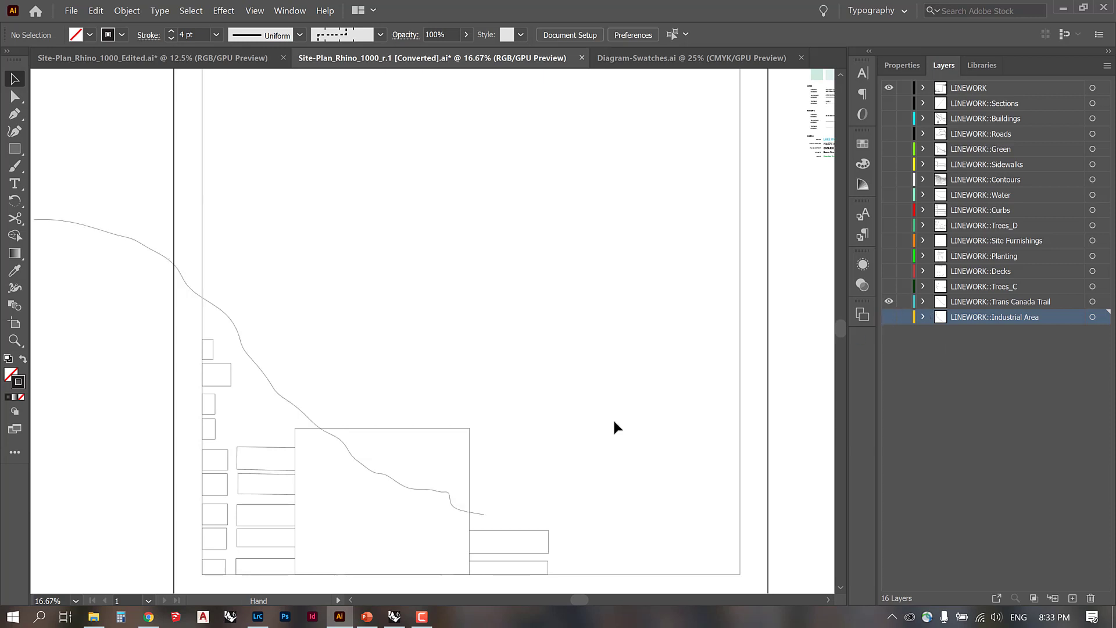
Step: Apply the dash-dot primary arrow swatch's style to the Trans Canada Trail line with the Eyedropper
key("ctrl+minus")
key("ctrl+minus")
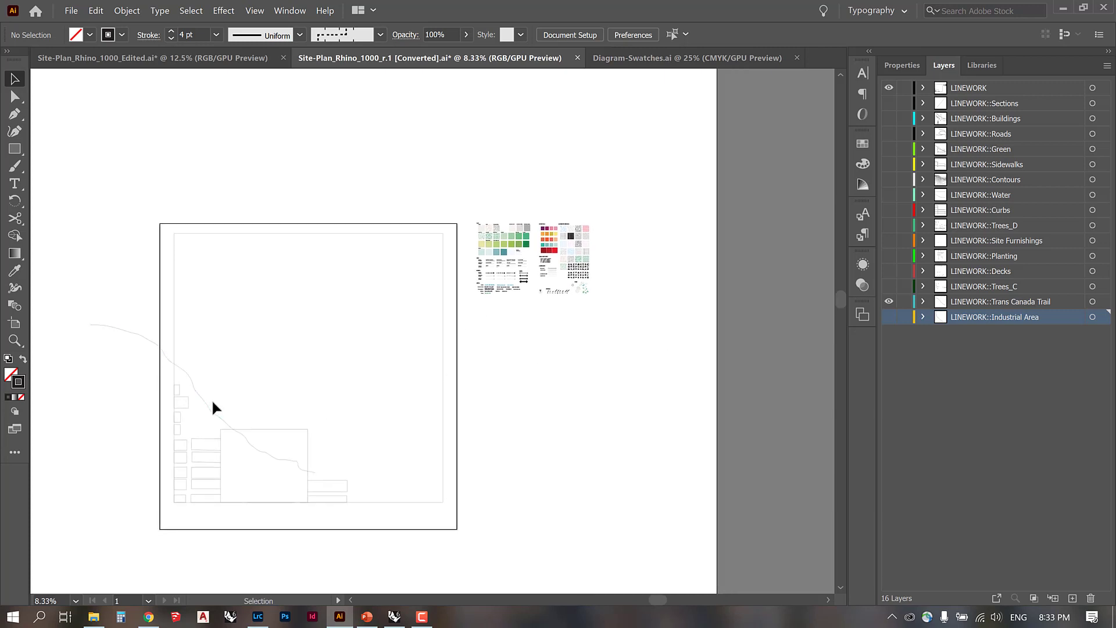
left_click(211, 403)
key("ctrl+plus")
key("ctrl+plus")
key("ctrl+plus")
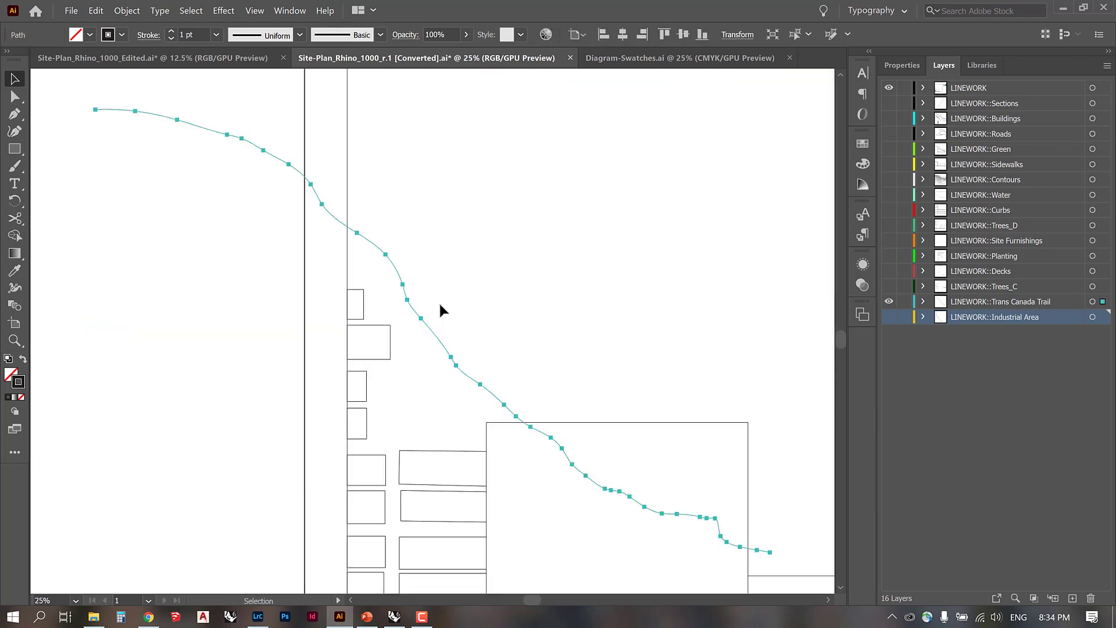
left_click_drag(723, 167, 85, 357)
left_click_drag(623, 271, 418, 395)
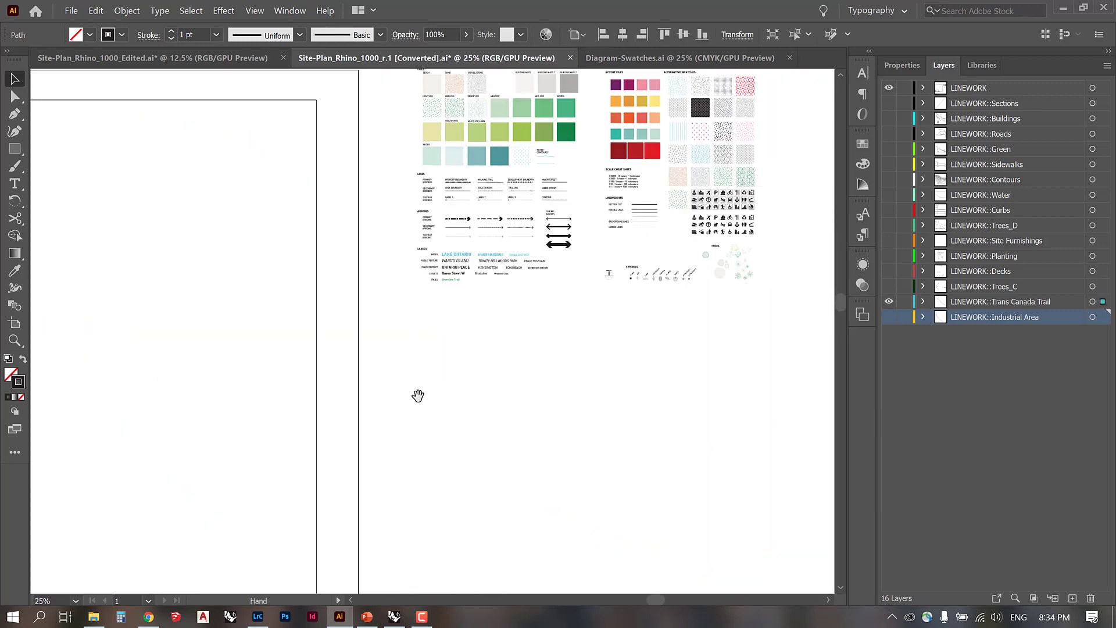
key("i")
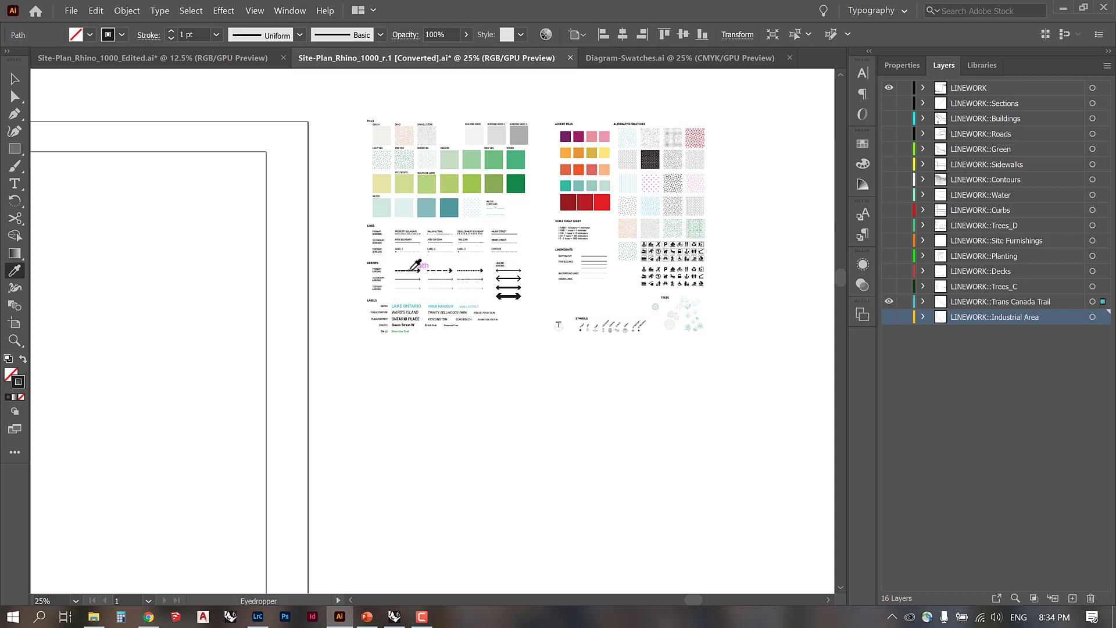
key("v")
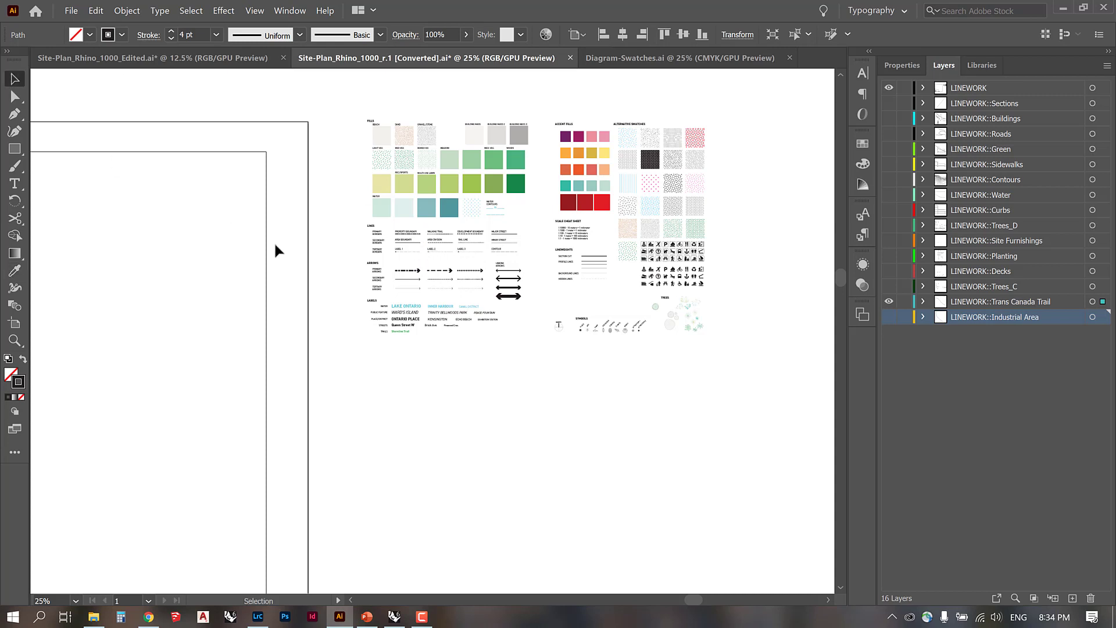
key("ctrl+minus")
key("ctrl+minus")
left_click(366, 311)
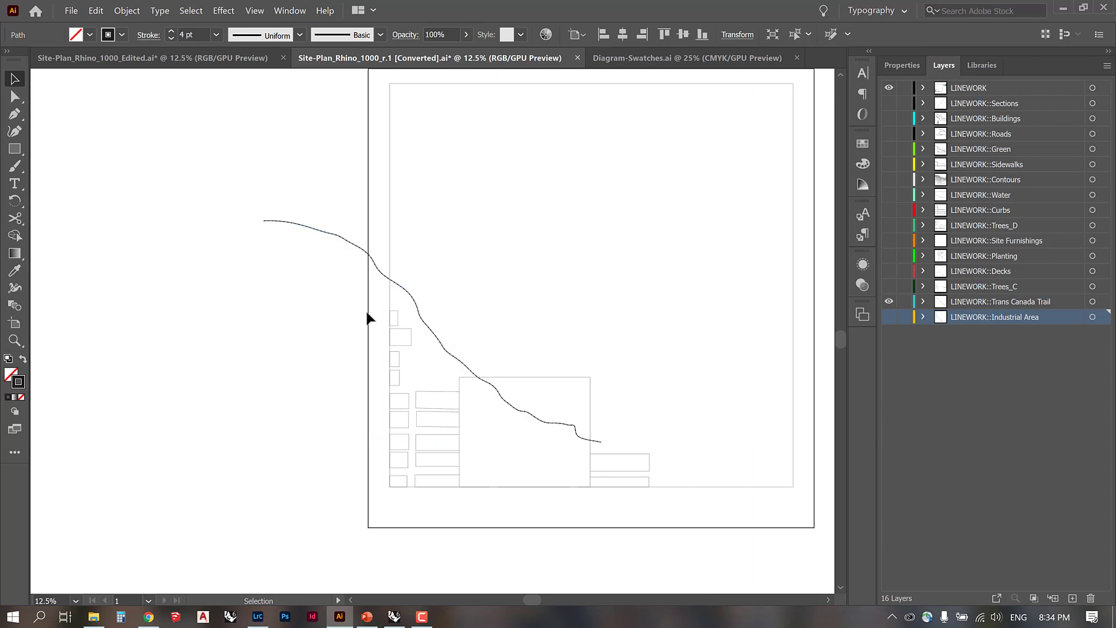
Step: Set the trail line's dash pattern to 60 pt dash, 14 pt gap, 20 pt dash and 7 pt gap
left_click(364, 250)
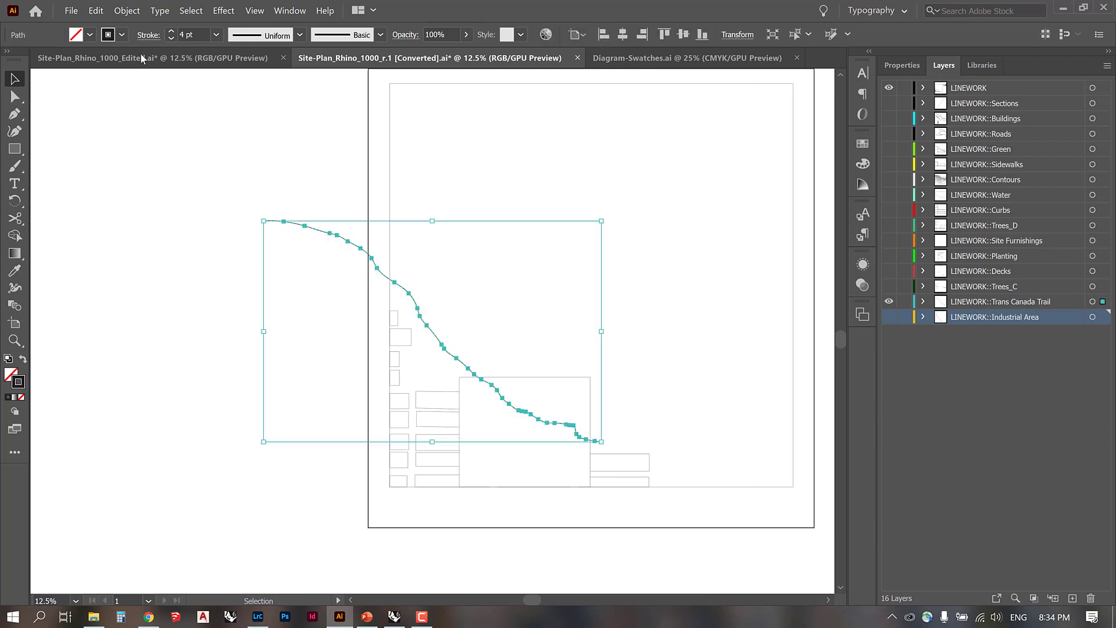
left_click(148, 35)
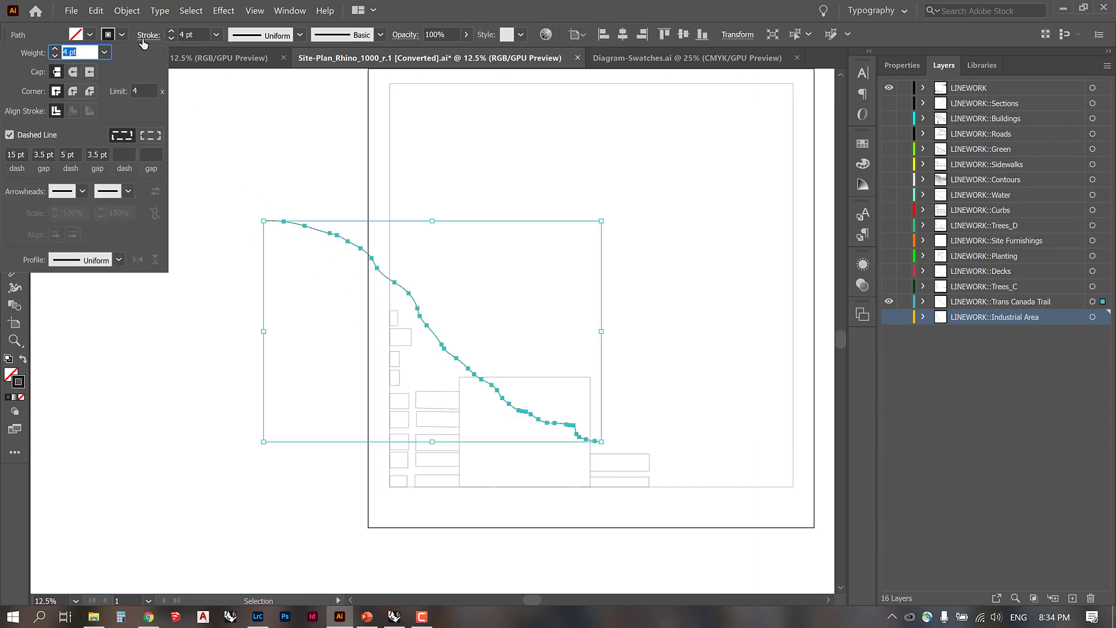
double_click(13, 155)
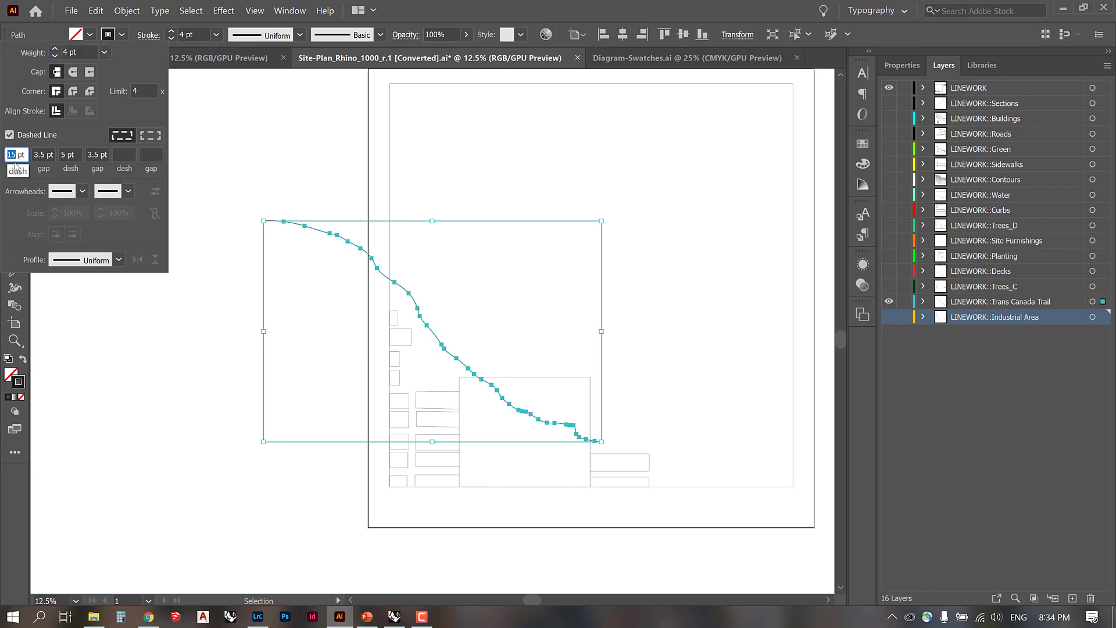
type("60")
key("Tab")
type("14")
key("Tab")
type("20")
key("Tab")
type("7")
key("Tab")
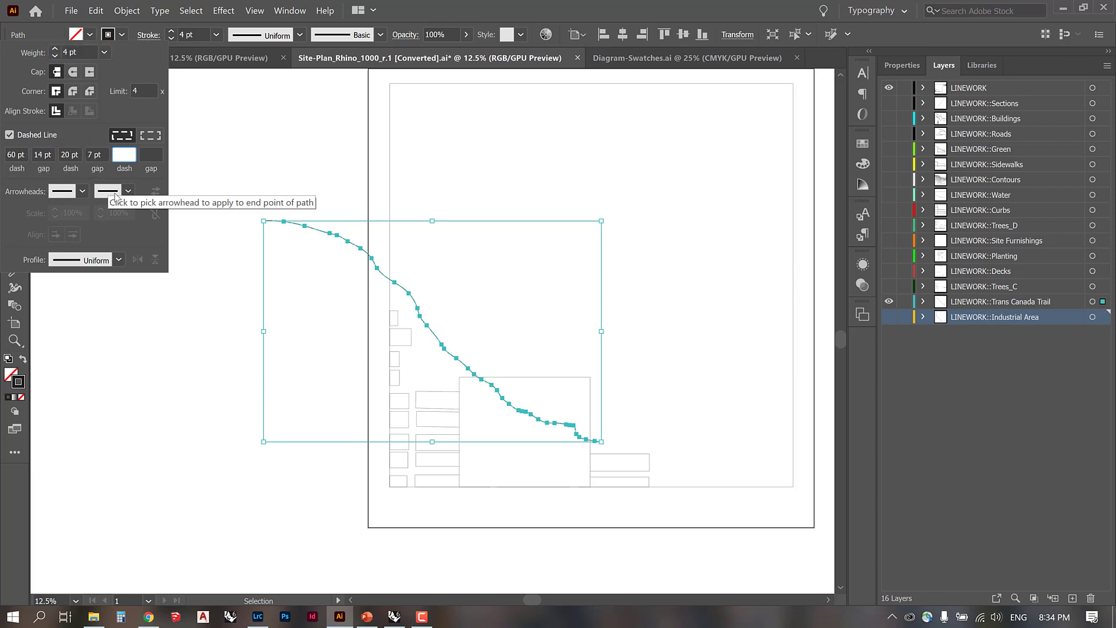
Step: Add open arrowheads to both ends of the Trans Canada Trail line, using Arrow 11 at its start
left_click(116, 193)
scroll(86, 276, "down", 1)
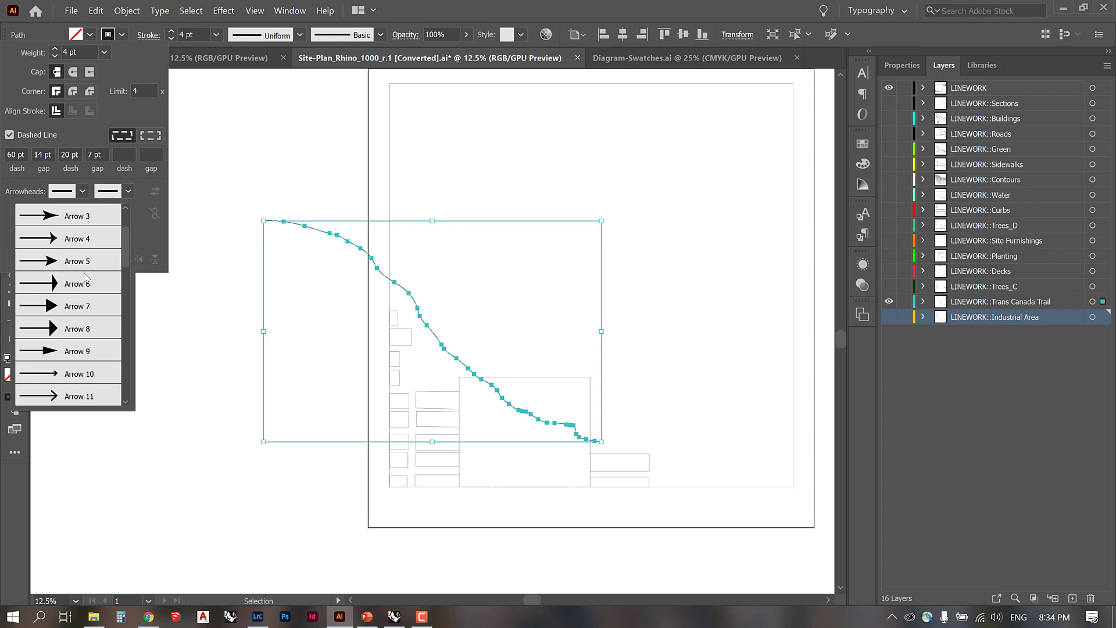
scroll(85, 278, "down", 2)
left_click(56, 334)
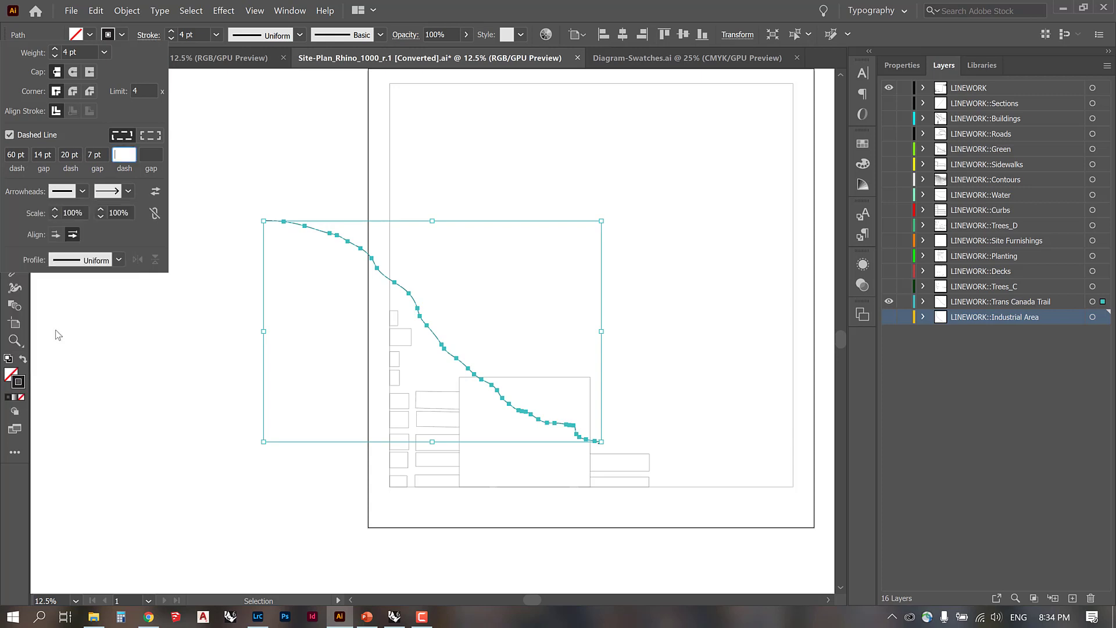
left_click(83, 191)
scroll(50, 280, "down", 2)
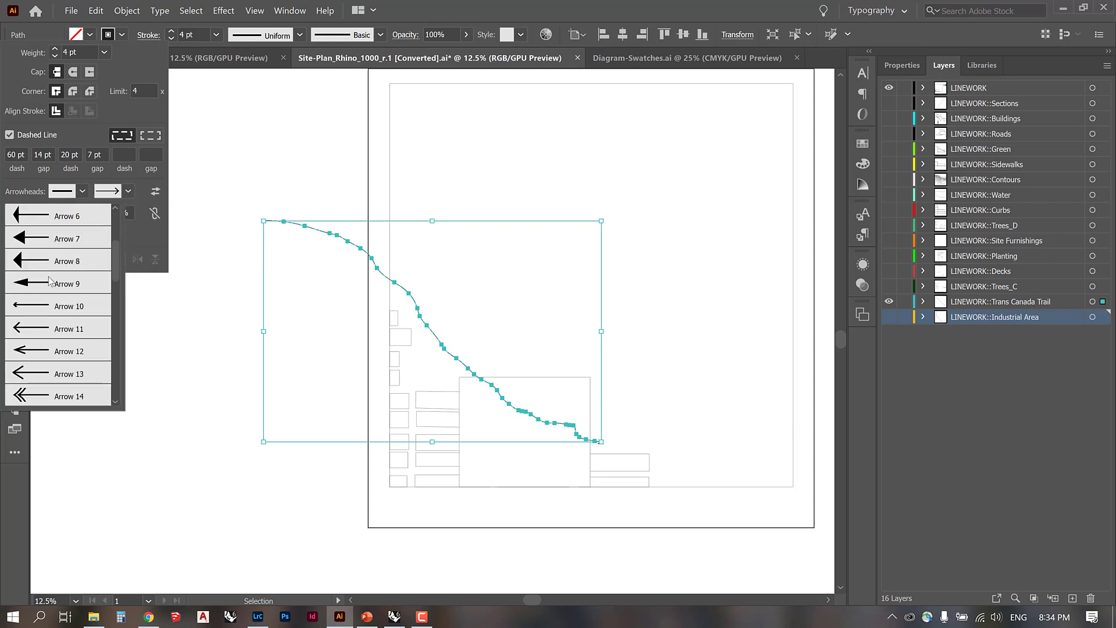
left_click(38, 331)
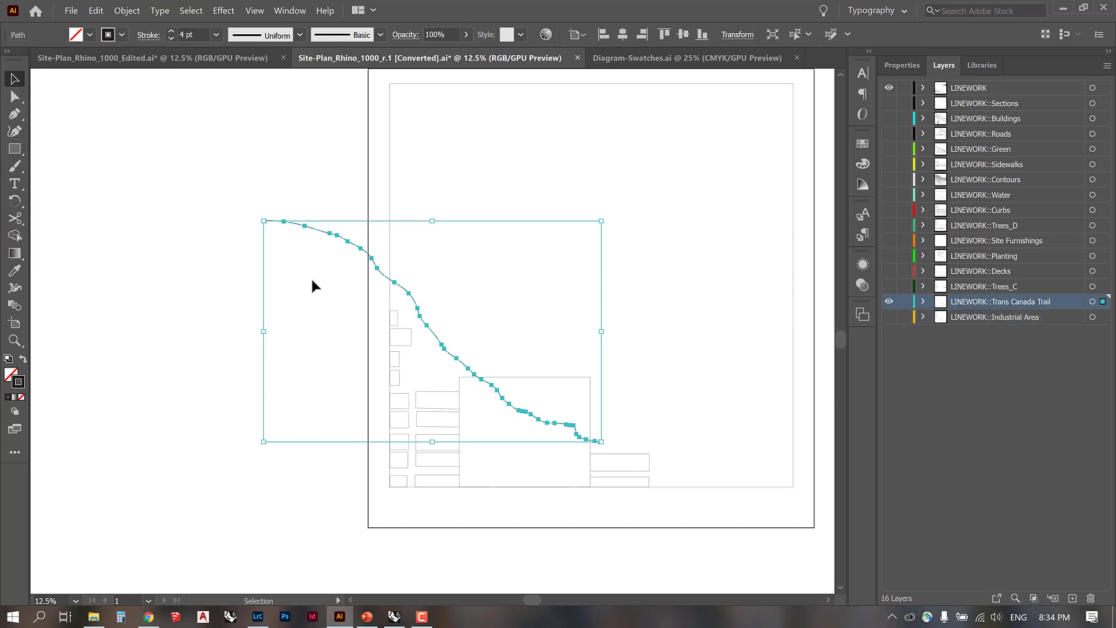
Step: Set the Trans Canada Trail line's stroke weight to 5 pt
left_click(342, 290)
left_click(385, 271)
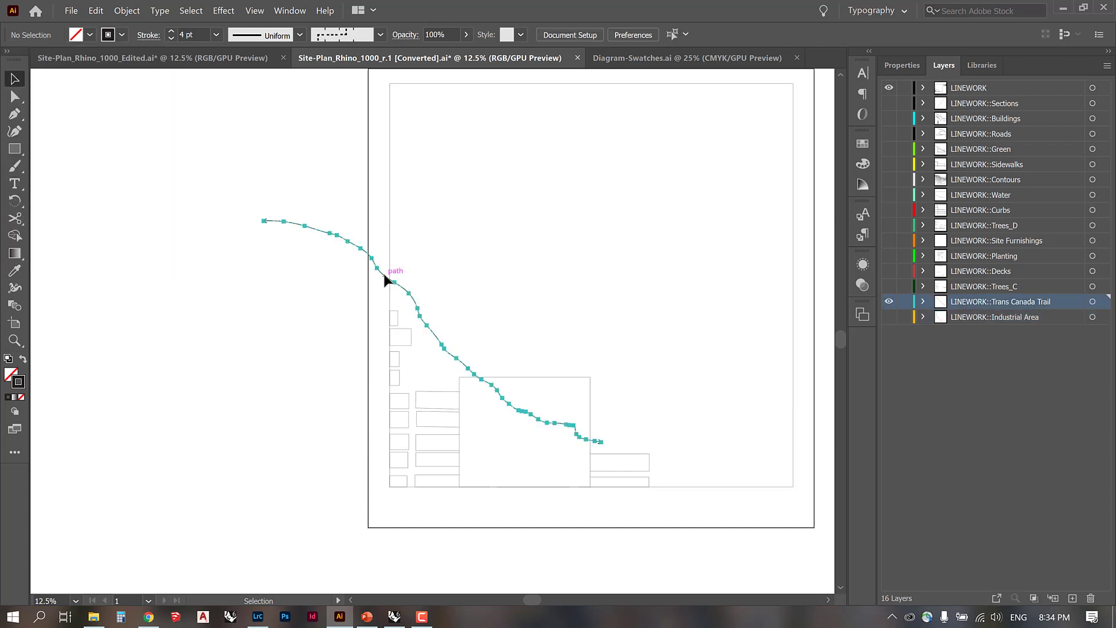
left_click(216, 34)
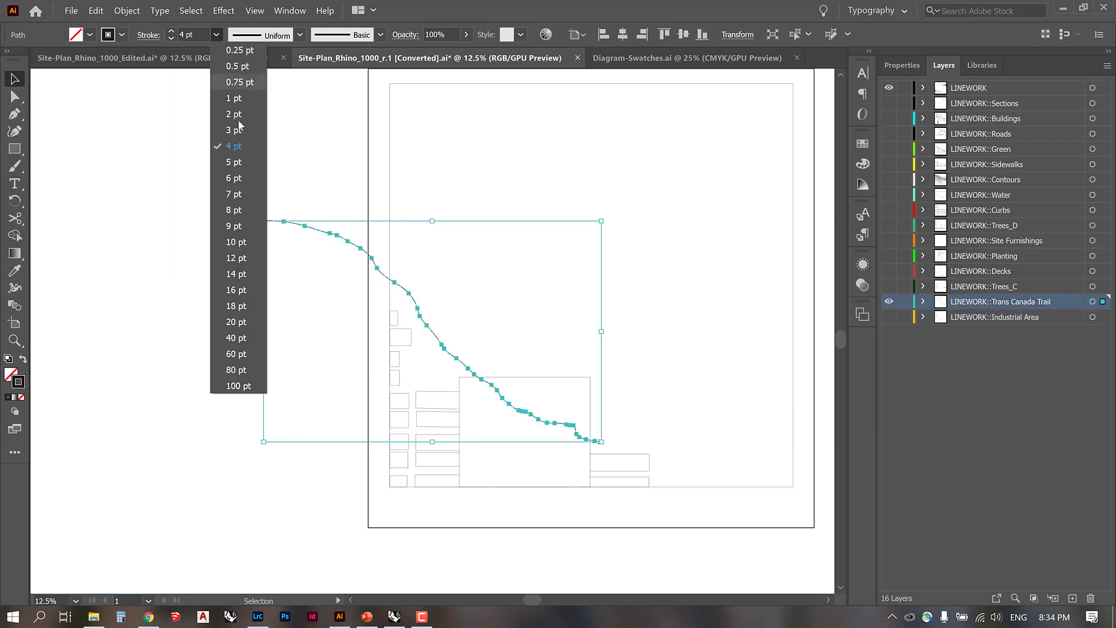
left_click(233, 160)
left_click(503, 237)
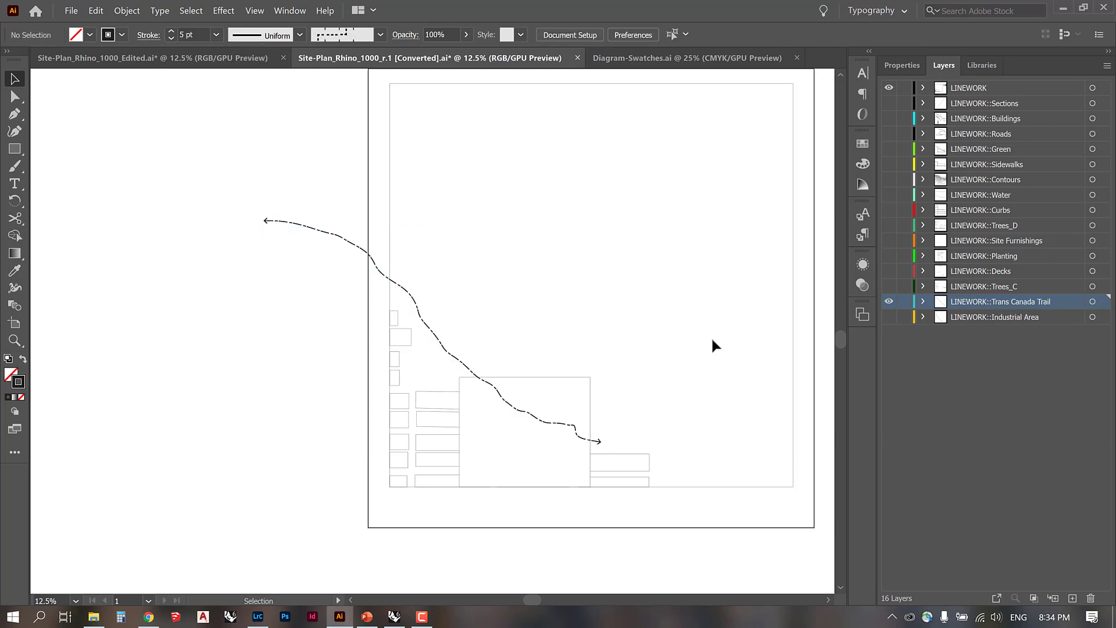
Step: Show the Industrial Area and Trees_C layers instead of the trail, and duplicate the green radial-line tree swatch into blank space beside the swatches
left_click(890, 317)
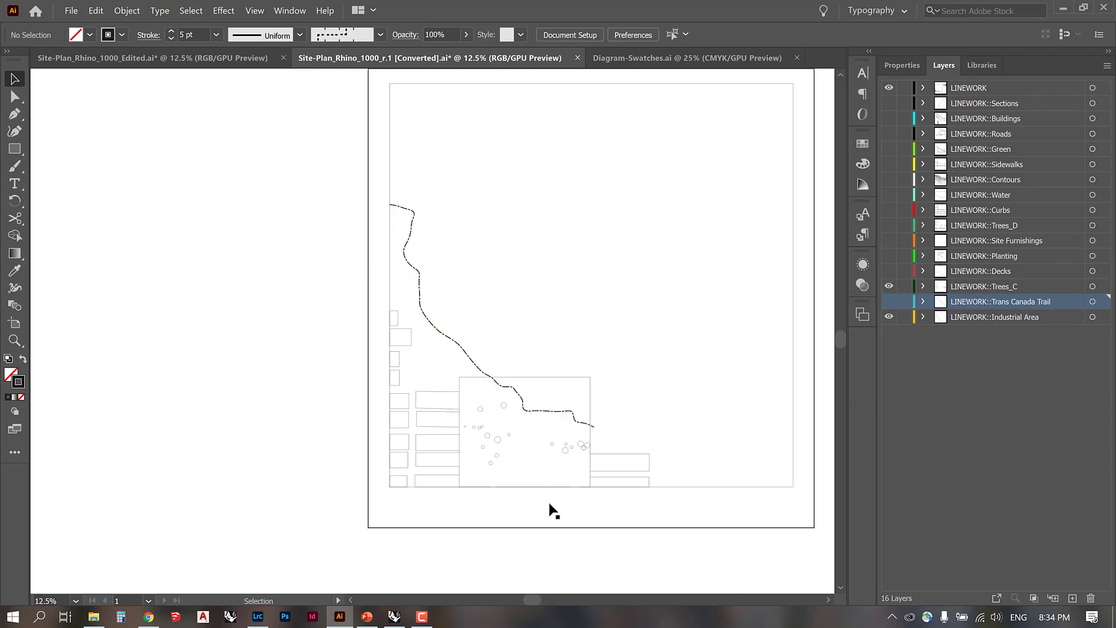
left_click_drag(665, 538, 410, 536)
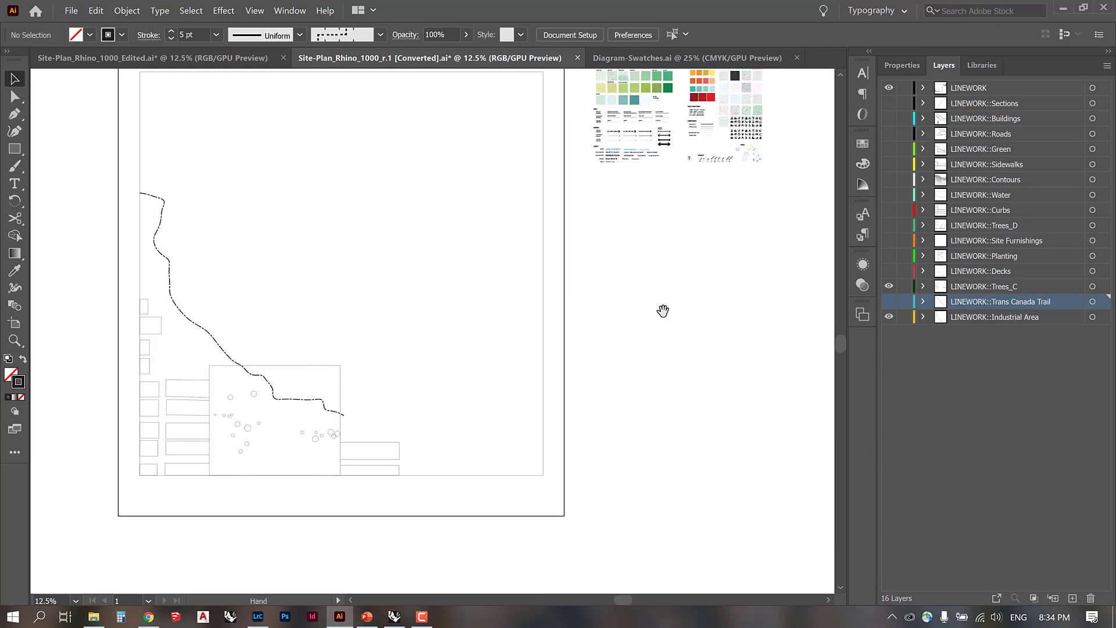
left_click_drag(741, 216, 562, 325)
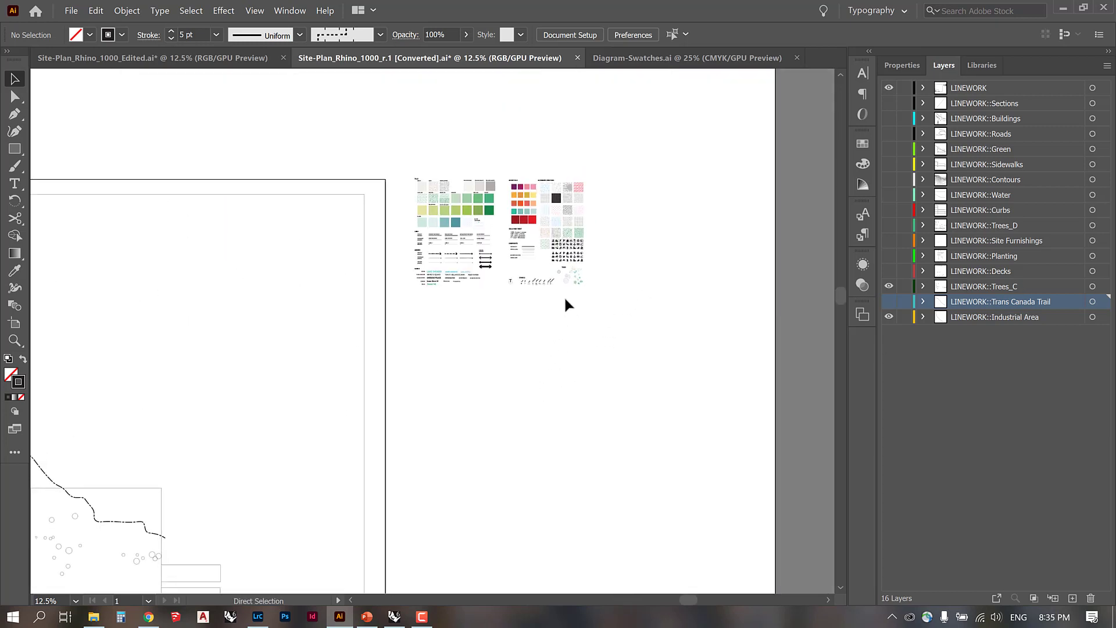
key("ctrl+equal")
key("ctrl+equal")
left_click_drag(722, 242, 590, 325)
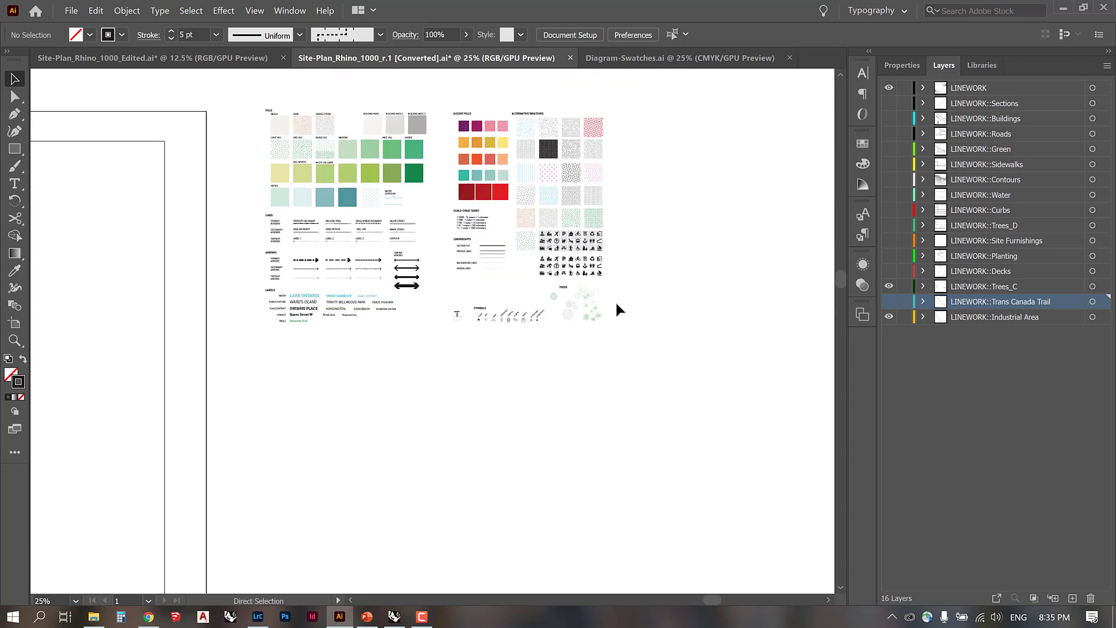
key("ctrl+equal")
key("ctrl+equal")
left_click_drag(710, 351, 588, 371)
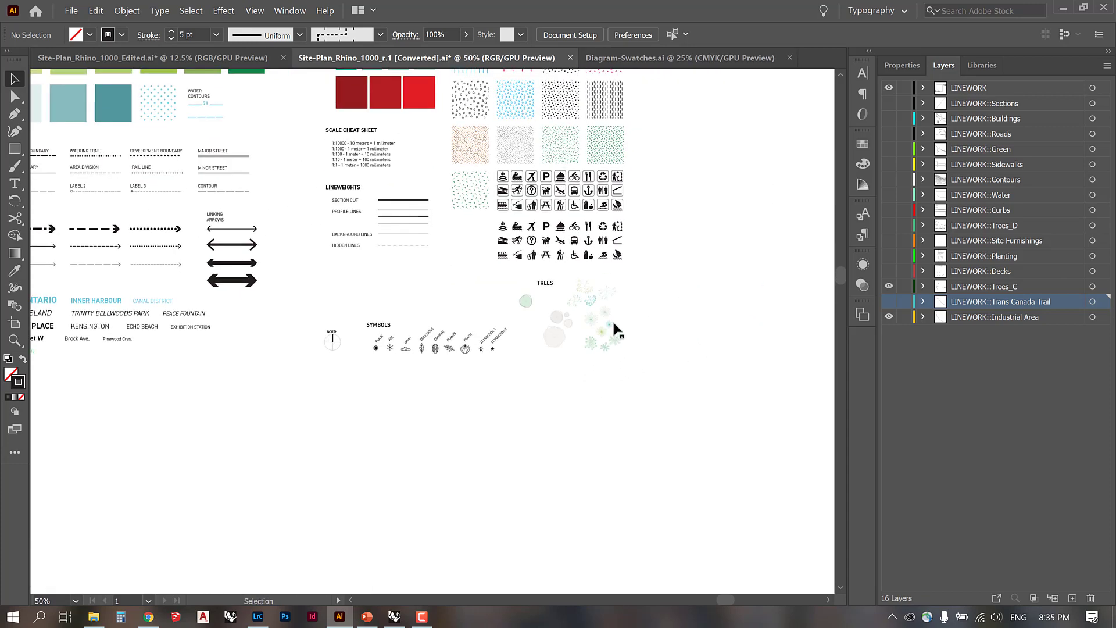
left_click(592, 320)
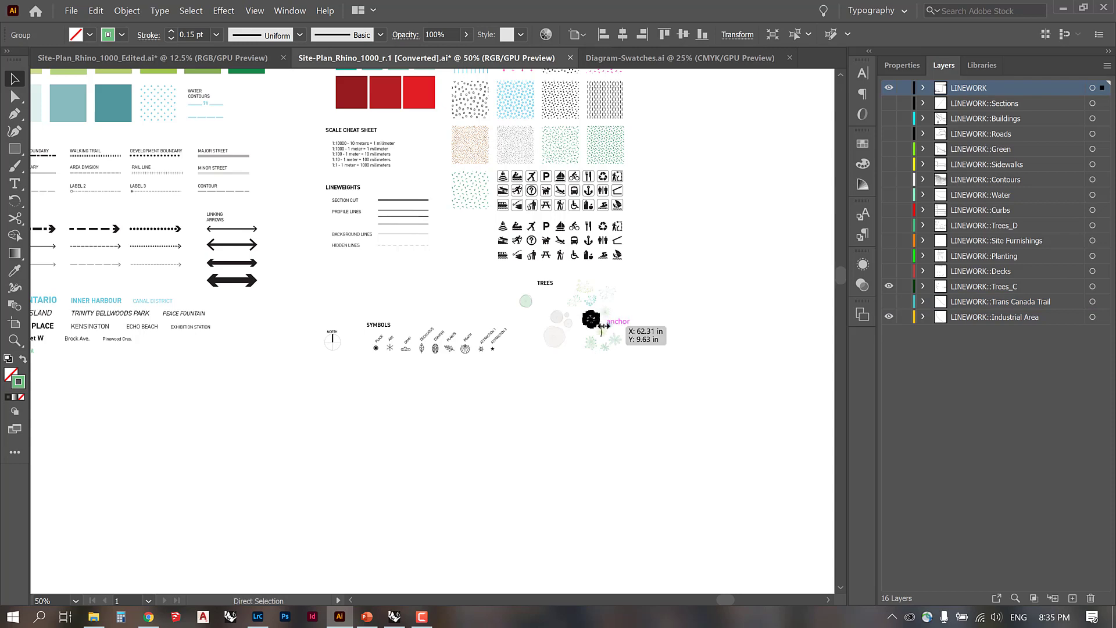
key("ctrl+equal")
key("ctrl+equal")
key("ctrl+equal")
left_click(584, 328)
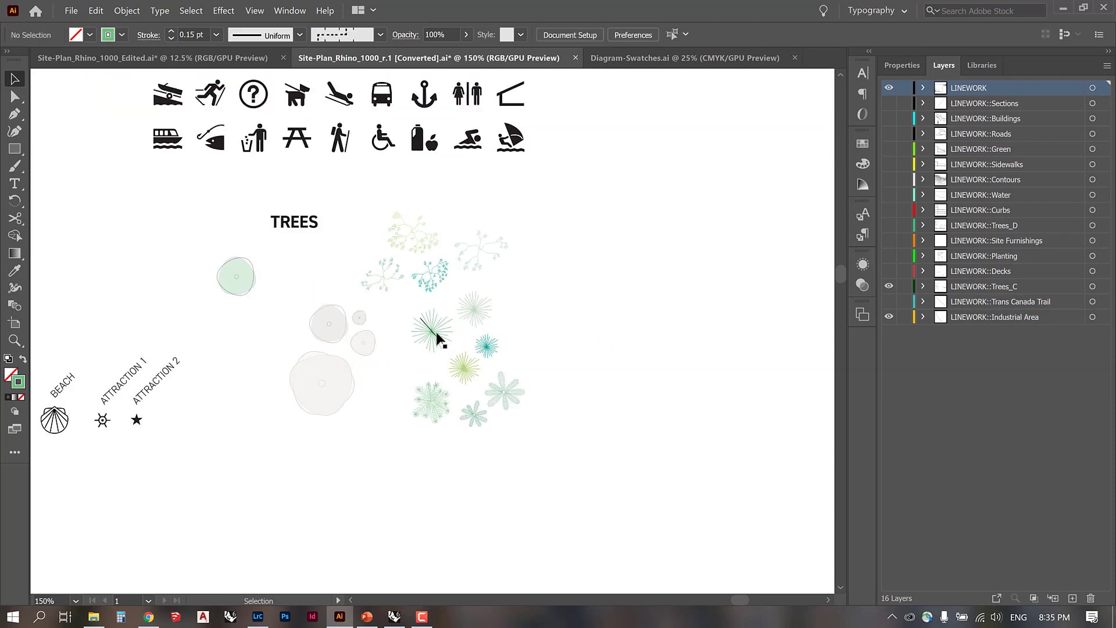
left_click_drag(438, 339, 648, 402, "alt")
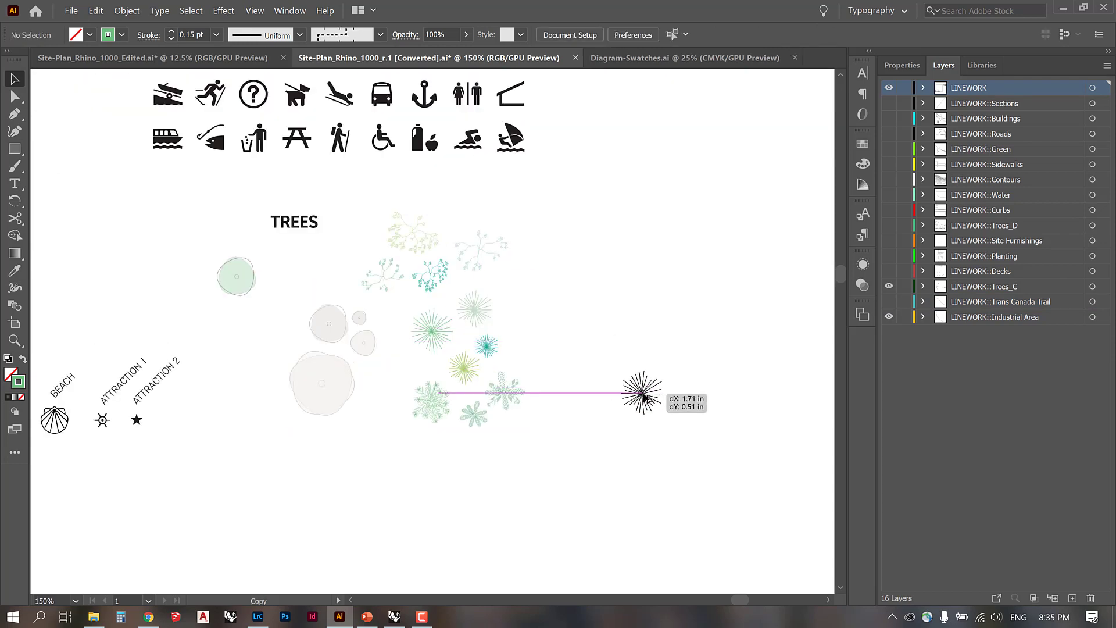
Step: Recolour the duplicated tree symbol's stroke black and set its weight to 0.25 pt
left_click(8, 398)
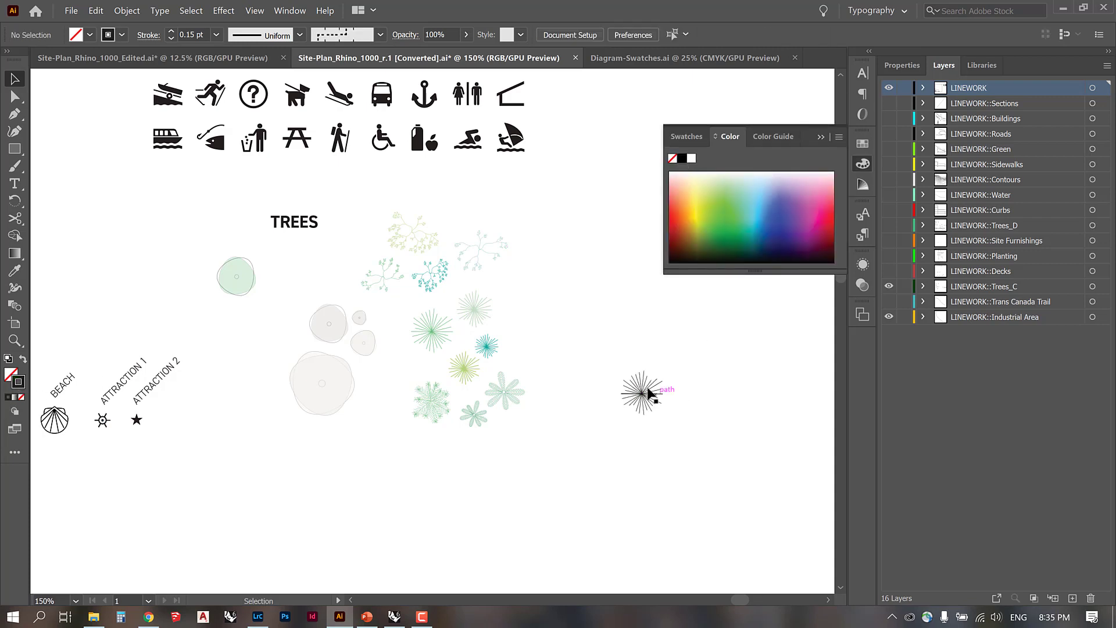
left_click(216, 35)
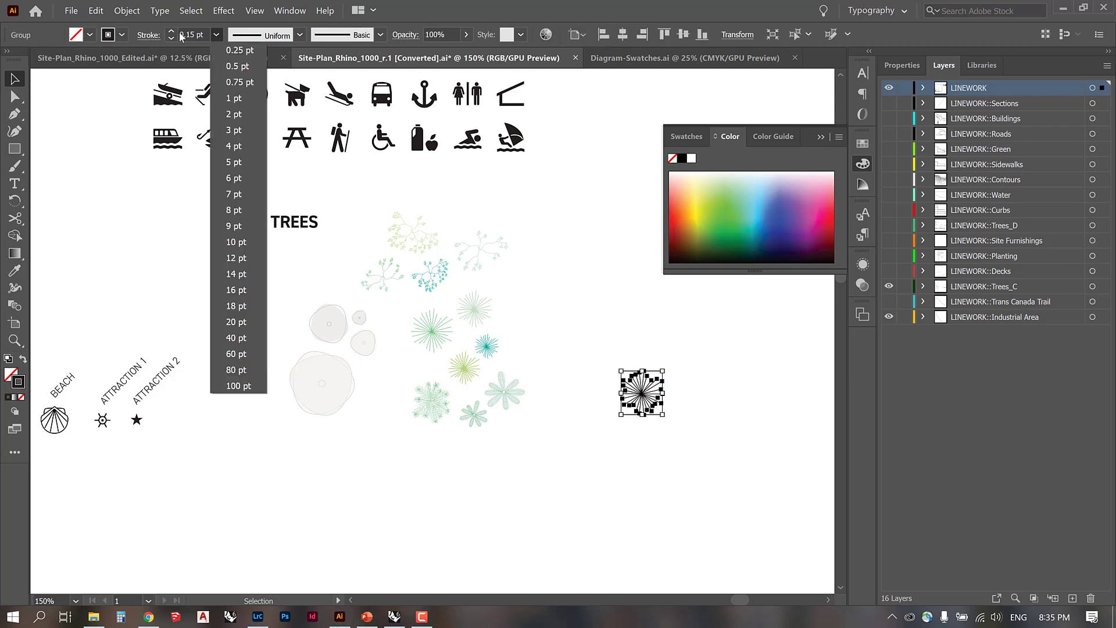
left_click(239, 53)
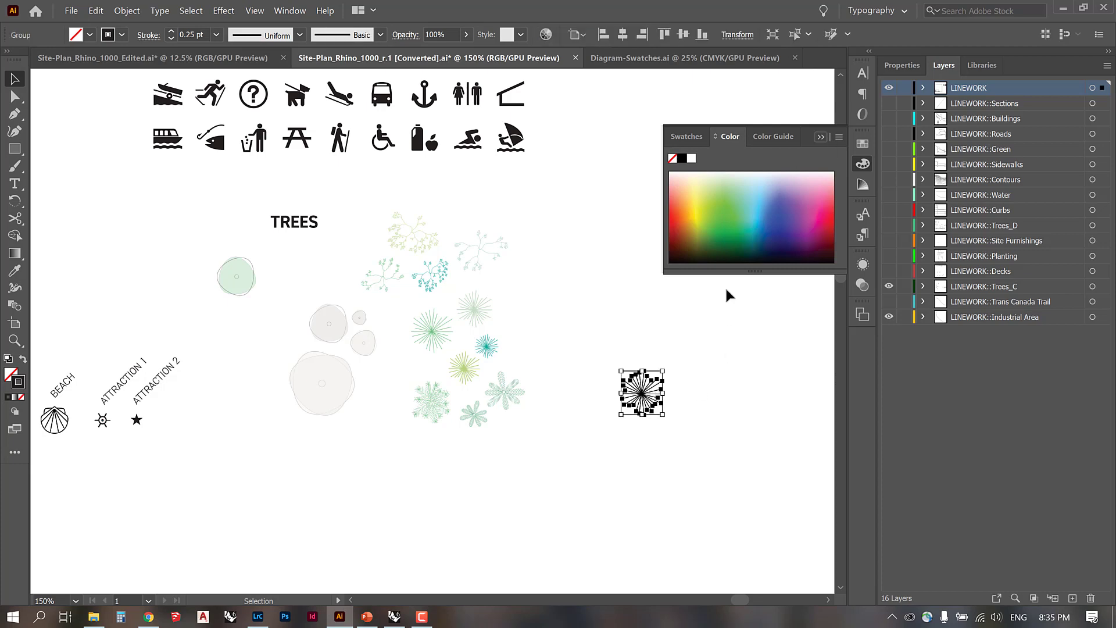
left_click(820, 136)
Step: Paste a copy of the black tree symbol into the site plan near the Trees_C circles
key("ctrl+minus")
key("ctrl+minus")
key("ctrl+minus")
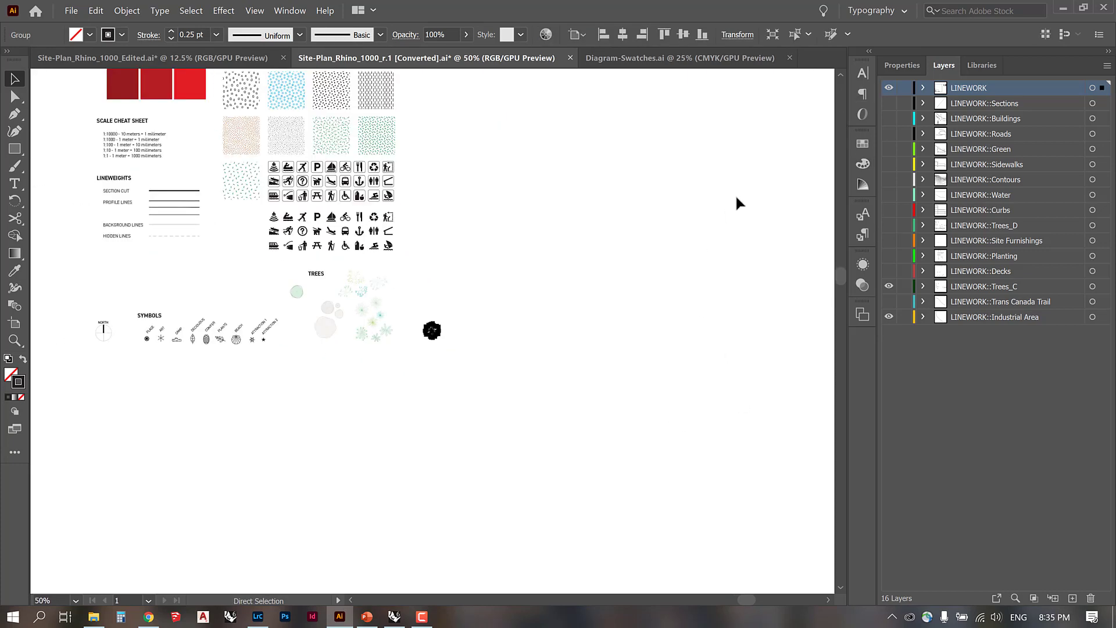
key("ctrl+minus")
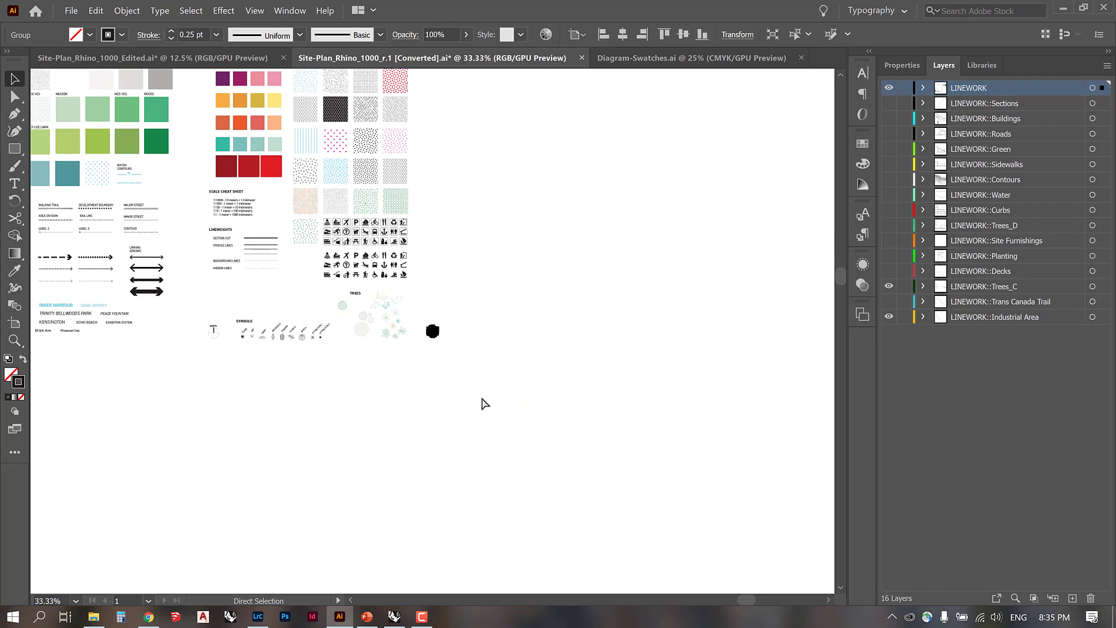
left_click(433, 417)
scroll(608, 381, "left", 10)
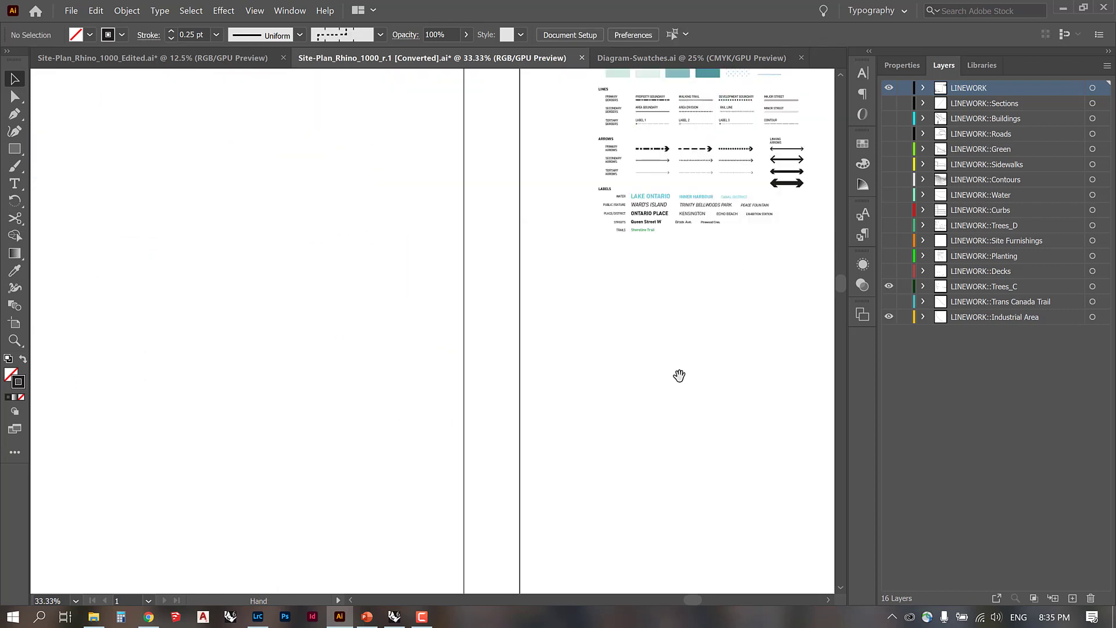
scroll(612, 379, "left", 5)
scroll(518, 177, "down", 10)
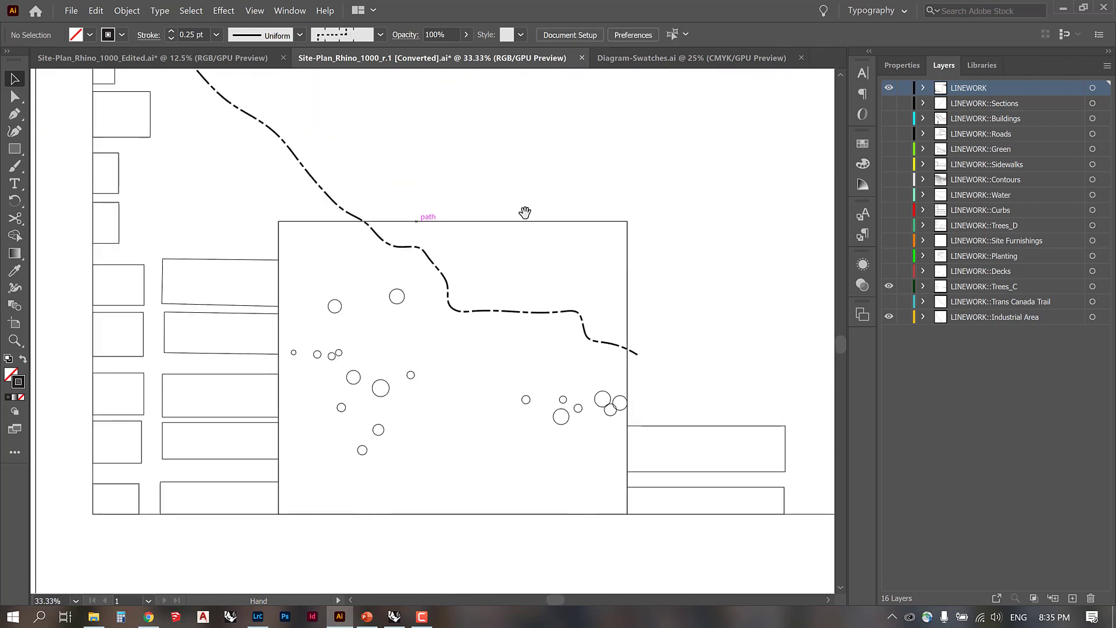
key("ctrl+plus")
key("ctrl+v")
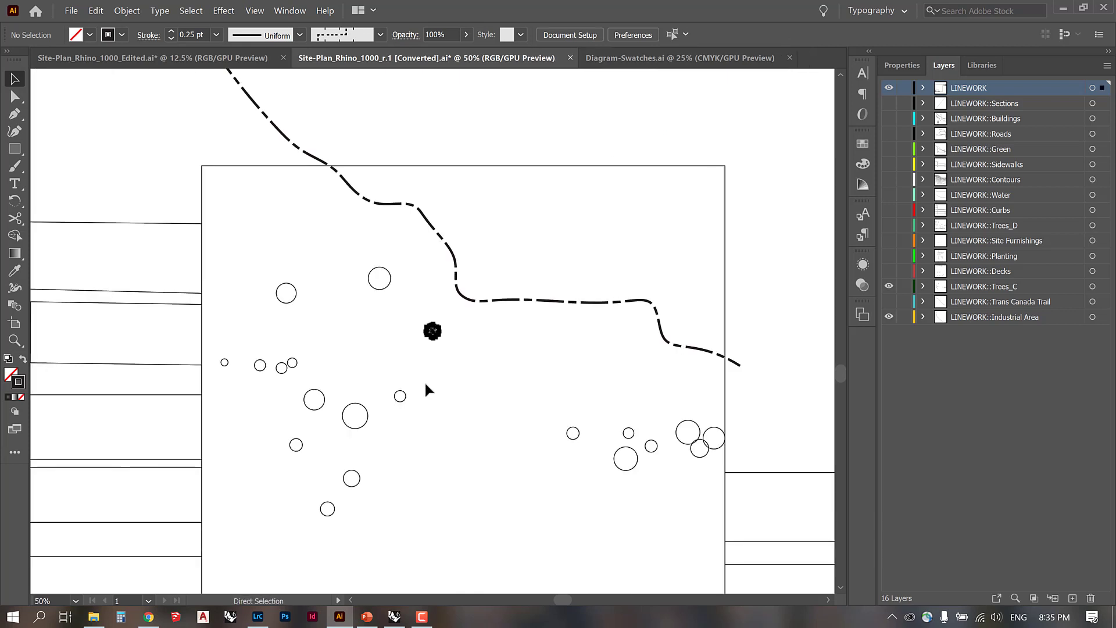
Step: Place and scale copies of the tree symbol over each Trees_C circle in the western cluster of the site
key("ctrl+plus")
key("ctrl+plus")
left_click_drag(470, 393, 283, 289)
left_click_drag(247, 228, 181, 356)
left_click_drag(181, 356, 545, 274)
left_click_drag(545, 273, 266, 213)
left_click_drag(265, 214, 400, 500)
left_click_drag(414, 484, 448, 440)
left_click_drag(448, 439, 337, 372)
left_click_drag(337, 372, 374, 281)
left_click_drag(391, 263, 395, 258)
left_click_drag(374, 281, 451, 316)
left_click_drag(472, 293, 478, 286)
left_click_drag(450, 316, 456, 315)
left_click_drag(457, 315, 470, 427)
left_click_drag(387, 395, 331, 181)
left_click_drag(331, 181, 518, 151)
left_click_drag(321, 331, 343, 320)
left_click_drag(343, 320, 207, 319)
left_click_drag(220, 306, 206, 325)
Step: Place and scale tree symbol copies over the Trees_C circles in the eastern cluster, including the overlapping trees by the boundary
left_click_drag(673, 406, 476, 227)
left_click_drag(272, 252, 820, 359)
left_click_drag(820, 359, 459, 427)
left_click_drag(459, 427, 452, 404)
left_click_drag(452, 404, 576, 351)
left_click_drag(576, 349, 601, 377)
mouse_move(628, 347)
left_mouse_down()
mouse_move(609, 361)
mouse_move(628, 357)
left_mouse_up()
left_click(727, 281)
Step: Hide the Trees_C layer so that only the placed tree symbols represent the trees
left_click(889, 286)
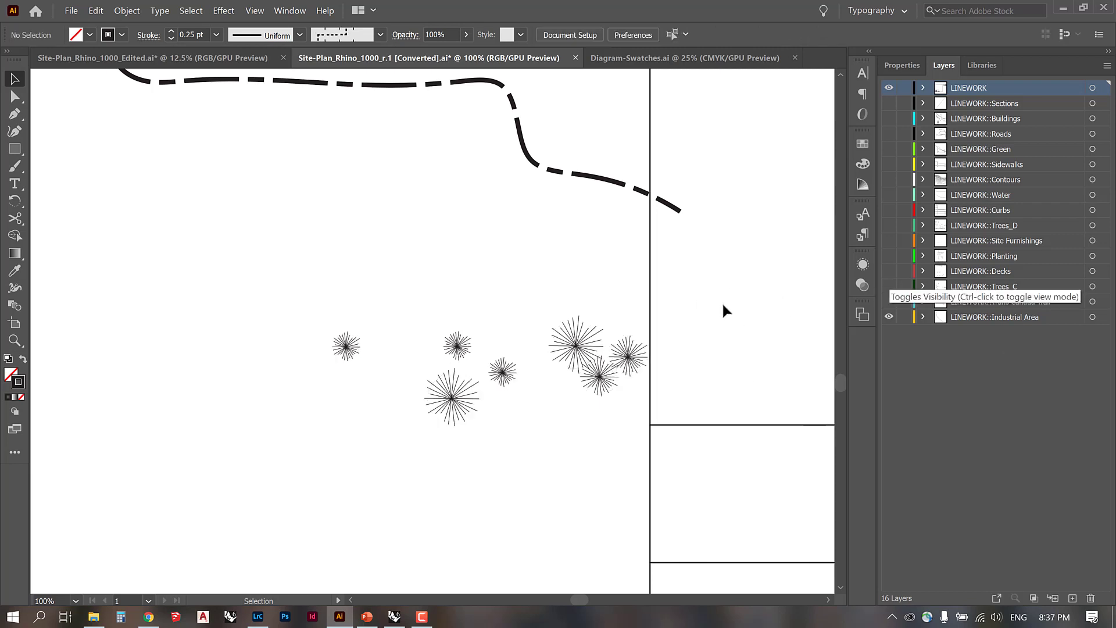
key("ctrl+minus")
key("ctrl+minus")
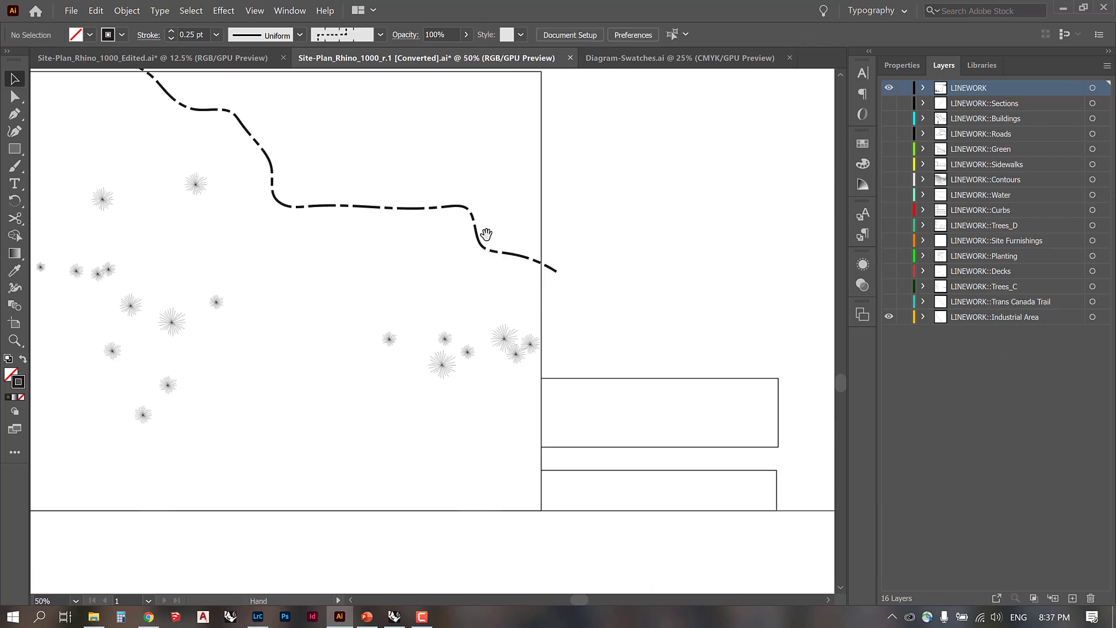
left_click_drag(486, 237, 653, 263)
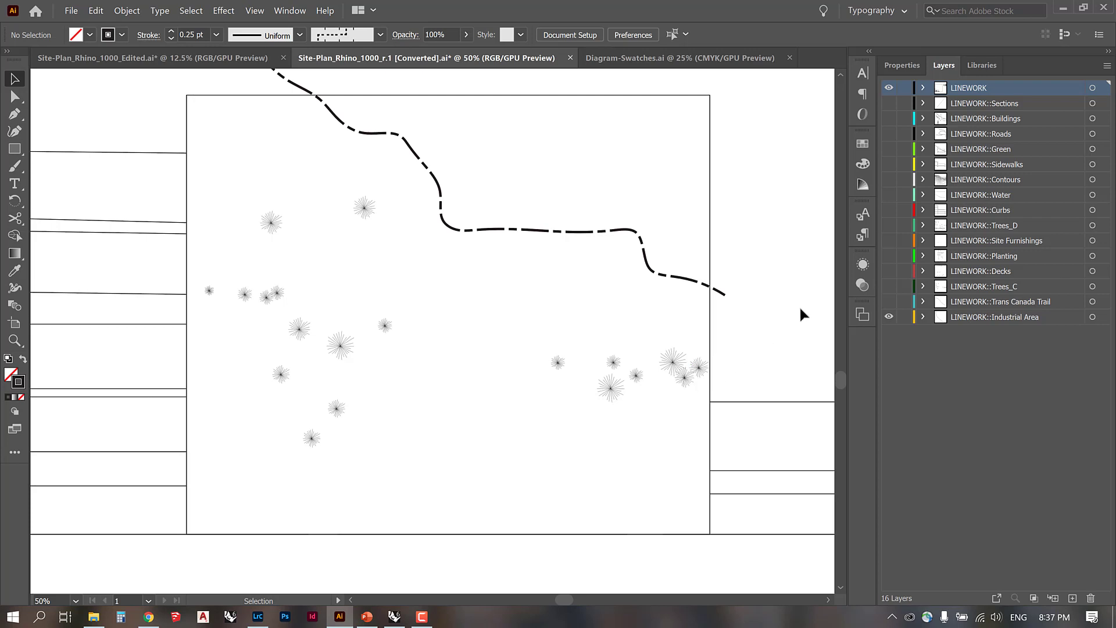
Step: Show the Decks layer and set the stroke weight of all its linework to 0.5 pt
left_click(889, 272)
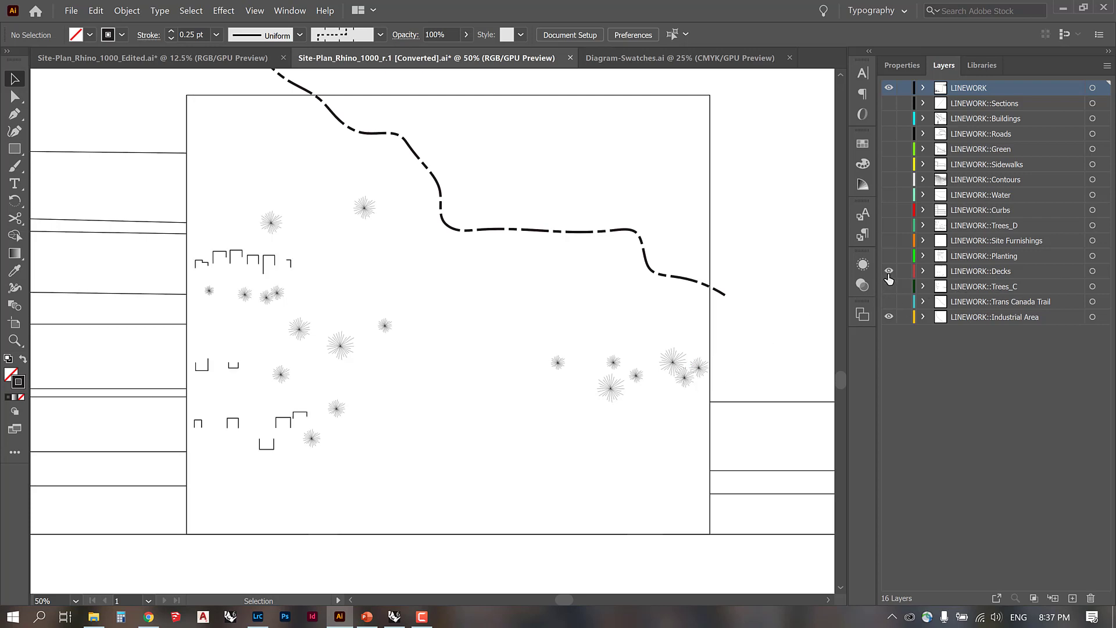
left_click(950, 273)
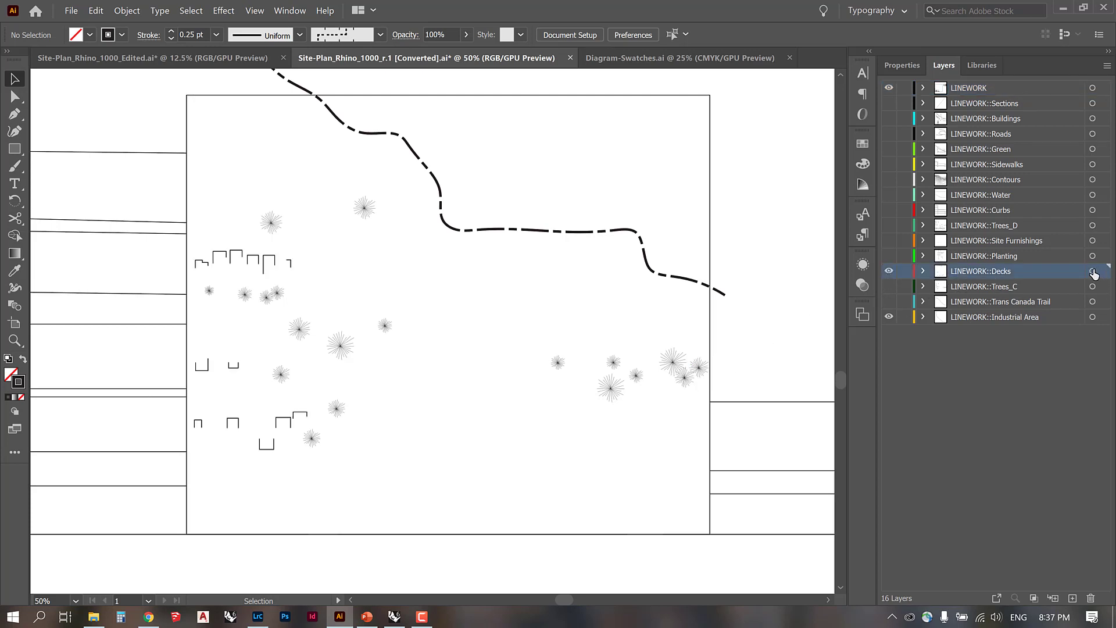
left_click(1094, 273)
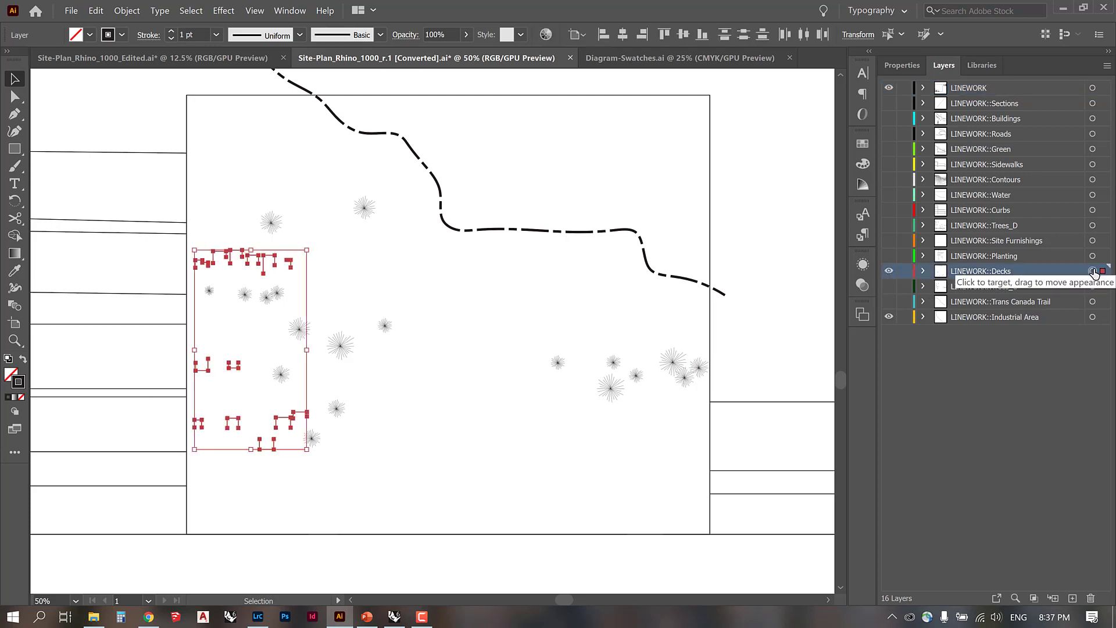
left_click(216, 34)
left_click(228, 68)
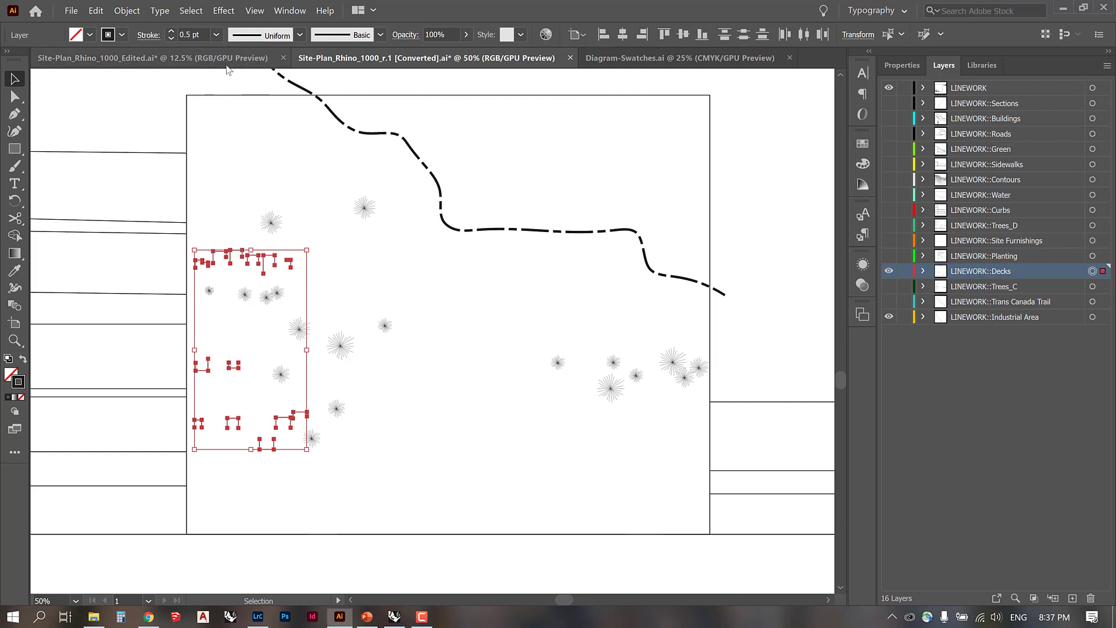
left_click(740, 239)
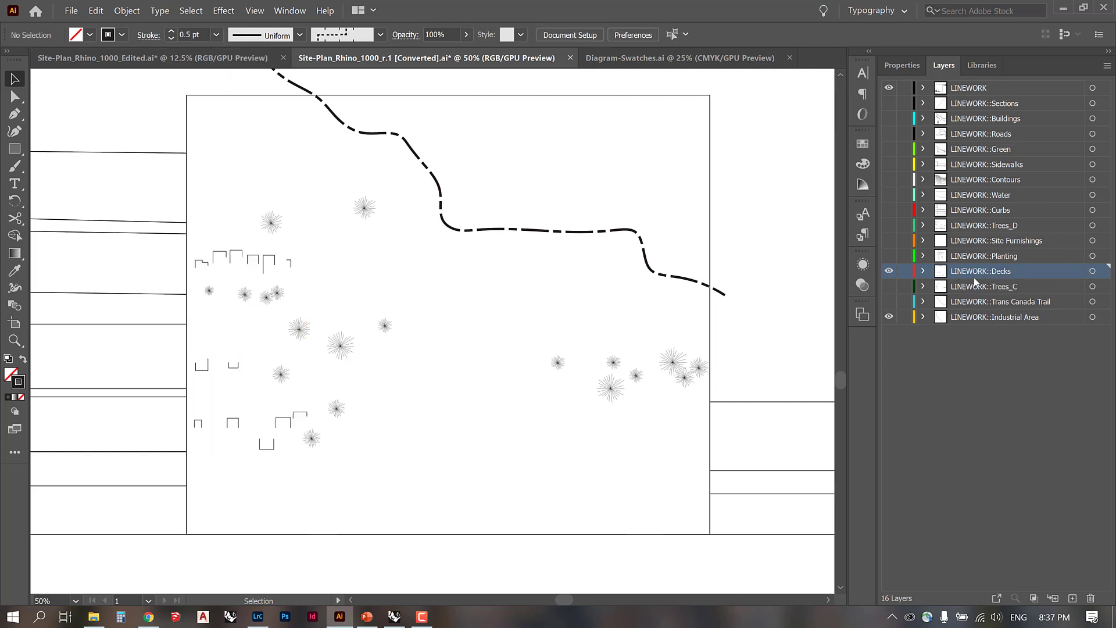
Step: Show the Planting layer and set the stroke weight of all its linework to 0.25 pt
left_click(890, 256)
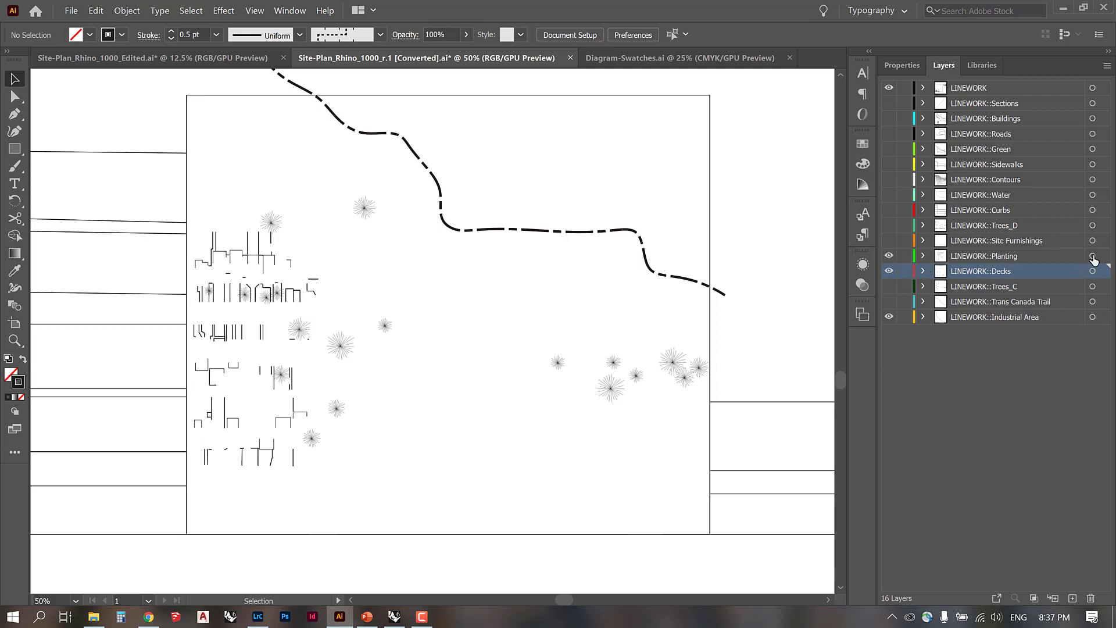
left_click(1093, 257)
left_click(216, 35)
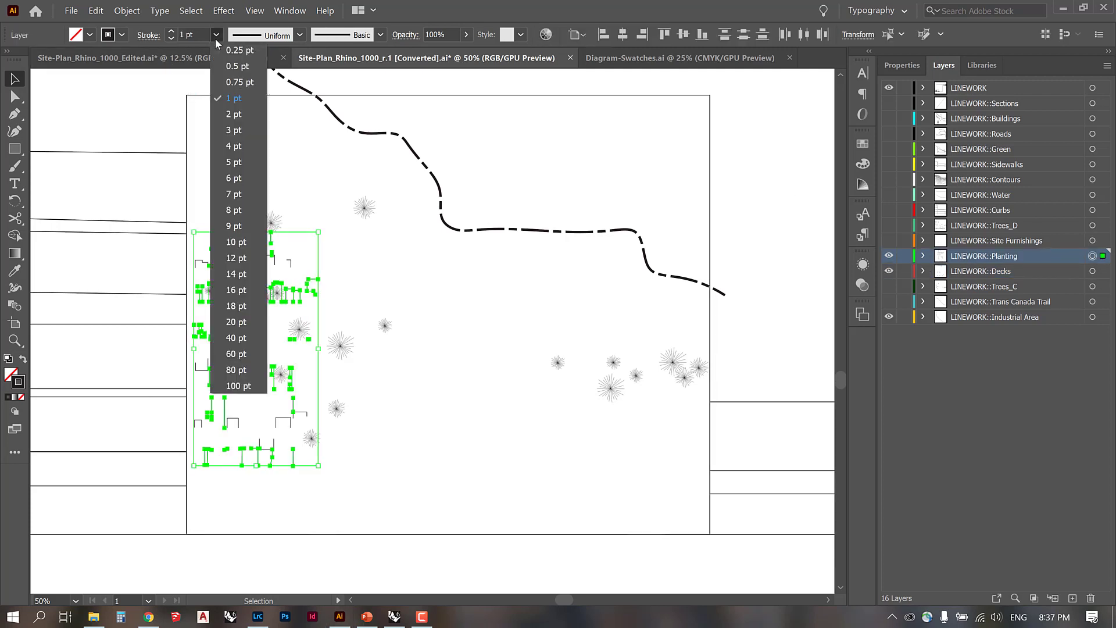
left_click(240, 50)
left_click(684, 270)
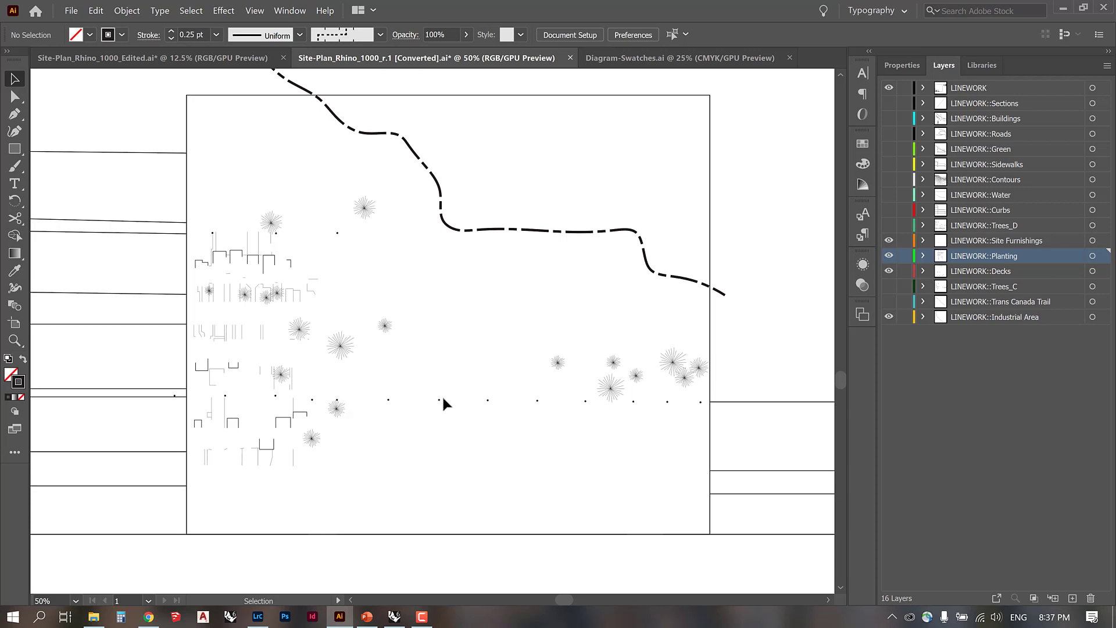
Step: Switch to the Rhino site plan and turn on the IMG layer to show the aerial photo beneath the linework
left_click(402, 617)
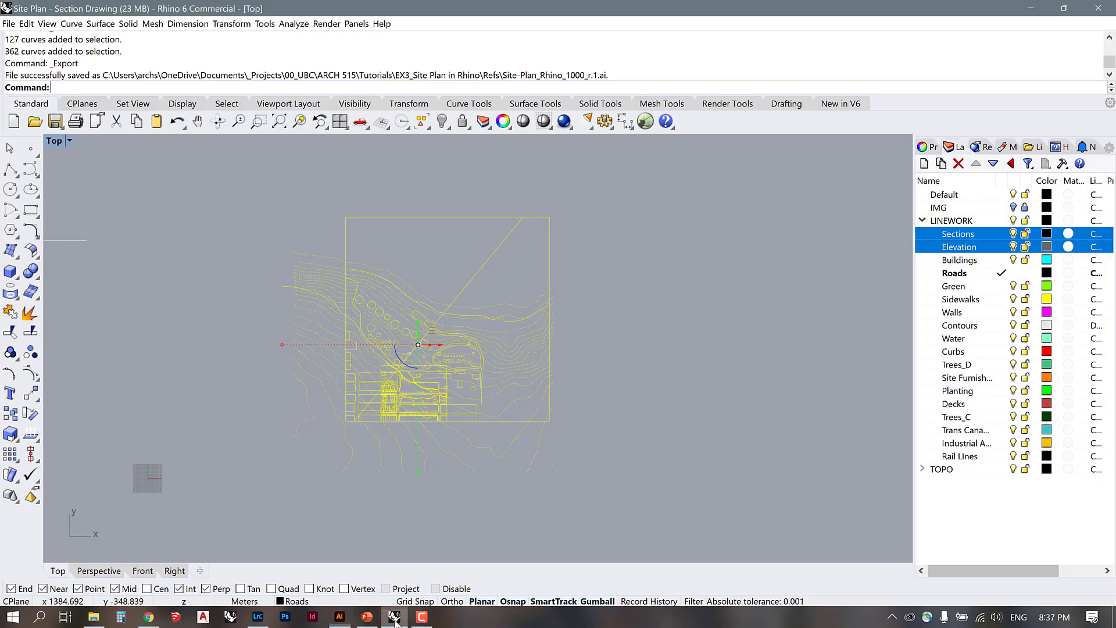
left_click(1014, 209)
scroll(378, 407, "up", 3)
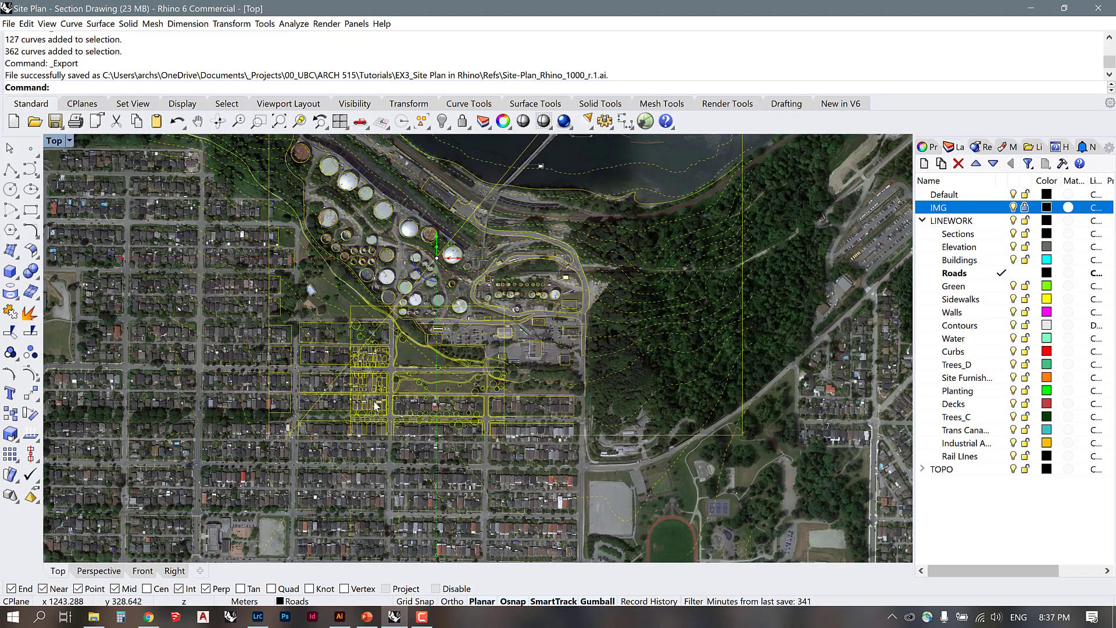
Step: Examine the aerial photo along the residential streets and lanes to see what the small site furnishing circles represent
scroll(314, 512, "down", 3)
scroll(358, 379, "up", 6)
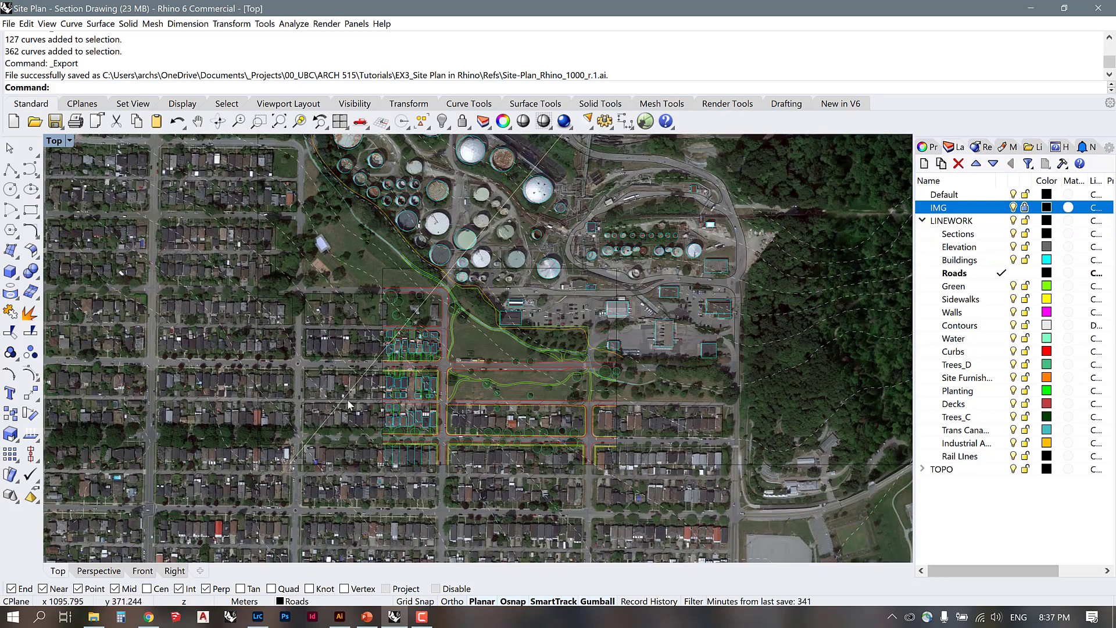
scroll(378, 210, "up", 3)
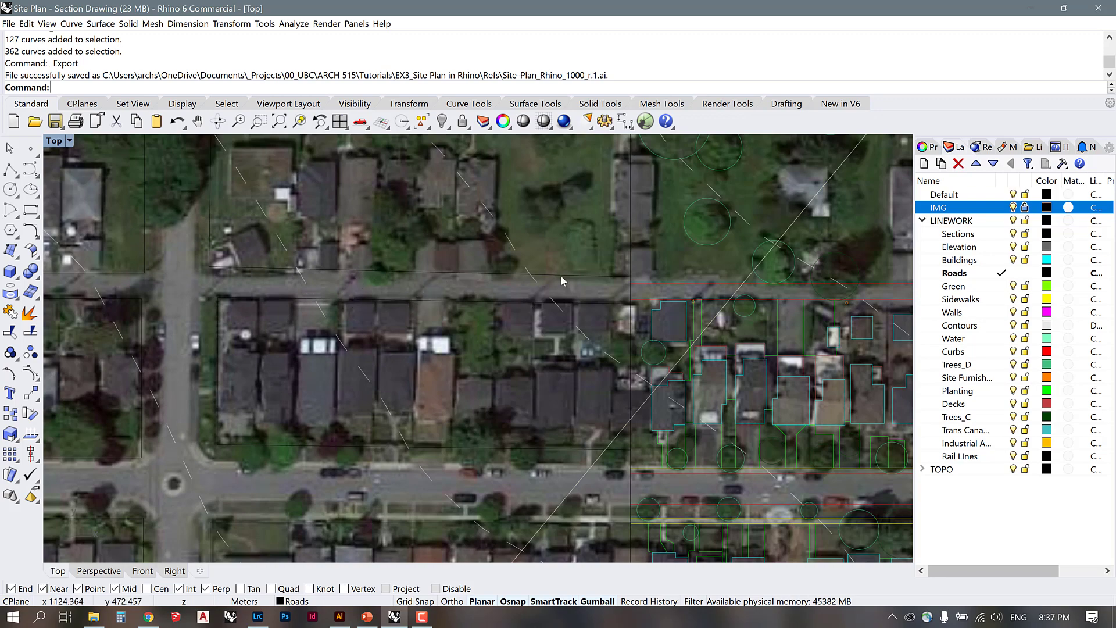
scroll(595, 326, "down", 4)
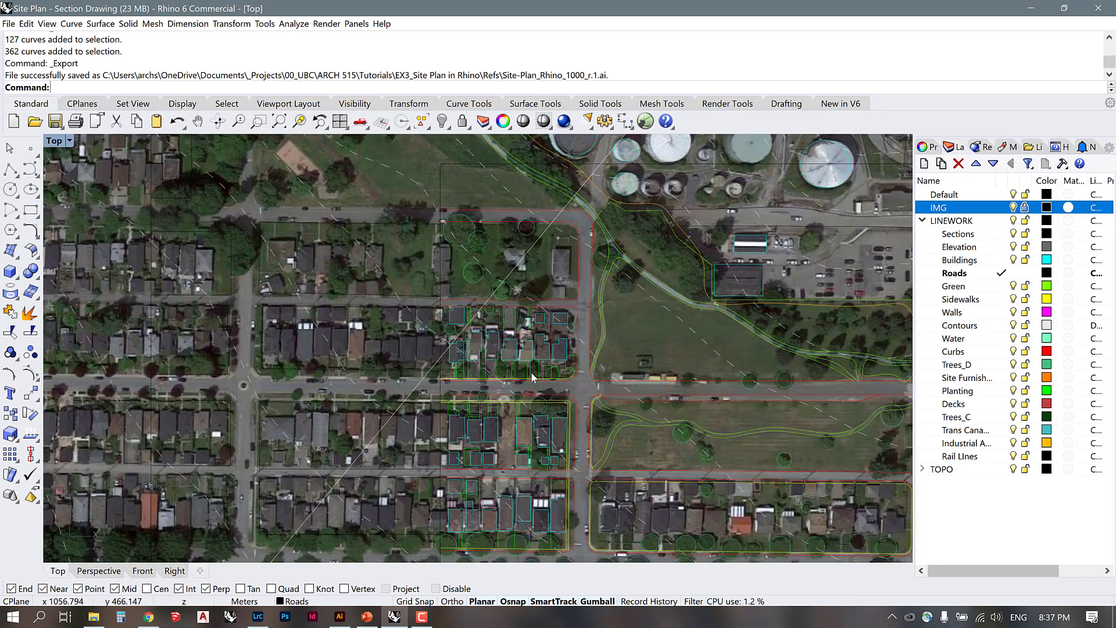
scroll(428, 392, "up", 3)
scroll(427, 392, "down", 2)
scroll(434, 447, "up", 4)
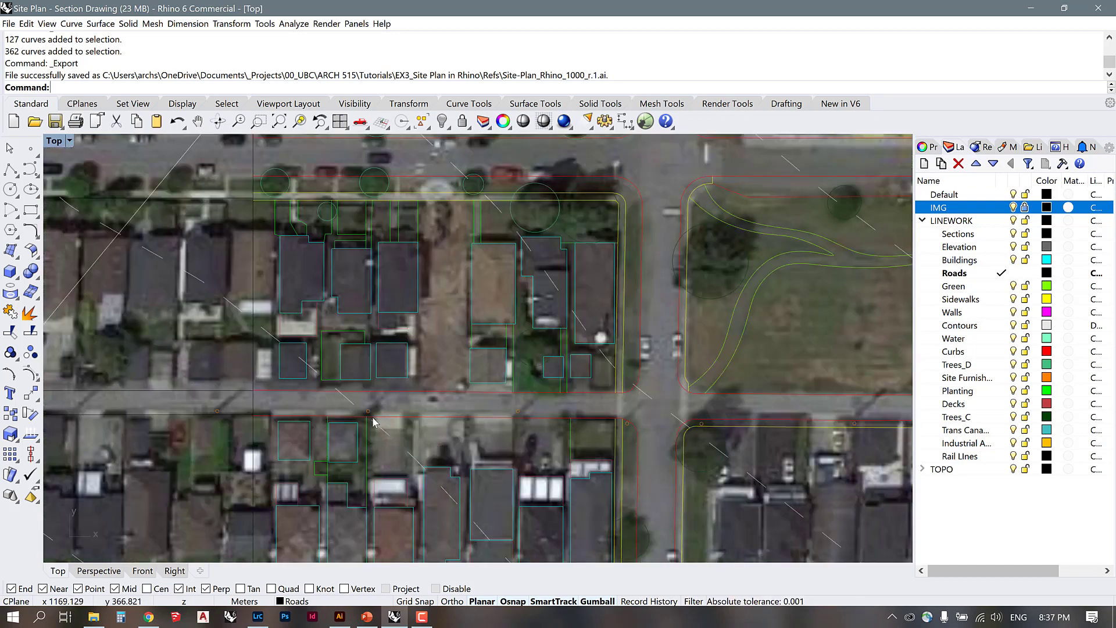
scroll(372, 419, "up", 5)
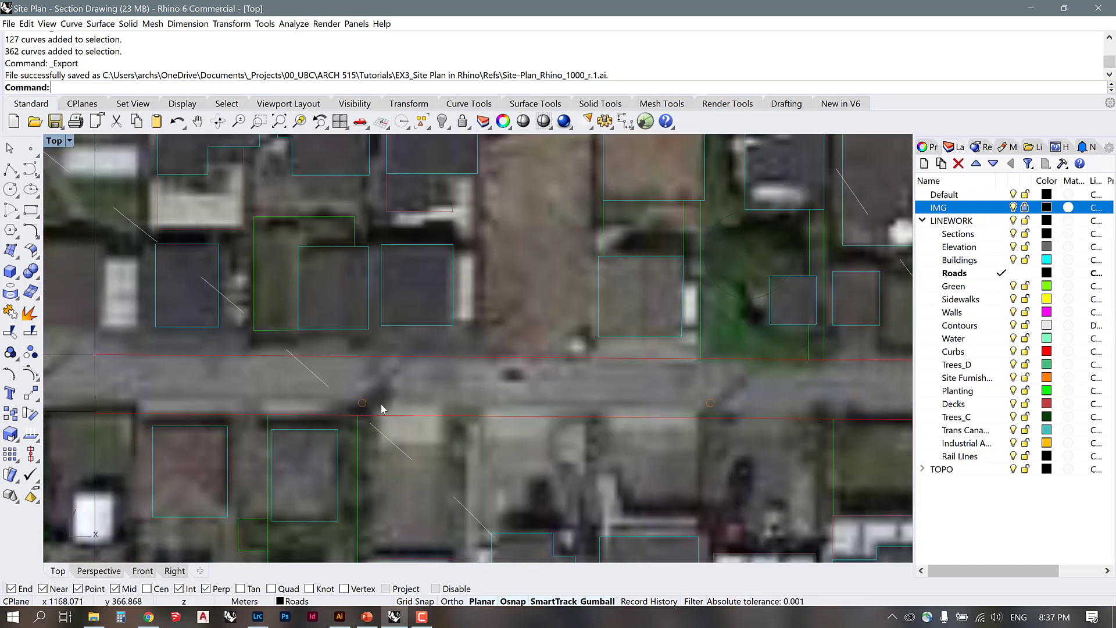
scroll(381, 405, "down", 3)
scroll(228, 386, "down", 4)
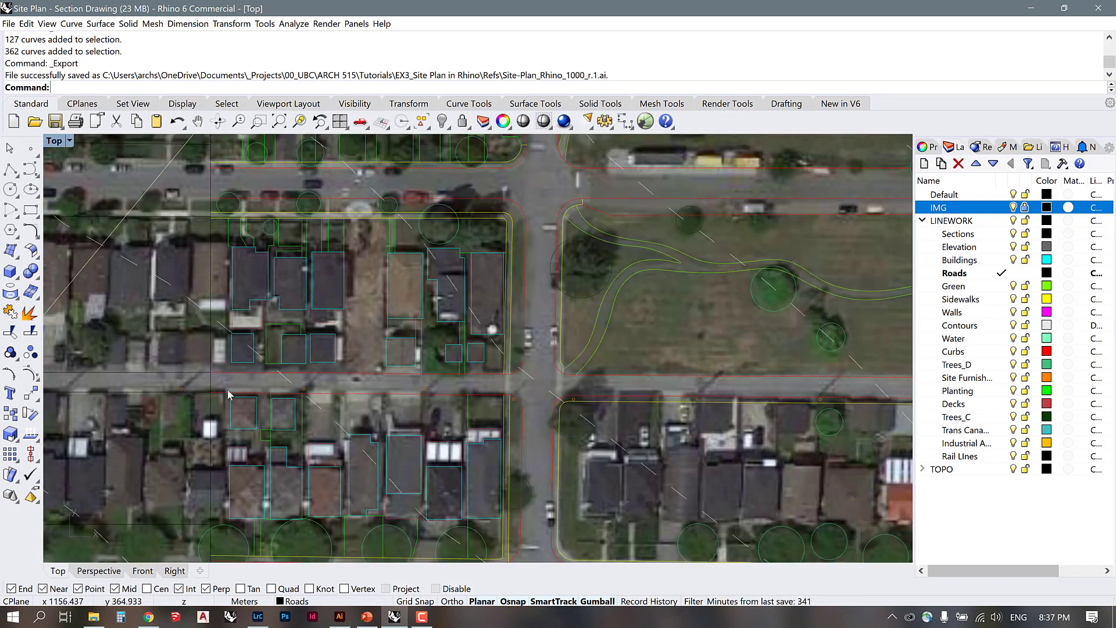
scroll(601, 389, "up", 4)
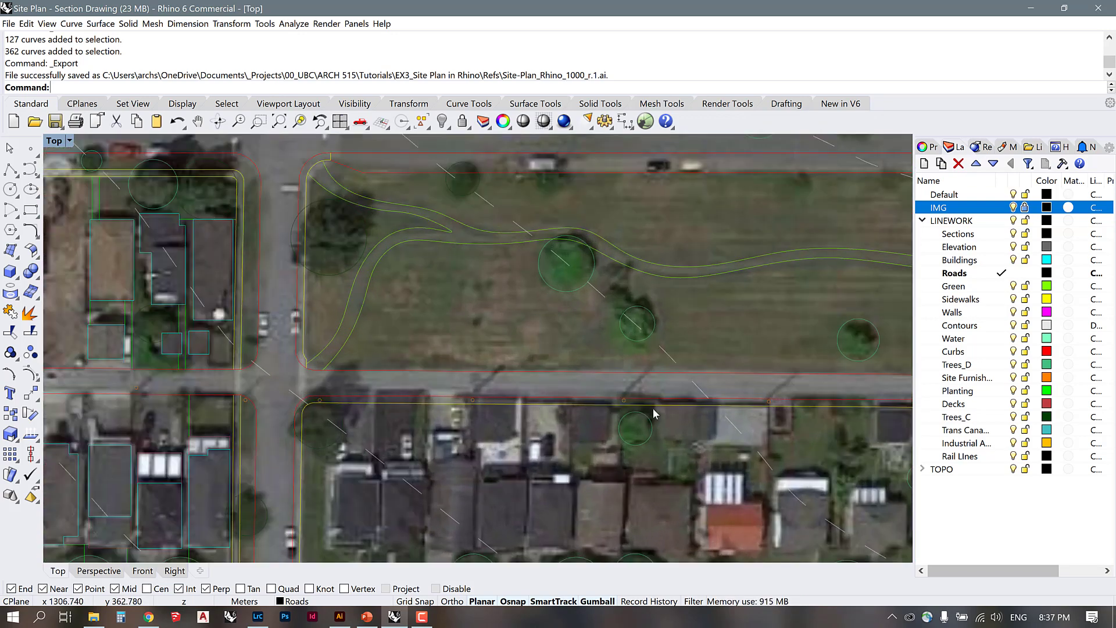
Step: Switch back to Illustrator and set the stroke weight of everything on the Site Furnishings layer to 0.5 pt
left_click(339, 617)
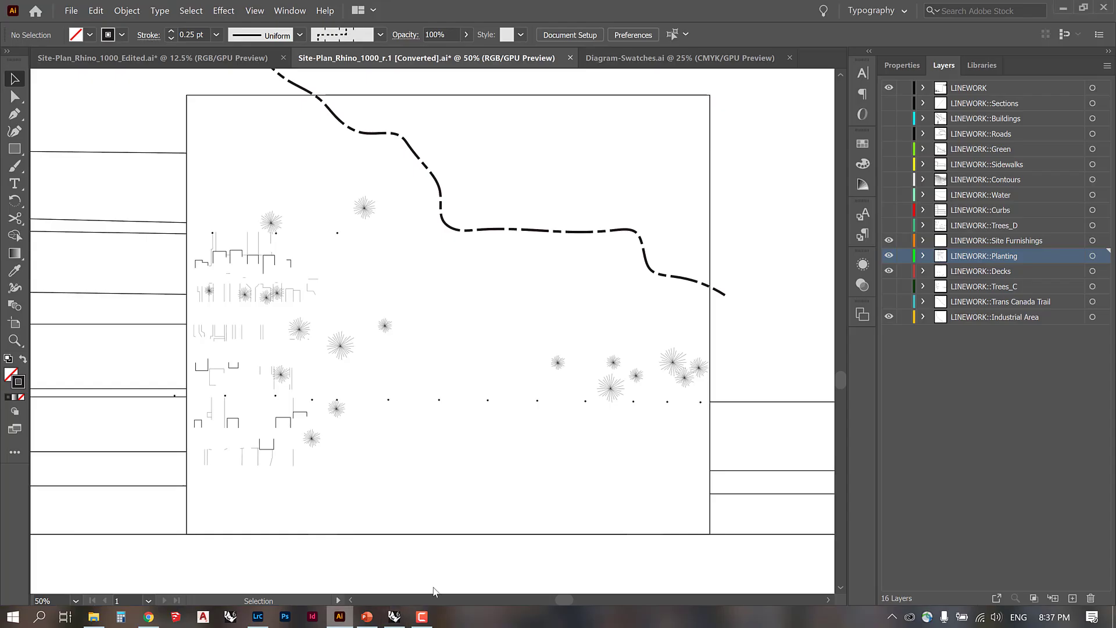
left_click(1093, 241)
left_click(216, 34)
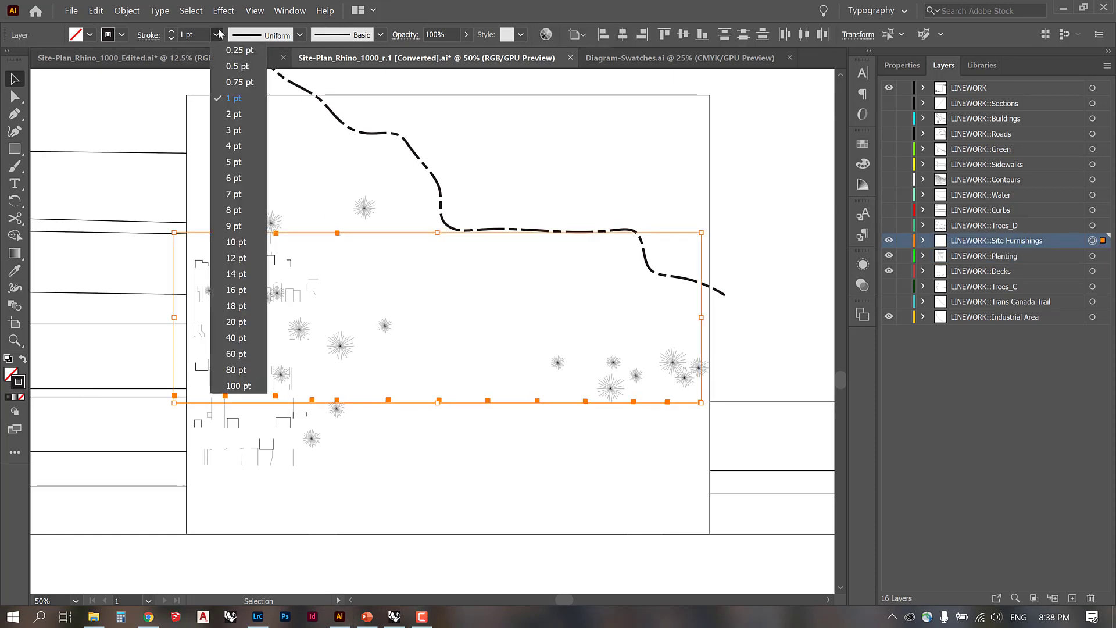
left_click(232, 68)
left_click(736, 202)
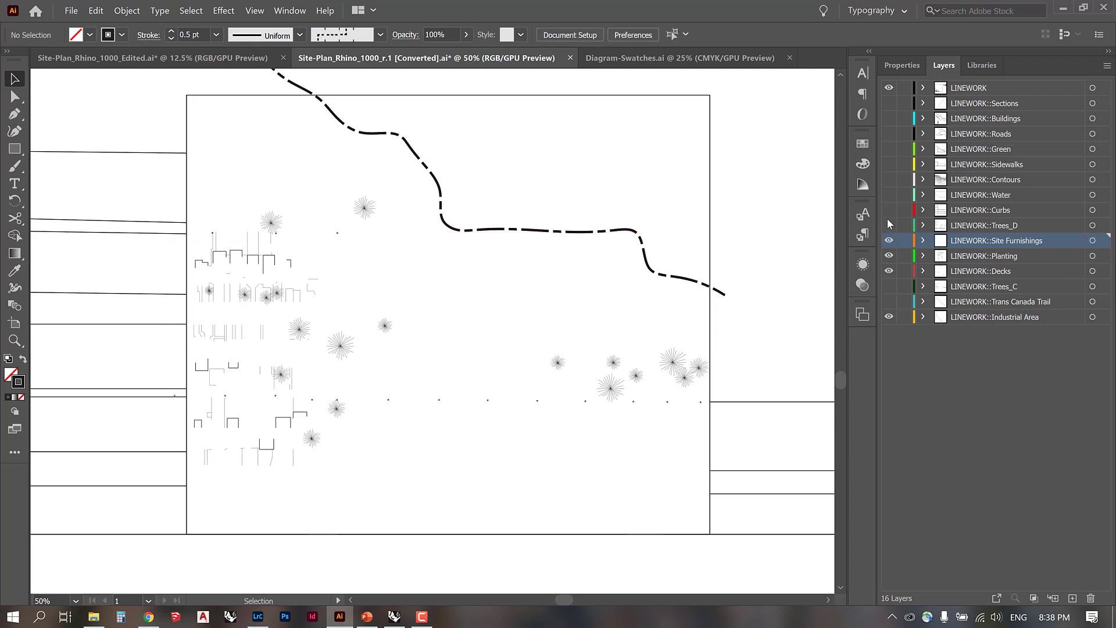
Step: Show the Trees_D layer and set the stroke weight of all its circles to 0.5 pt
left_click(1093, 226)
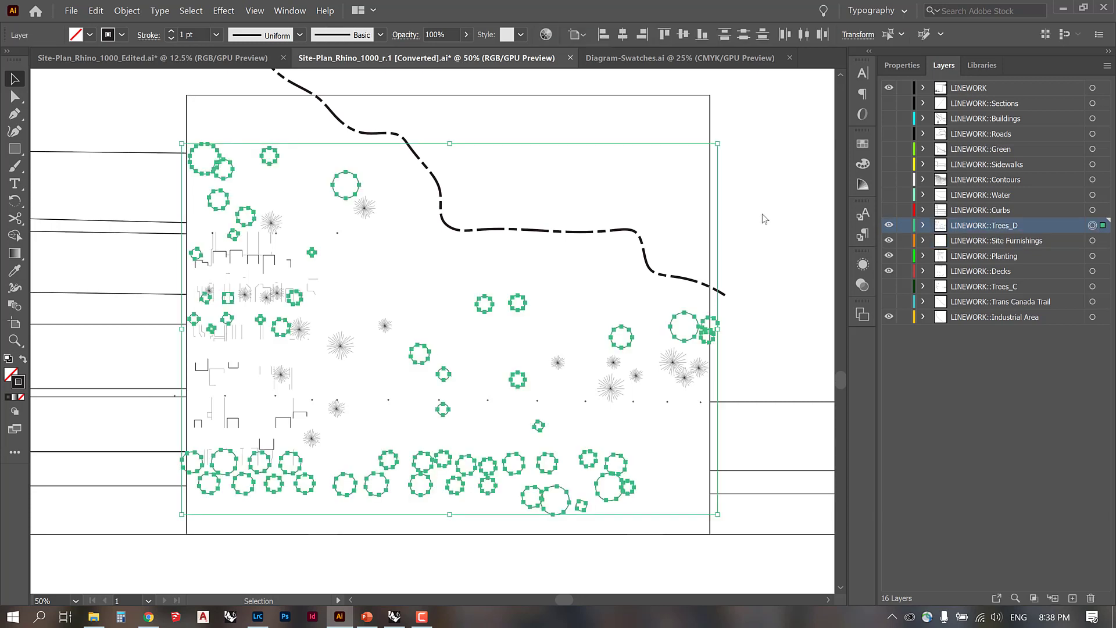
left_click(216, 34)
left_click(232, 61)
left_click(781, 167)
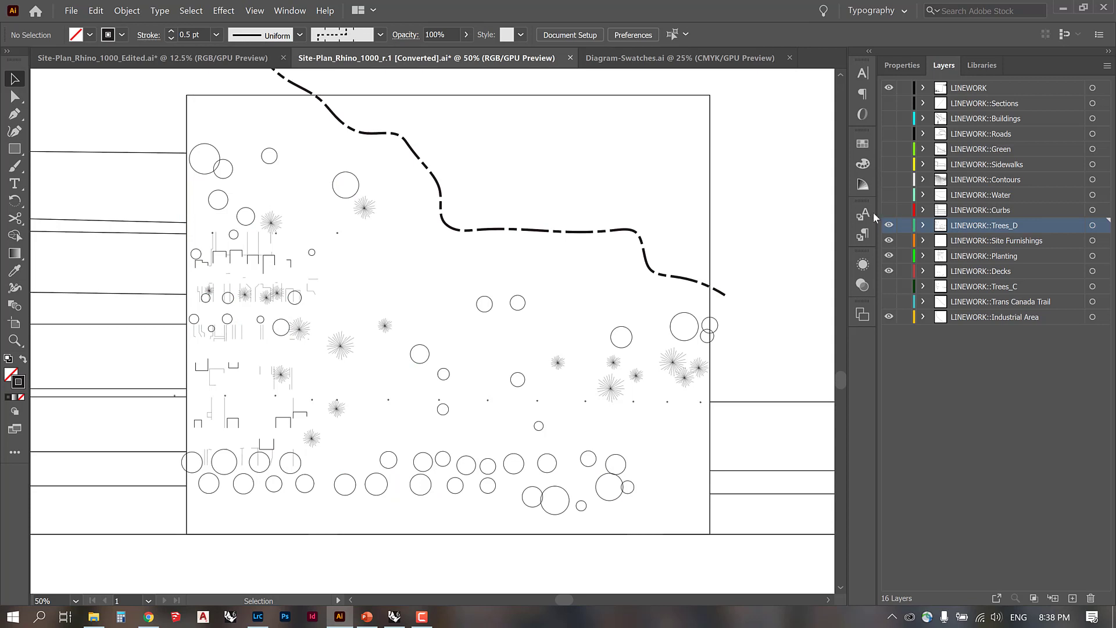
Step: Show the Curbs and Water layers in the site plan
left_click(1093, 210)
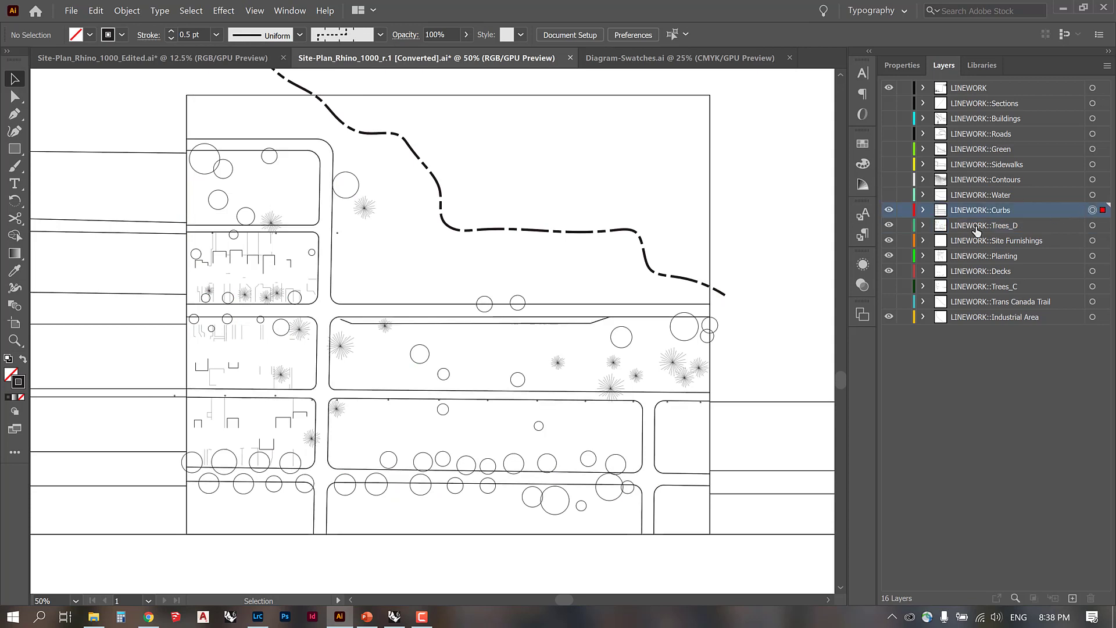
left_click(778, 190)
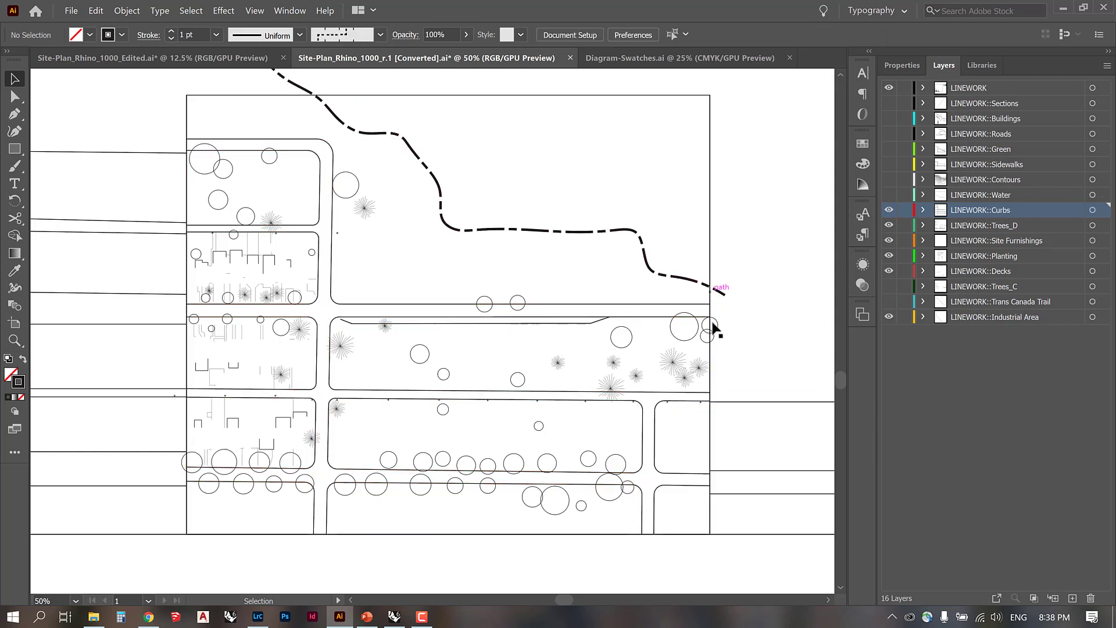
left_click(889, 195)
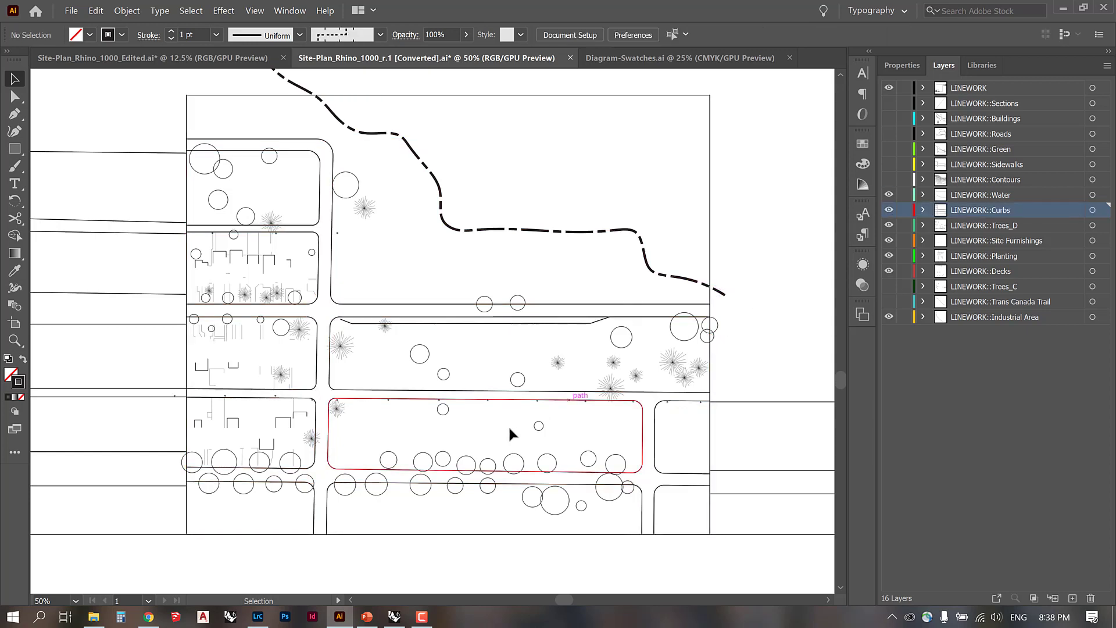
key("ctrl+minus")
left_click_drag(606, 251, 543, 384)
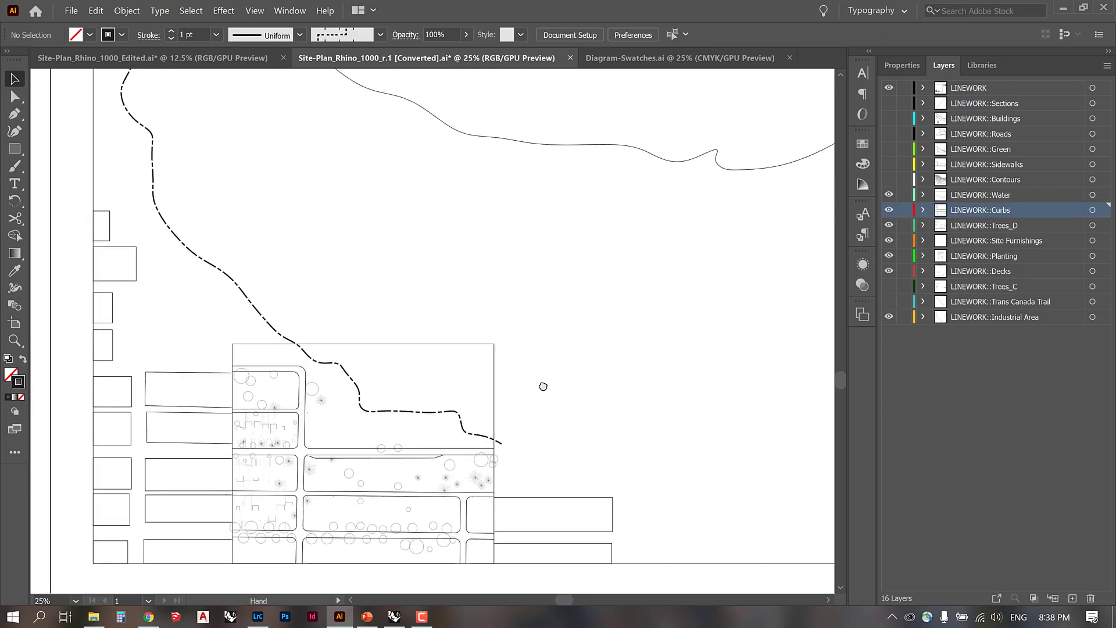
key("ctrl+minus")
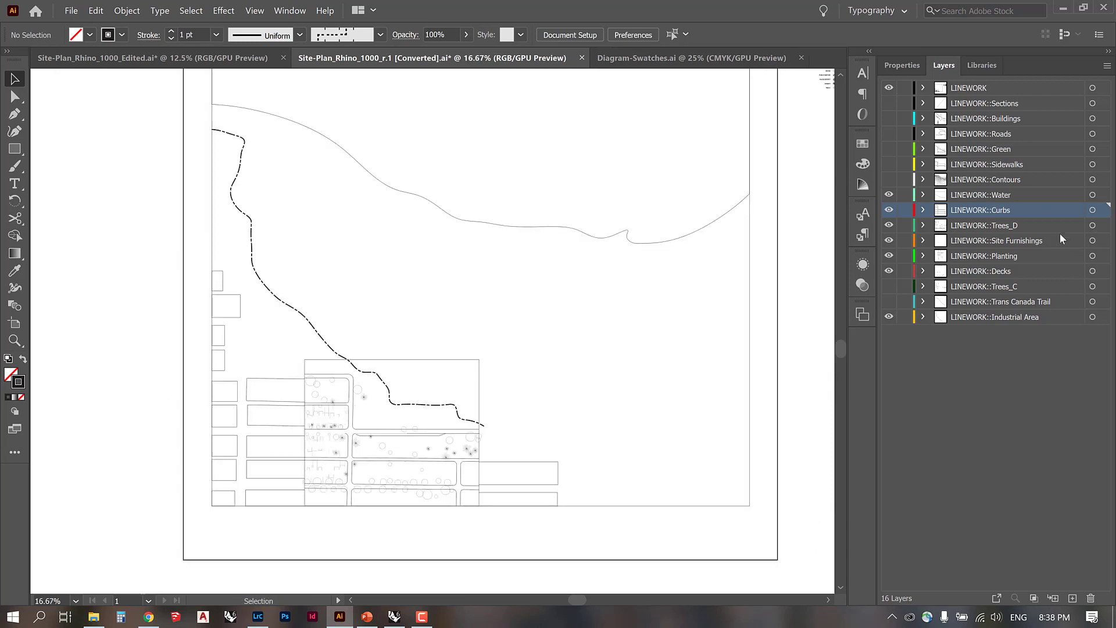
Step: Set the stroke weight of the shoreline on the Water layer to 3 pt
left_click(1093, 196)
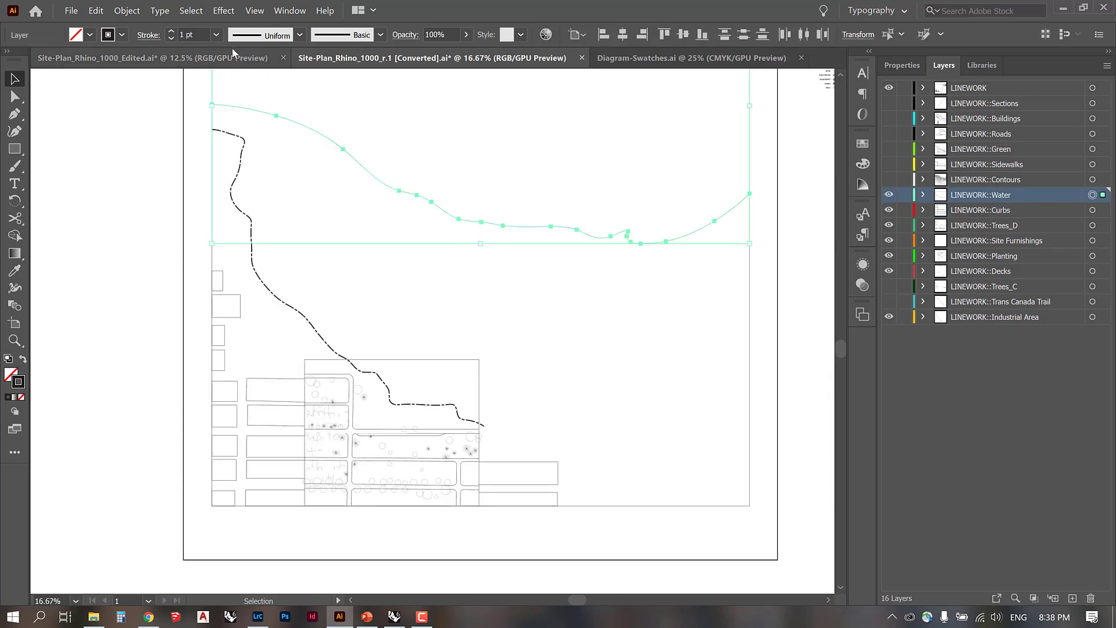
left_click(216, 35)
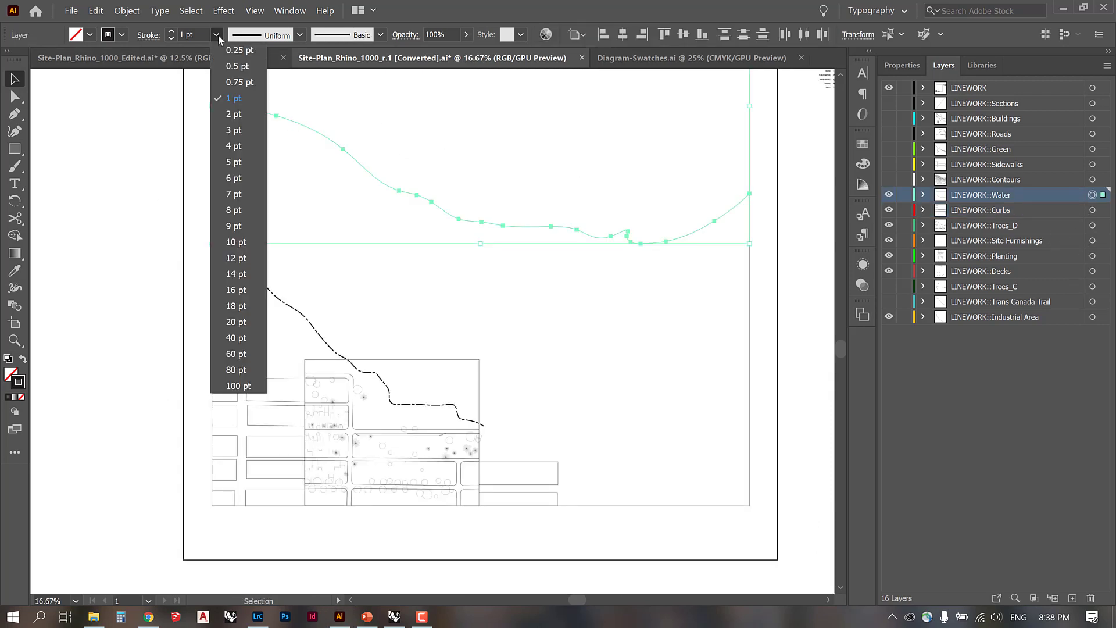
left_click(236, 130)
left_click(740, 402)
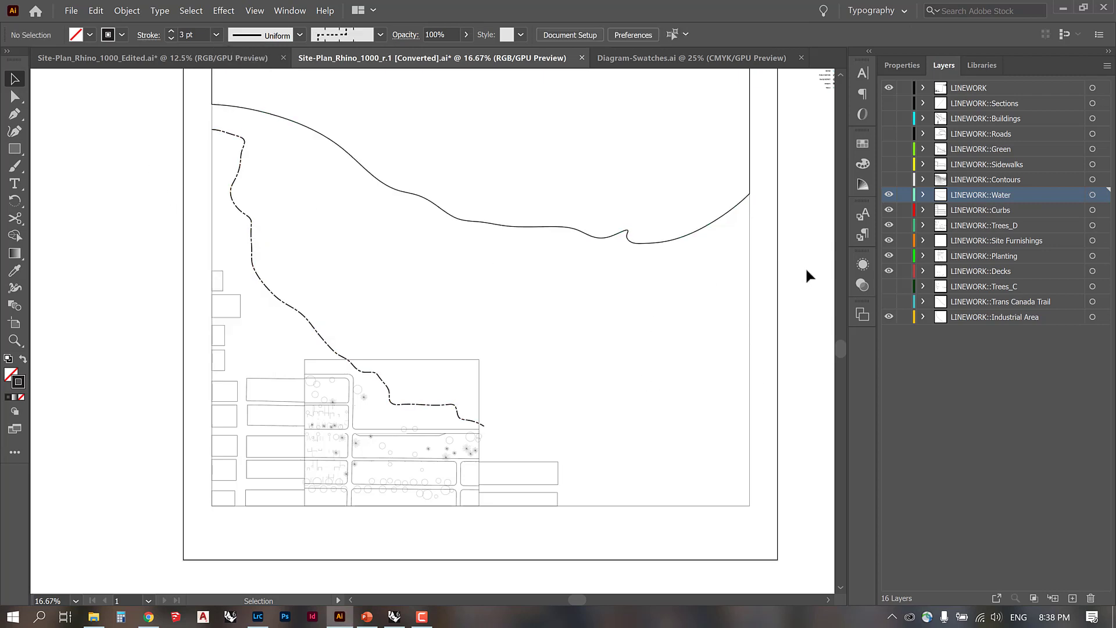
scroll(804, 267, "up", 3)
scroll(800, 264, "down", 2)
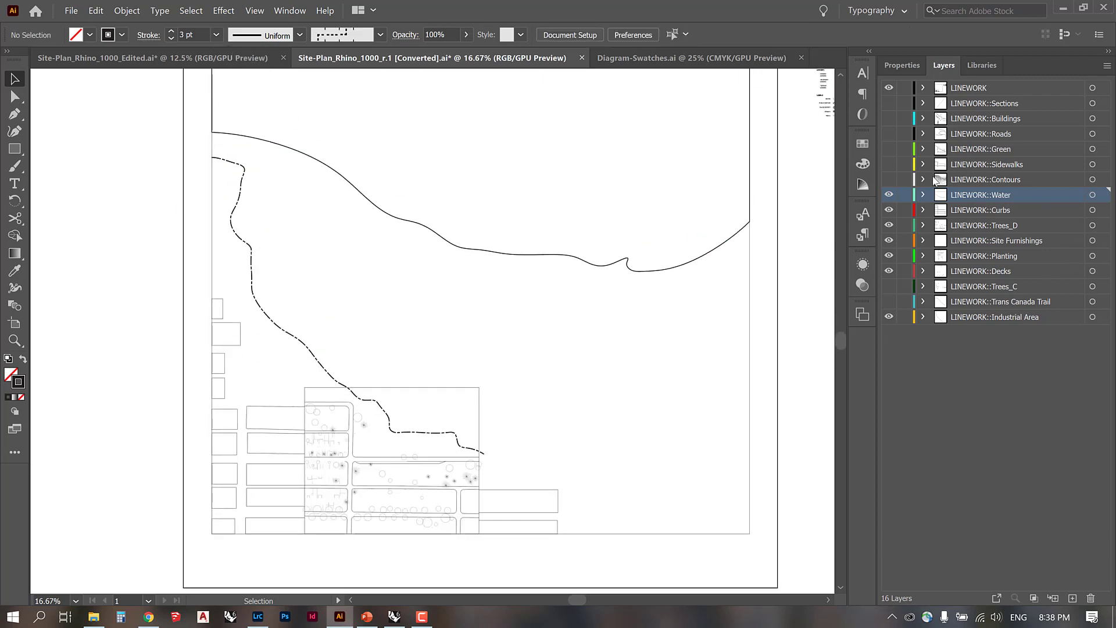
Step: Show the Contours layer and set the stroke weight of all its contour lines to 0.35 pt
left_click(1093, 179)
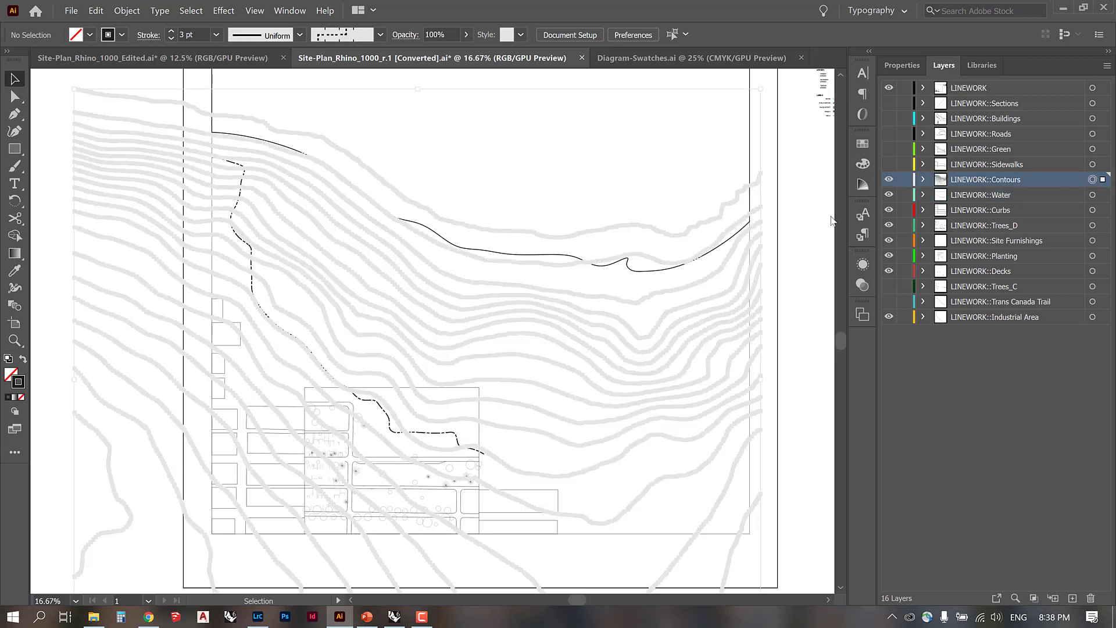
left_click(795, 261)
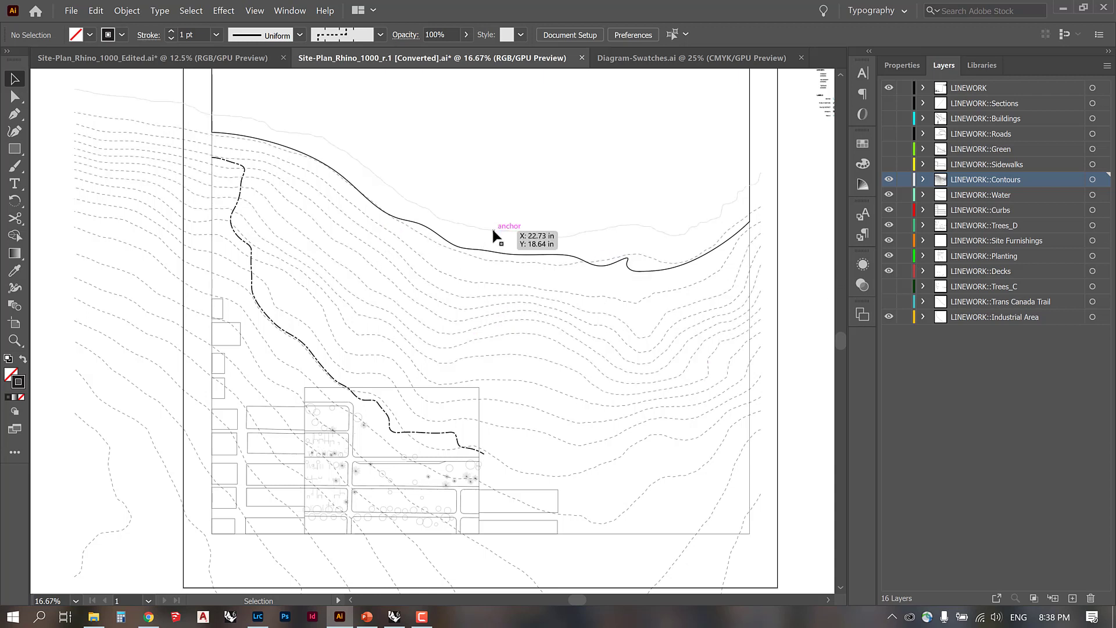
left_click(1092, 179)
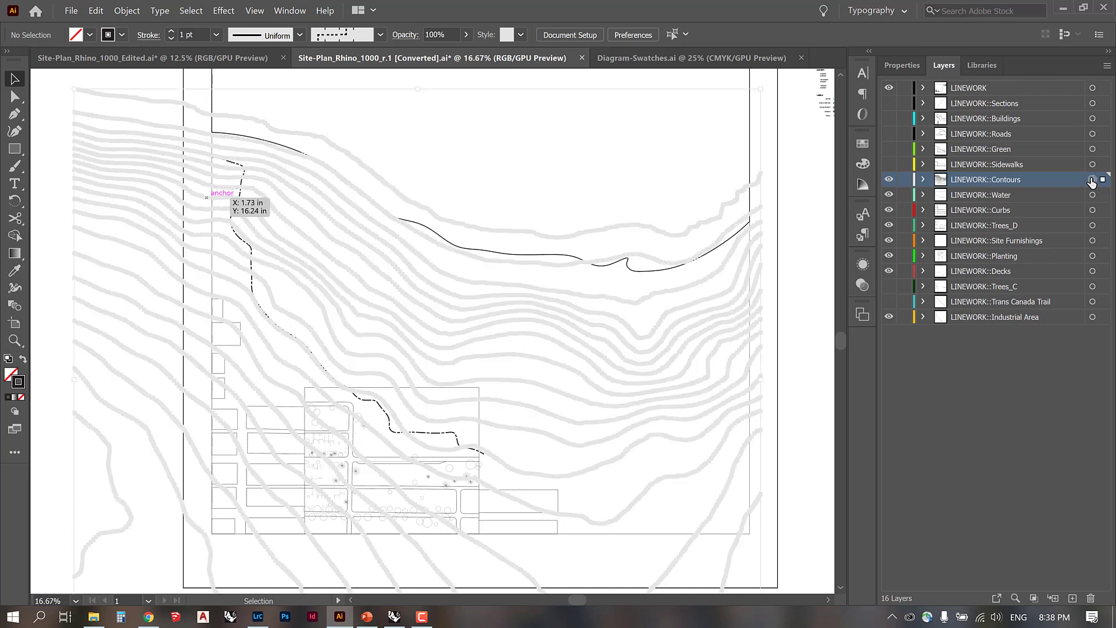
left_click(217, 37)
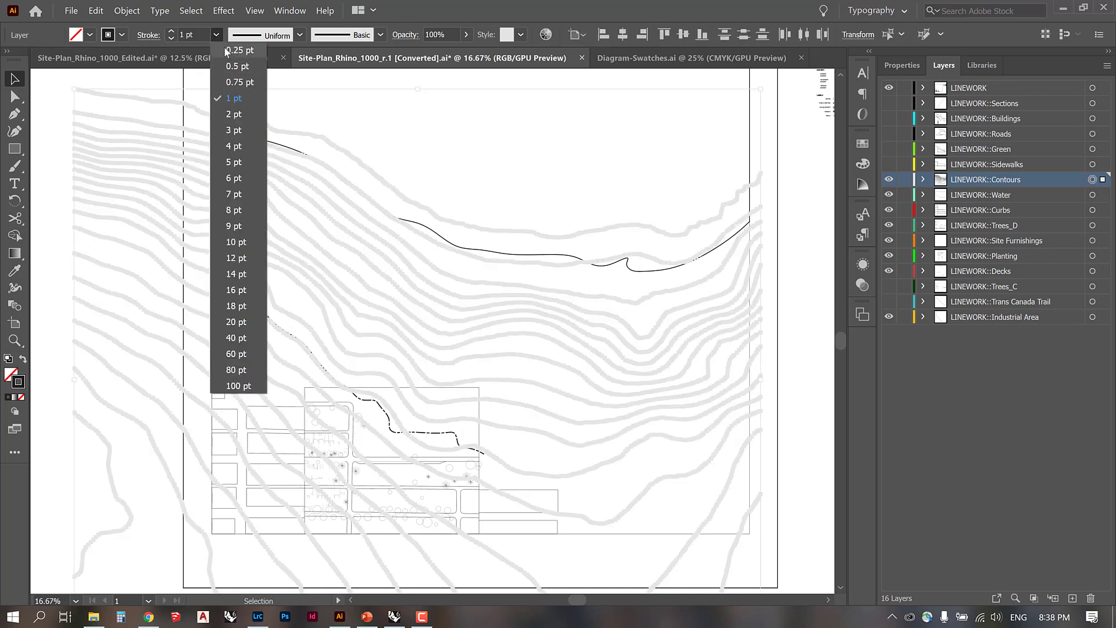
left_click(198, 37)
left_click(197, 36)
type(".35")
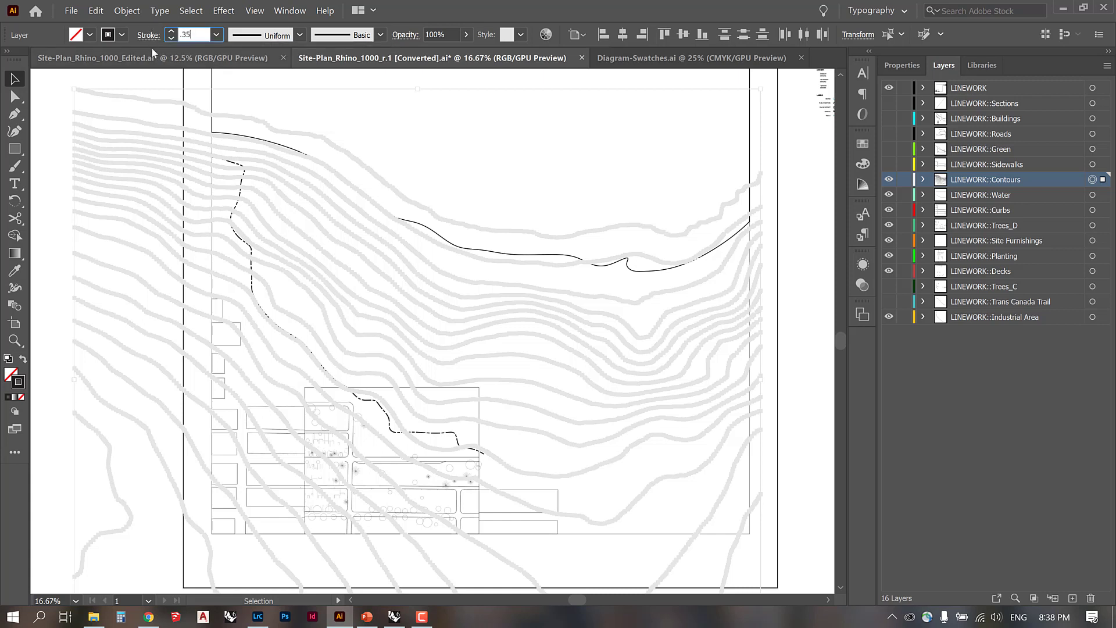
key("Return")
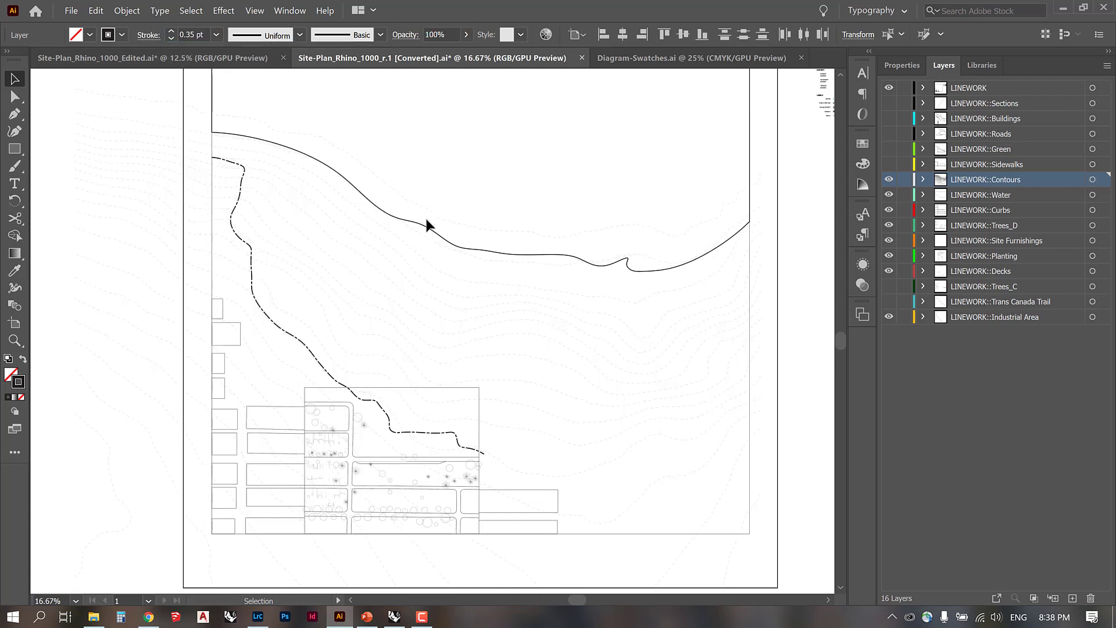
left_click(440, 243)
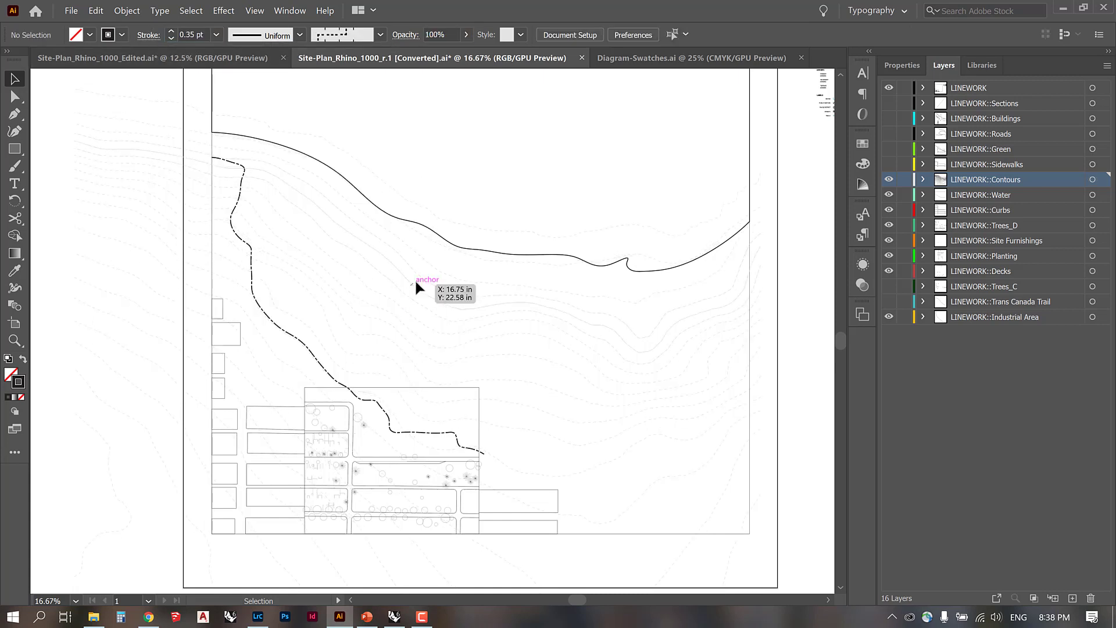
left_click(1093, 182)
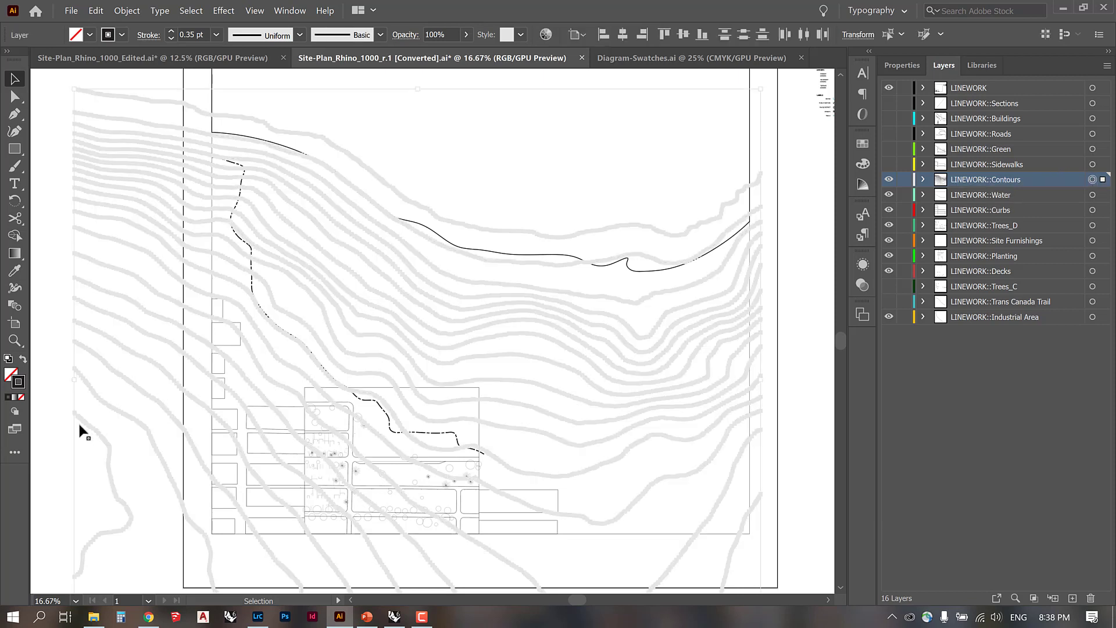
left_click(390, 143)
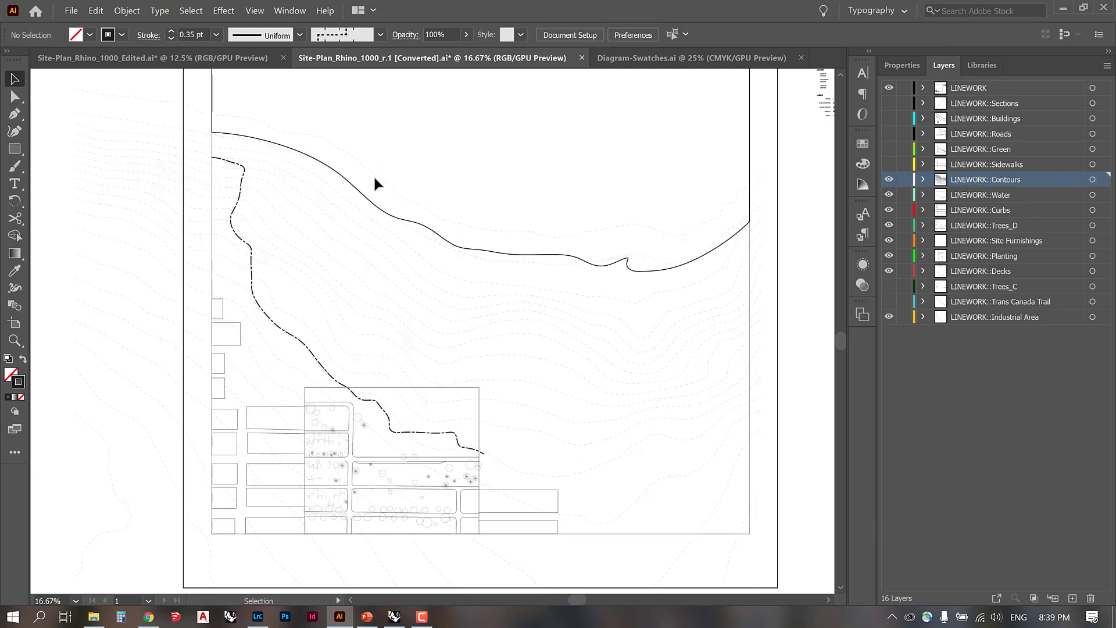
Step: Set the stroke weight of selected contour lines between the shoreline and the dash-dot line to 0.5 pt
key("ctrl+plus")
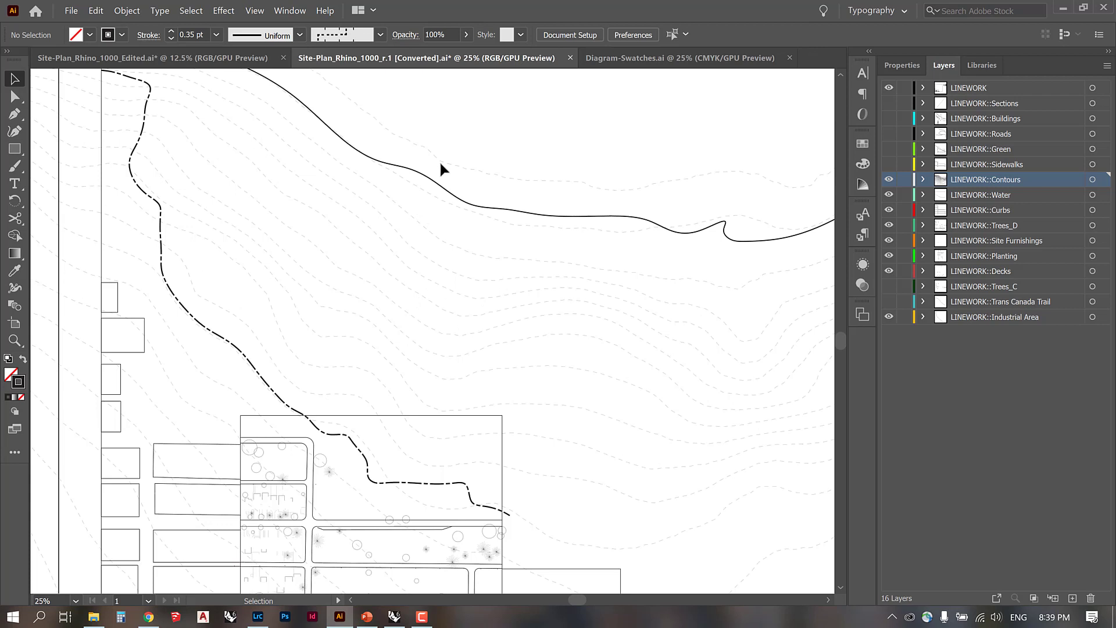
left_click(400, 251)
left_click(216, 35)
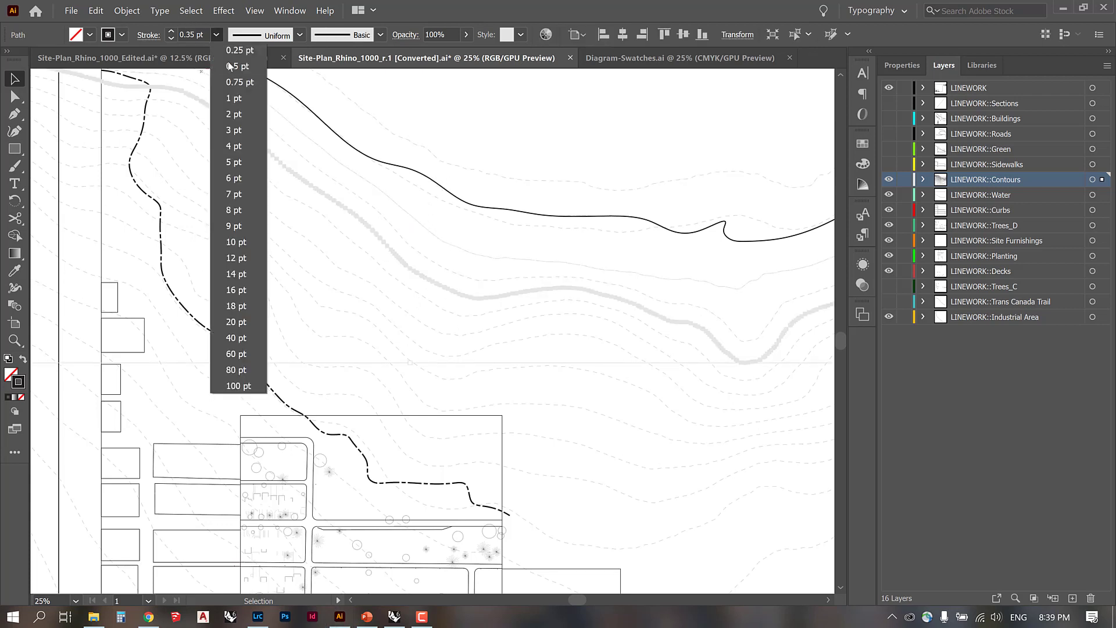
left_click(229, 66)
left_click_drag(319, 216, 282, 264)
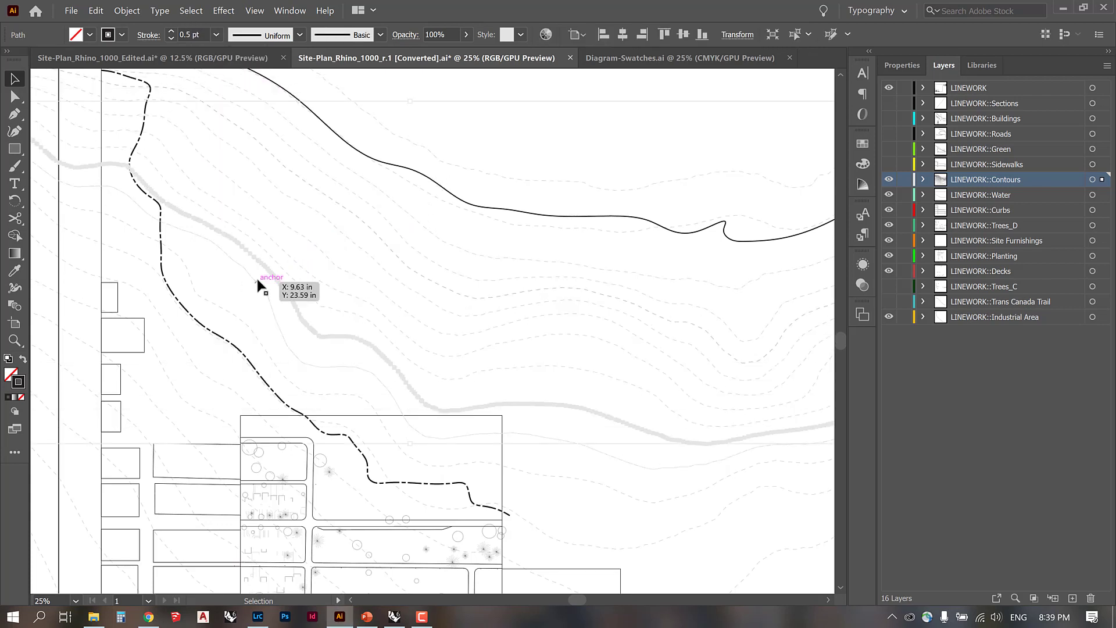
left_click(165, 378)
left_click(216, 34)
left_click(229, 65)
Step: Set the stroke weight of selected contour lines crossing the blocks in the plan's southwest corner to 0.5 pt
scroll(135, 433, "down", 1)
left_click(135, 446)
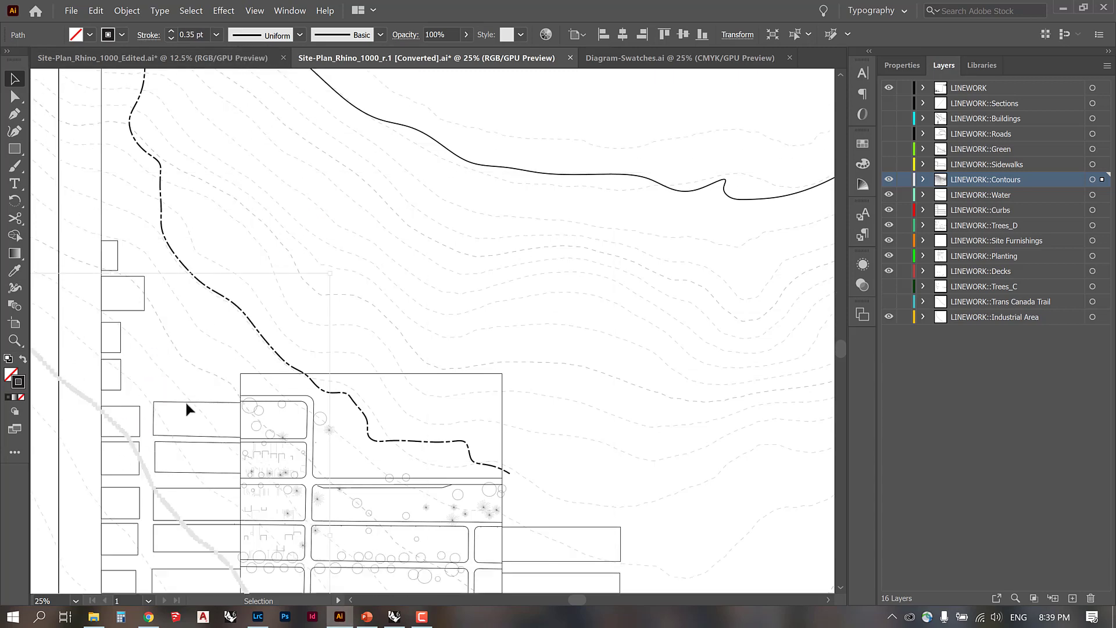
scroll(185, 402, "down", 2)
left_click(79, 431)
left_click(700, 453)
key("ctrl+minus")
key("ctrl+minus")
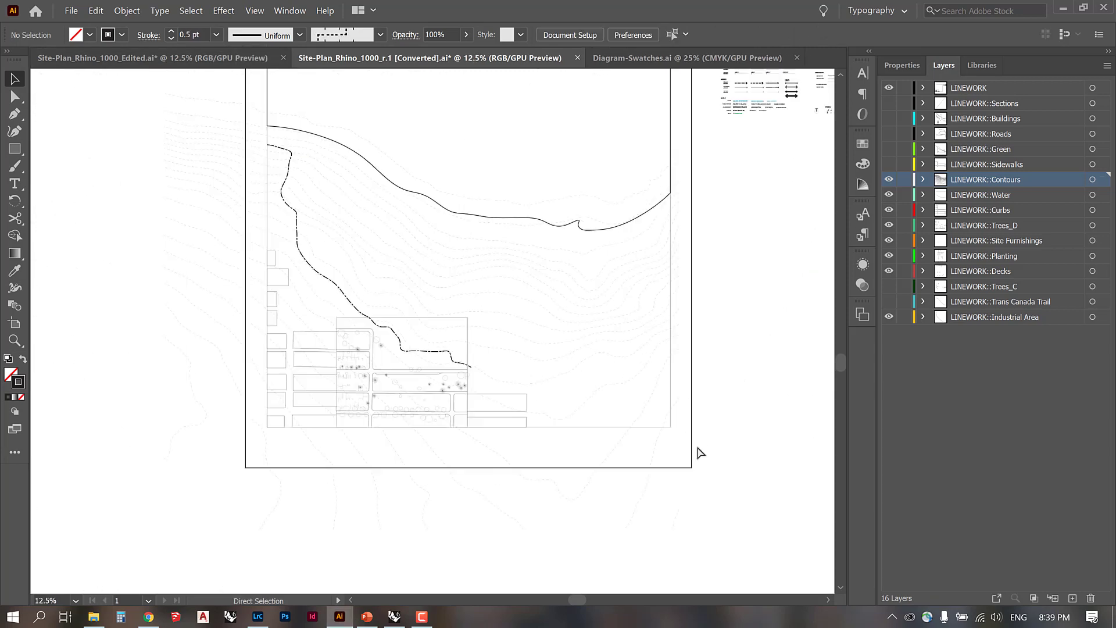
Step: Show the Sidewalks layer and set the stroke weight of all its lines to 0.75 pt
scroll(701, 453, "up", 2)
left_click(889, 165)
left_click(1093, 165)
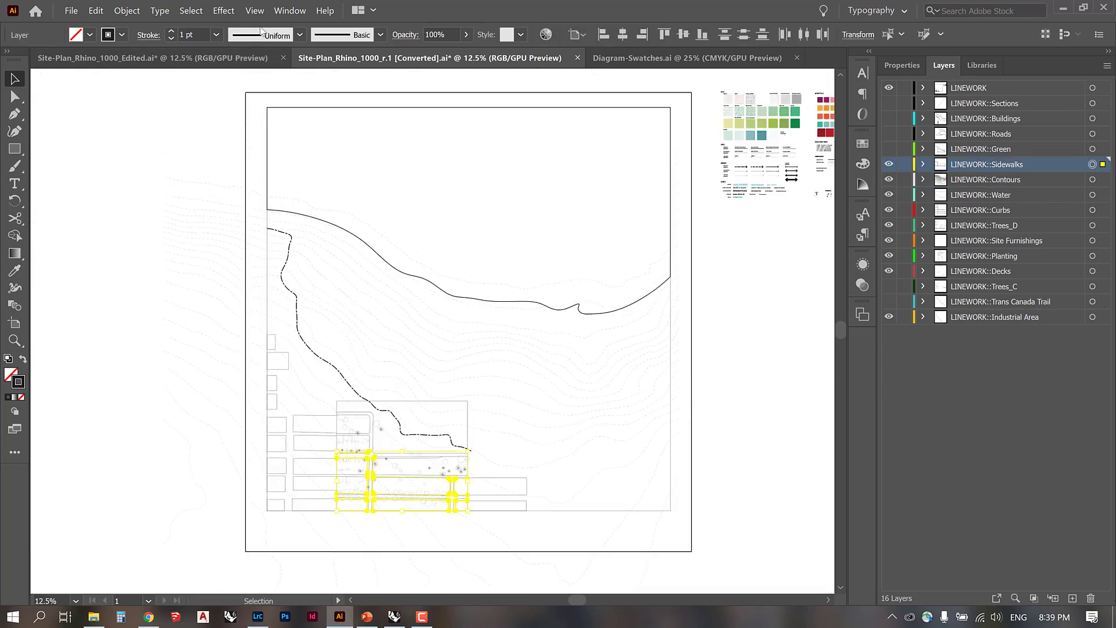
left_click(215, 36)
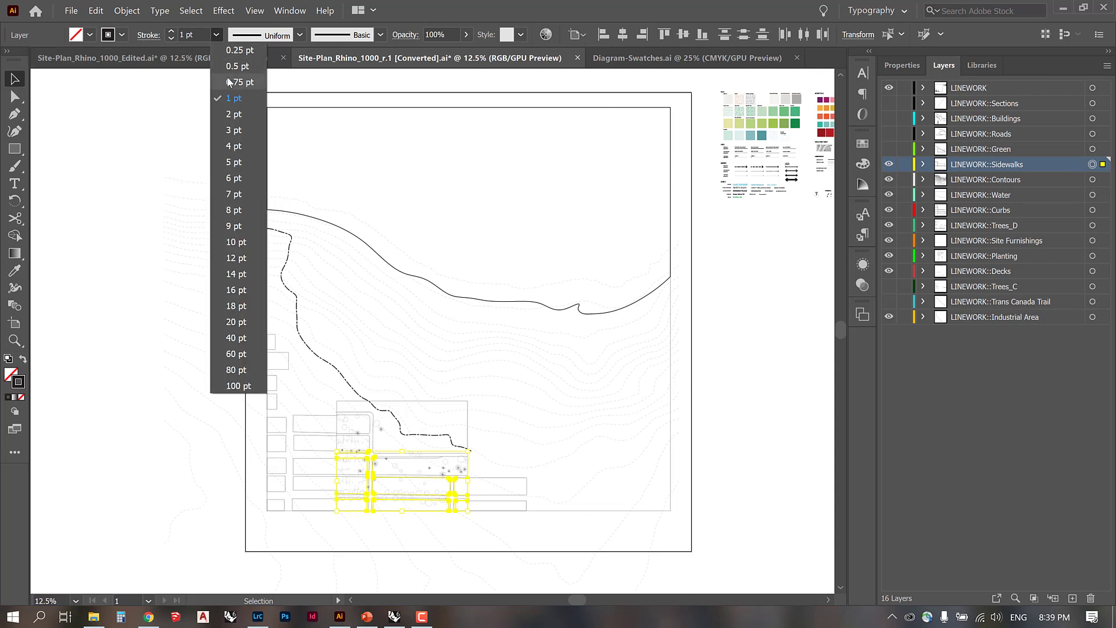
left_click(230, 82)
left_click(743, 392)
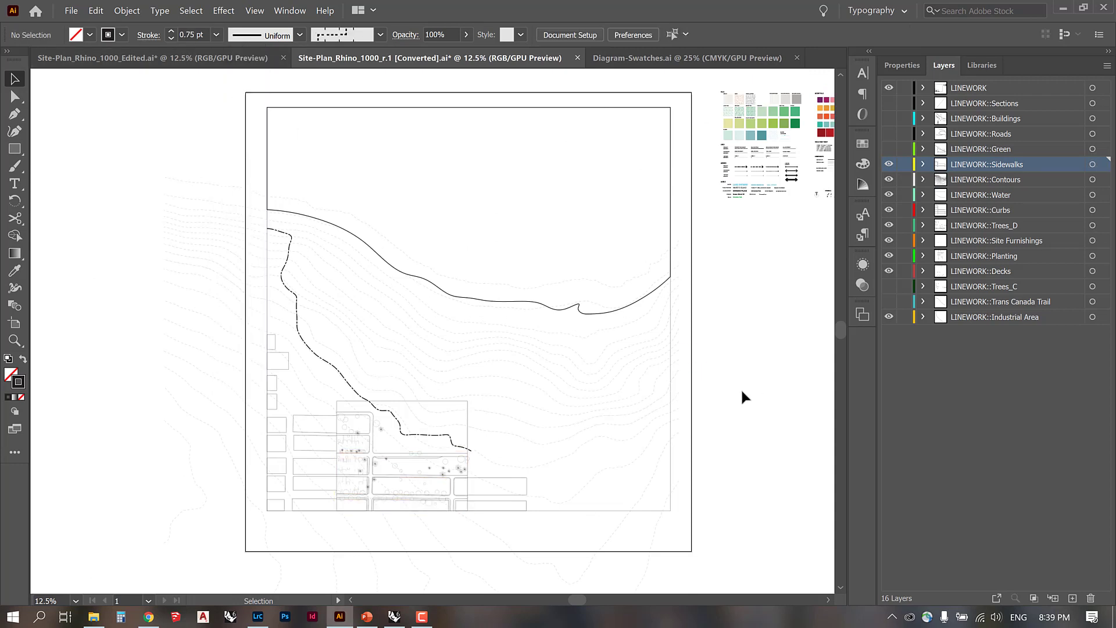
Step: Show the Green layer and set the stroke weight of all its lines to 0.5 pt
left_click(1092, 149)
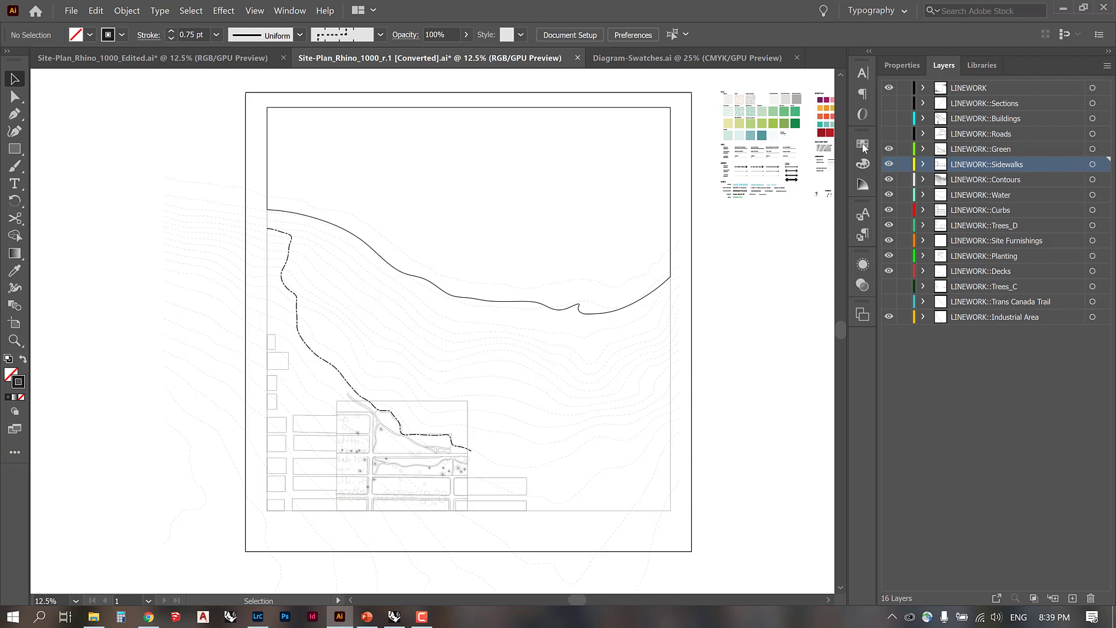
left_click(217, 36)
left_click(229, 66)
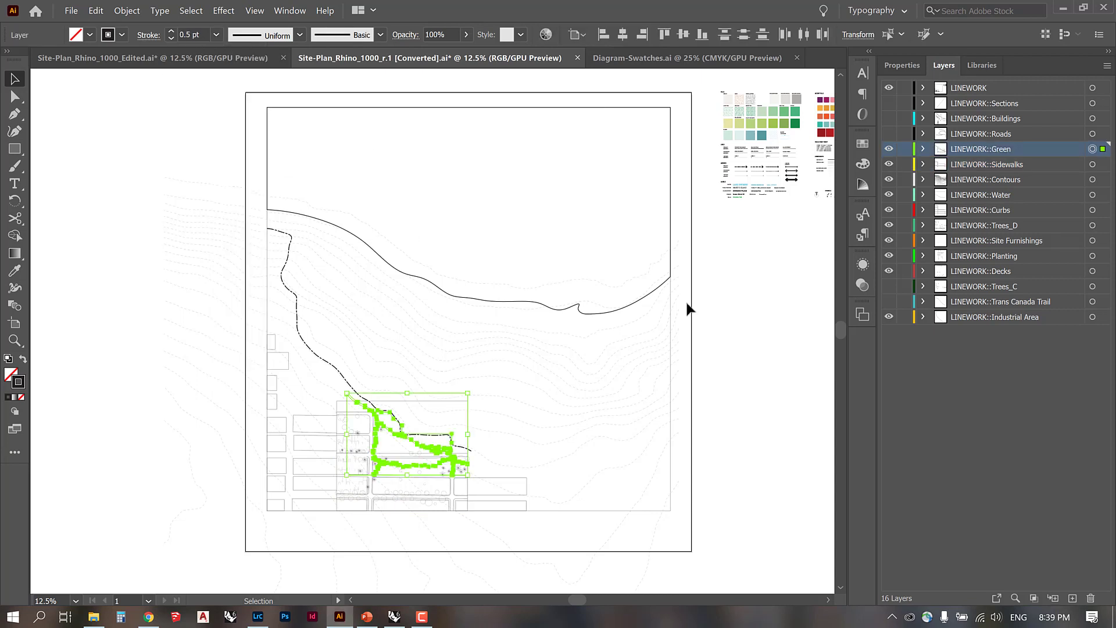
left_click(715, 302)
Step: Show the Roads layer and set the stroke weight of all its lines to 1 pt
left_click(889, 134)
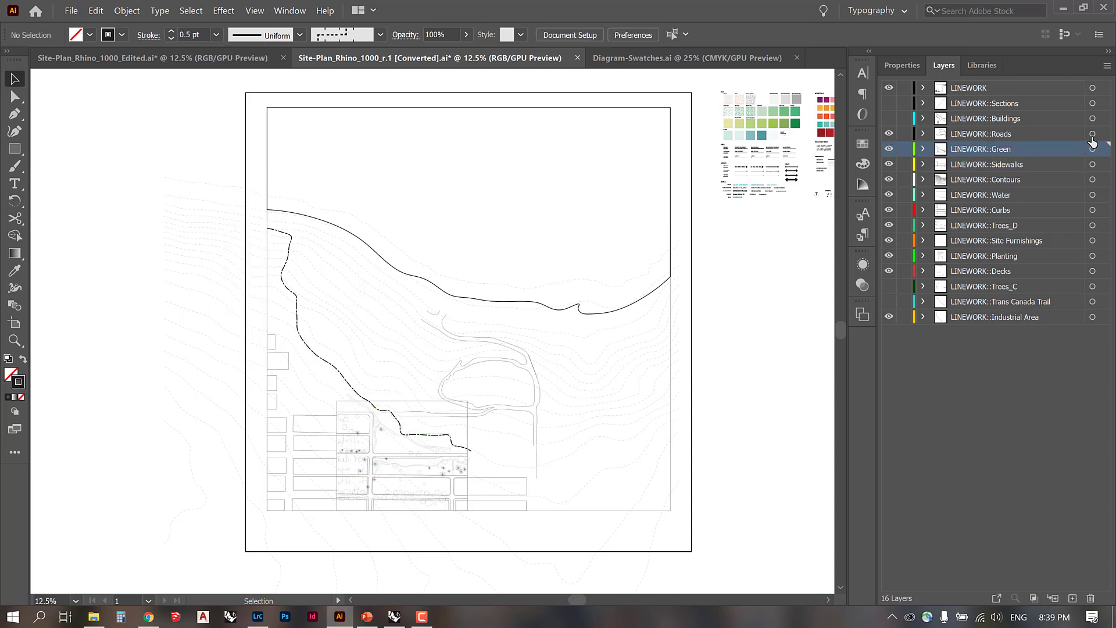
left_click(1093, 134)
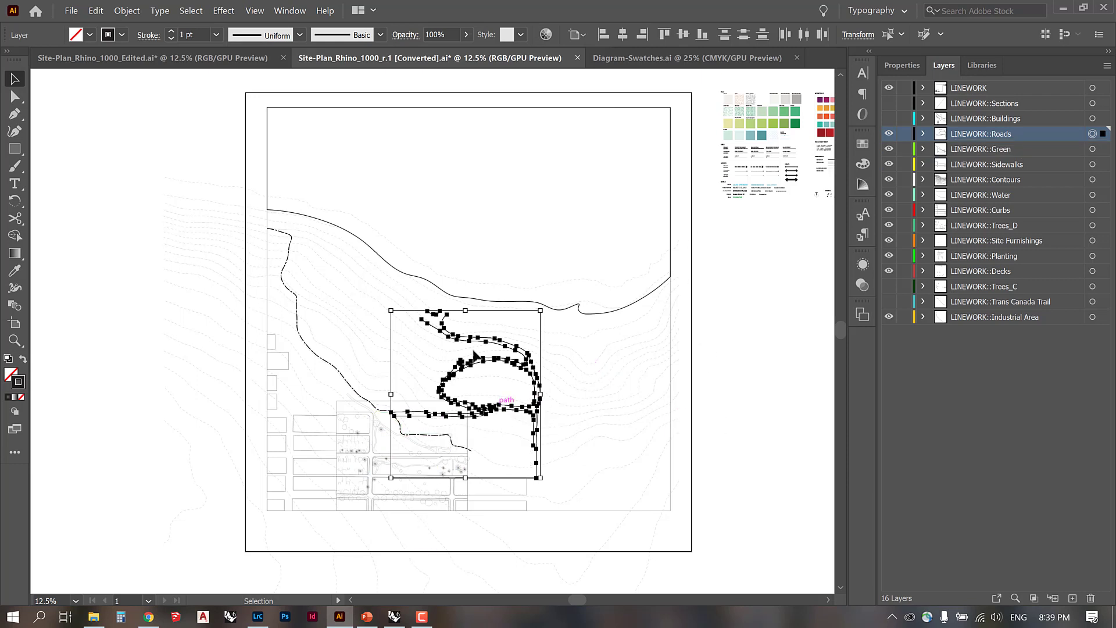
left_click(220, 36)
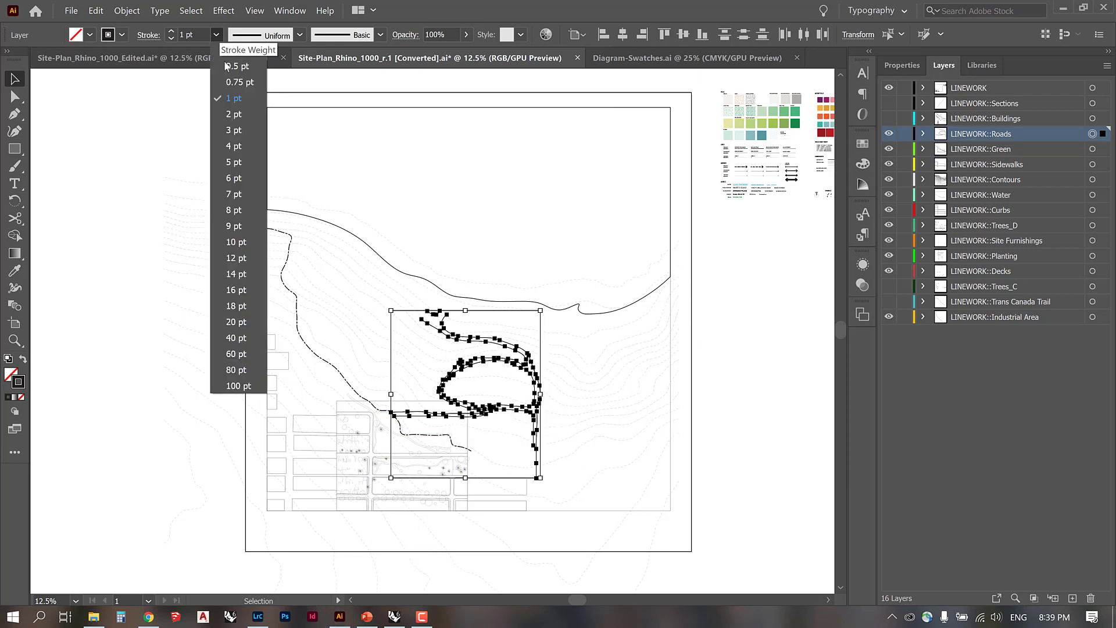
left_click(227, 70)
left_click(711, 357)
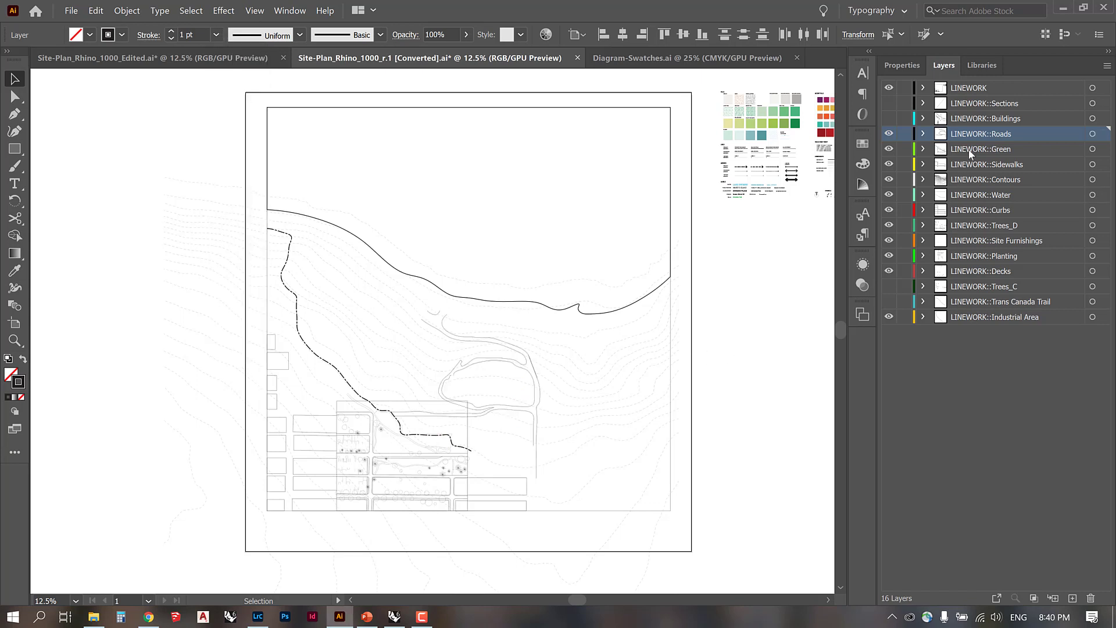
Step: Show the Buildings layer and set the stroke weight of all its outlines to 2 pt
left_click(890, 119)
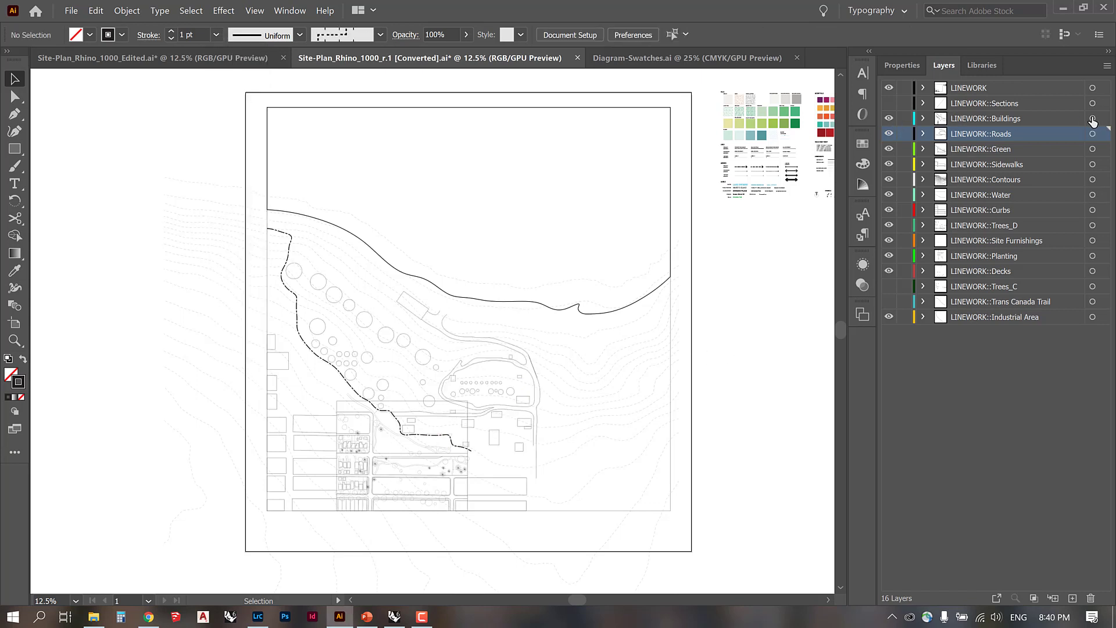
left_click(1093, 119)
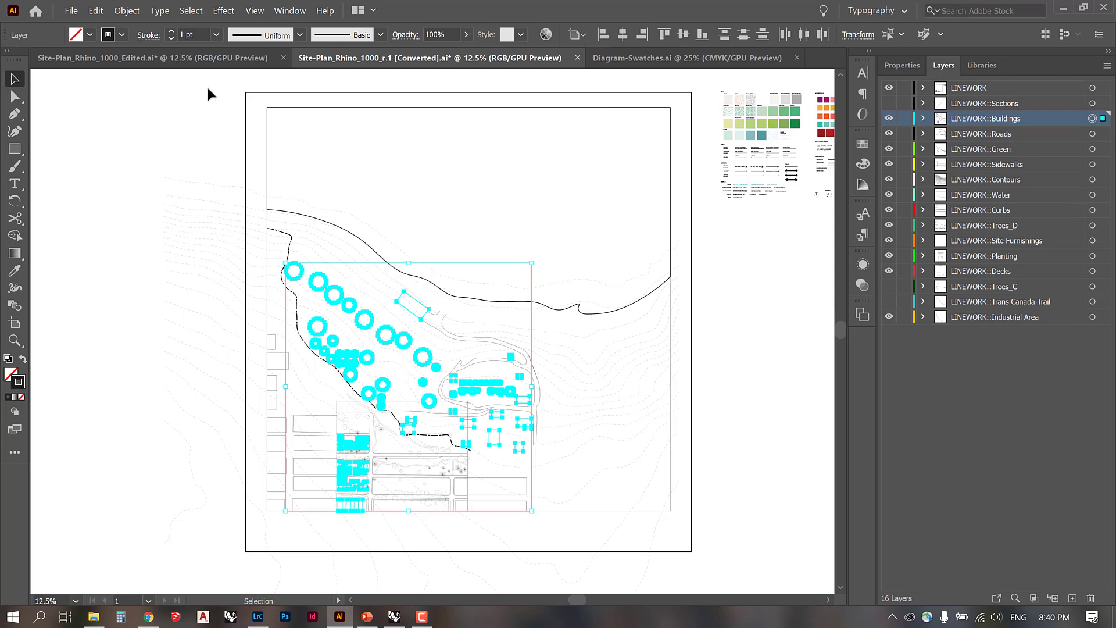
left_click(216, 35)
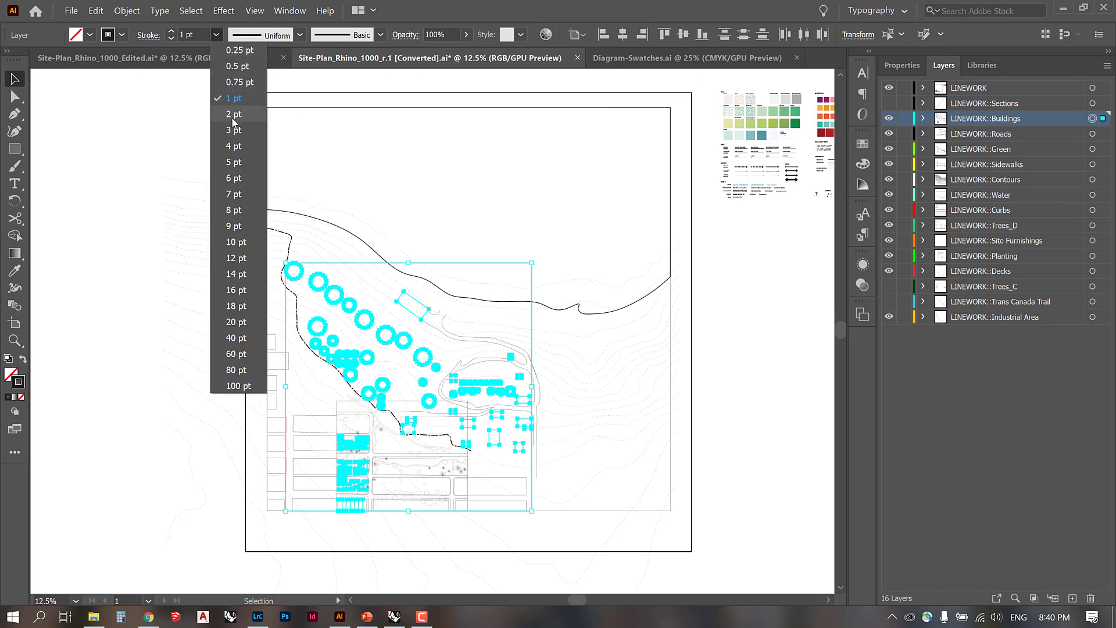
left_click(235, 117)
left_click(127, 319)
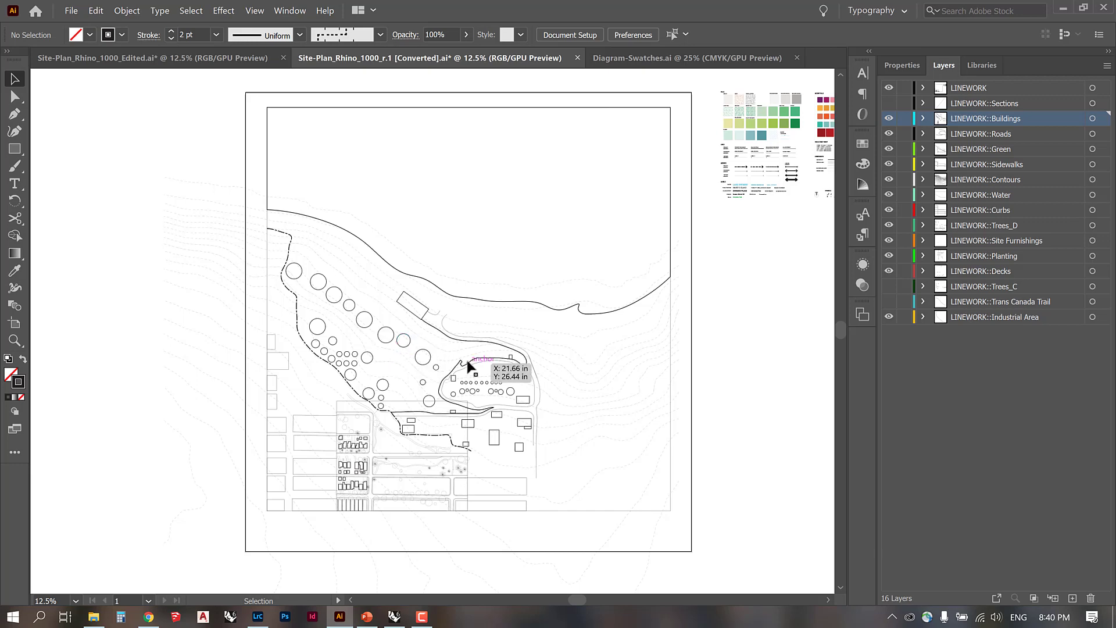
key("ctrl+=")
key("ctrl+minus")
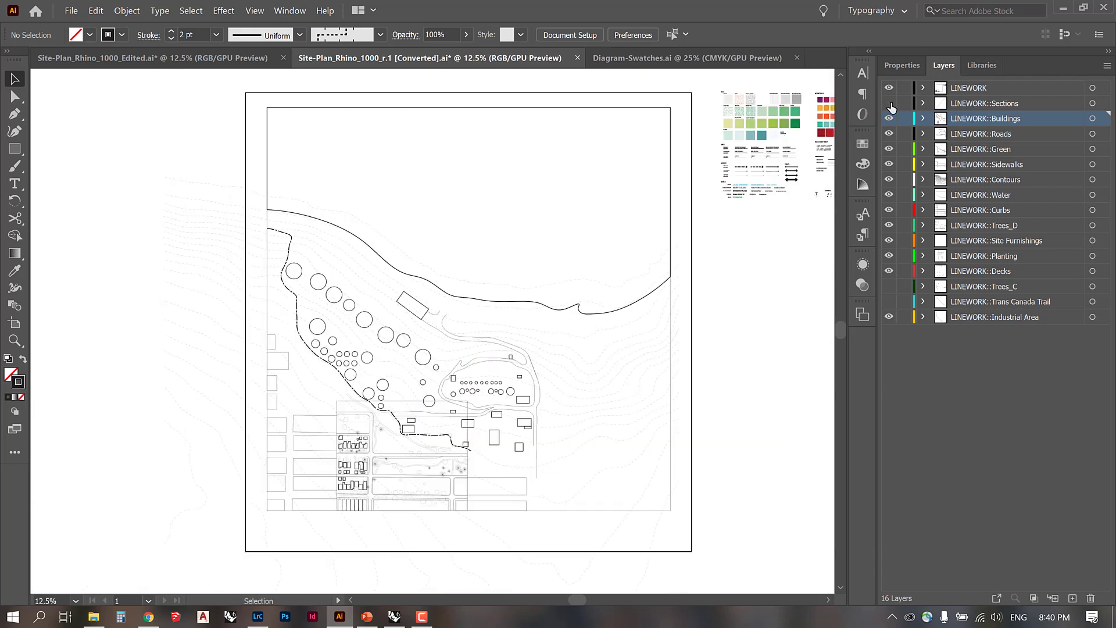
Step: Show the Sections layer and shorten the diagonal section line by cutting it over the water with the Scissors tool and deleting the outer piece
left_click(890, 103)
left_click(581, 153)
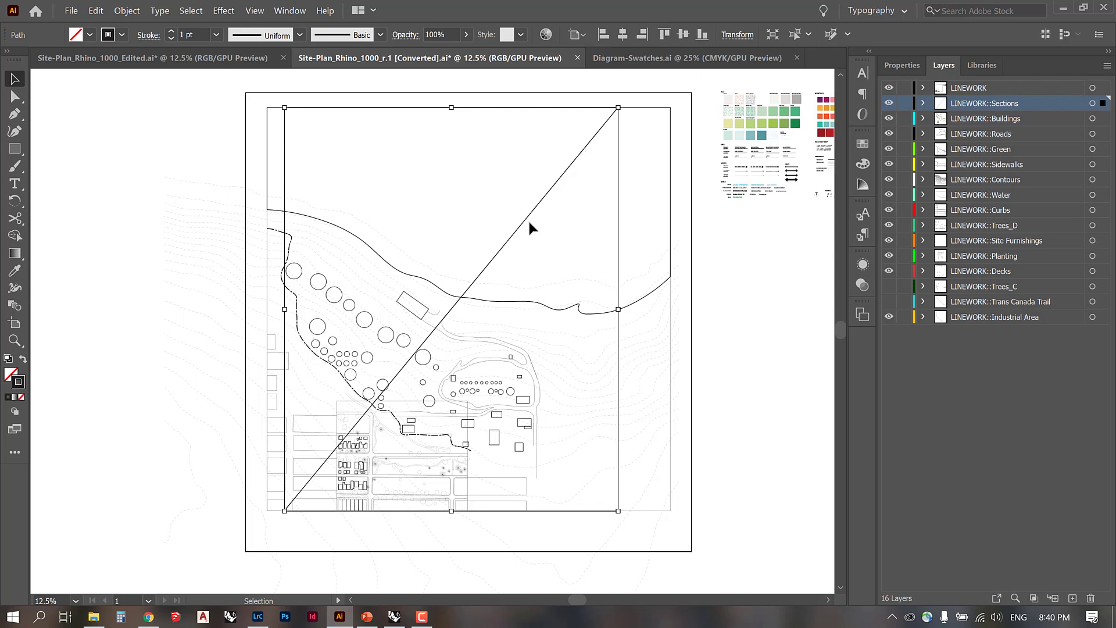
key("c")
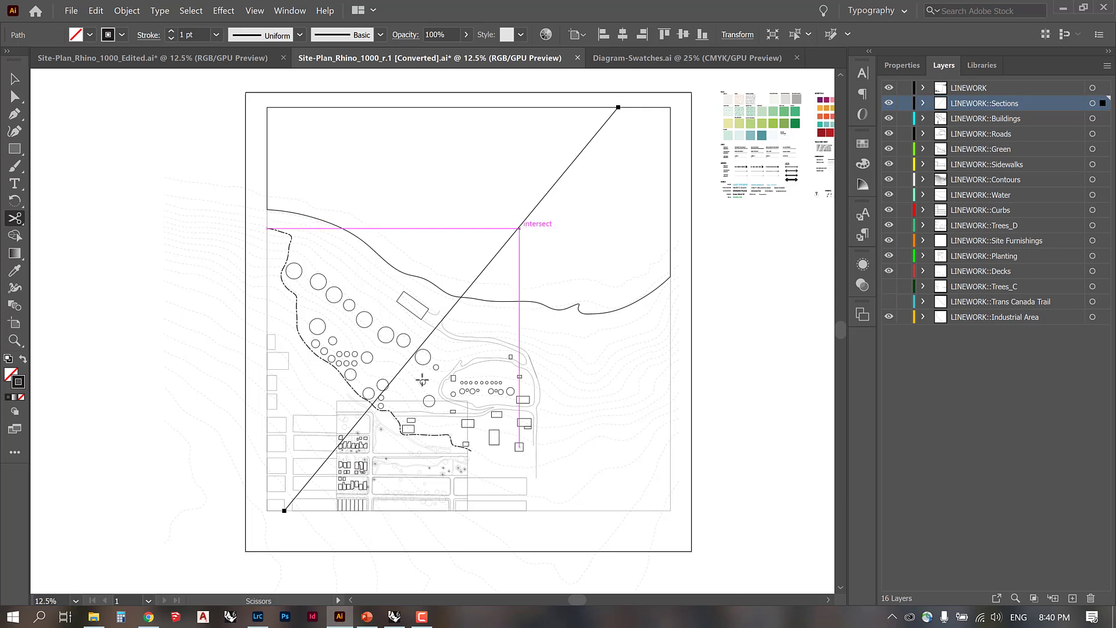
left_click(543, 198)
key("Delete")
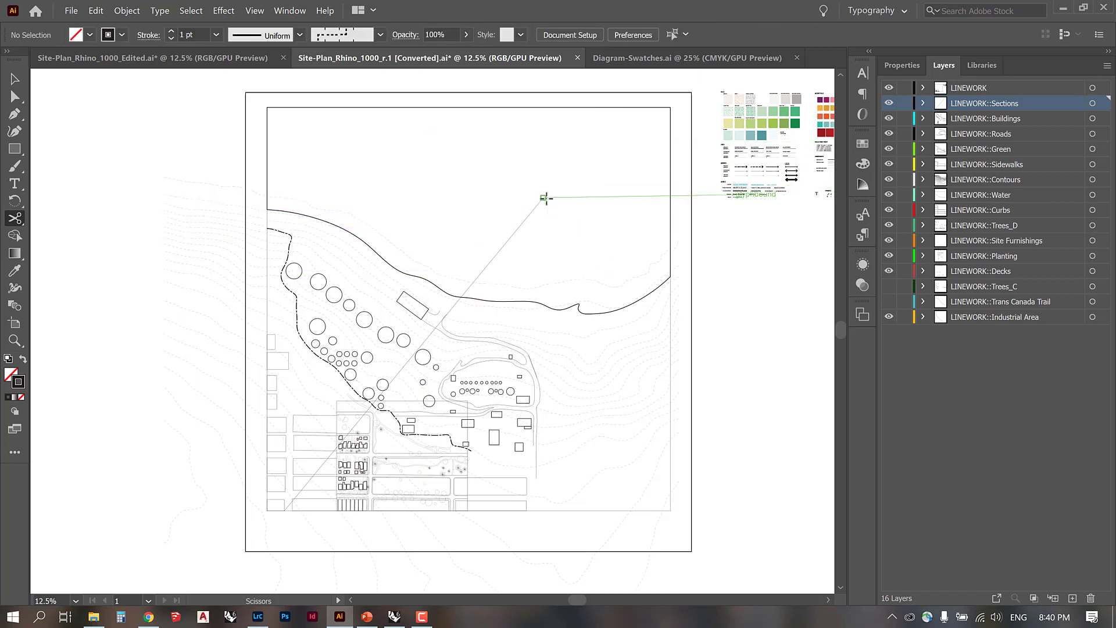
Step: Set the stroke weight of the shortened section line to 5 pt
key("v")
left_click(521, 223)
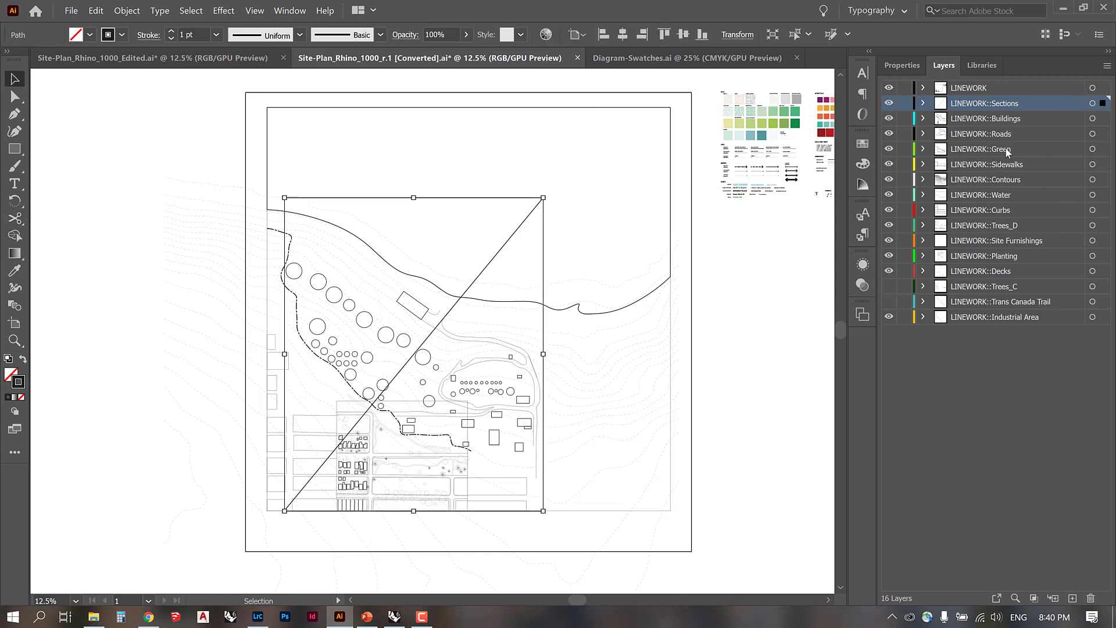
left_click(216, 34)
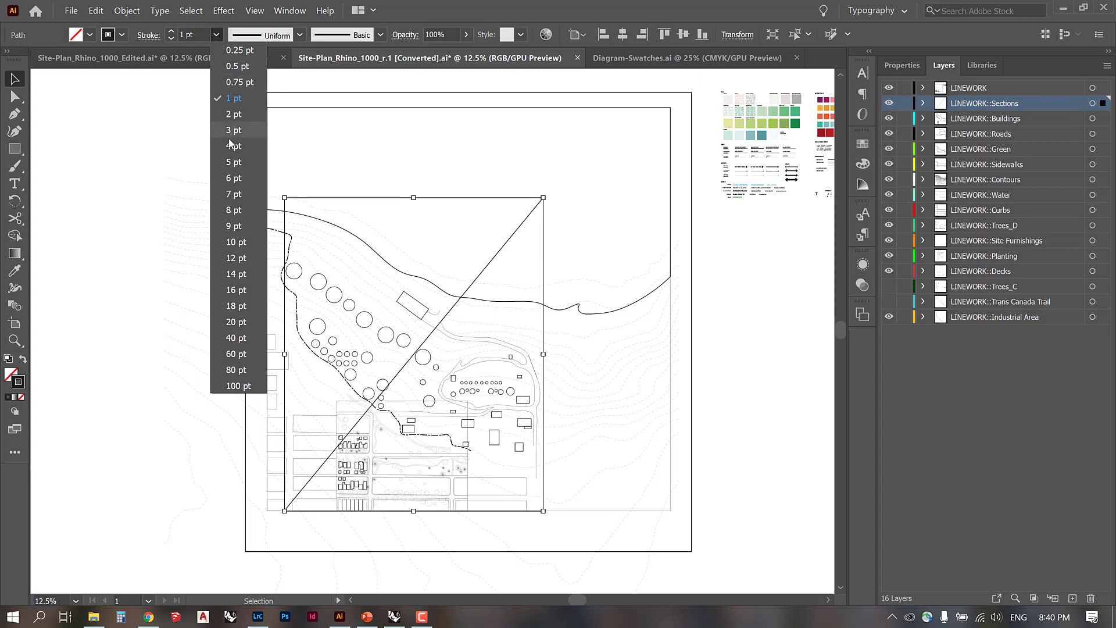
left_click(228, 161)
left_click(170, 168)
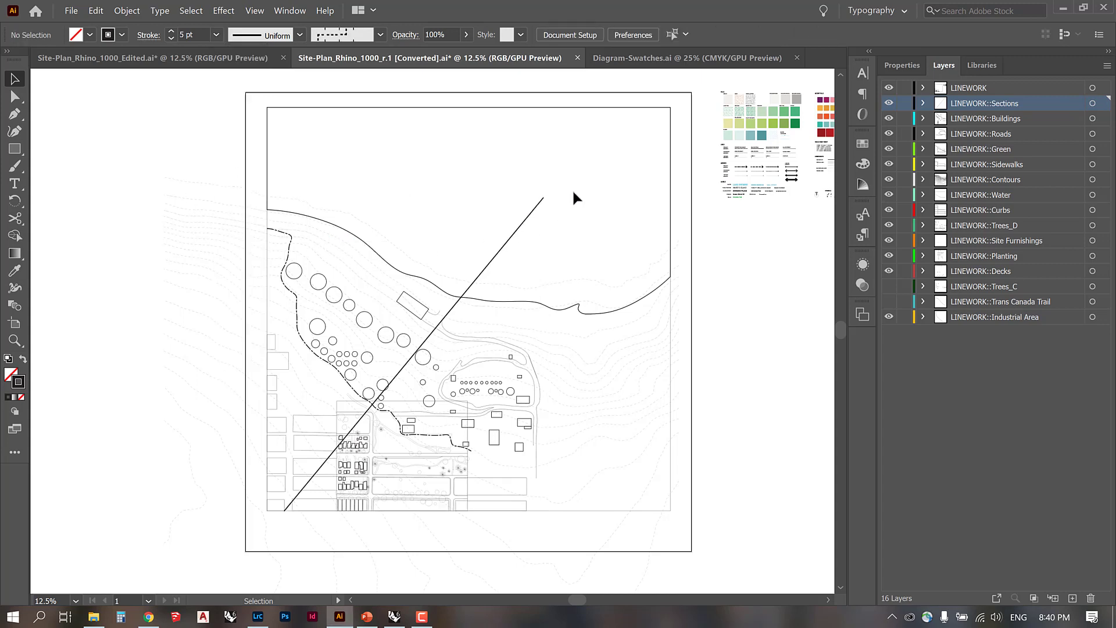
Step: Draw a line about 0.77 in long, perpendicular to the section line at its end over the water, with a 20 pt stroke
key("ctrl+plus")
key("ctrl+plus")
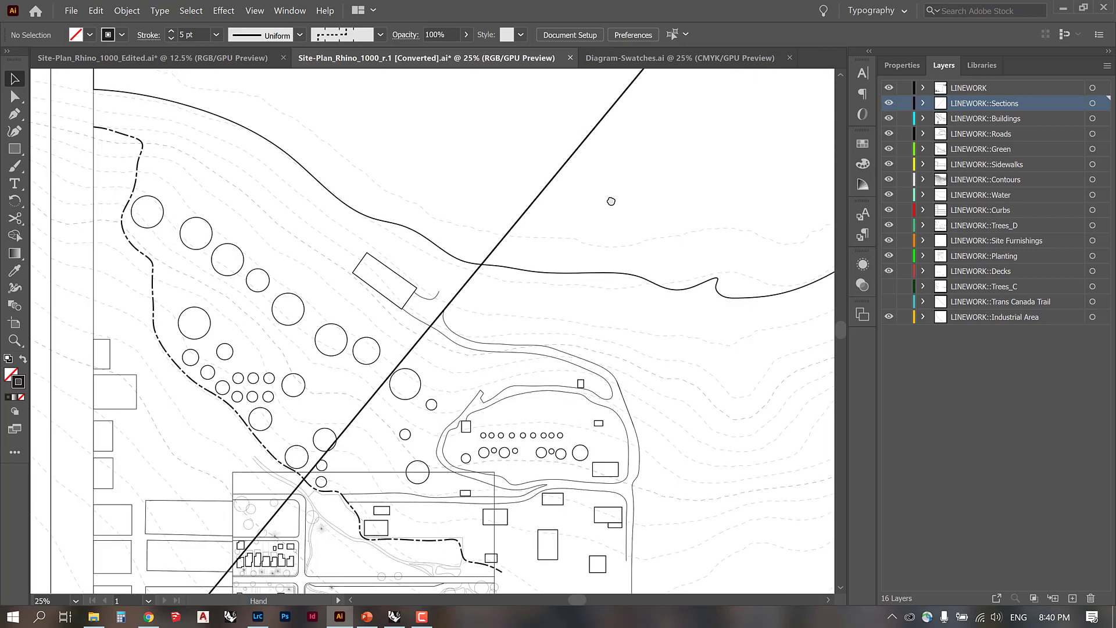
left_click_drag(610, 201, 598, 229)
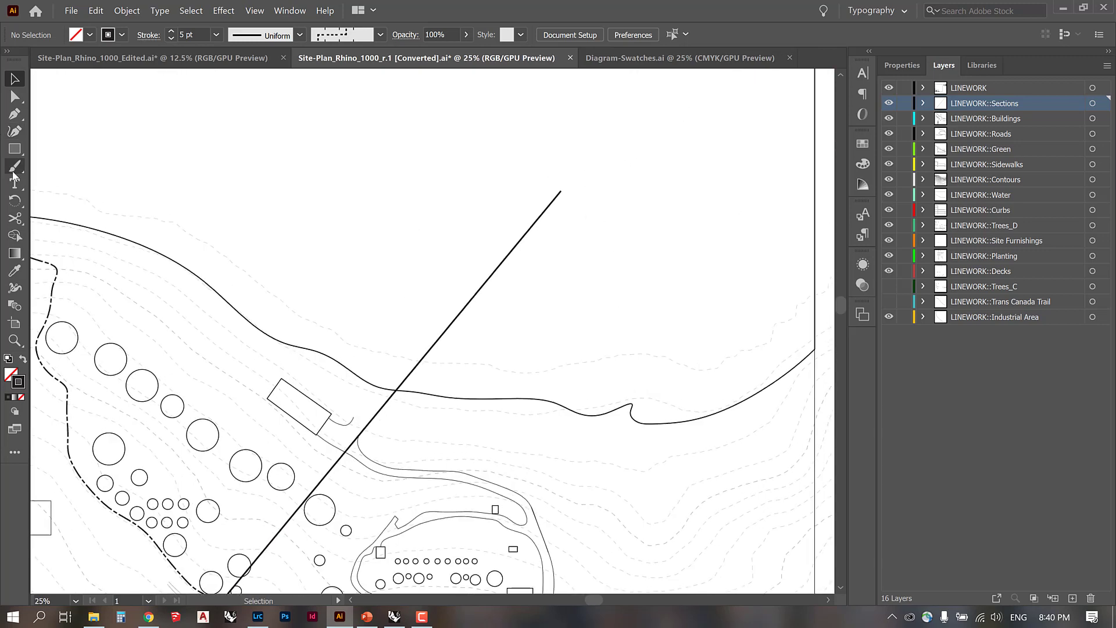
left_click_drag(15, 154, 71, 221)
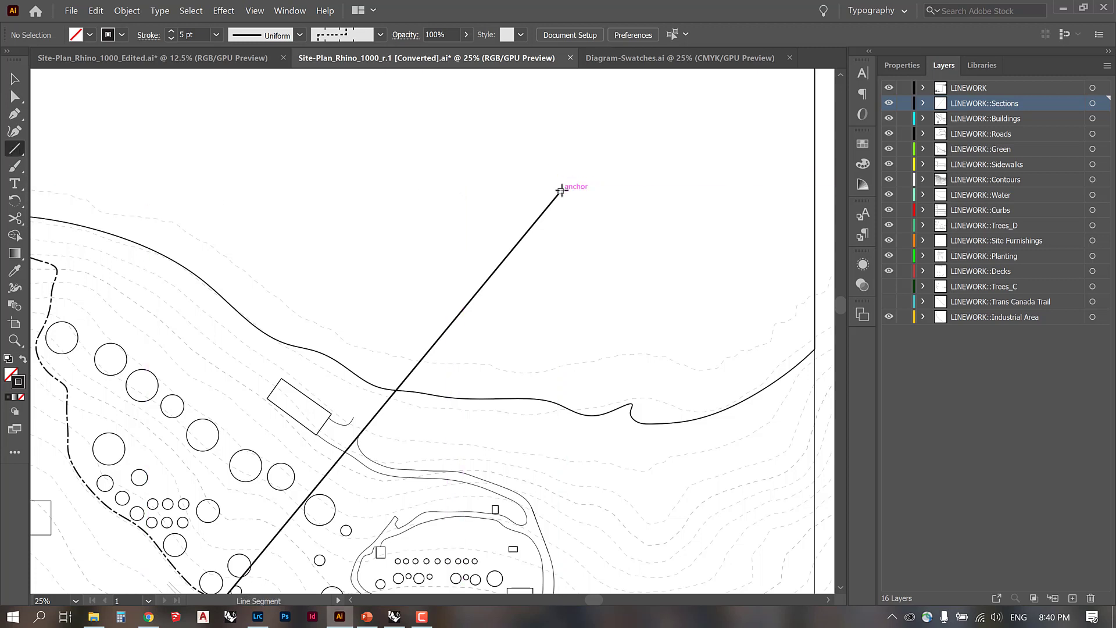
left_click_drag(560, 190, 548, 181)
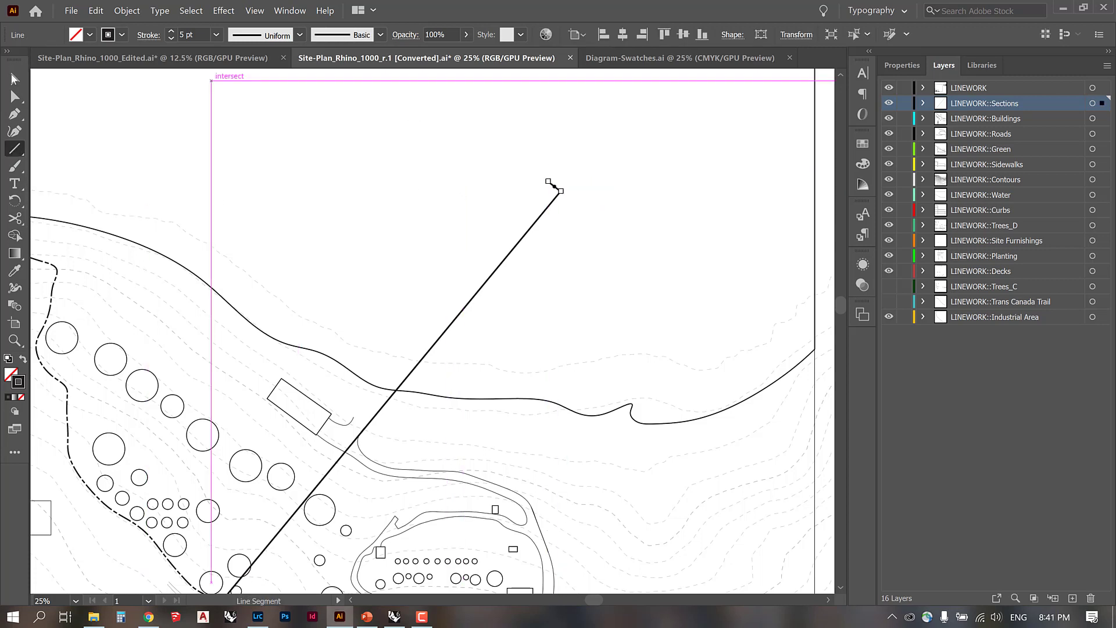
left_click(216, 34)
left_click(235, 325)
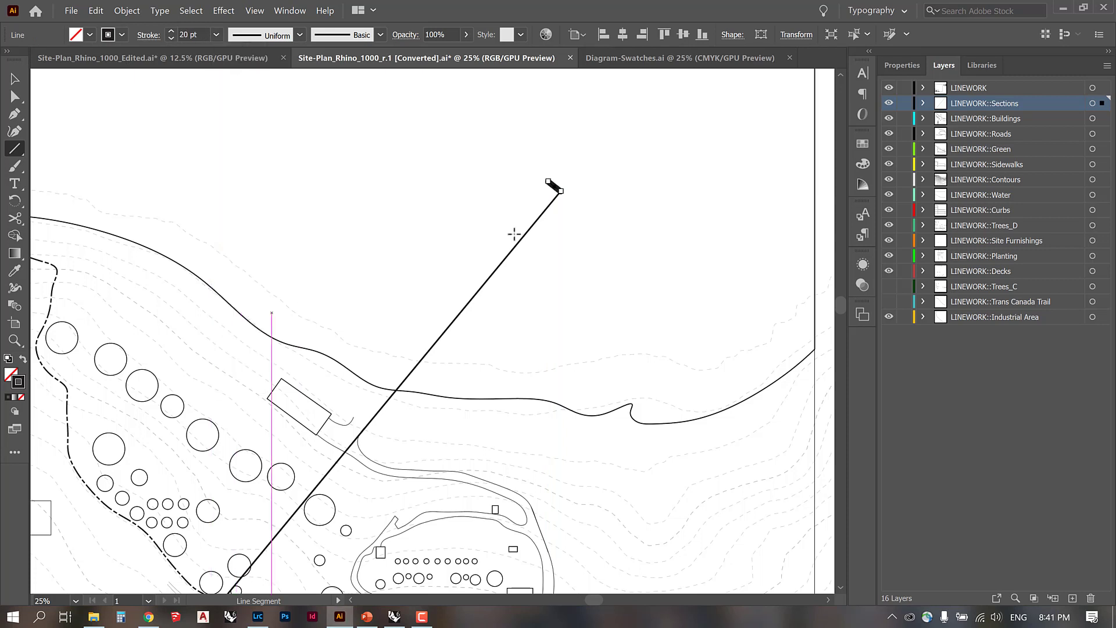
Step: Give the short end tick of the section line a projecting stroke cap
left_click(148, 35)
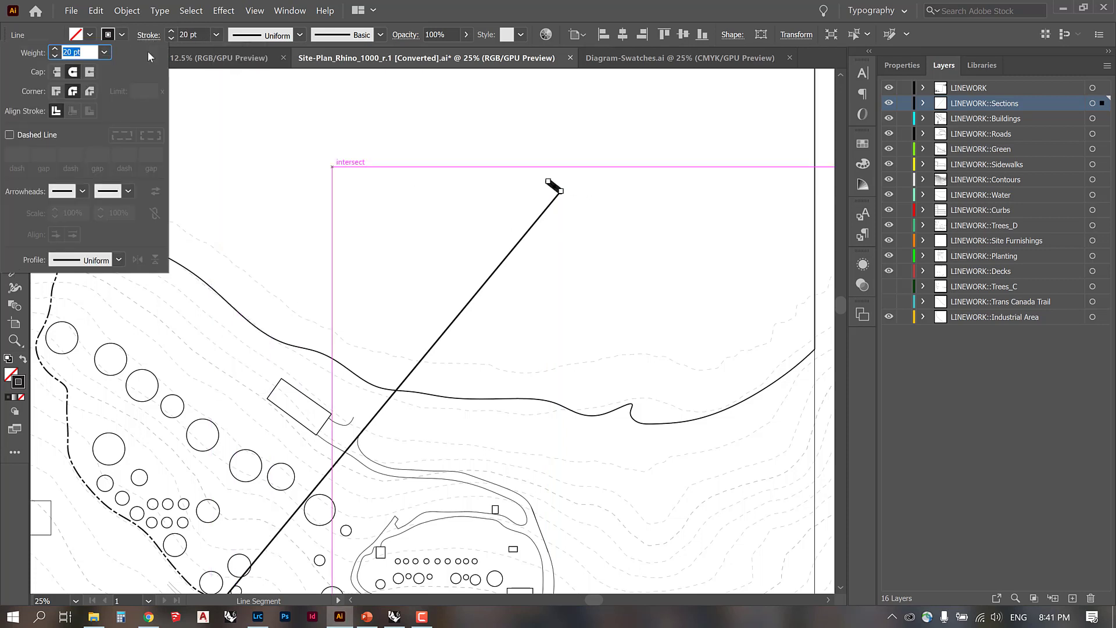
left_click(90, 72)
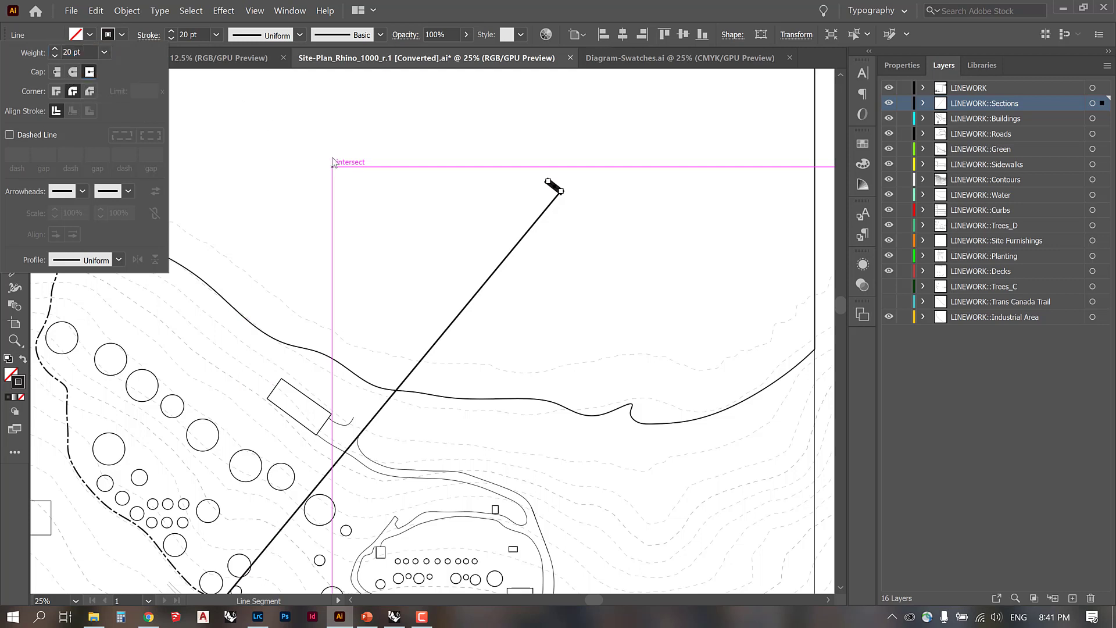
left_click(562, 191)
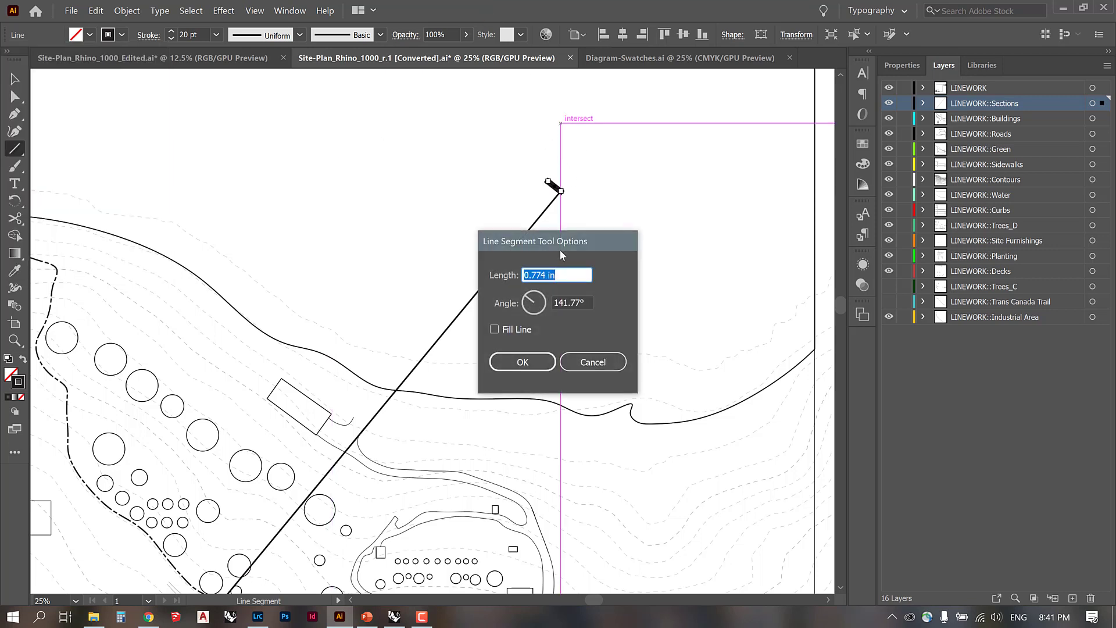
left_click(593, 361)
key("v")
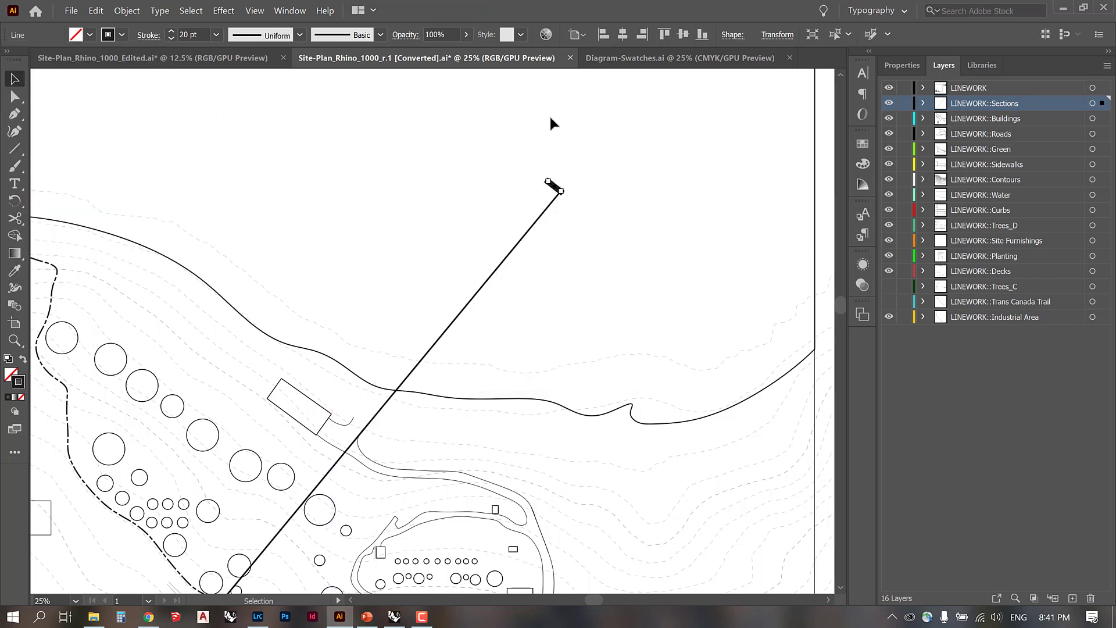
key("ctrl+equal")
key("ctrl+equal")
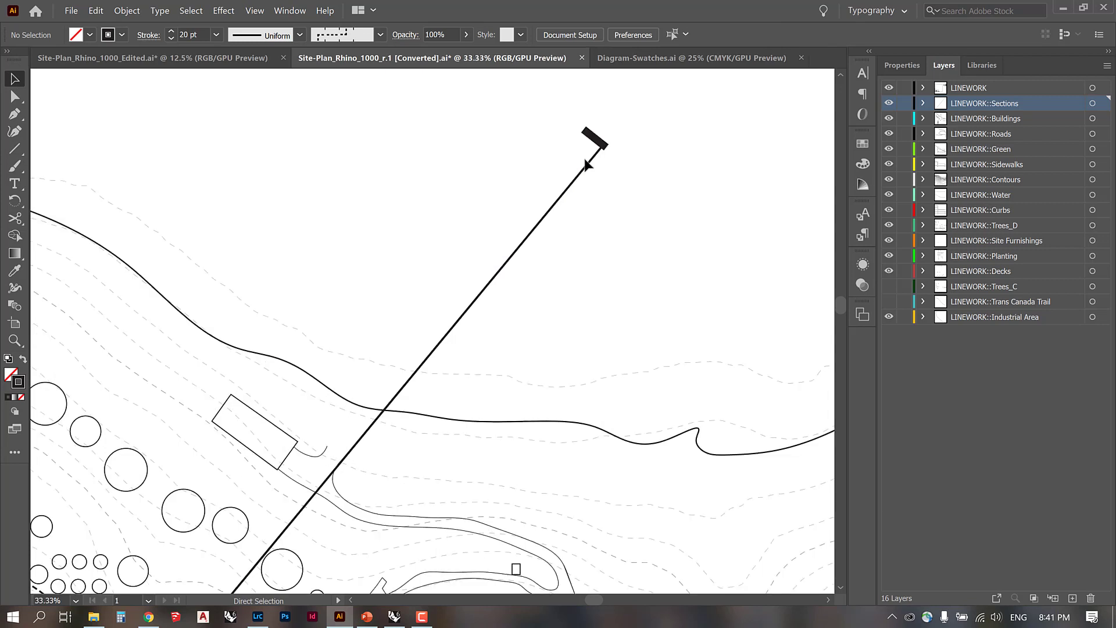
Step: Nudge the thick end tick up and left so it lines up with the section line's end over the water
left_click_drag(602, 158, 531, 299)
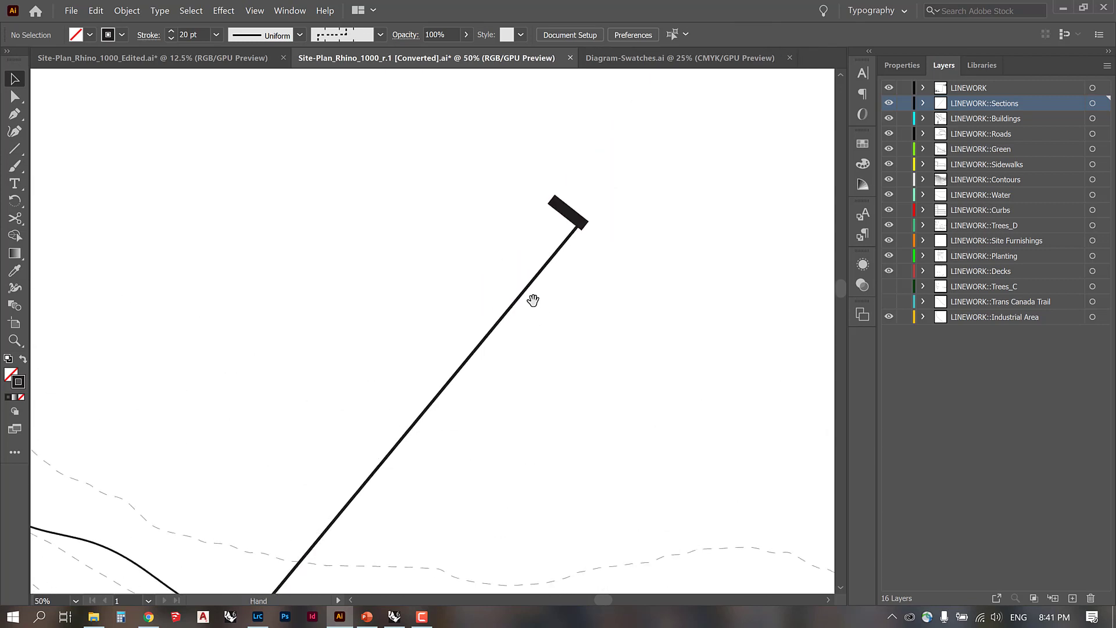
left_click(578, 212)
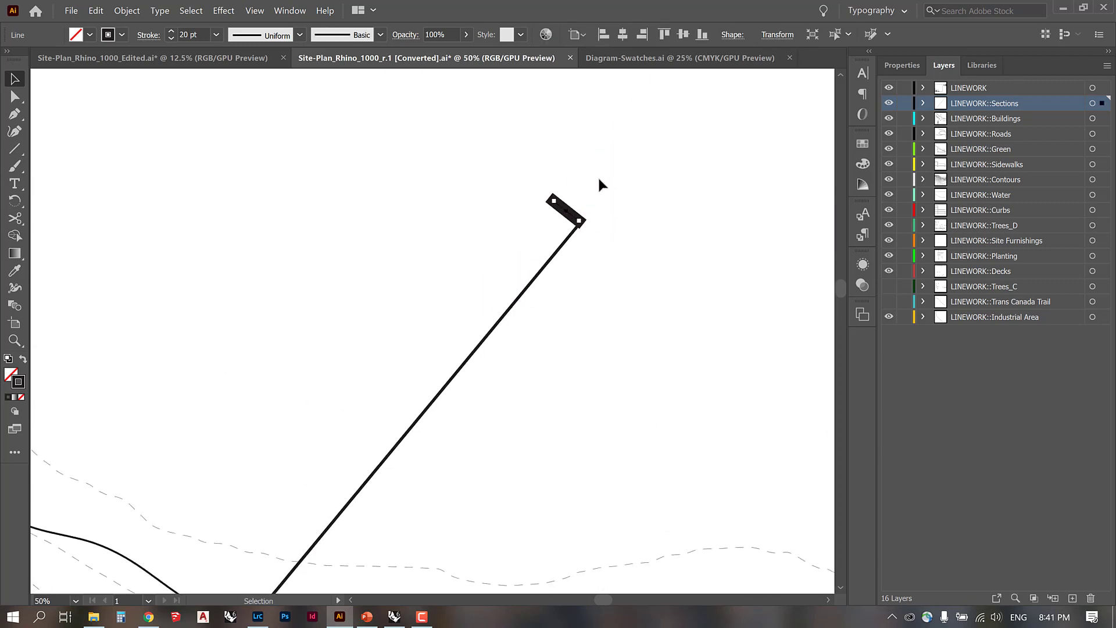
key("Left")
key("Up")
key("Left")
key("Left")
Step: Paste a copy of the thick end tick and place it at the section line's opposite end beside the street blocks
key("ctrl")
key("ctrl+minus")
key("ctrl+minus")
key("ctrl+minus")
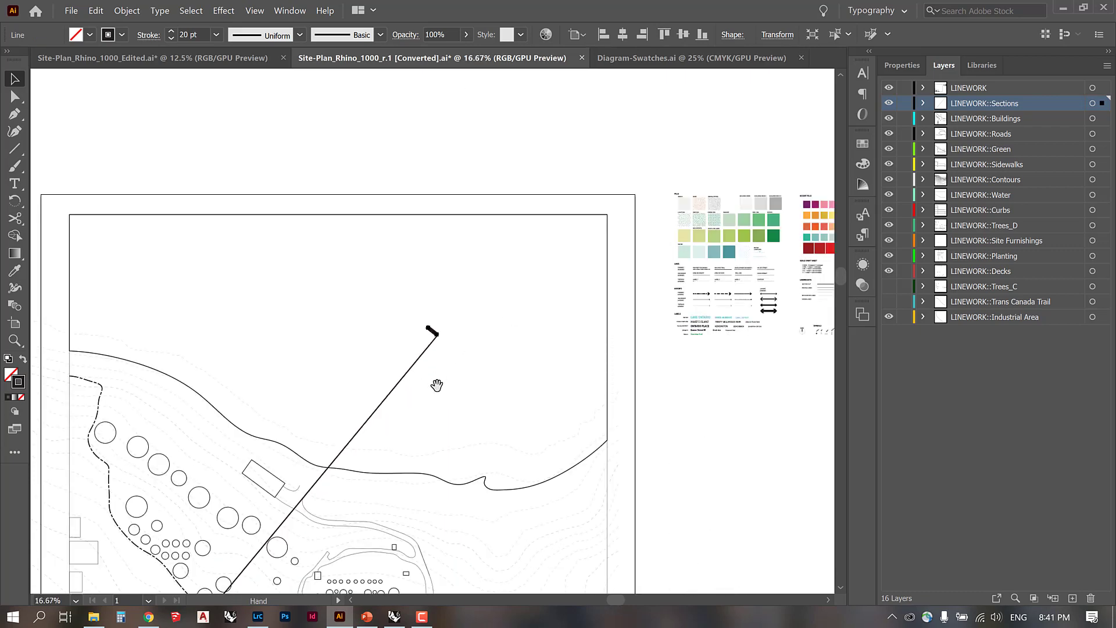
left_click_drag(393, 446, 607, 209)
left_click(312, 528)
key("ctrl+equal")
key("ctrl+equal")
key("ctrl+equal")
left_click_drag(313, 528, 523, 240)
key("ctrl+v")
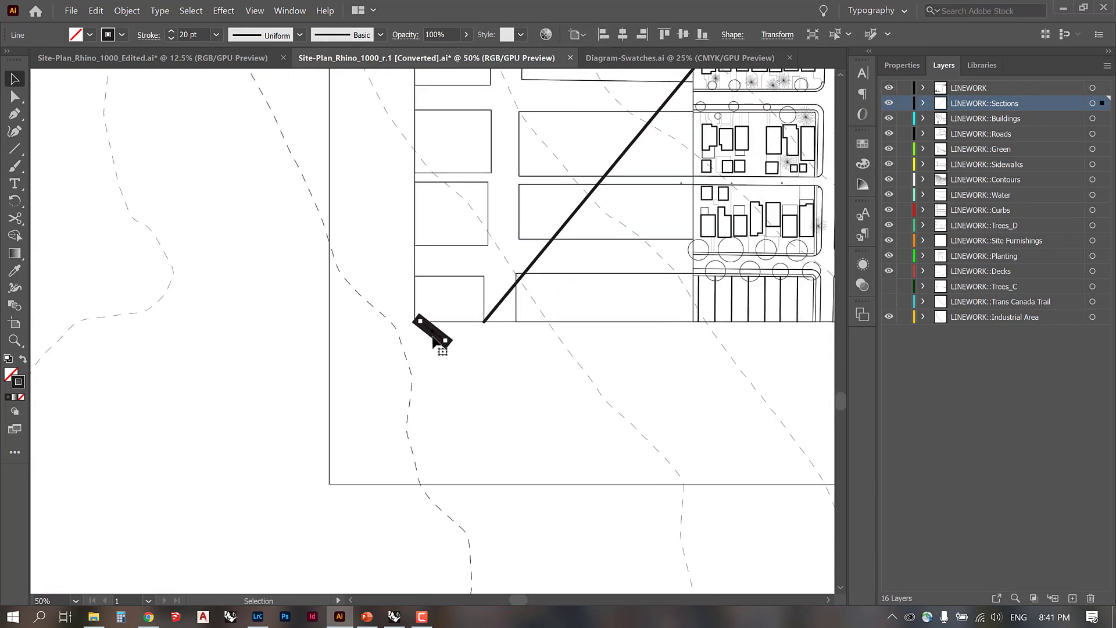
left_click_drag(444, 336, 482, 310)
Step: Group the section line with its two end ticks
left_click(539, 256, "shift")
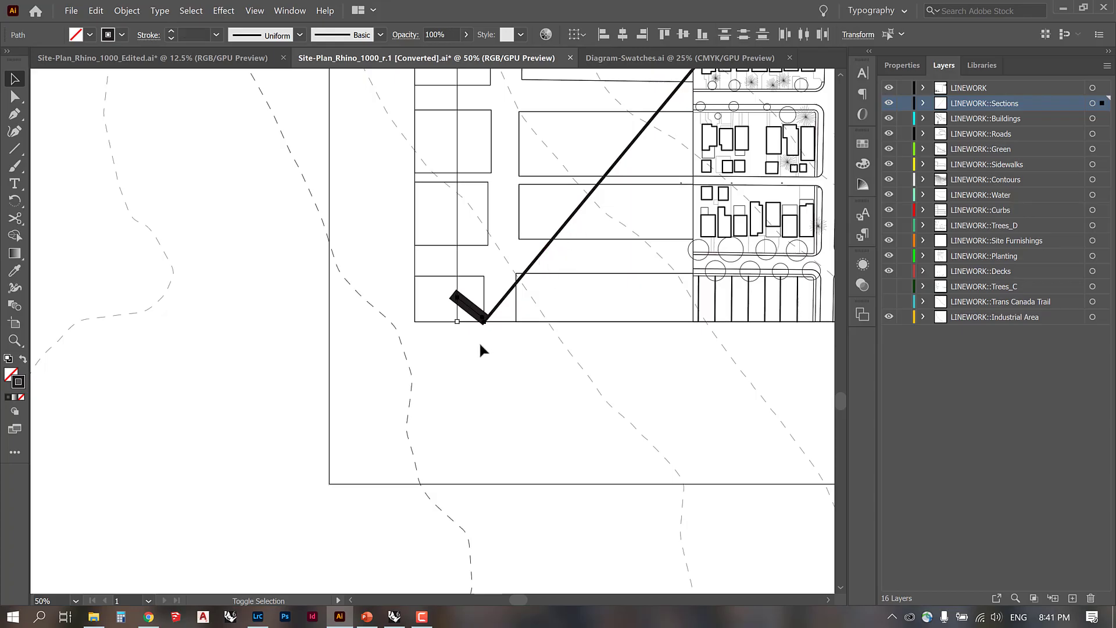
key("ctrl+minus")
key("ctrl+minus")
key("ctrl+minus")
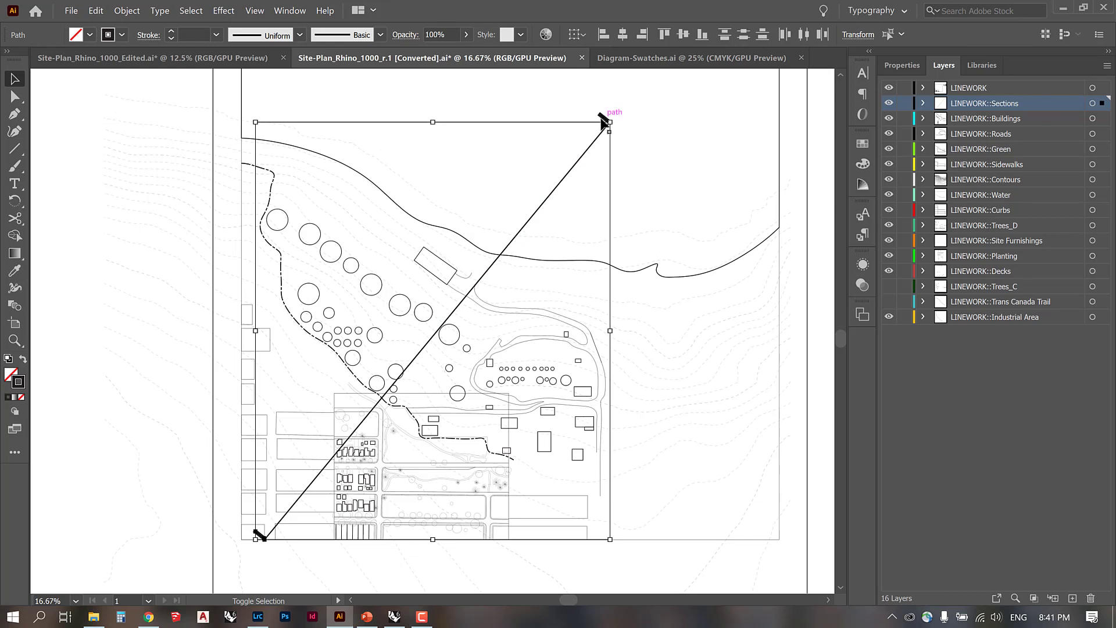
key("ctrl+shift+a")
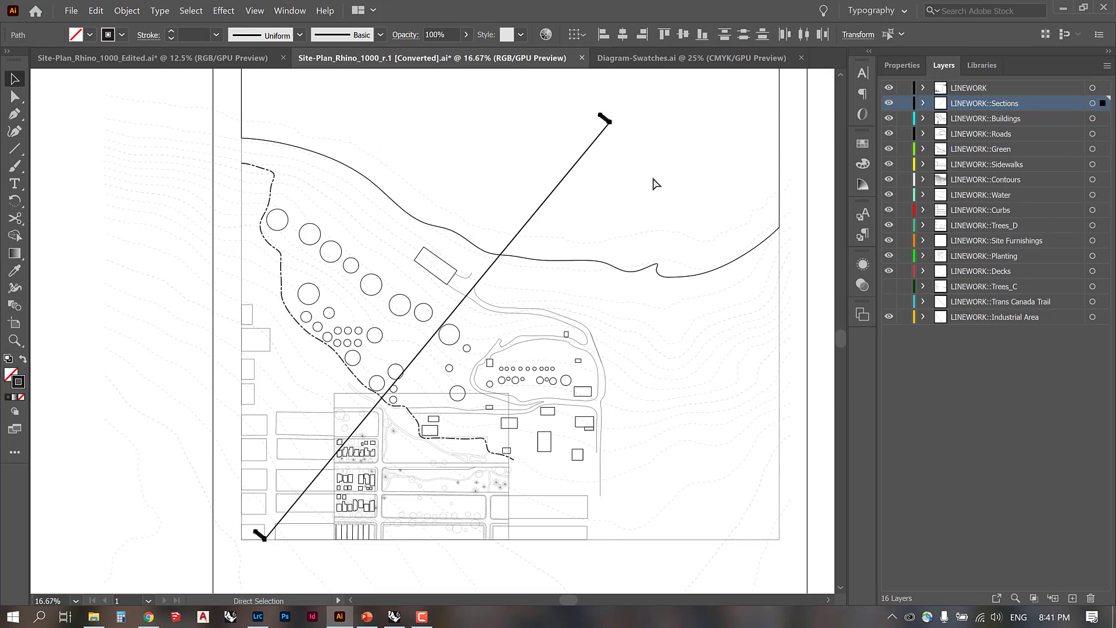
key("ctrl+g")
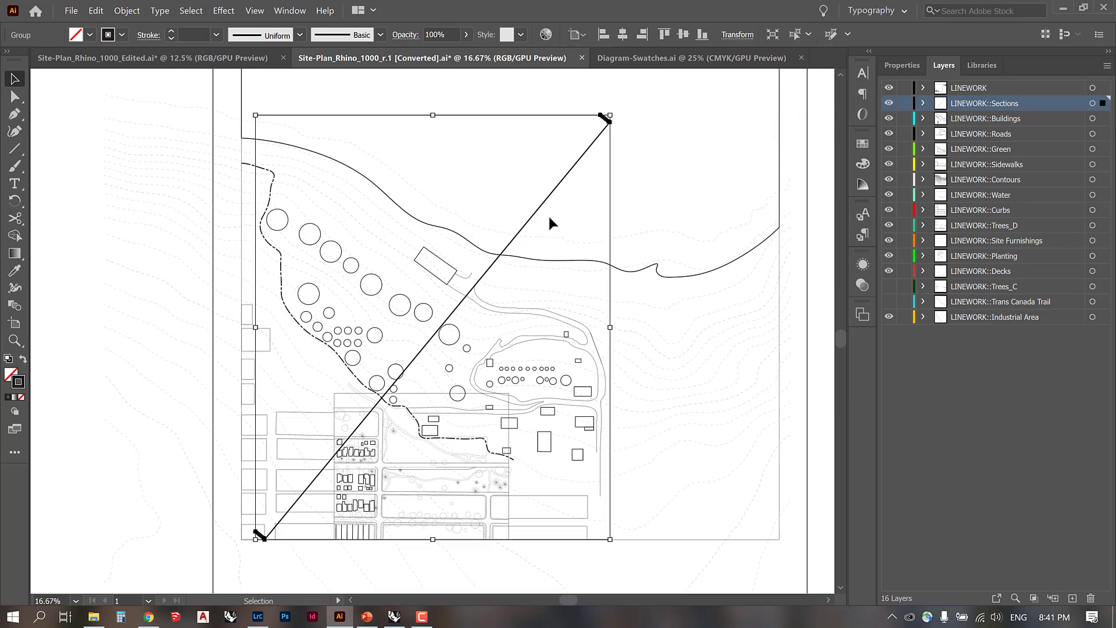
Step: Create a layer named L_ANNOTATION above LINEWORK and move the grouped section marker onto it
left_click(997, 86)
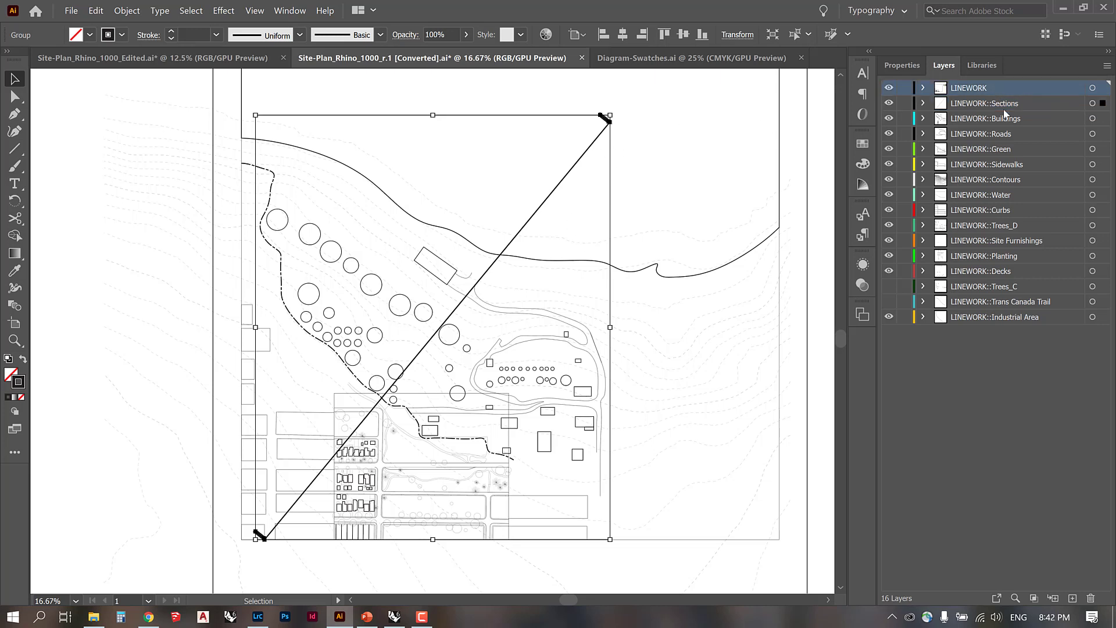
left_click(1073, 598)
double_click(969, 89)
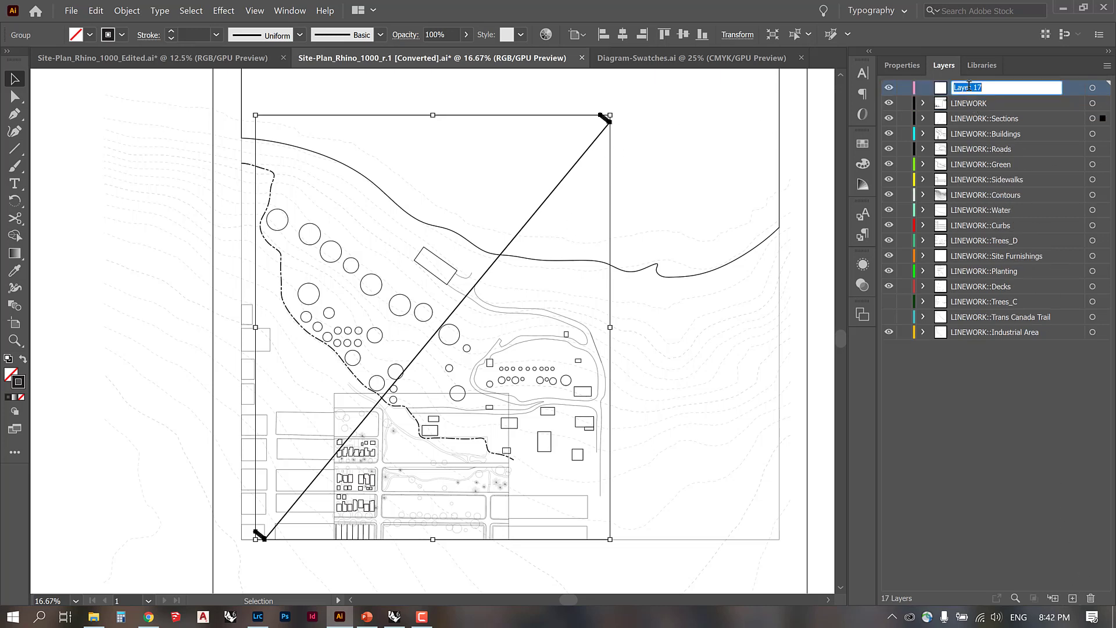
type("L_ANNOTATION")
key("Return")
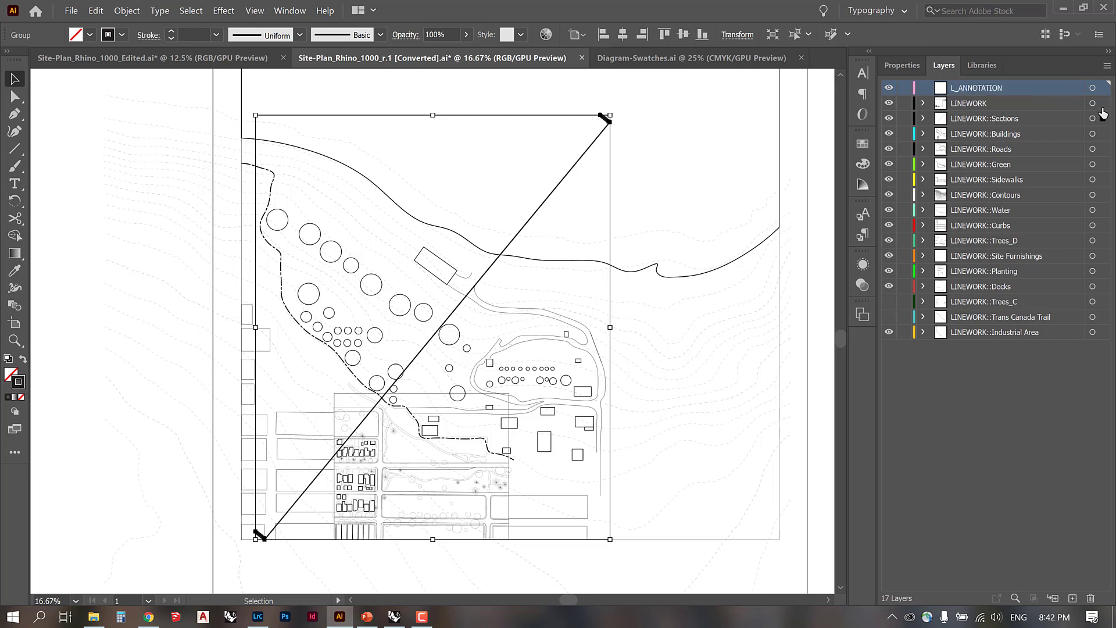
left_click_drag(1103, 91, 1104, 91)
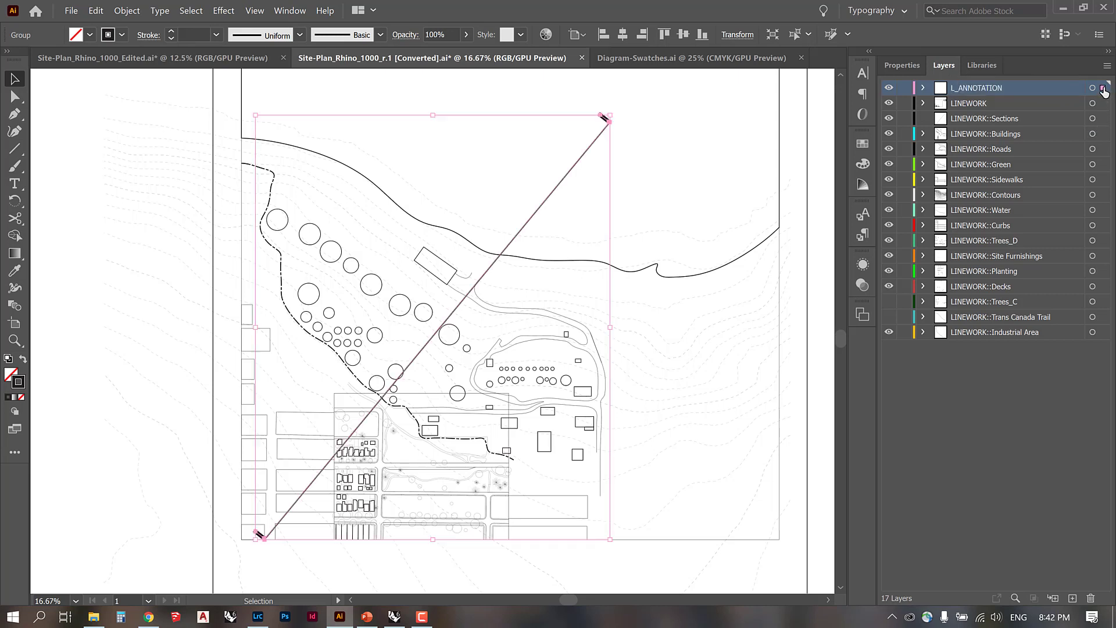
left_click(724, 125)
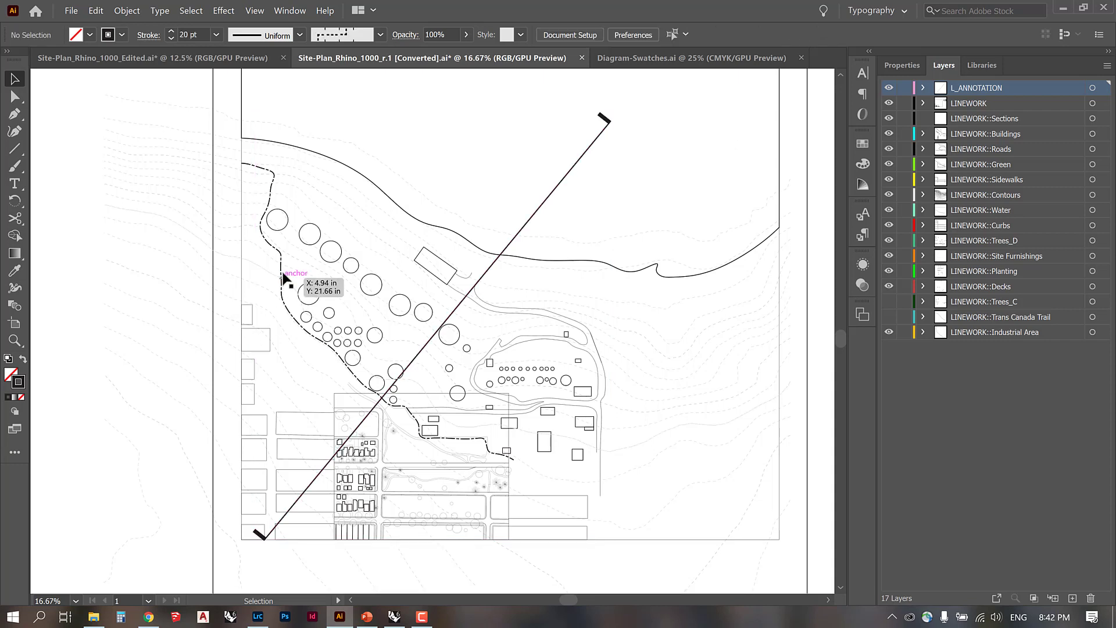
Step: Show the Trans Canada Trail layer and move the trail line and the industrial area boundary onto L_ANNOTATION
left_click(283, 278)
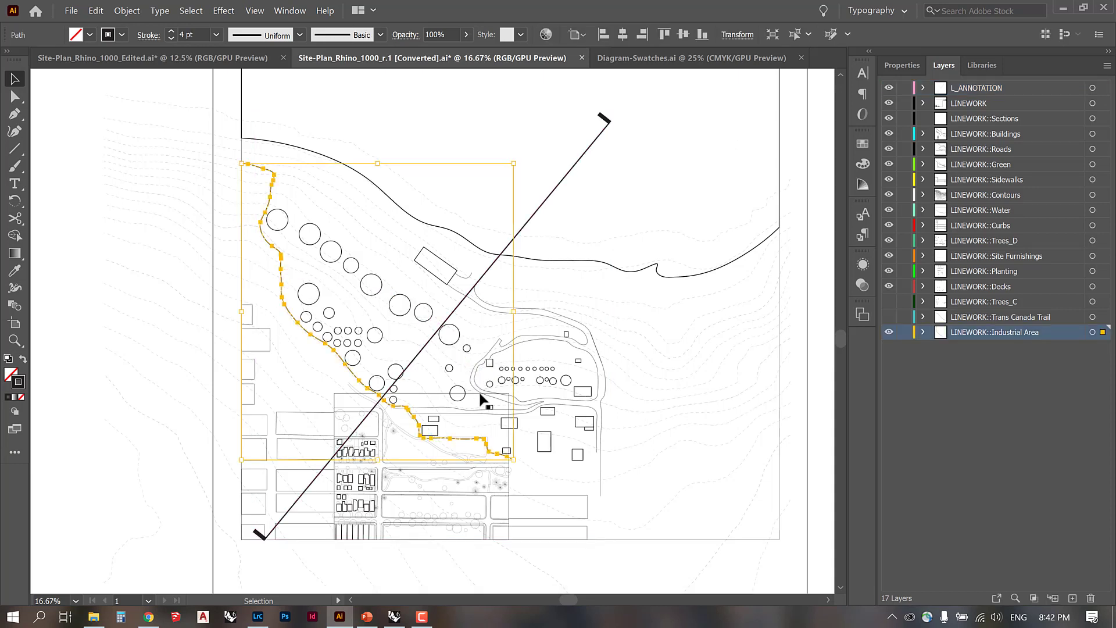
left_click(888, 317)
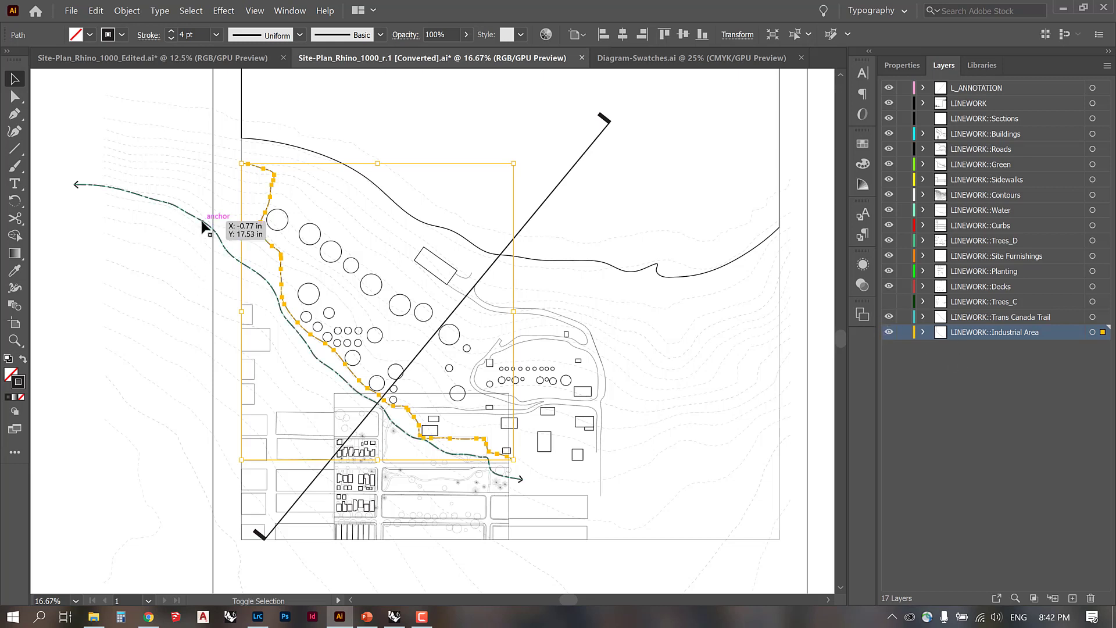
left_click(208, 229, "shift")
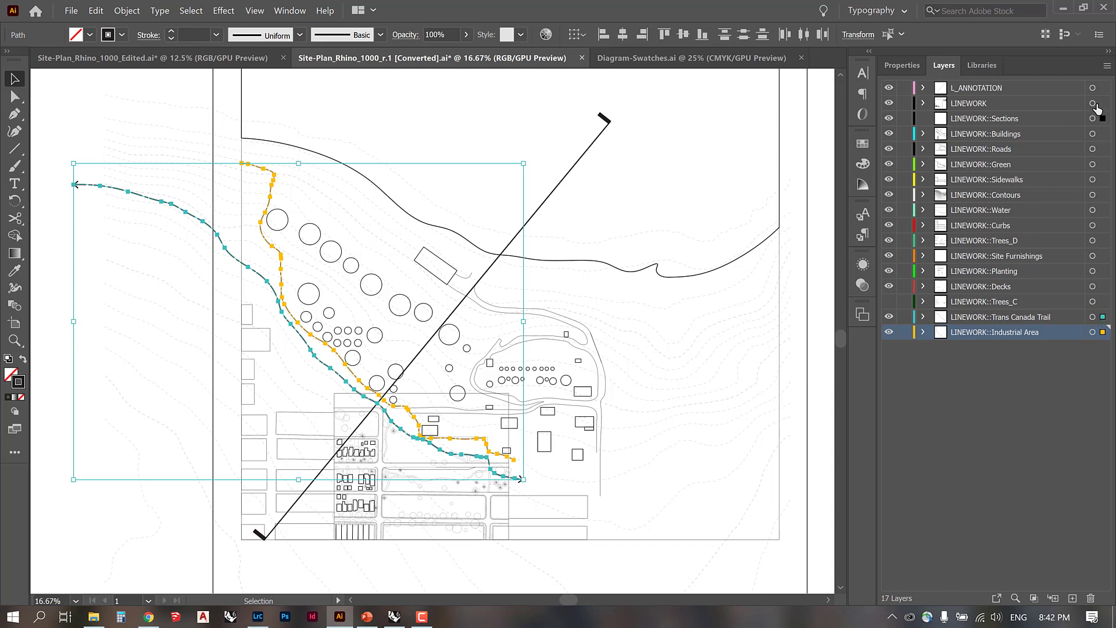
left_click_drag(1103, 317, 1101, 91)
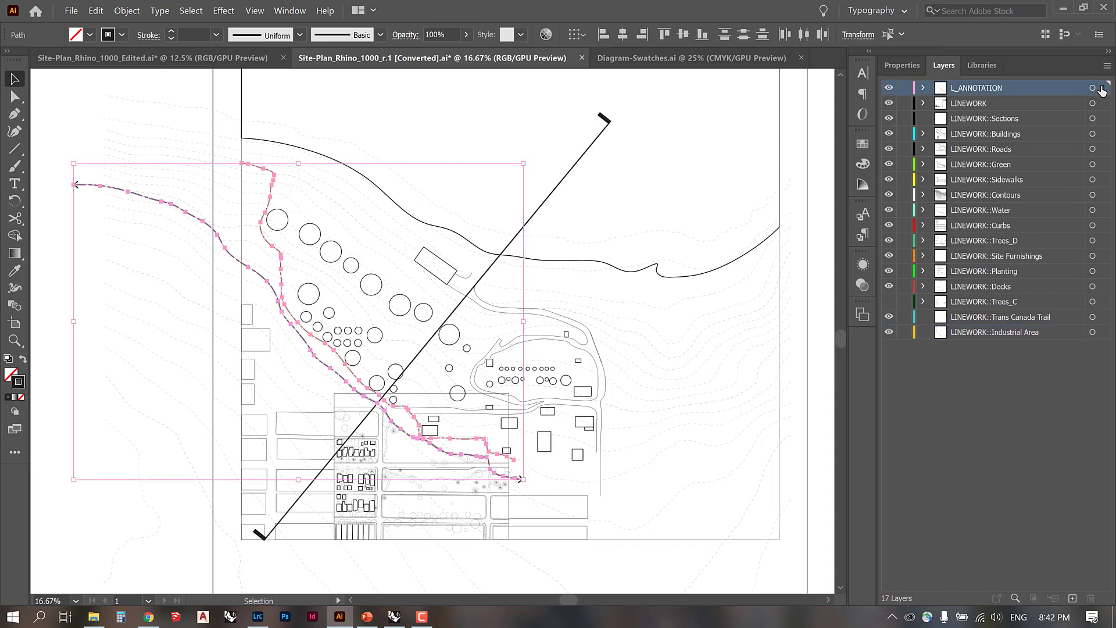
left_click(890, 89)
left_click(890, 88)
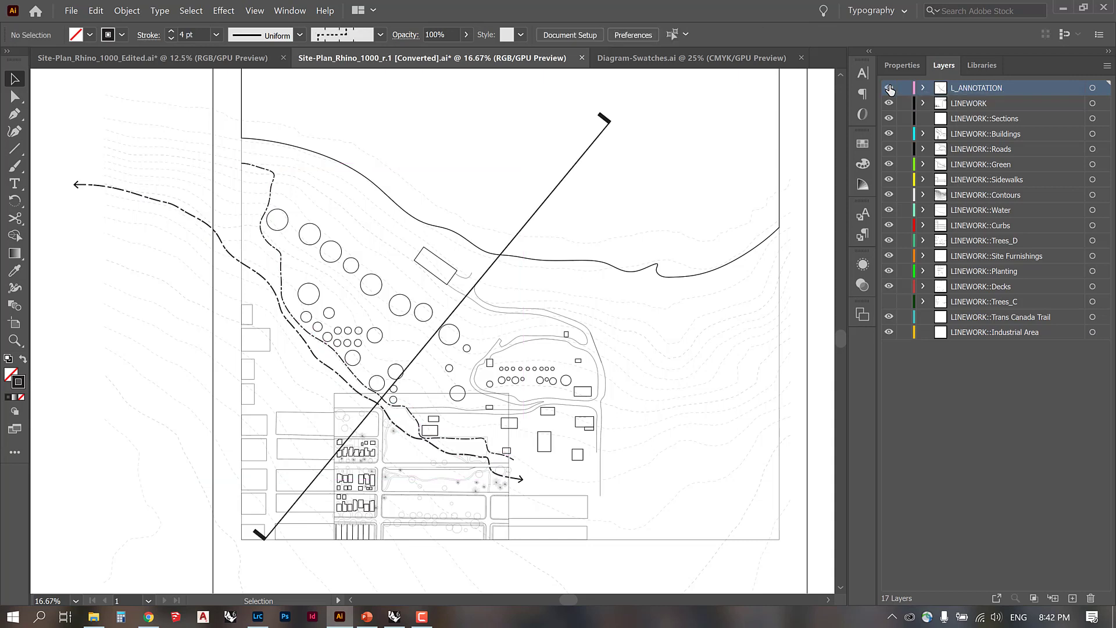
Step: Delete the small rectangular frame surrounding the detailed street blocks on the LINEWORK layer
left_click(335, 401)
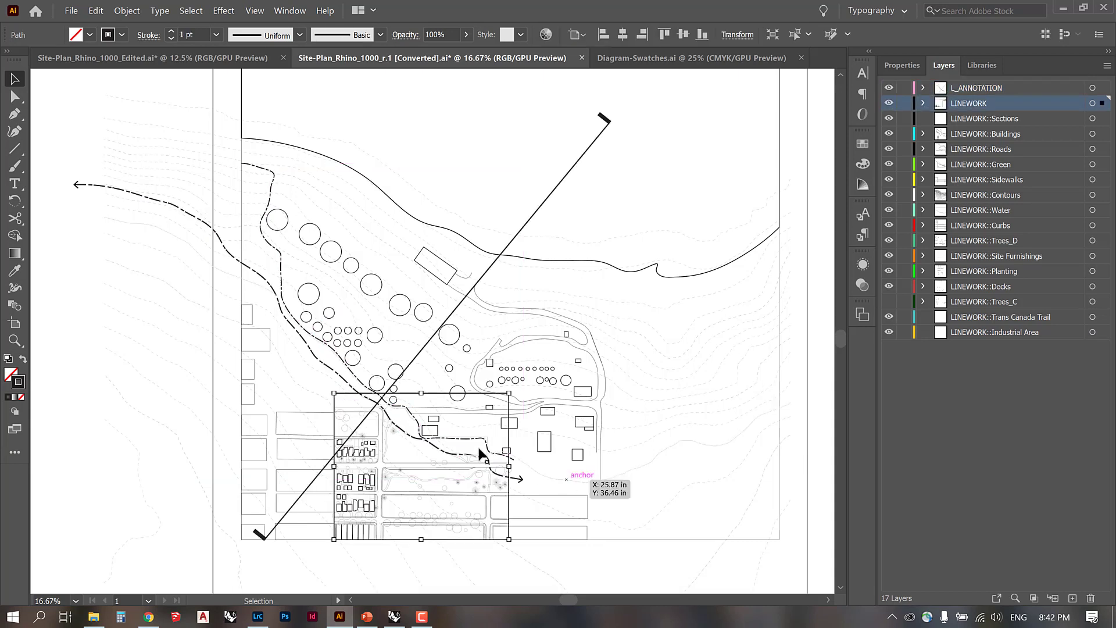
left_click(514, 447)
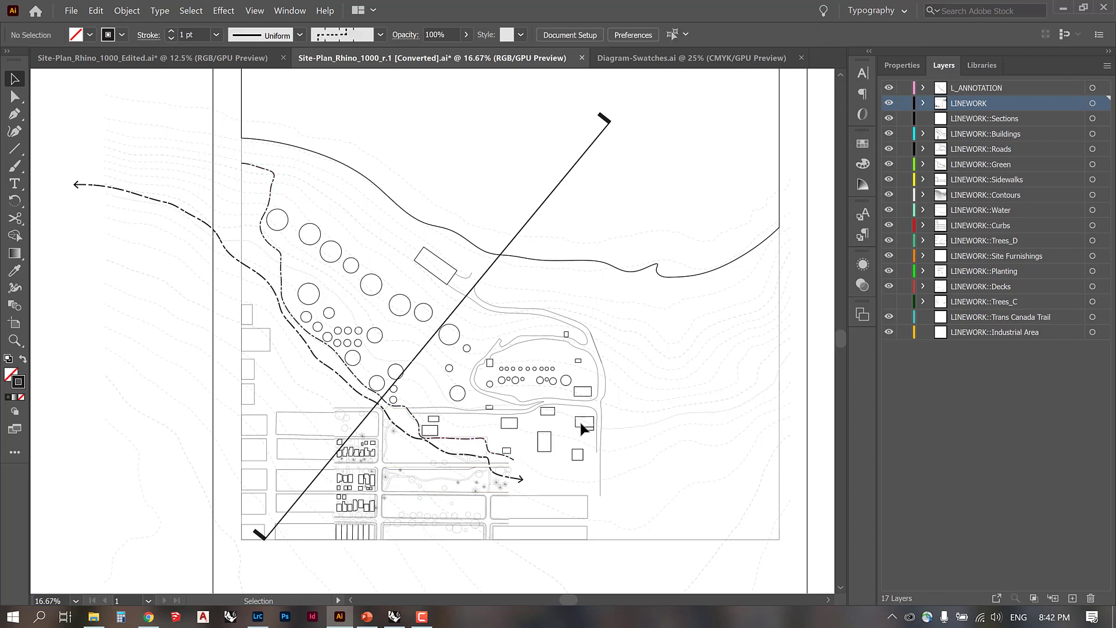
key("ctrl+minus")
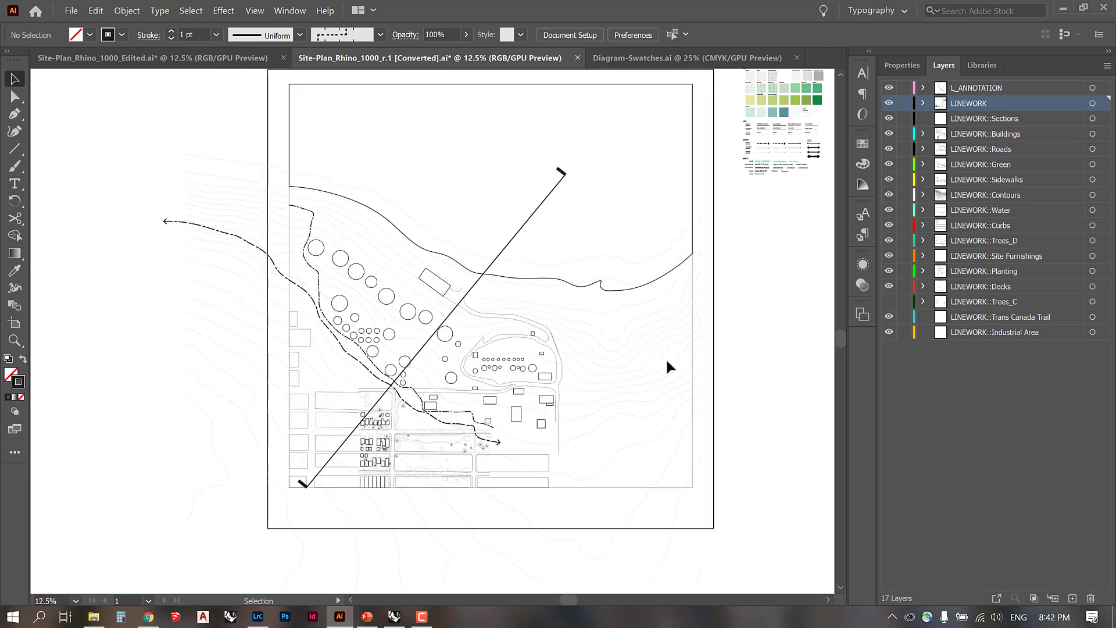
left_click_drag(706, 349, 727, 291)
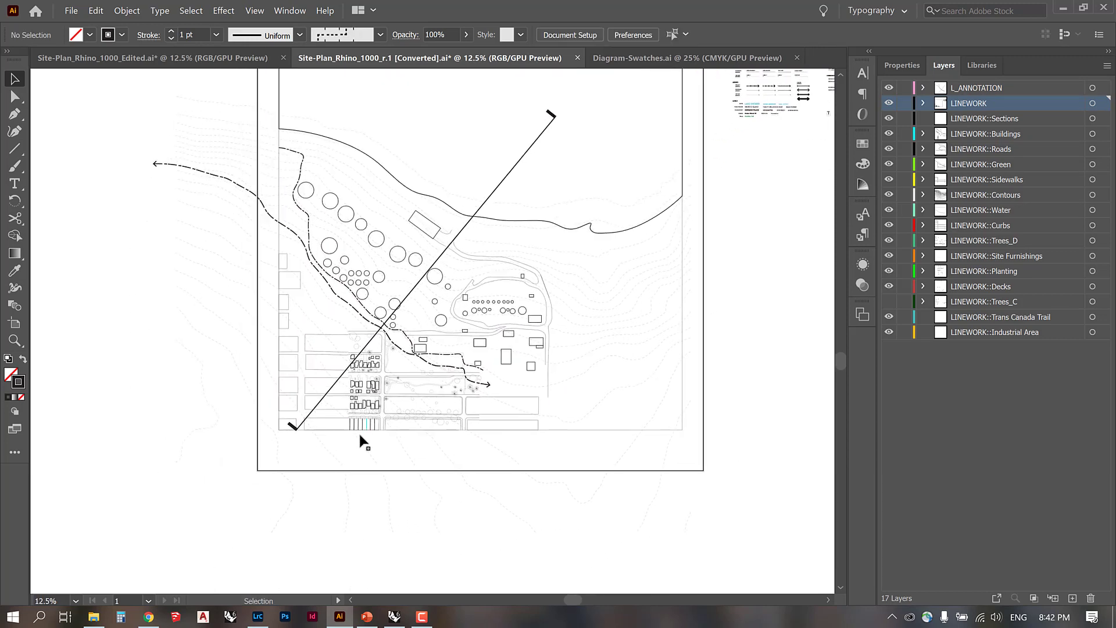
Step: Delete the row of narrow rectangles on the Buildings layer in the block along the plan's lower edge
key("ctrl+plus")
key("ctrl+plus")
key("ctrl+plus")
left_click_drag(323, 417, 522, 181)
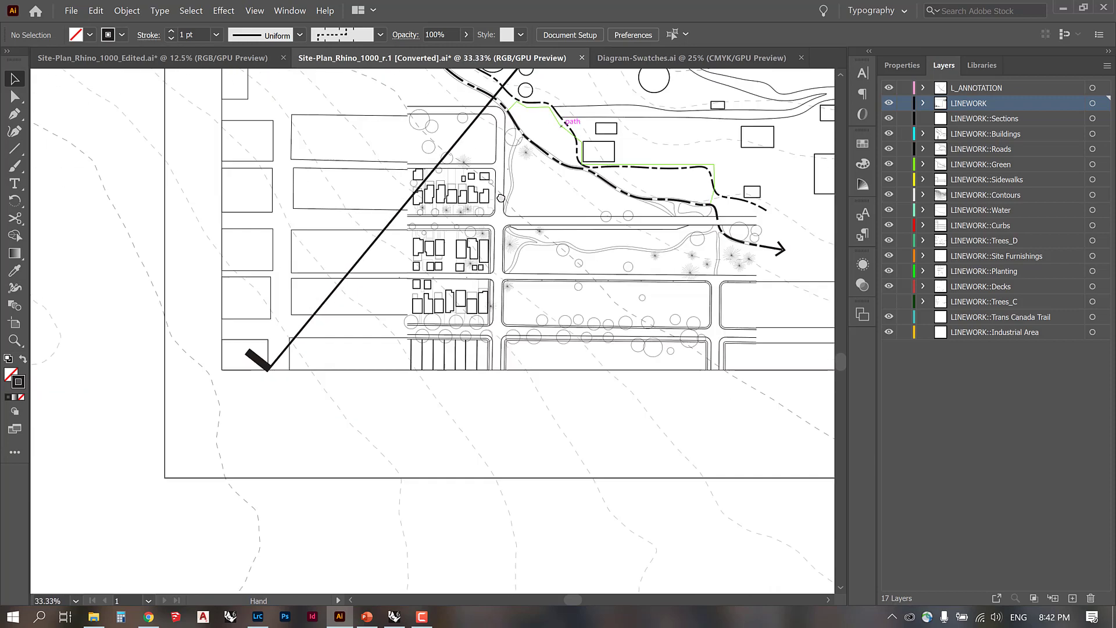
left_click(477, 351)
key("ctrl+plus")
left_click(401, 337, "shift")
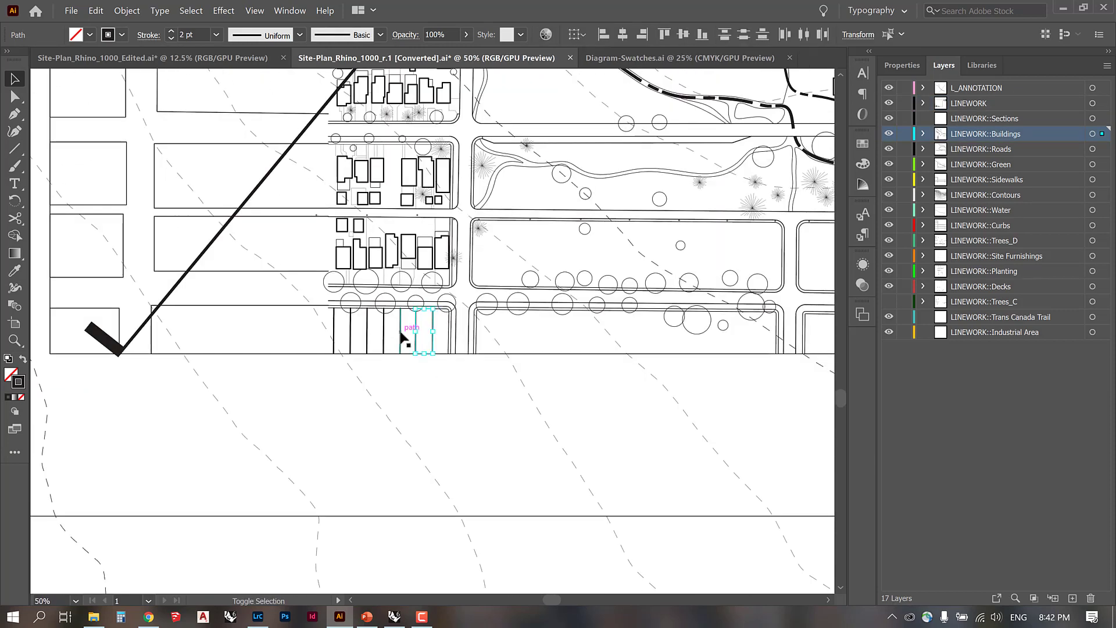
left_click(375, 336, "shift")
left_click(358, 332, "shift")
left_click(341, 325, "shift")
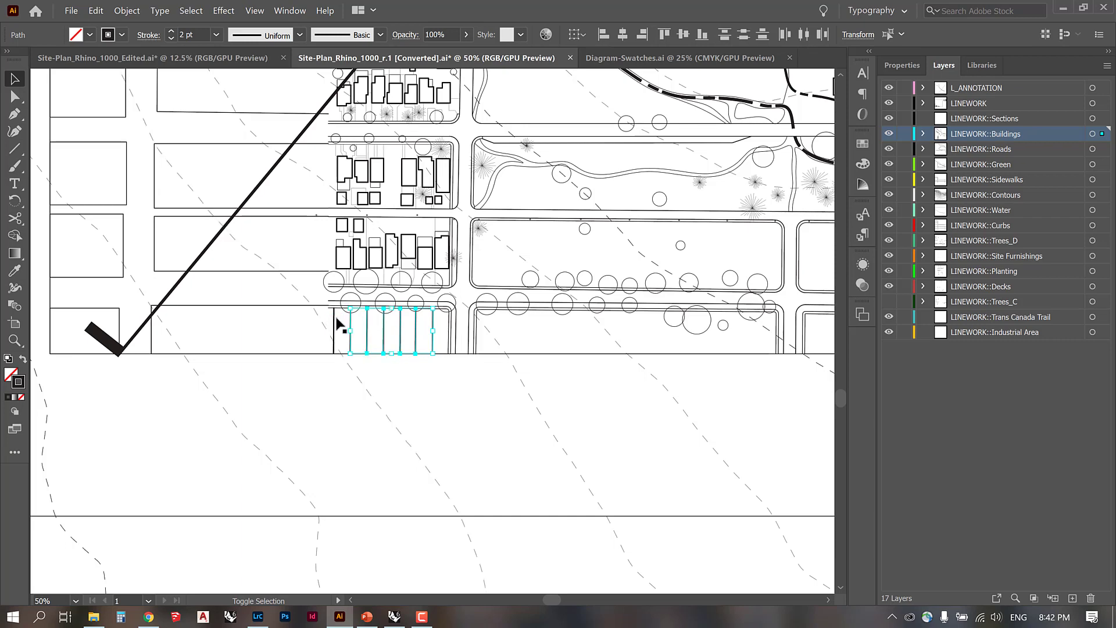
key("Delete")
Step: Copy the square frame around the site plan and paste the copy in place
key("ctrl+minus")
key("ctrl+minus")
key("ctrl+minus")
key("ctrl+minus")
left_click_drag(795, 268, 647, 356)
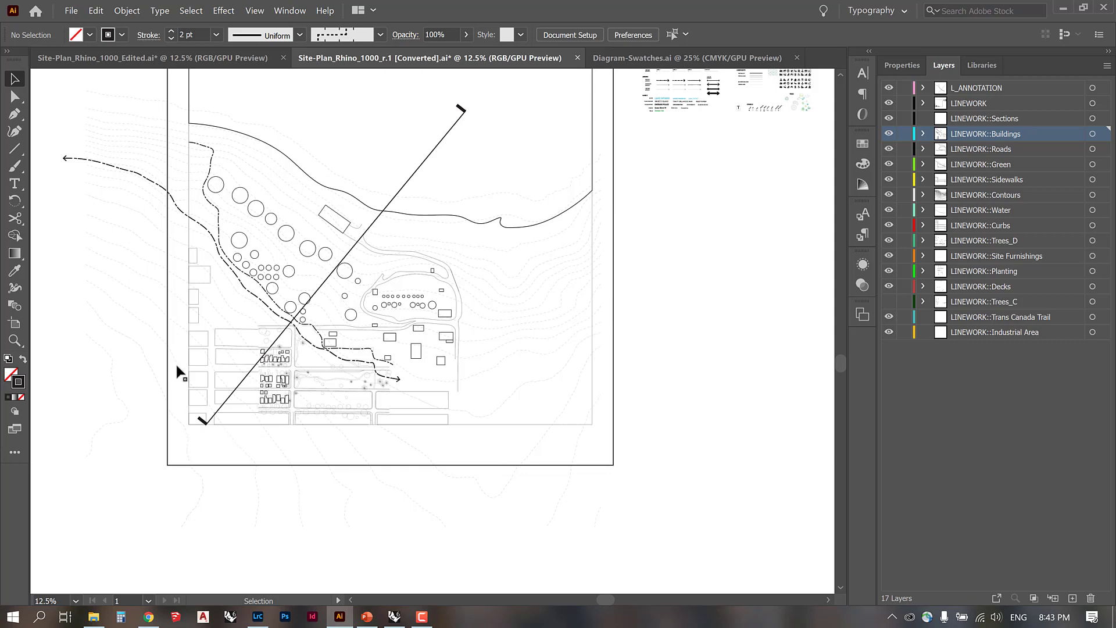
left_click(593, 349)
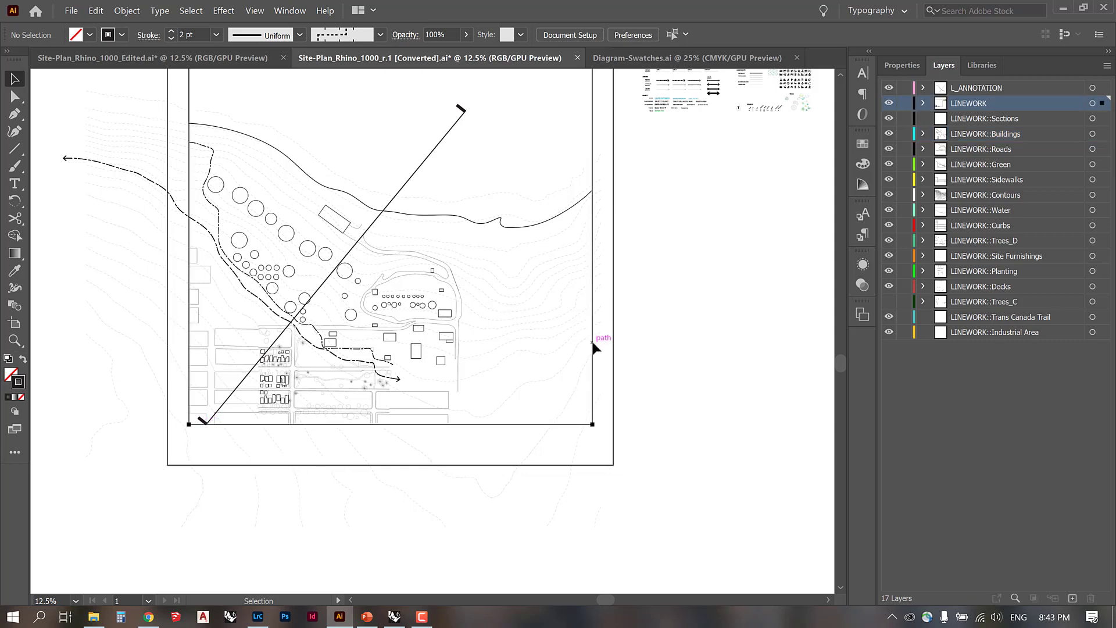
left_click(592, 342)
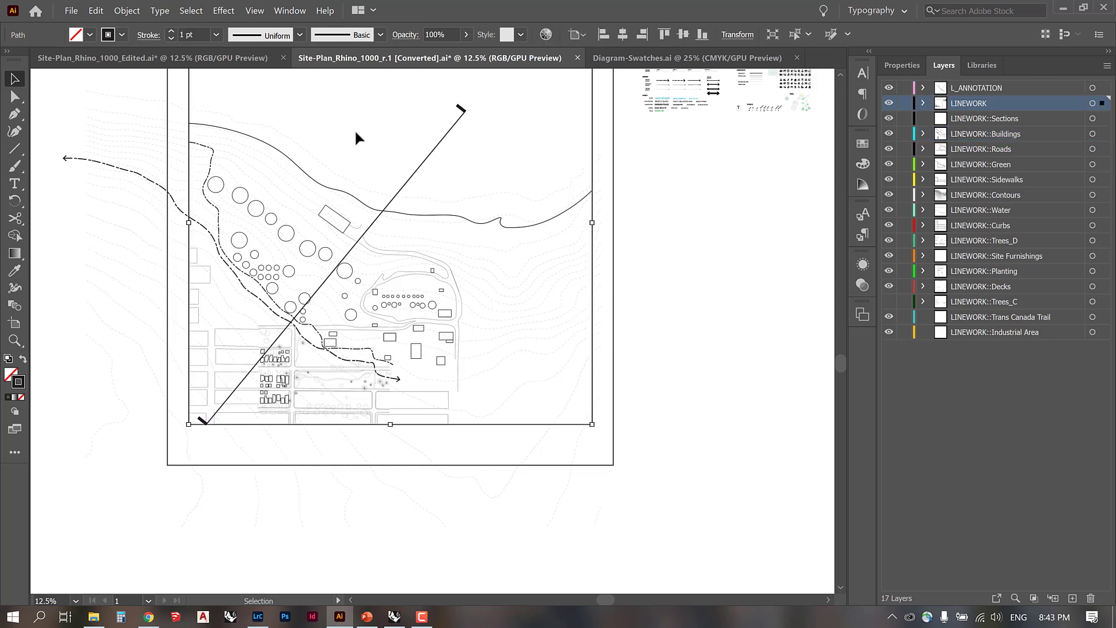
left_click_drag(681, 220, 729, 342)
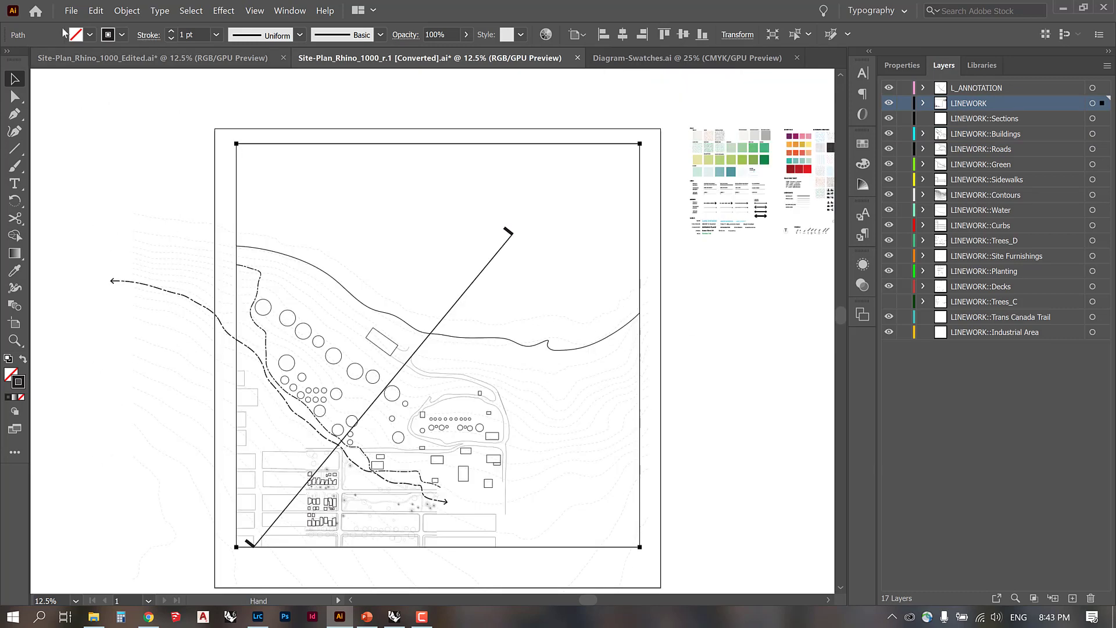
left_click(96, 11)
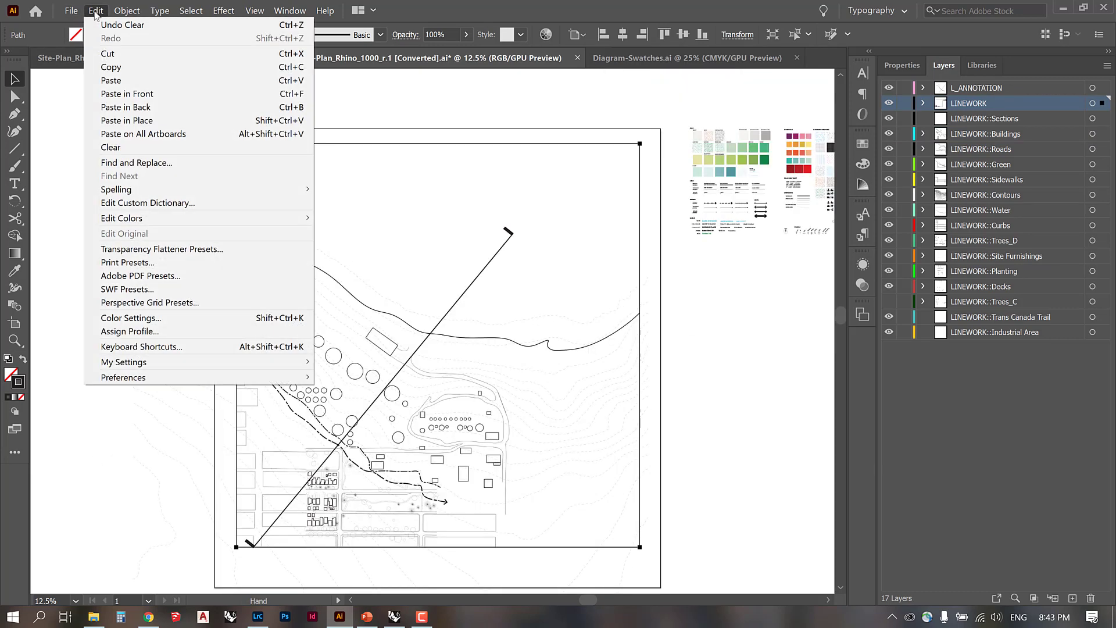
left_click(111, 67)
left_click(95, 10)
left_click(125, 121)
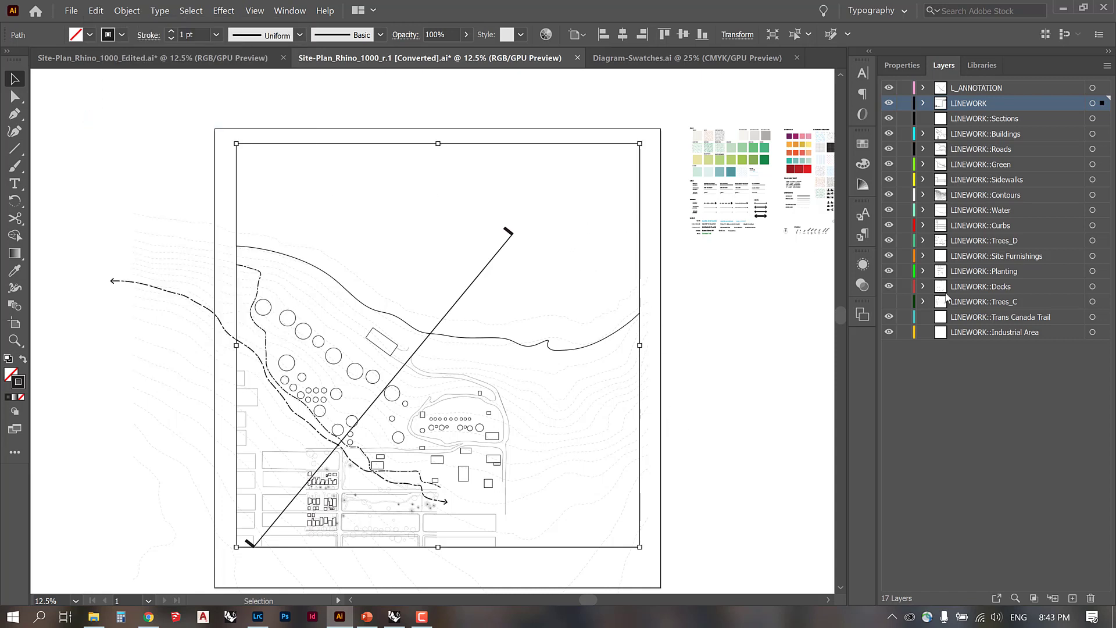
Step: Add all the contours to the selection and make a clipping mask from the square frame, then select the clipped contours
left_click(1093, 197, "shift")
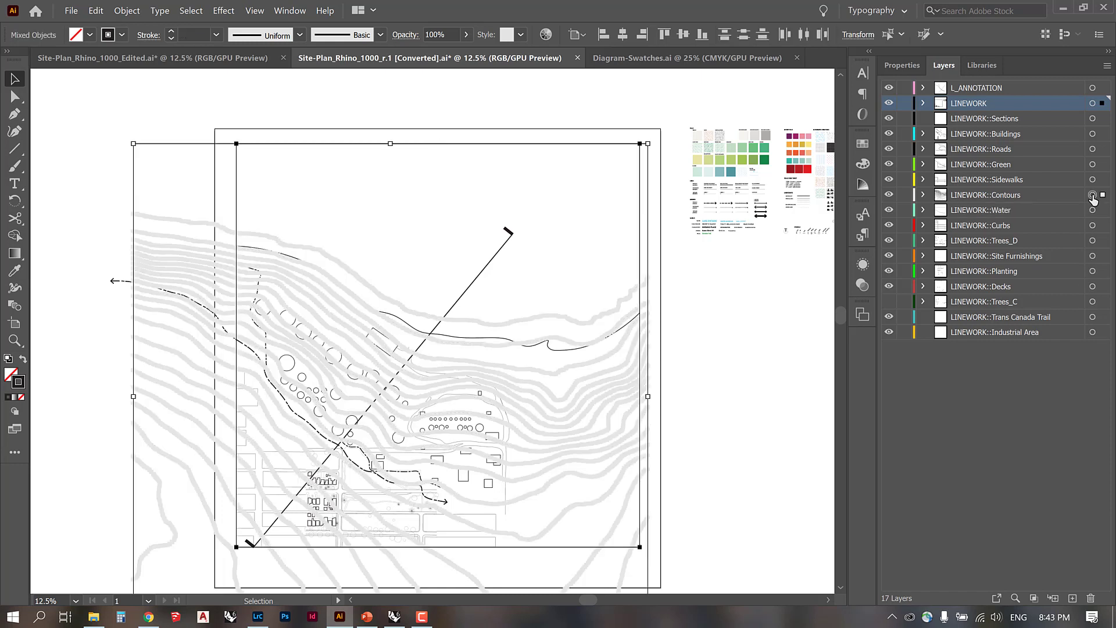
right_click(236, 202)
left_click(277, 326)
left_click(693, 392)
left_click(641, 337)
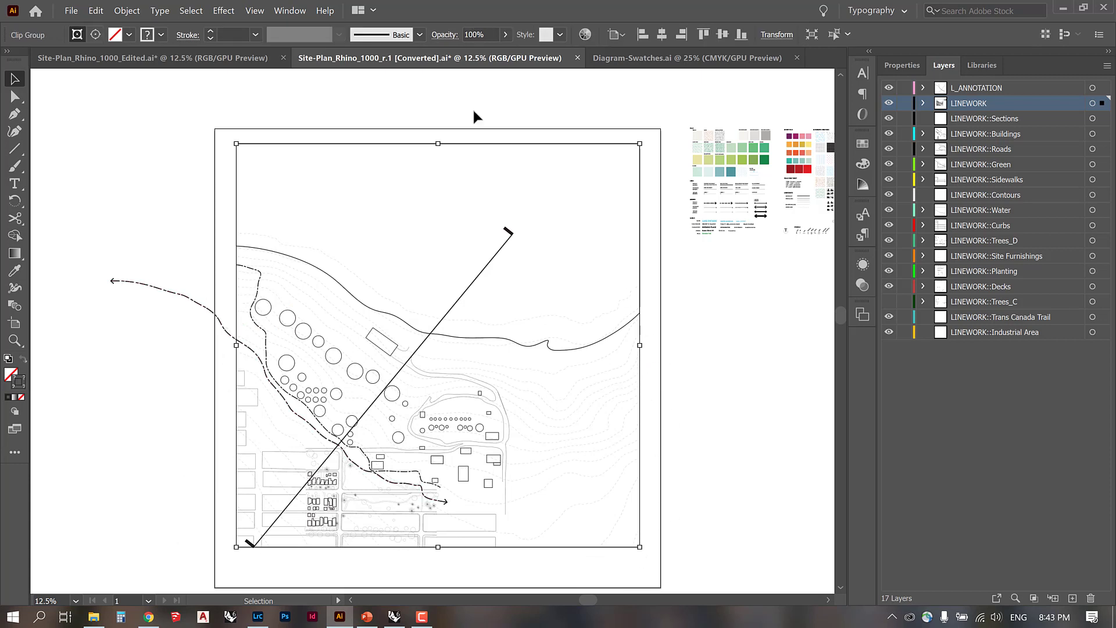
Step: Give the clipped contours a black stroke with a weight of 2 pt
left_click(8, 399)
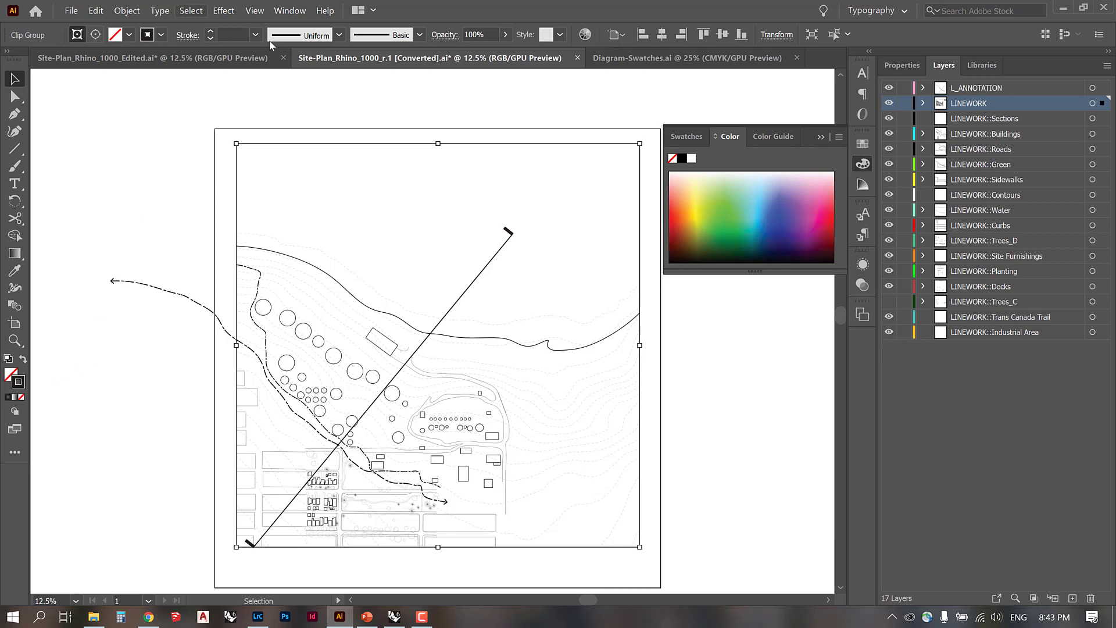
left_click(255, 35)
left_click(272, 115)
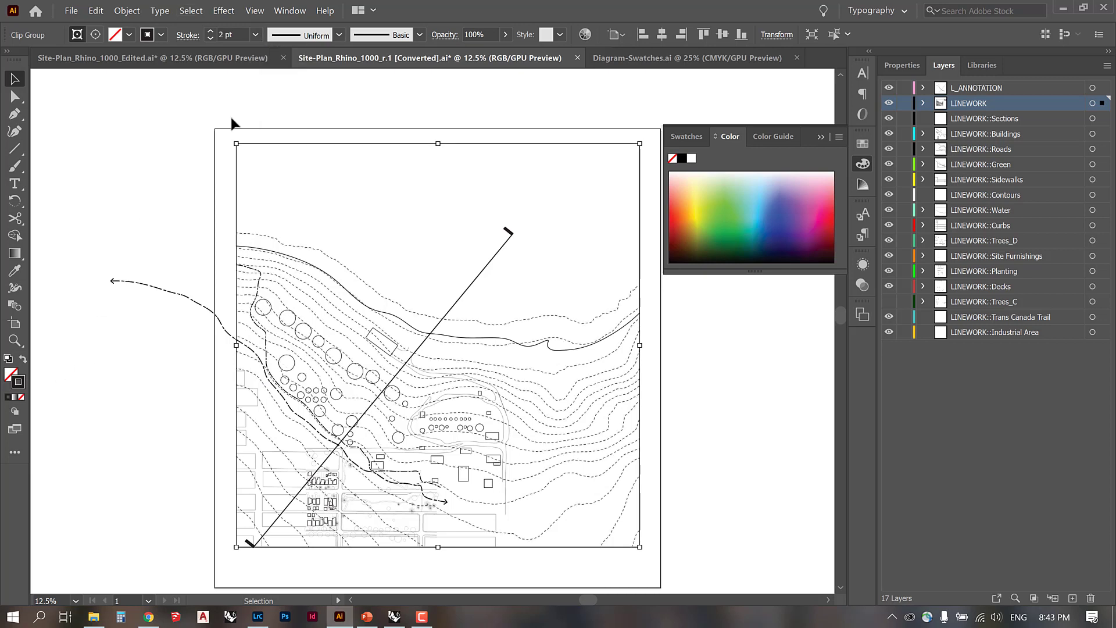
Step: Undo the black 2 pt stroke on the clipped contours, then move them to the LINEWORK::Contours layer and hide it
left_click(656, 233)
key("ctrl+z")
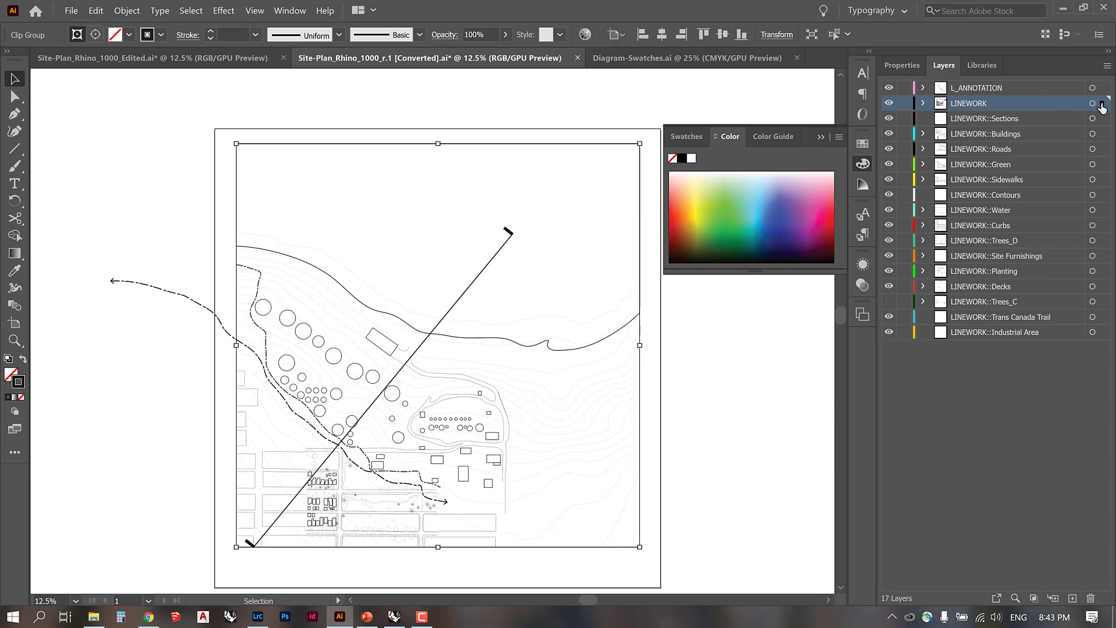
left_click(1103, 198)
left_click(889, 194)
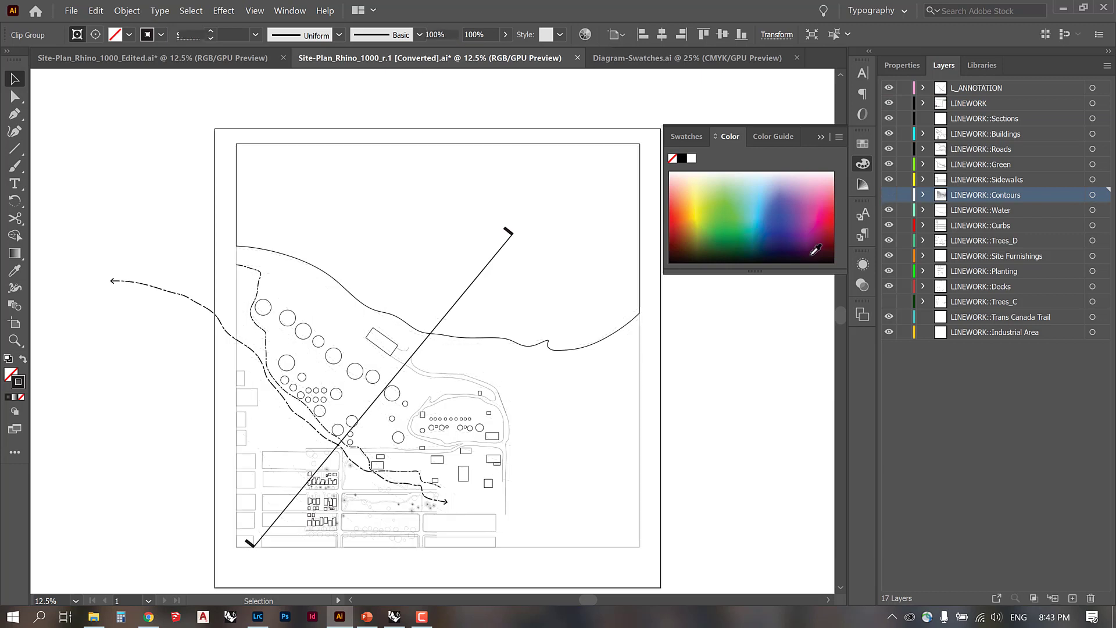
Step: Set the stroke weight of the square frame around the site plan to 2 pt
left_click(641, 371)
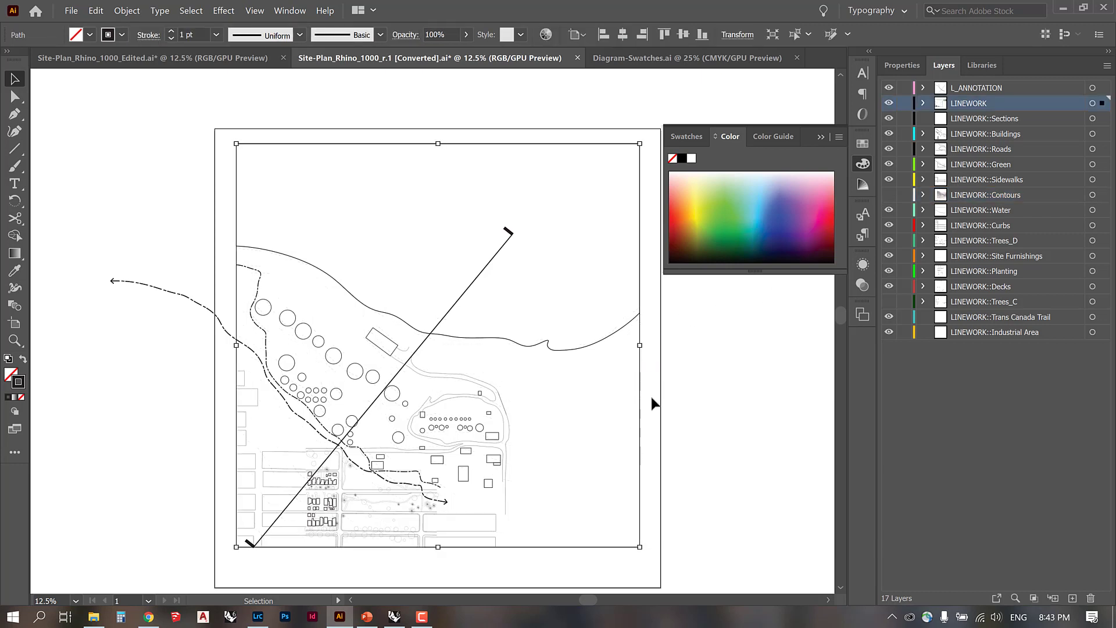
left_click(214, 35)
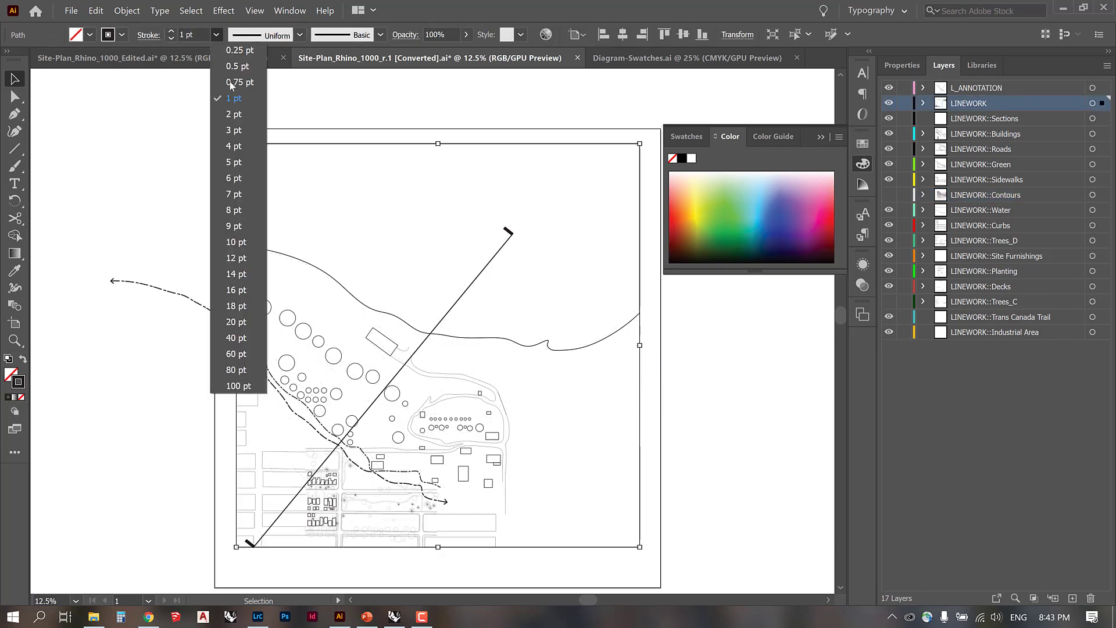
left_click(229, 118)
left_click(155, 120)
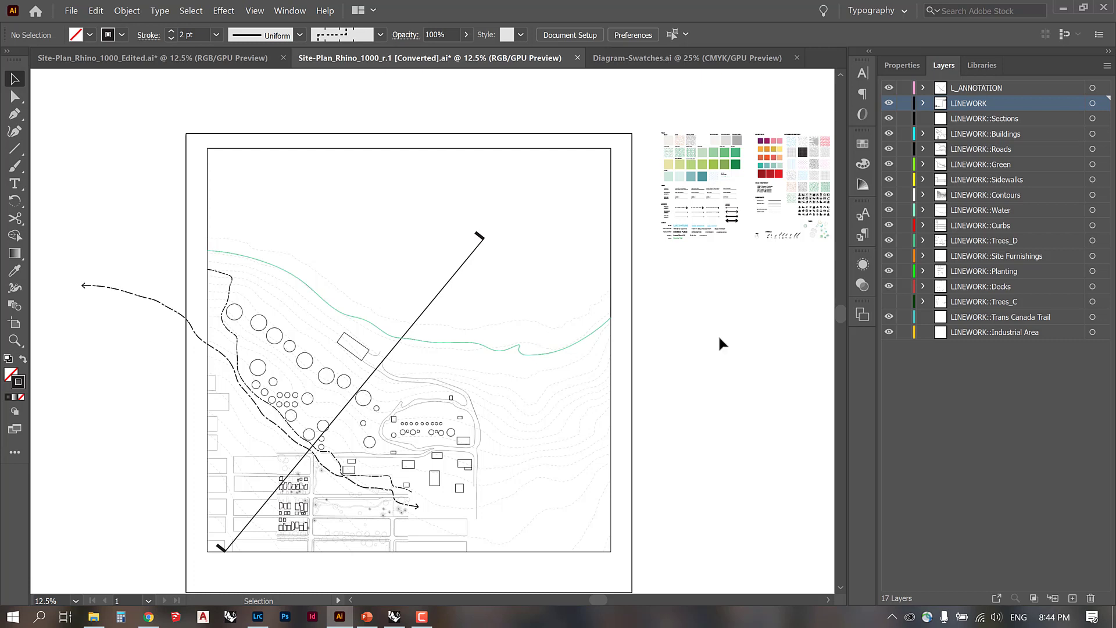
Step: Hide every layer except LINEWORK and LINEWORK::Water, and join the shoreline with the upper part of the frame into one closed outline
left_click_drag(889, 118, 890, 336)
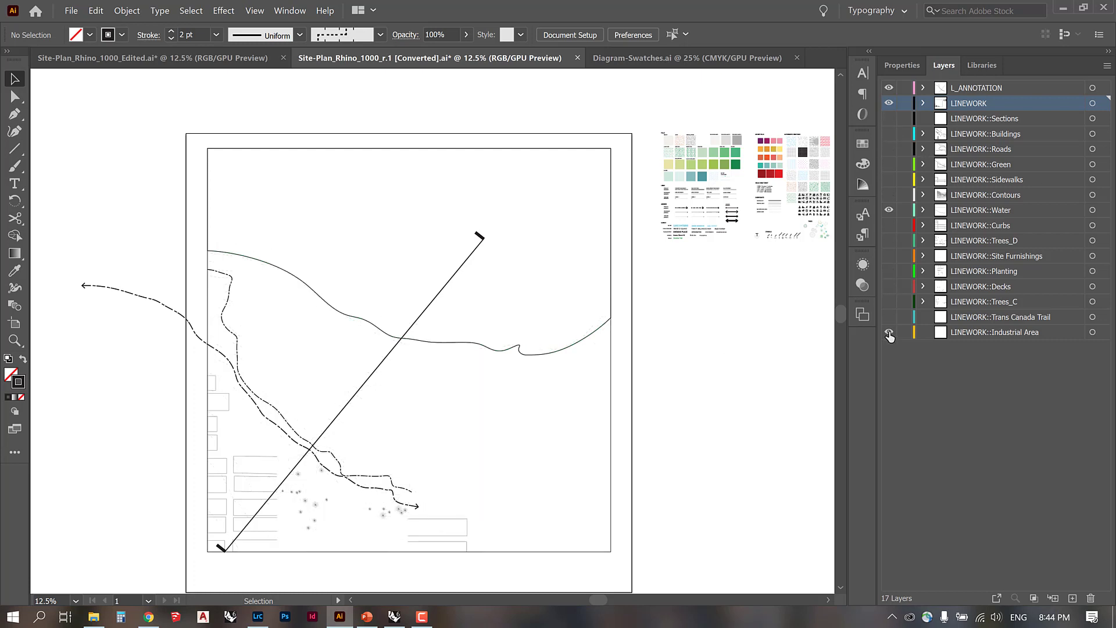
left_click(890, 87)
left_click(586, 337)
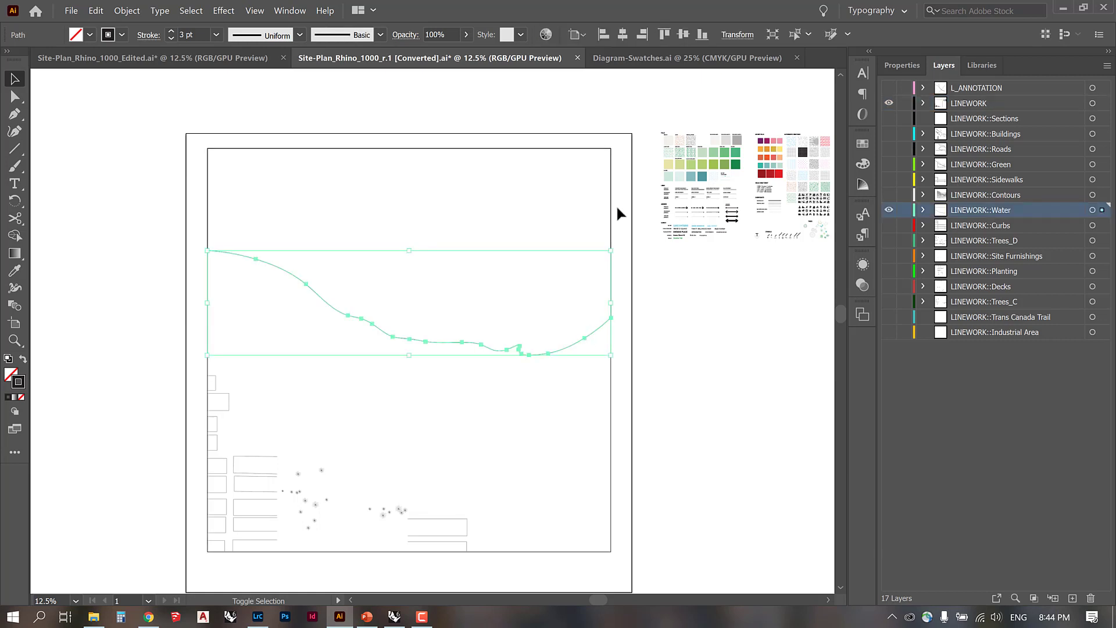
left_click_drag(605, 275, 616, 330)
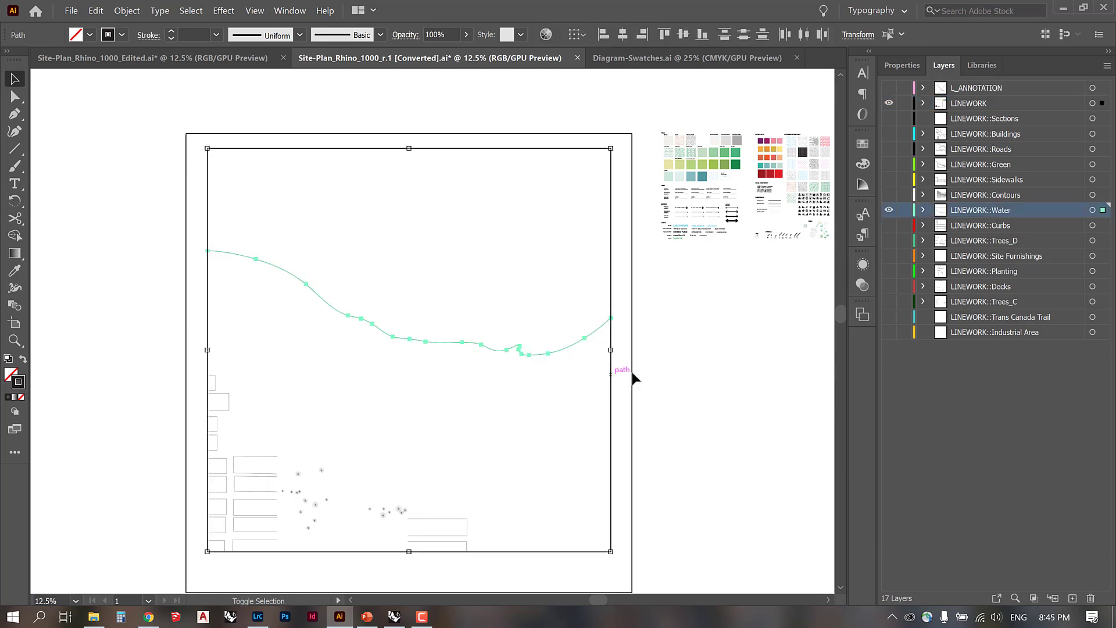
left_click(611, 374, "shift")
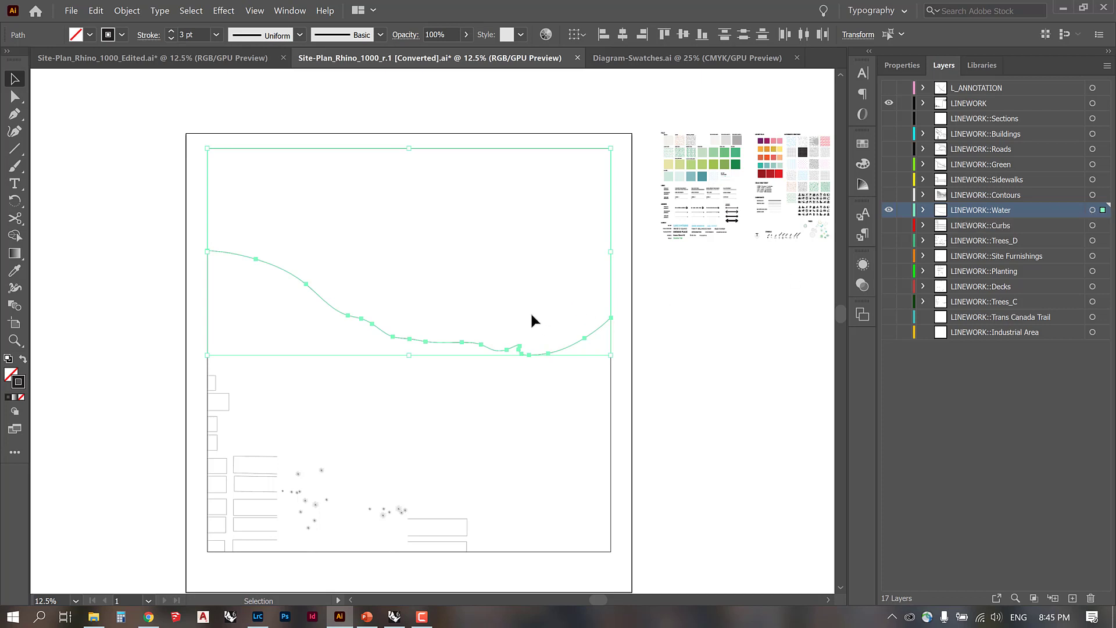
right_click(356, 280)
left_click(382, 361)
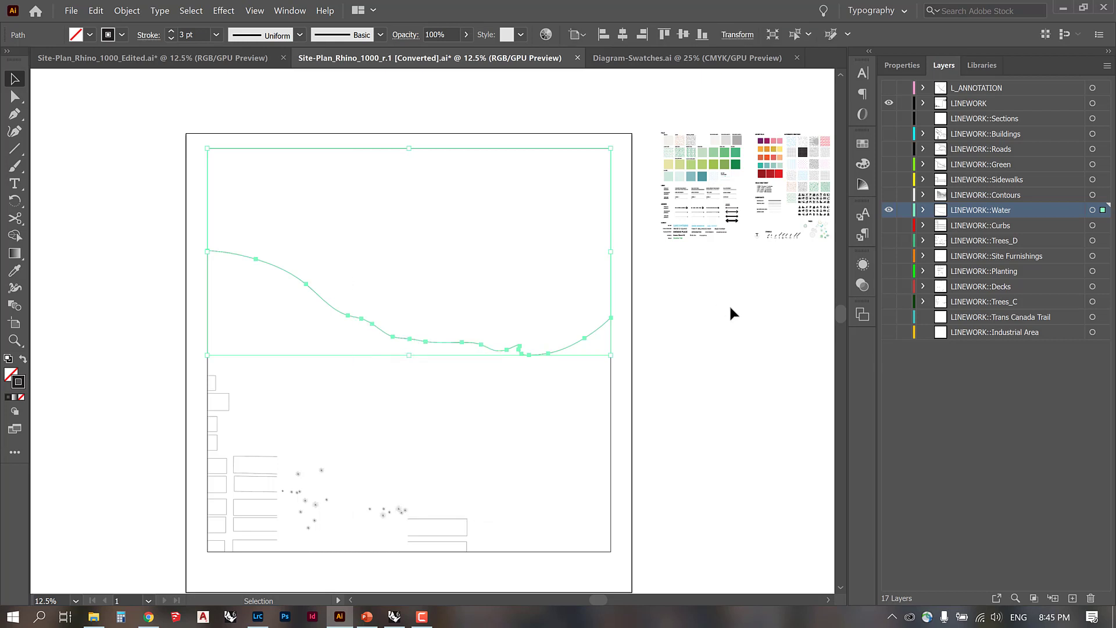
left_click(730, 312)
Step: Fill the closed water outline with the pale grey-green colour BCC9C8
left_click(389, 335)
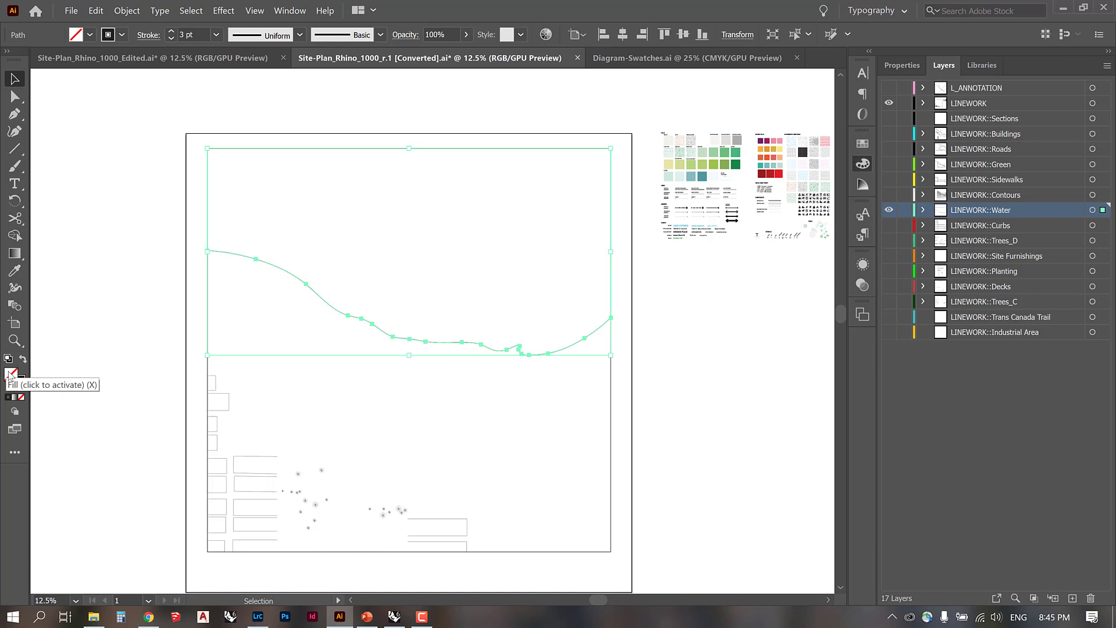
double_click(10, 375)
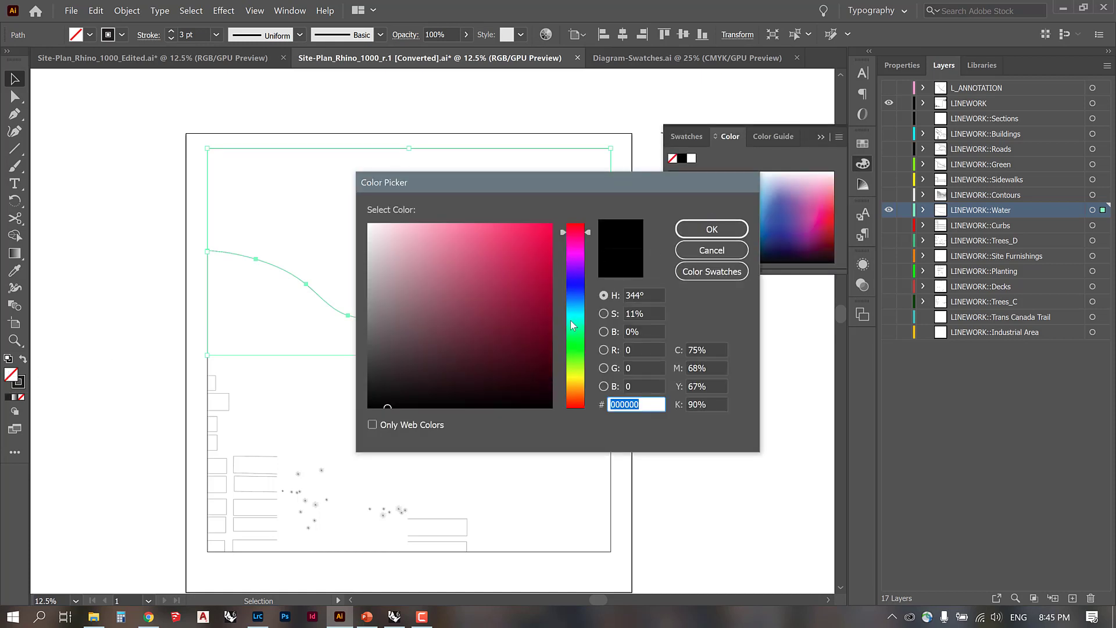
left_click(575, 314)
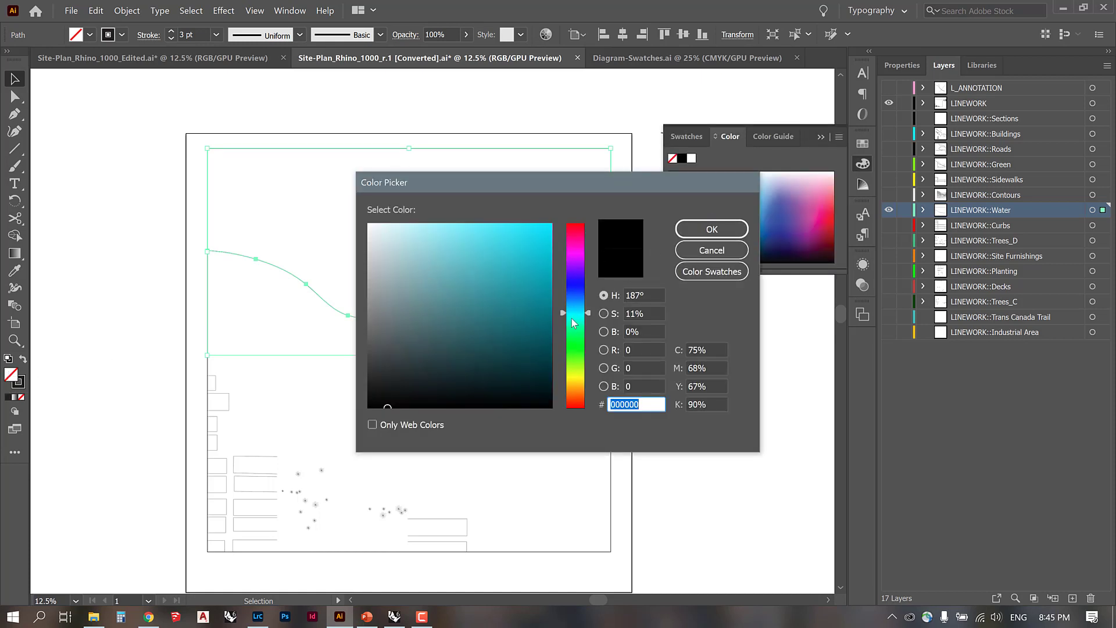
left_click(573, 319)
left_click(382, 259)
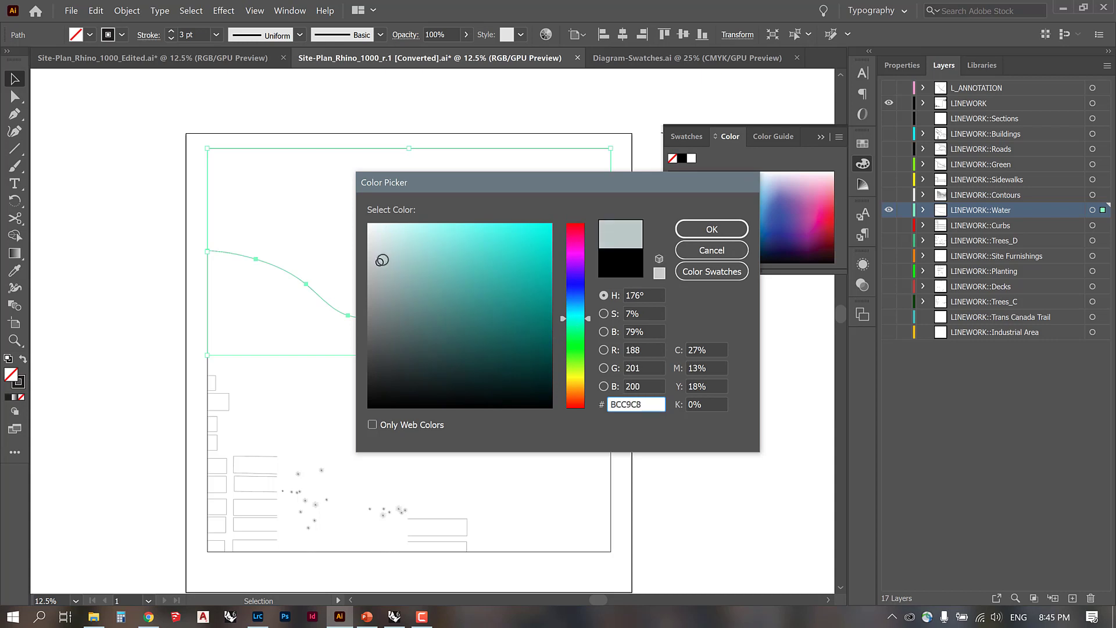
left_click(711, 229)
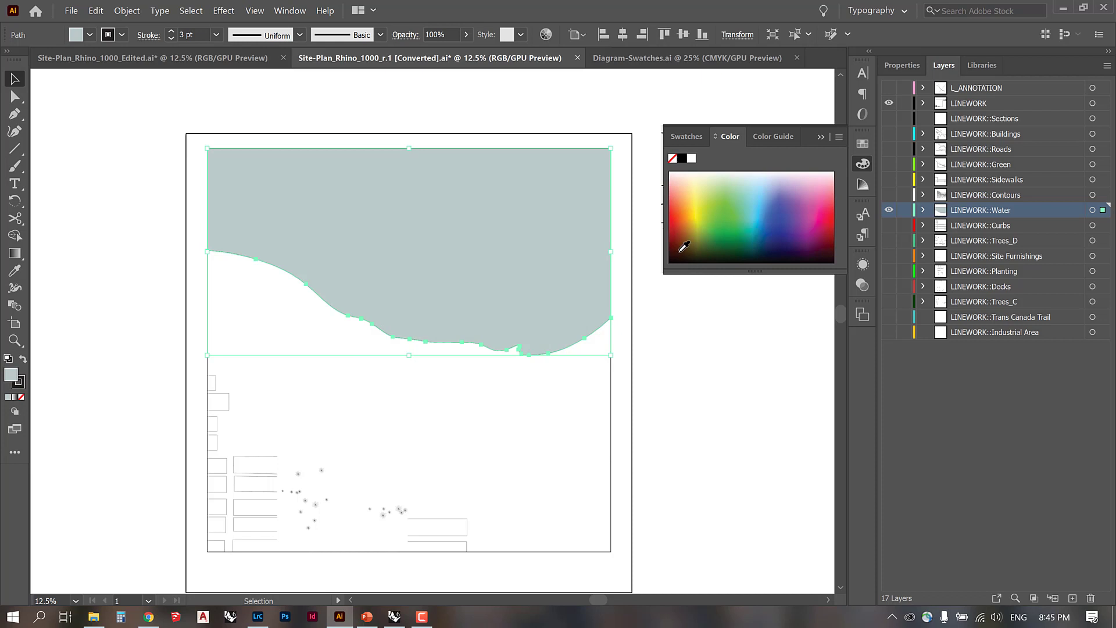
left_click(820, 138)
Step: Set the plain block outlines in the plan's lower part to 0.5 pt, and show the hidden layers except L_ANNOTATION and LINEWORK::Trees_C
key("ctrl+minus")
left_click(256, 487)
key("ctrl+plus")
key("ctrl+plus")
key("ctrl+plus")
left_click_drag(302, 478, 417, 304)
left_click_drag(581, 434, 540, 520)
left_click_drag(211, 520, 116, 197)
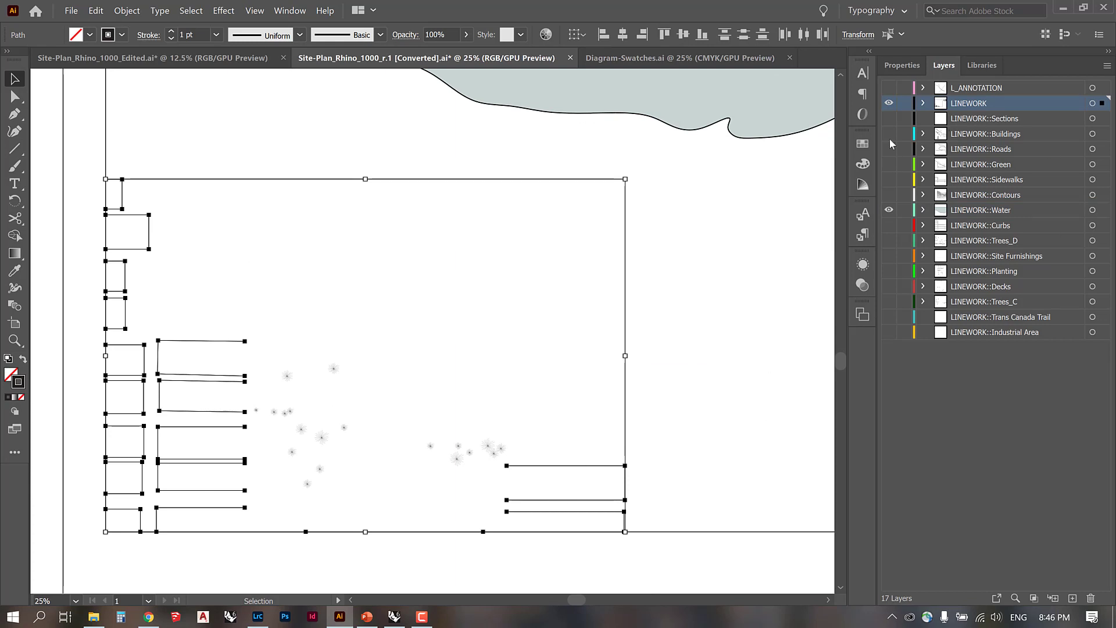
left_click_drag(889, 119, 885, 332)
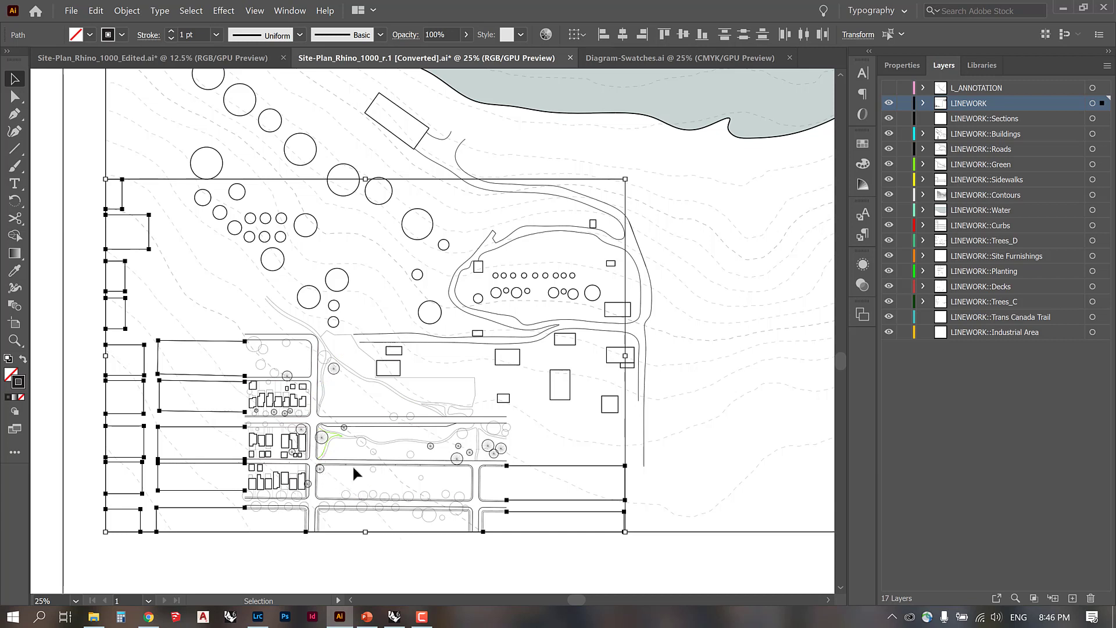
left_click(889, 303)
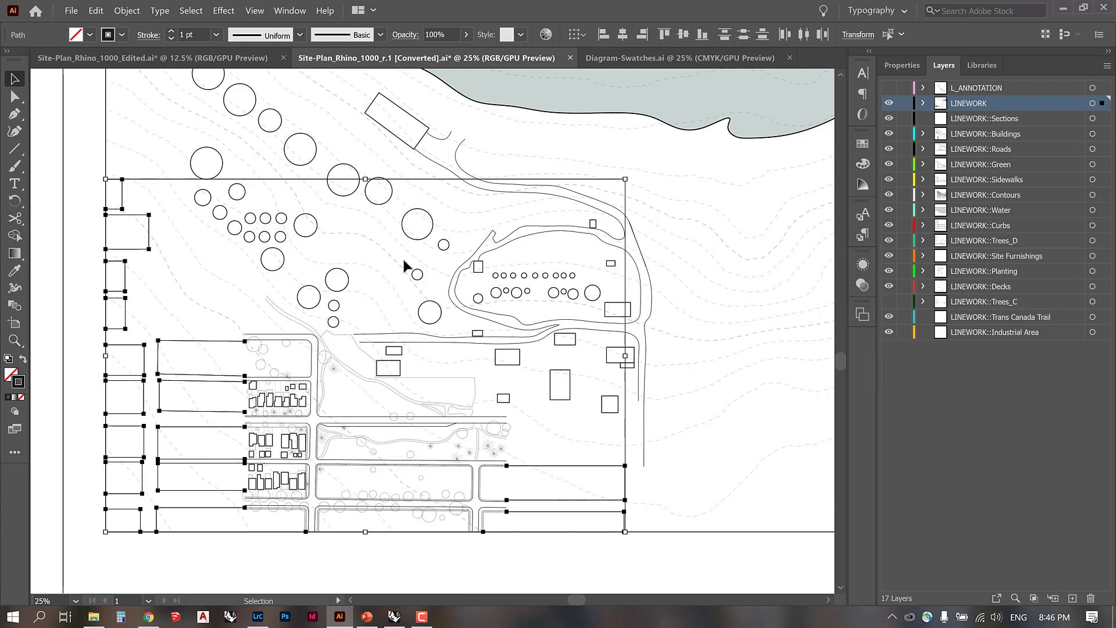
left_click(216, 34)
left_click(229, 69)
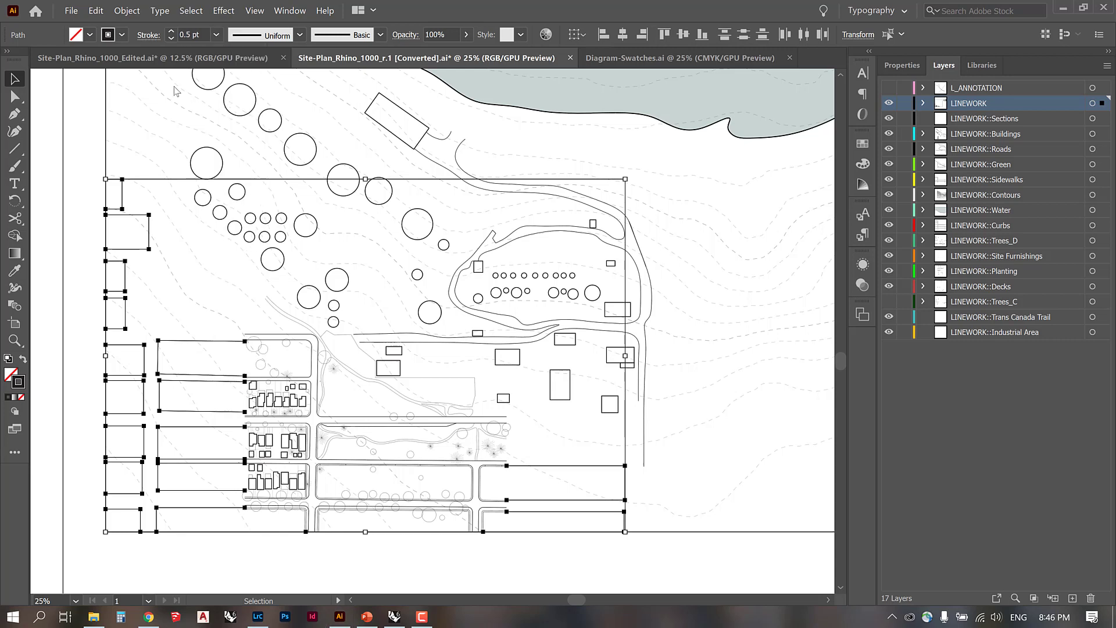
left_click(48, 185)
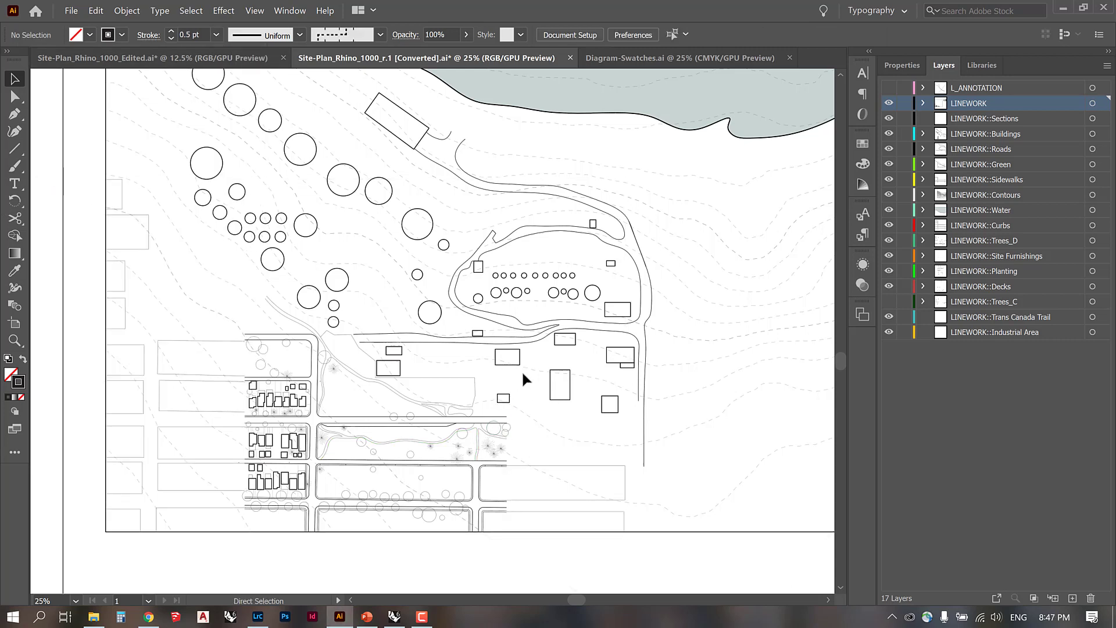
Step: Move the LINEWORK::Water layer to the end of the layer order and place LINEWORK::Contours directly above it
key("ctrl+minus")
key("ctrl+minus")
left_click_drag(714, 289, 648, 358)
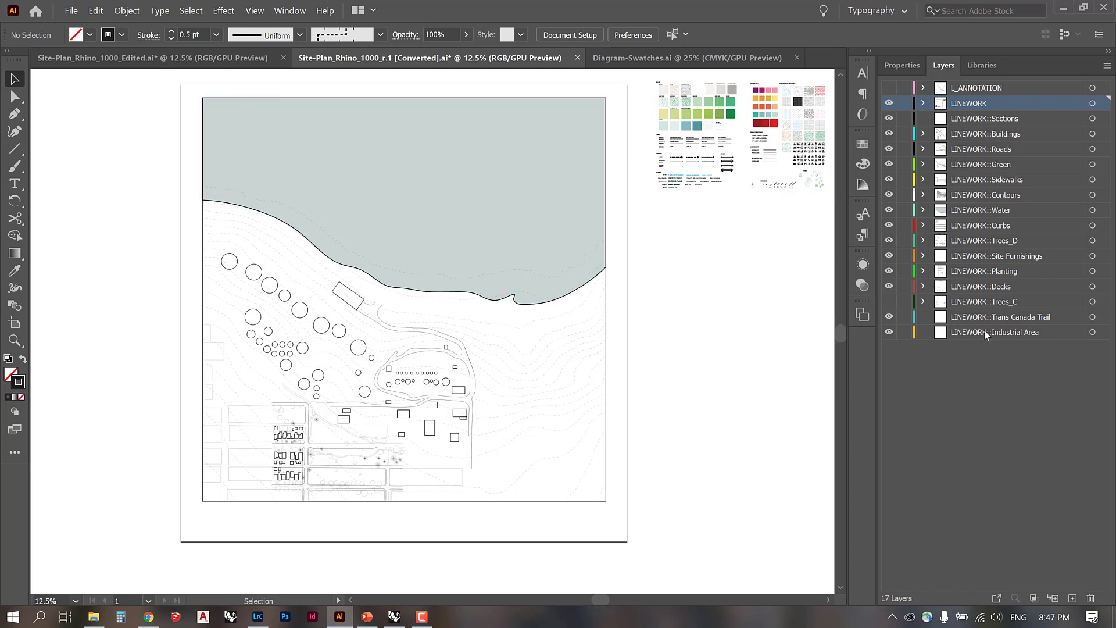
left_click_drag(989, 211, 996, 341)
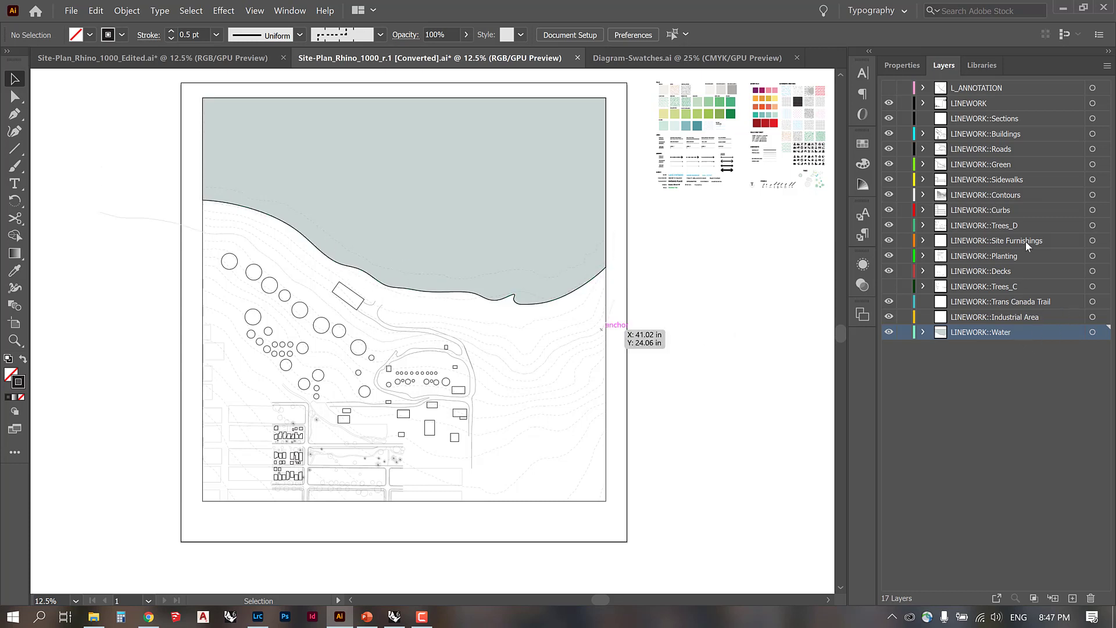
left_click_drag(1009, 201, 1031, 339)
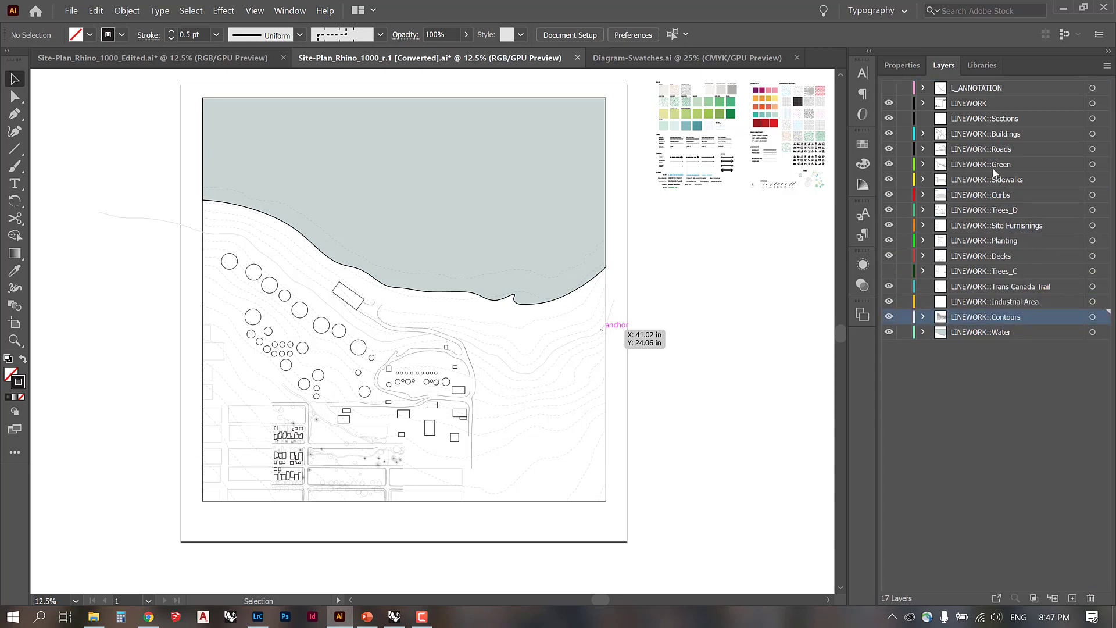
Step: Reorder the LINEWORK layers above Contours, from upper to lower, as Buildings, Decks, Planting, Green, Sidewalks, Curbs and Roads
left_click_drag(995, 170, 1007, 289)
left_click_drag(1011, 227, 1006, 280)
left_click_drag(1000, 166, 1012, 308)
left_click_drag(1000, 164, 1009, 224)
left_click(999, 135)
left_click_drag(998, 135, 1012, 309)
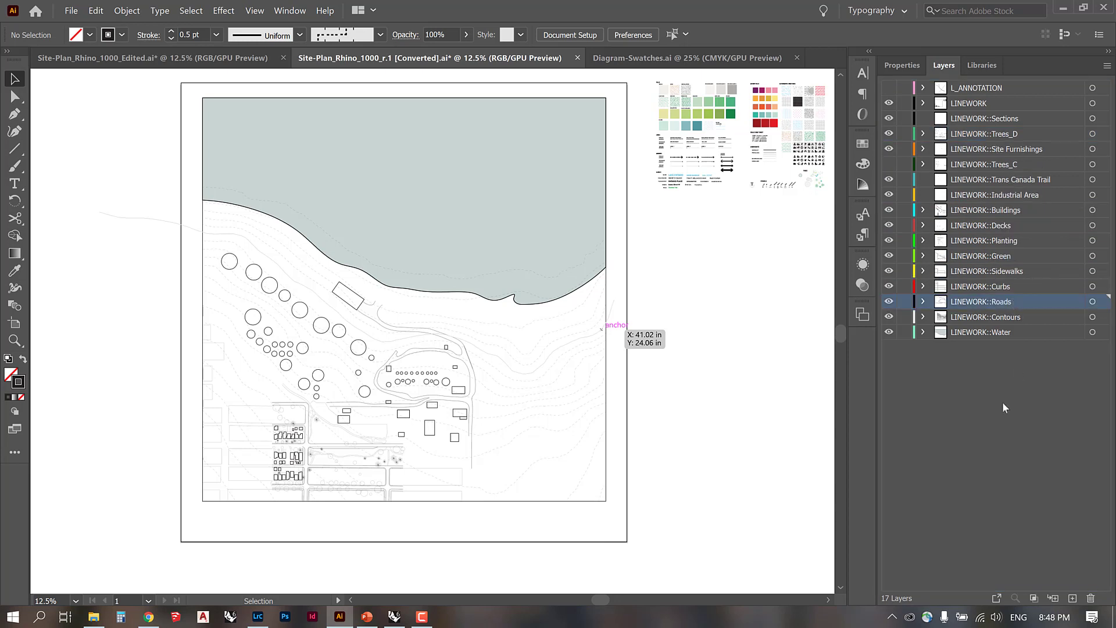
Step: Delete the LINEWORK::Trees_C layer together with its artwork
left_click(1083, 165)
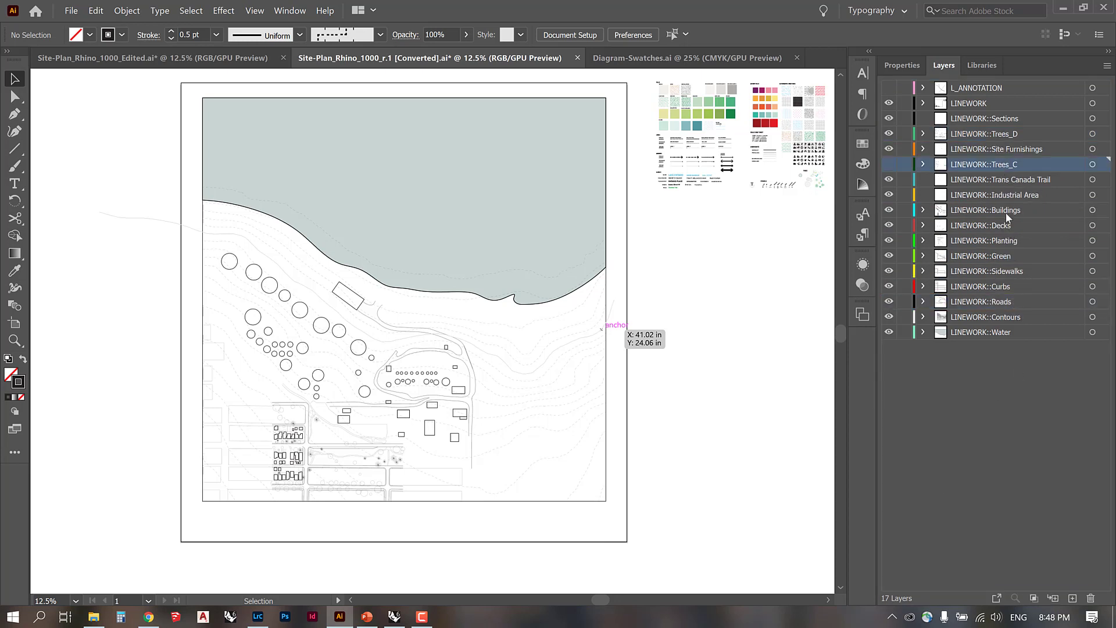
left_click(1087, 582)
left_click(1000, 164)
left_click(1091, 599)
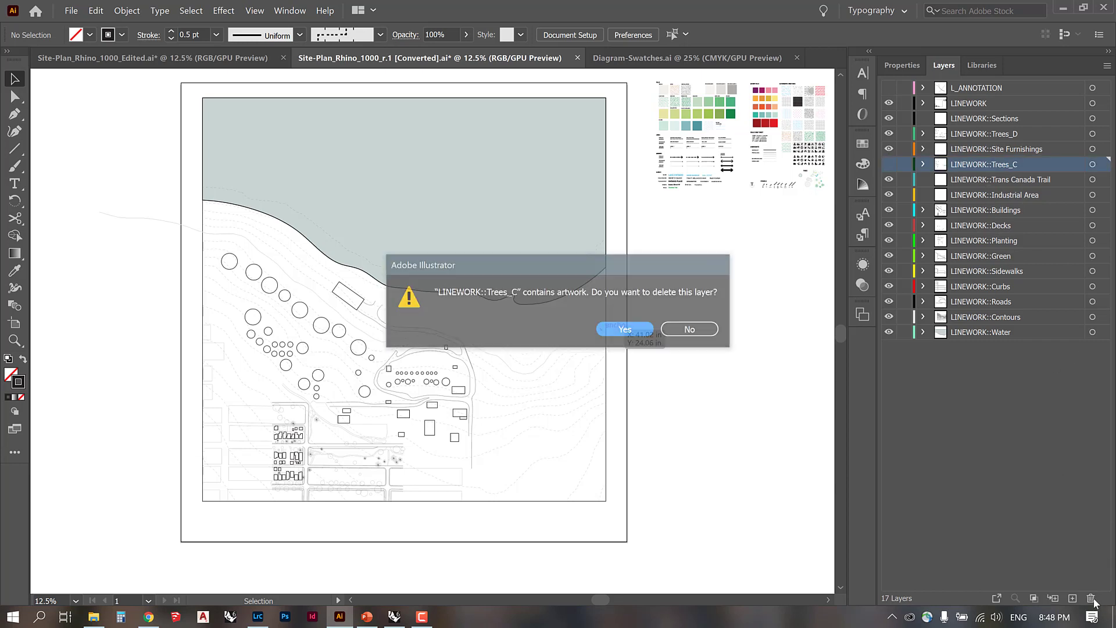
left_click(626, 330)
Step: Delete the LINEWORK::Trans Canada Trail, LINEWORK::Industrial Area and LINEWORK::Sections layers
left_click(1027, 181, "shift")
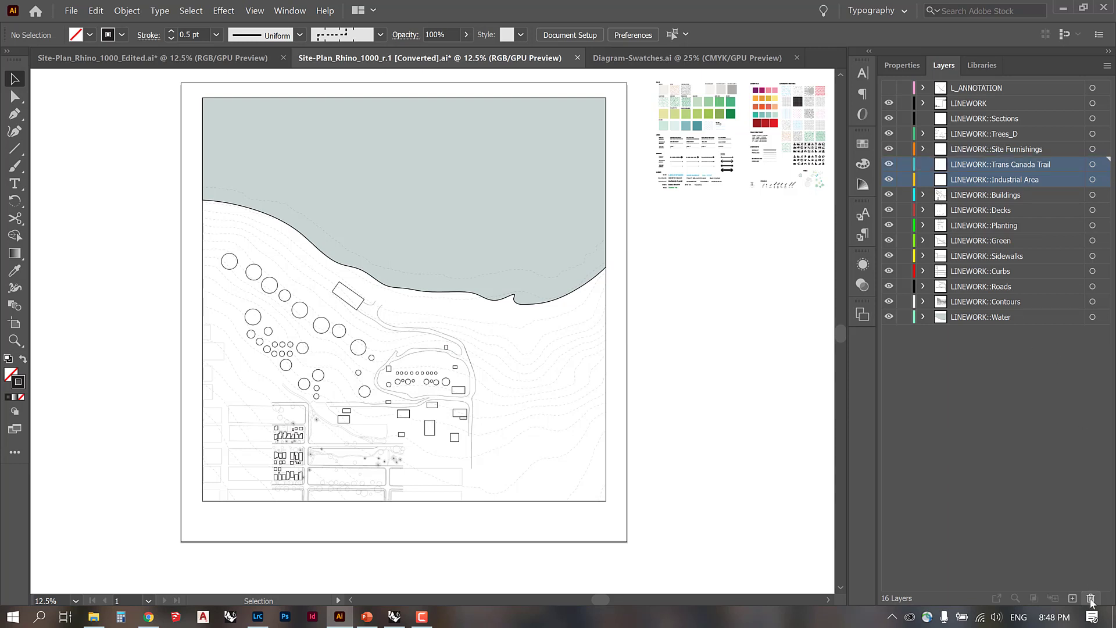
left_click(1092, 599)
left_click(996, 148)
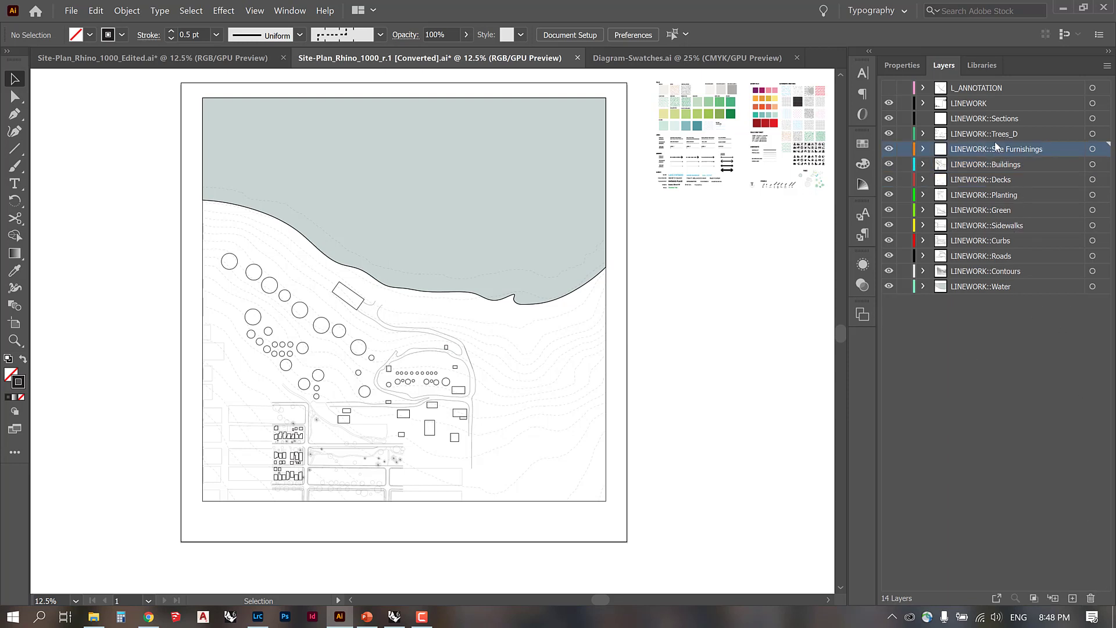
left_click(999, 119)
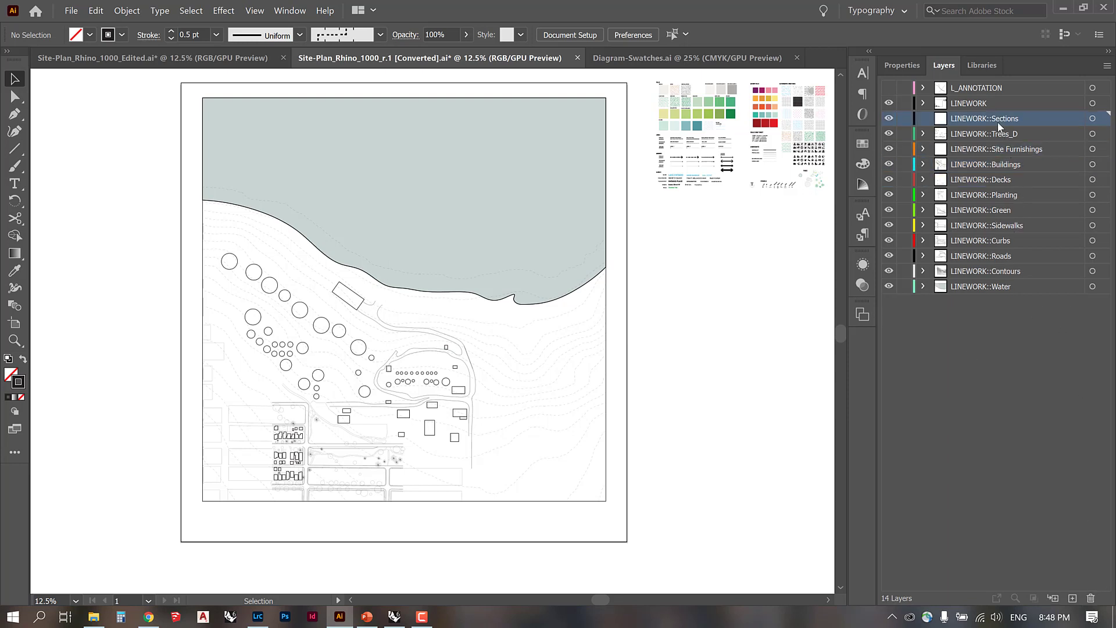
left_click(1093, 598)
left_click(1093, 103)
left_click(664, 357)
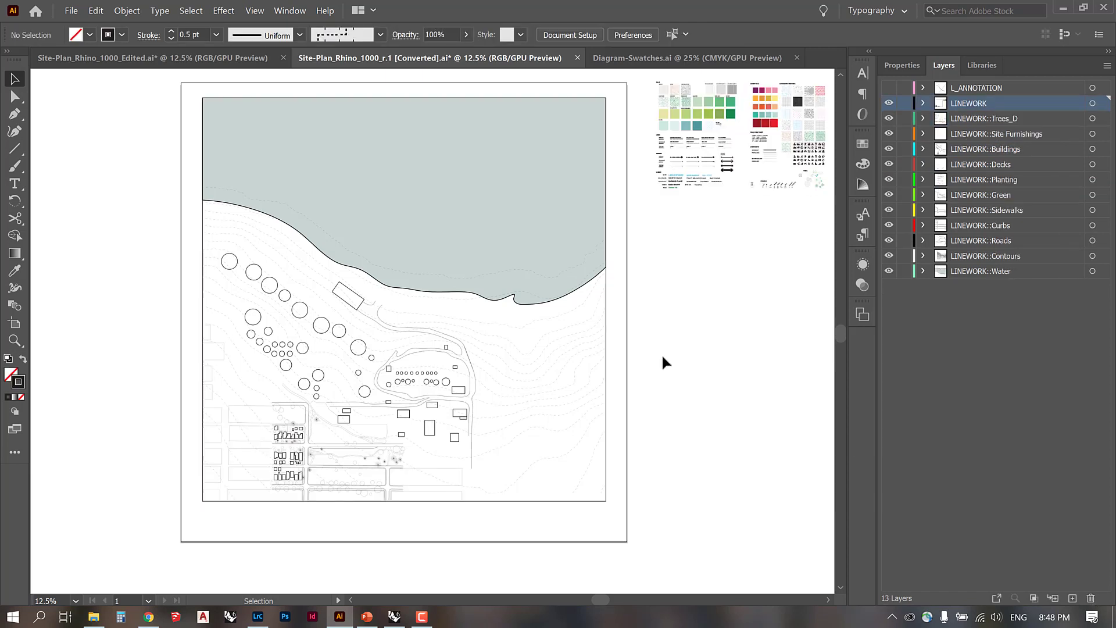
Step: Show the L_ANNOTATION layer, cut the arrowed trail line just inside the frame's west edge and delete the part outside
left_click(889, 88)
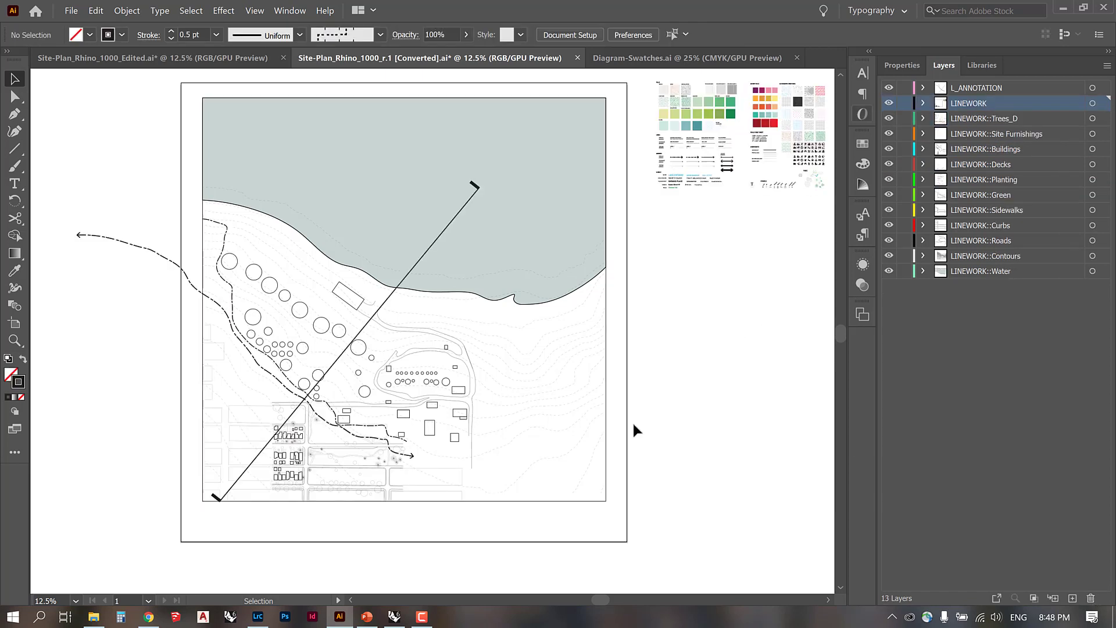
left_click(202, 292)
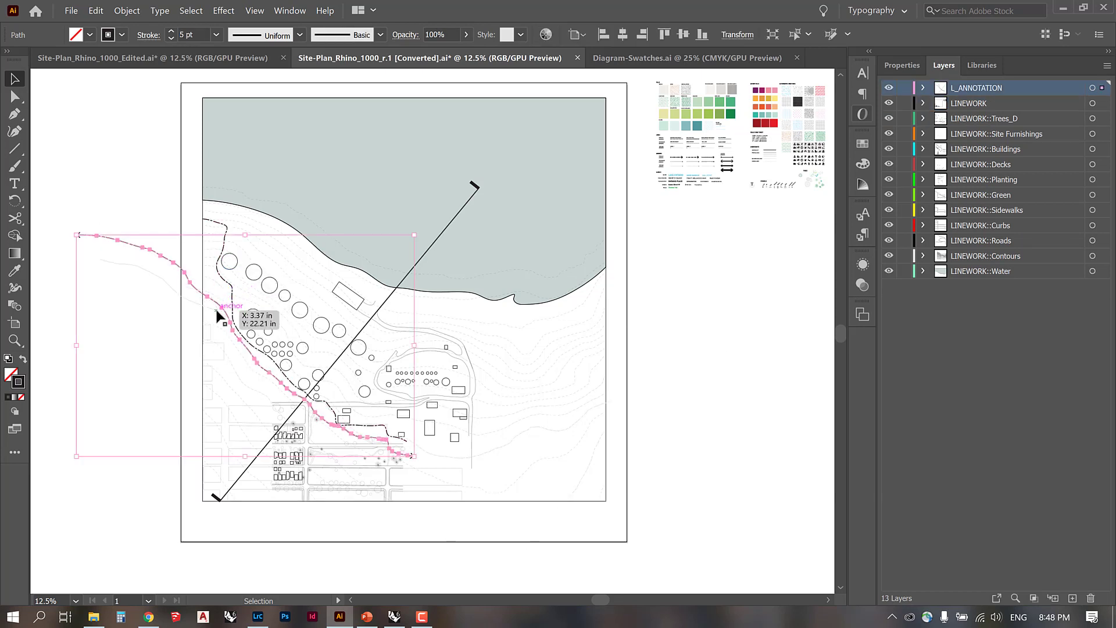
key("c")
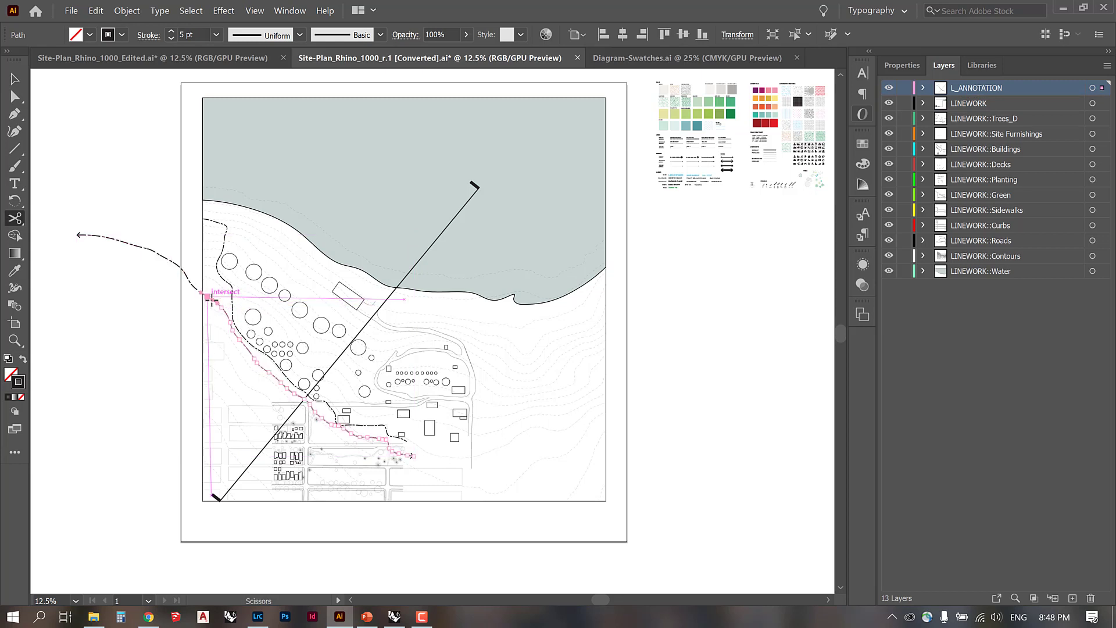
left_click(209, 297)
left_click(17, 78)
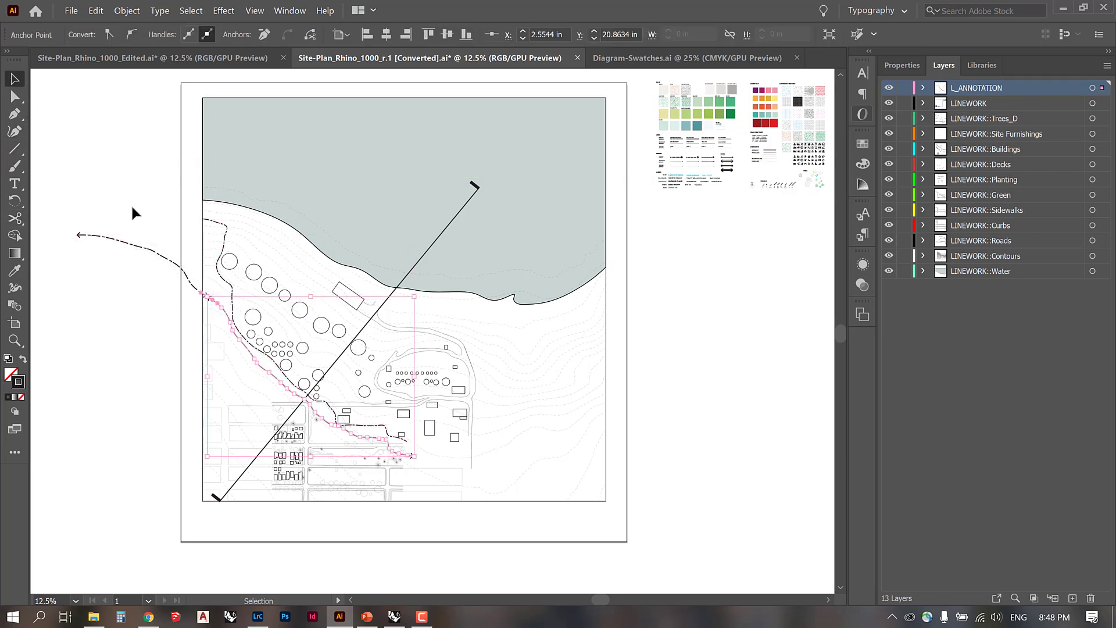
left_click(134, 243)
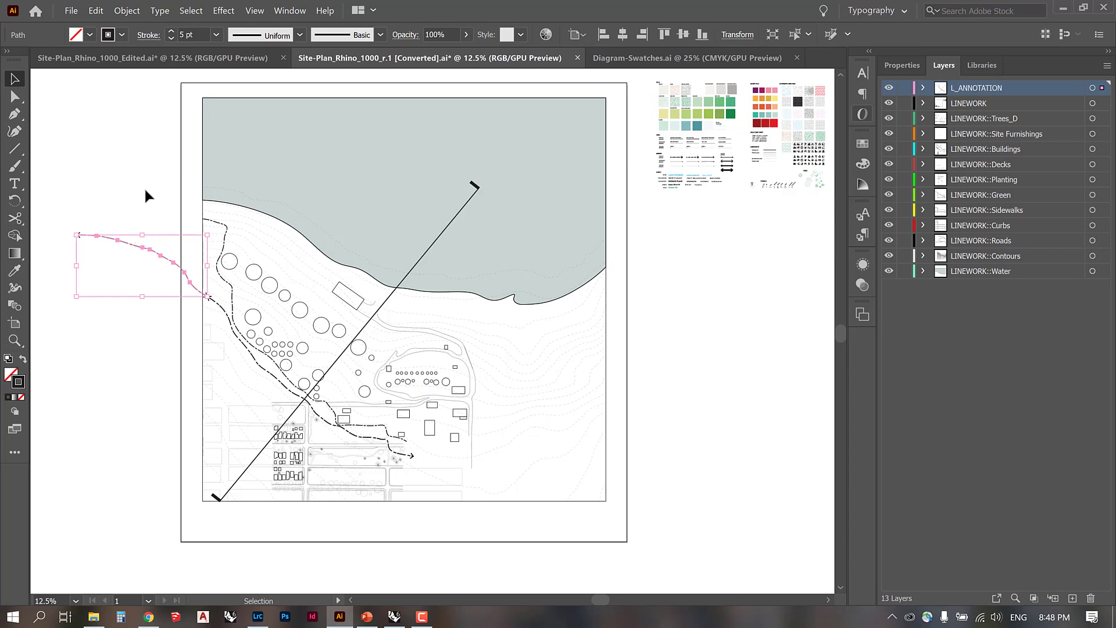
key("Delete")
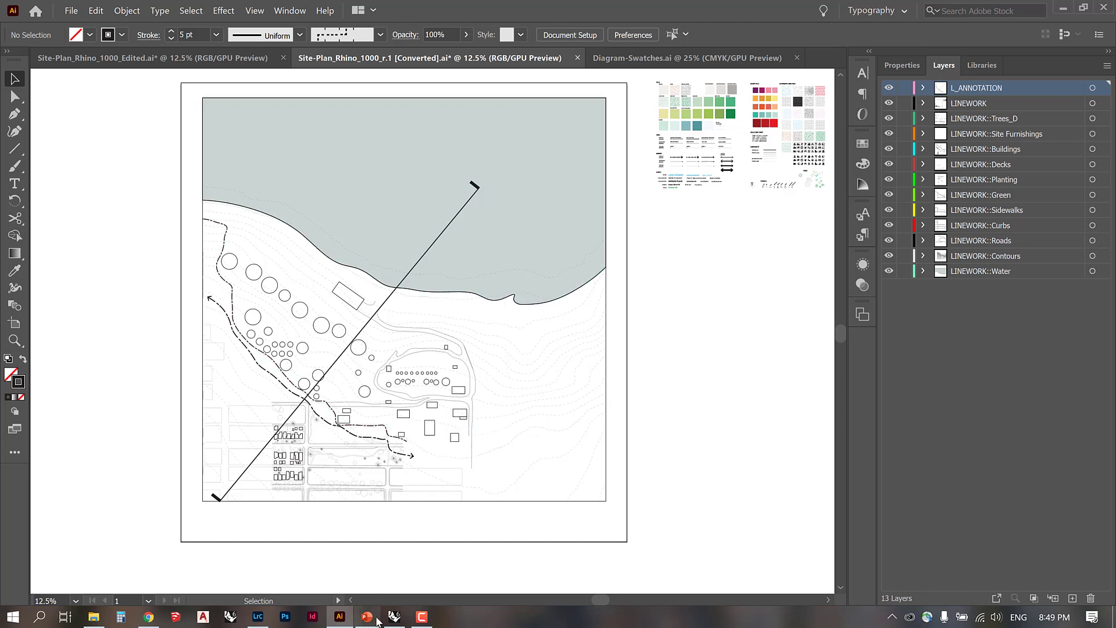
Step: Switch to Rhino and check the site linework and frame against the aerial image
left_click(394, 616)
scroll(362, 336, "down", 10)
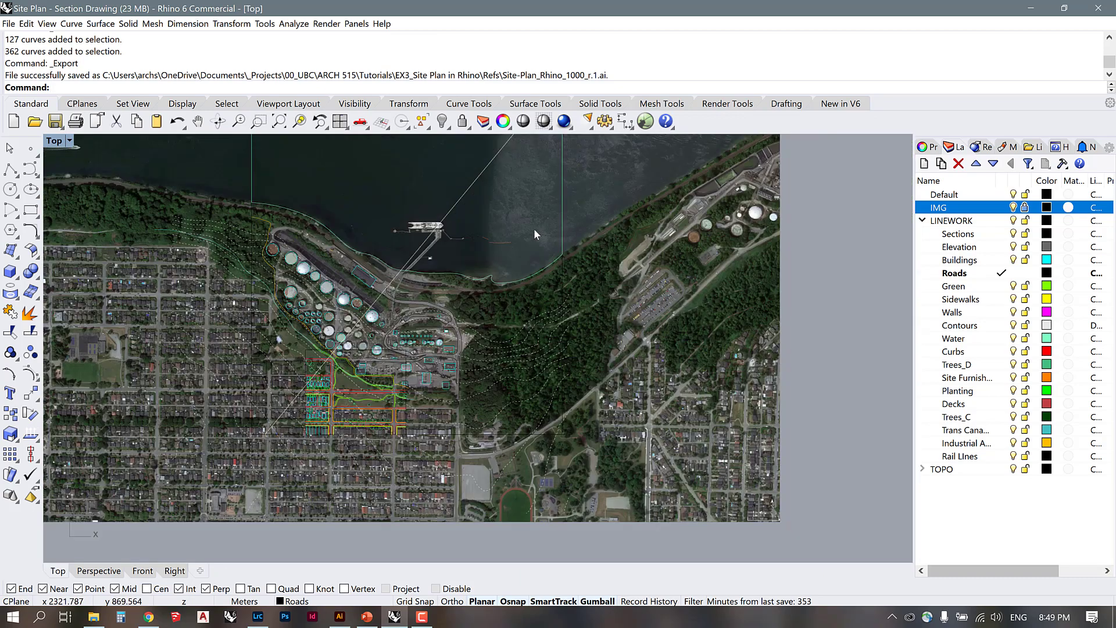
left_click(563, 274)
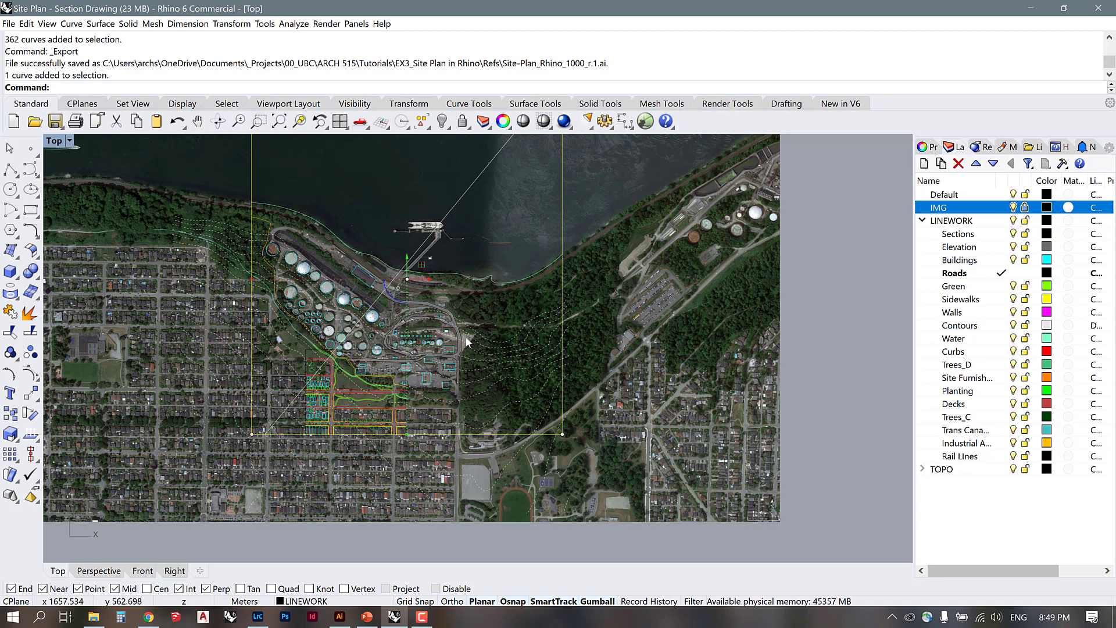
left_click(1031, 8)
Step: In Illustrator, extend the southeast open end of the dash-dot site boundary eastward with two Pen segments, passing the vertical road line
scroll(385, 442, "up", 3)
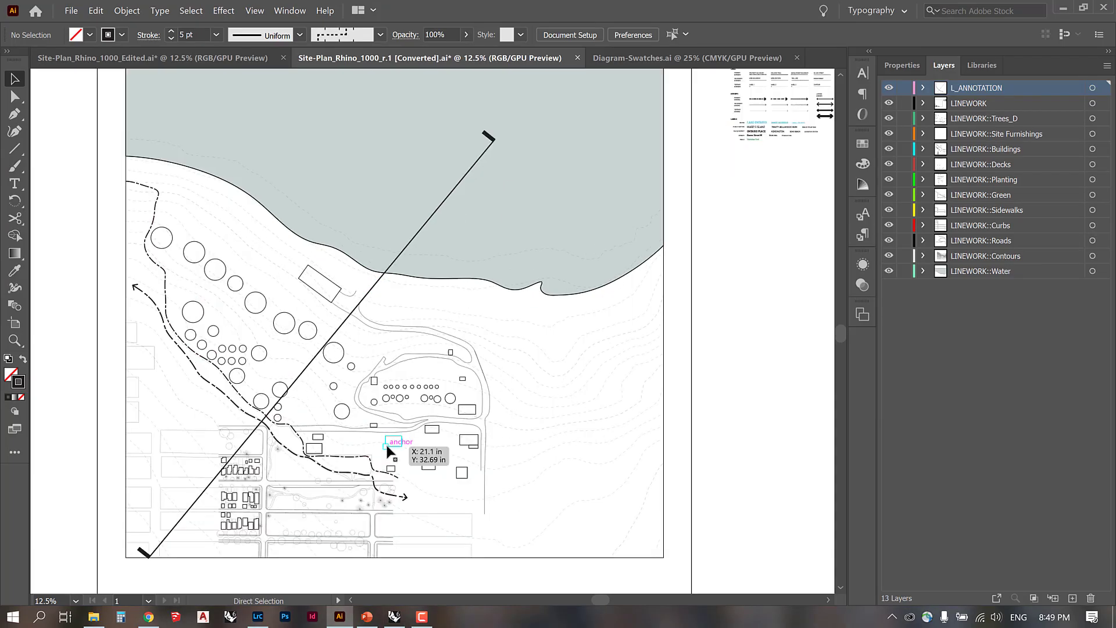
left_click_drag(401, 439, 404, 430)
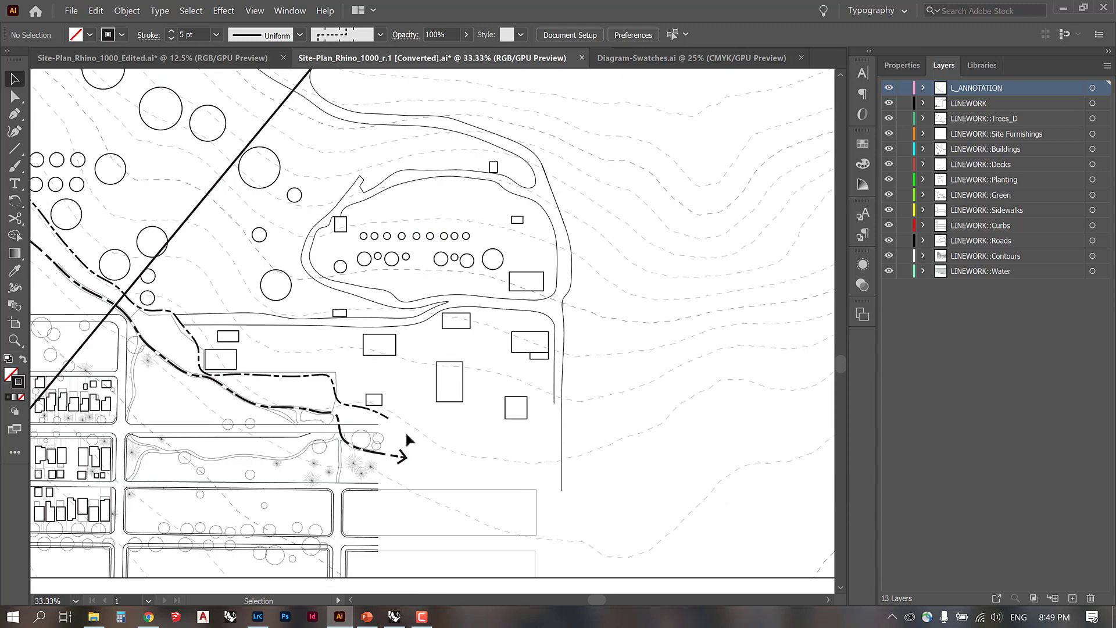
key("p")
left_click(385, 426)
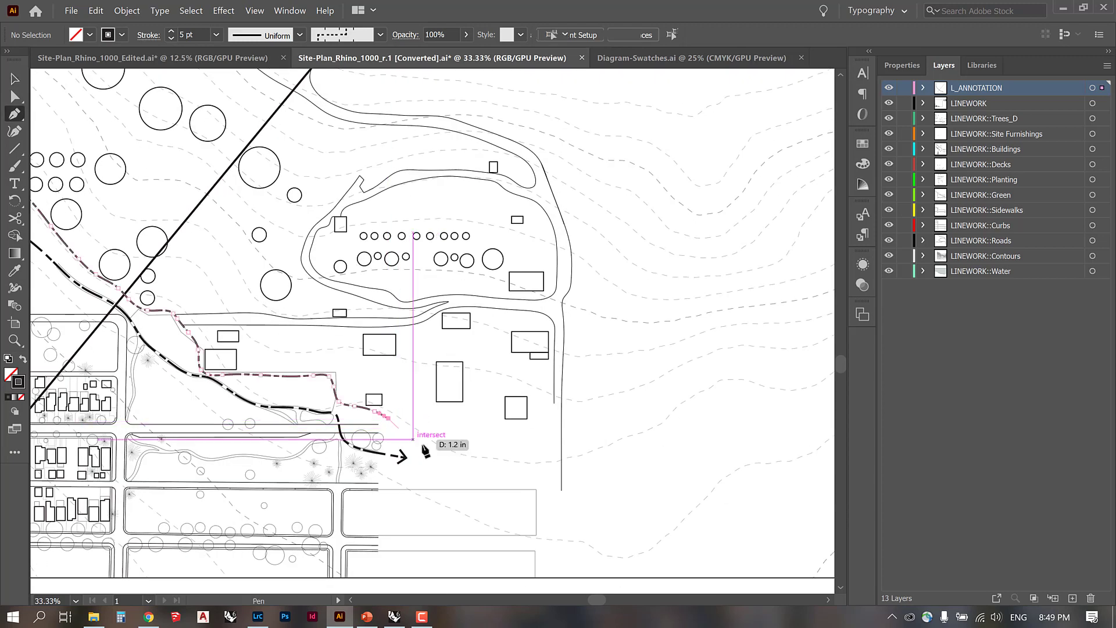
left_click(467, 433)
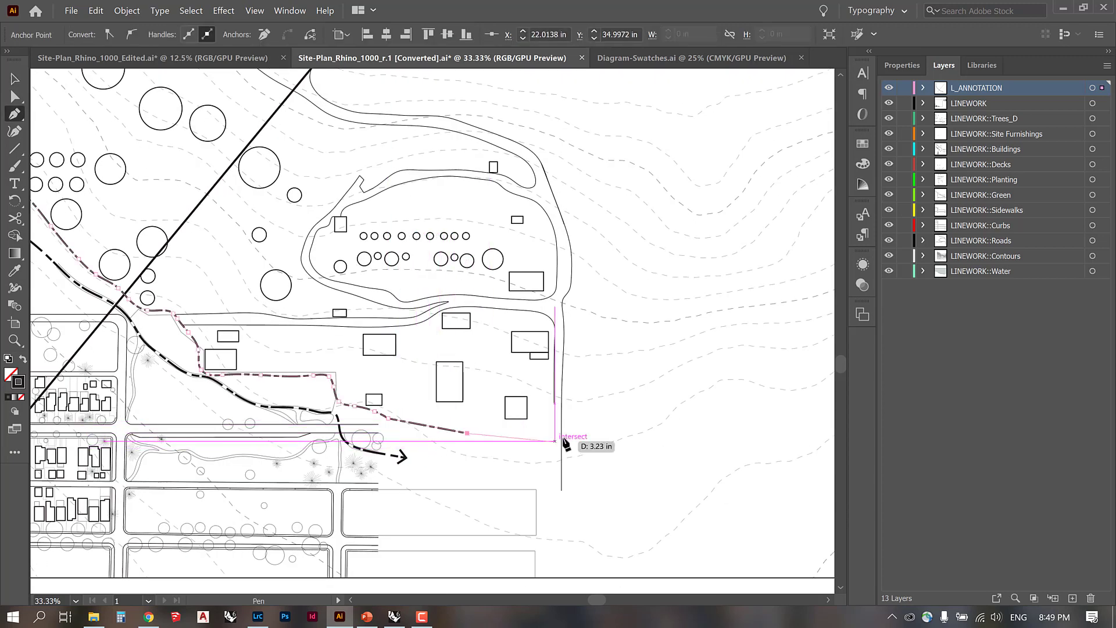
left_click(584, 435)
Step: Continue the site boundary straight north about 14.8 in to meet the shoreline and end the path there
scroll(589, 433, "down", 2)
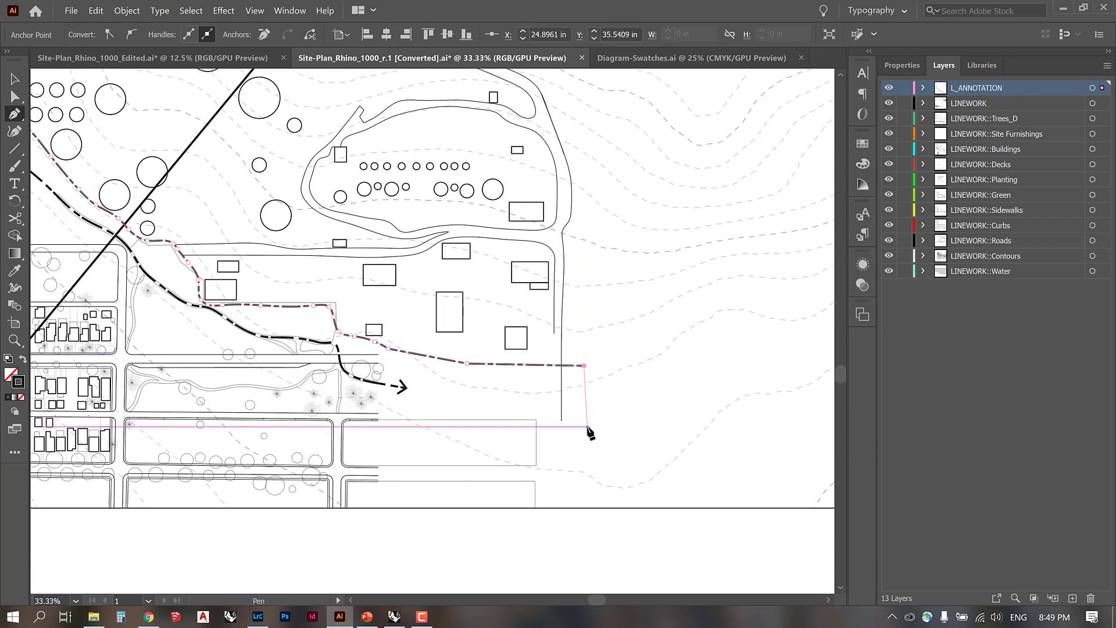
scroll(590, 361, "up", 6)
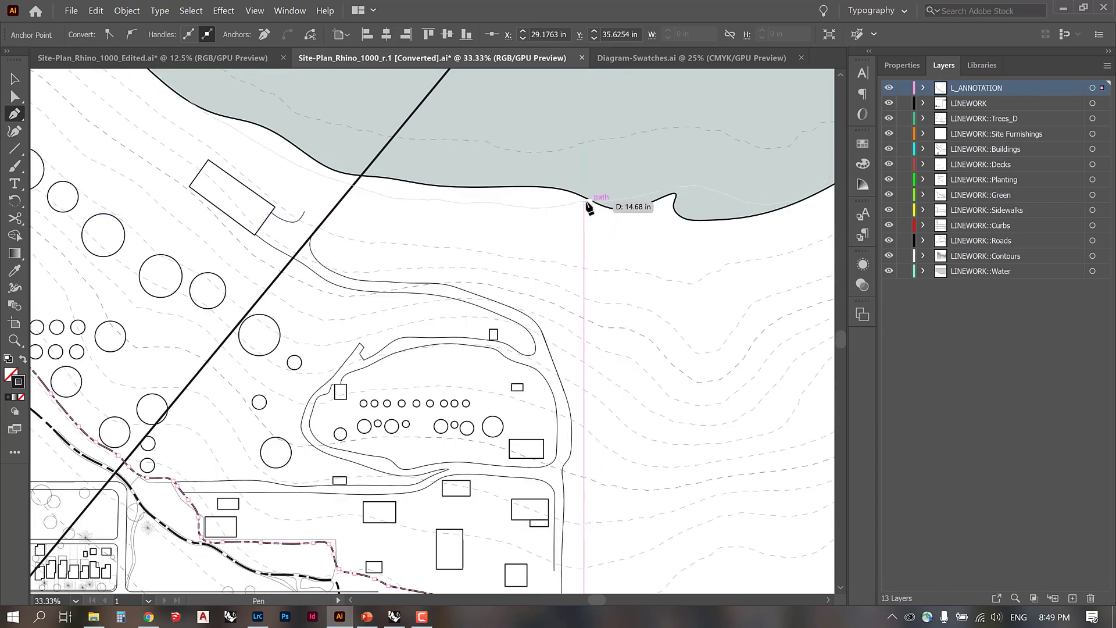
left_click(584, 198)
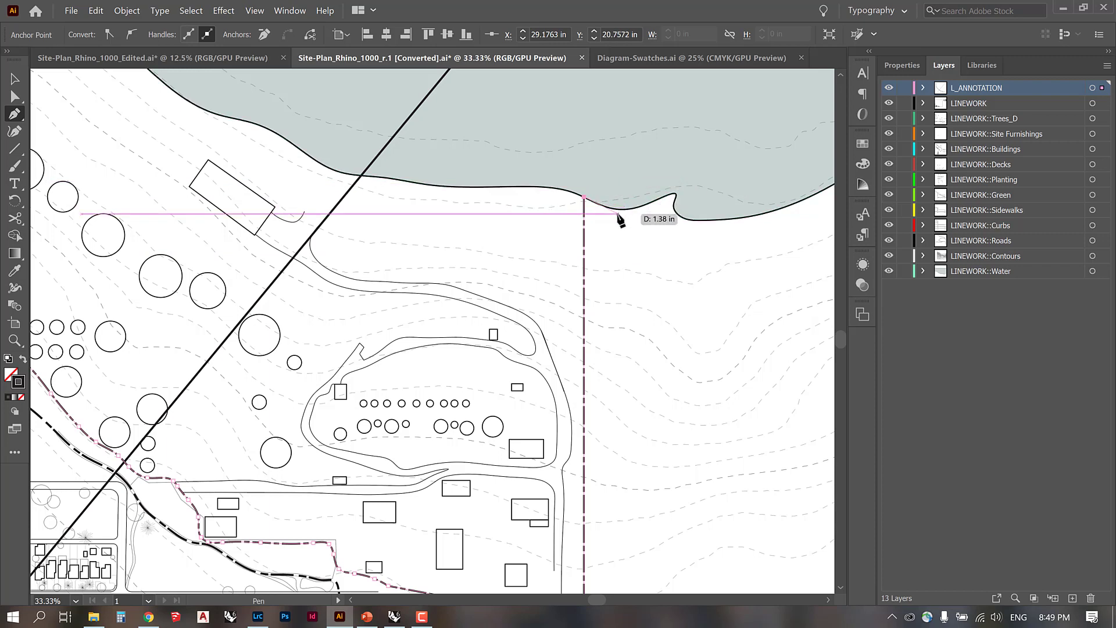
left_click(627, 237, "ctrl")
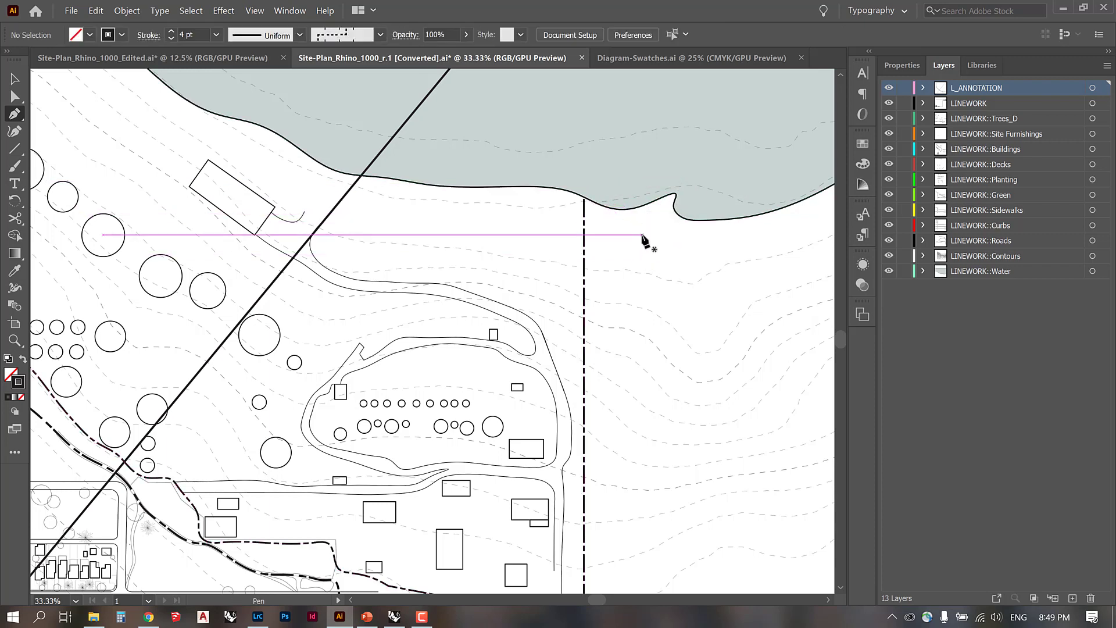
key("ctrl+minus")
key("ctrl+minus")
left_click(20, 79)
Step: Sample the darker green palette swatch as the stroke colour and recolour the arrowed trail line's stroke green
left_click_drag(446, 286, 504, 279)
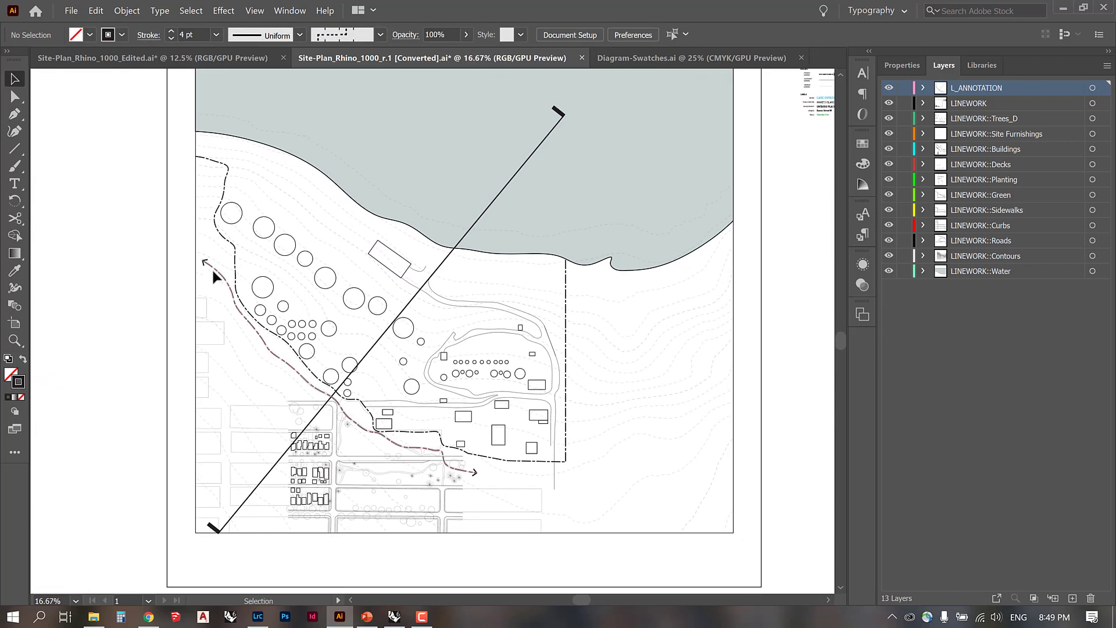
left_click_drag(804, 230, 670, 310)
key("i")
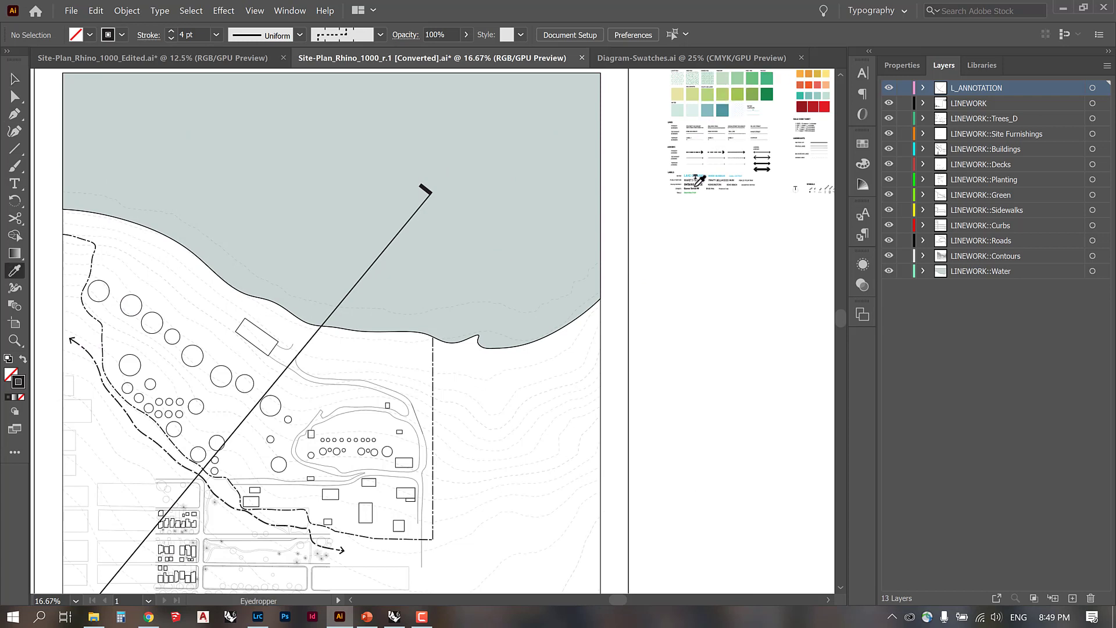
left_click(760, 85)
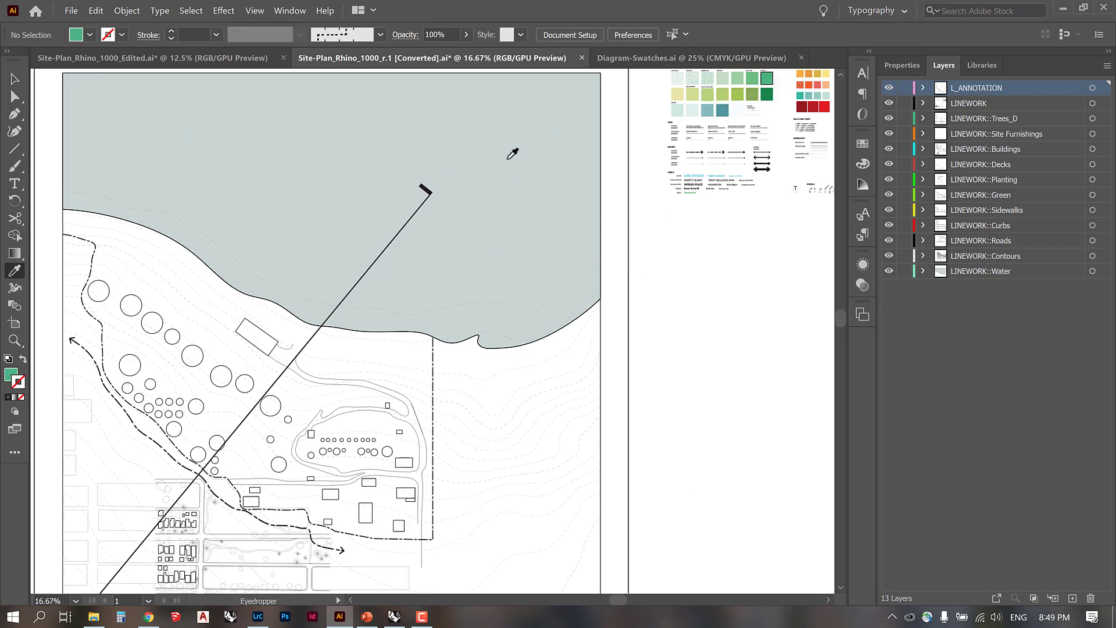
left_click(22, 361)
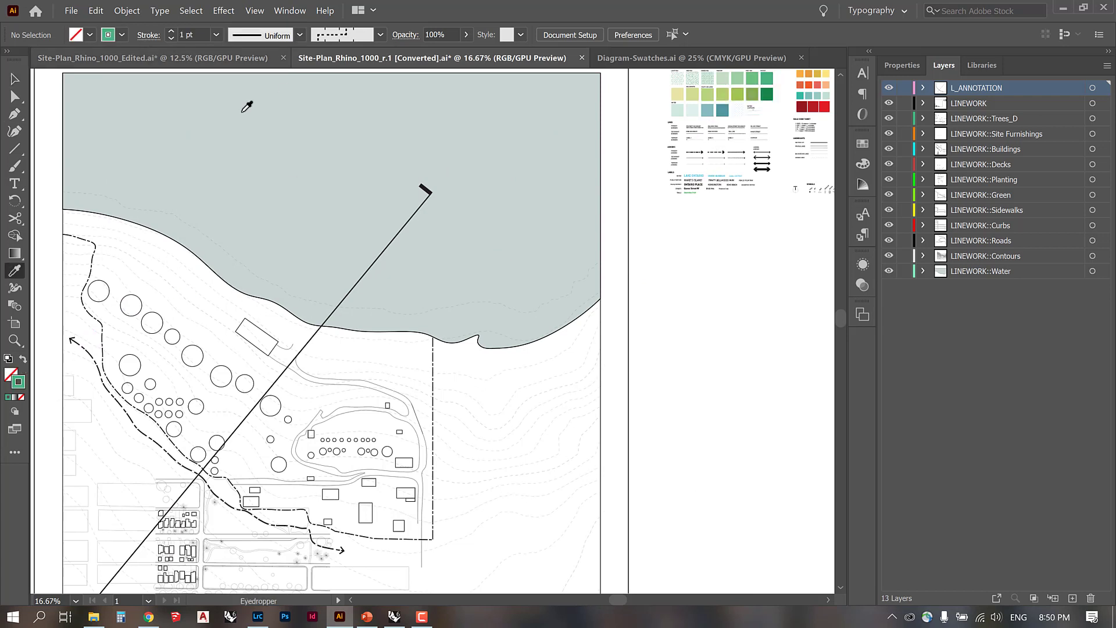
key("v")
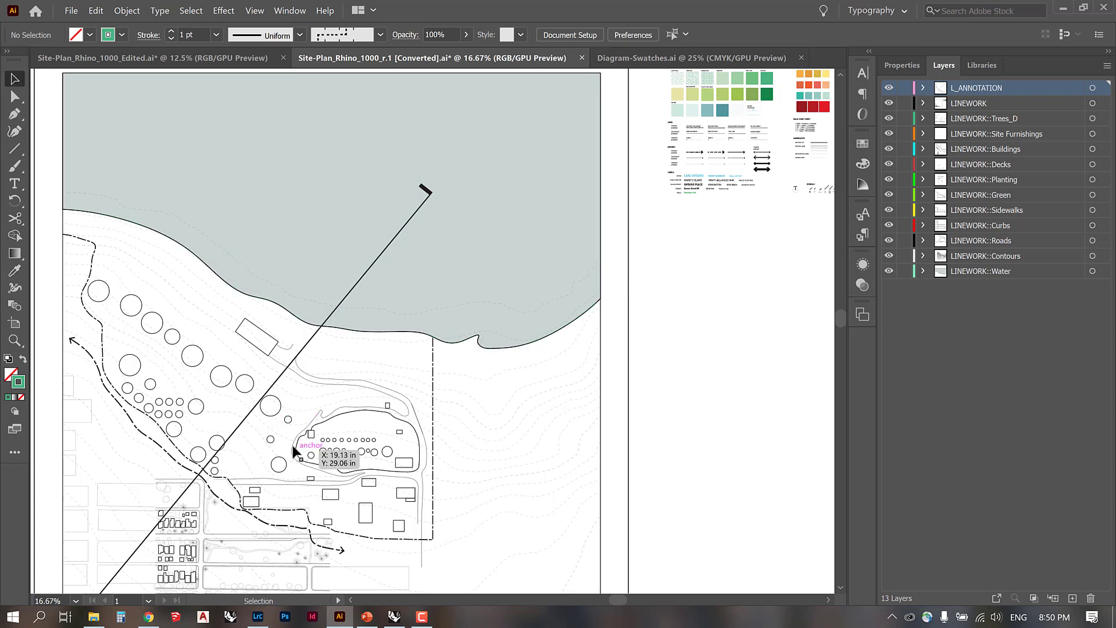
left_click(225, 498)
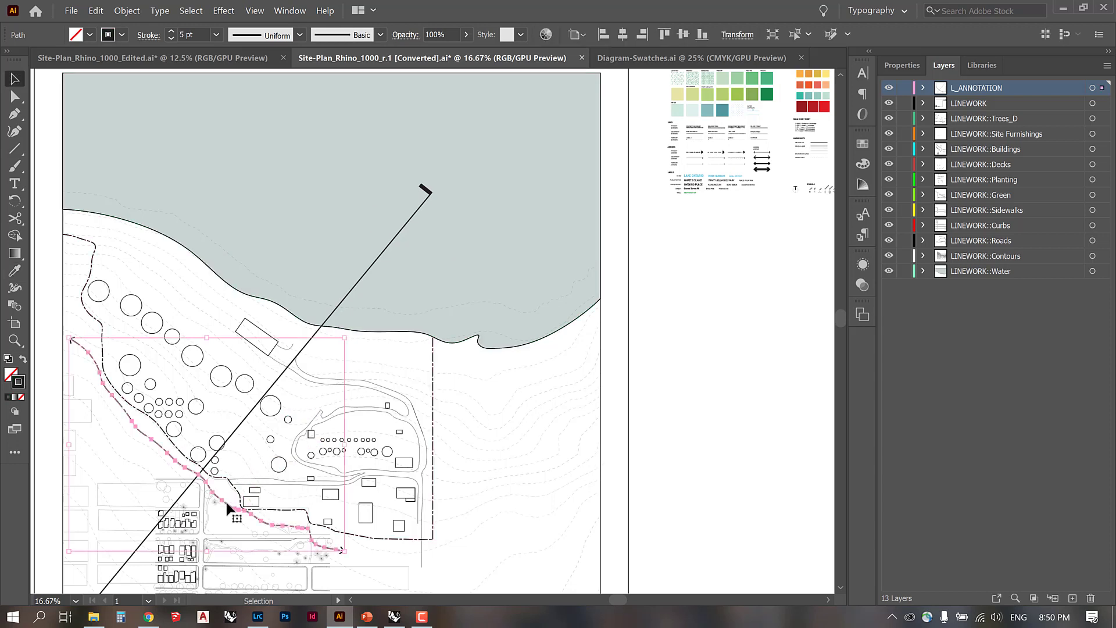
left_click(123, 35)
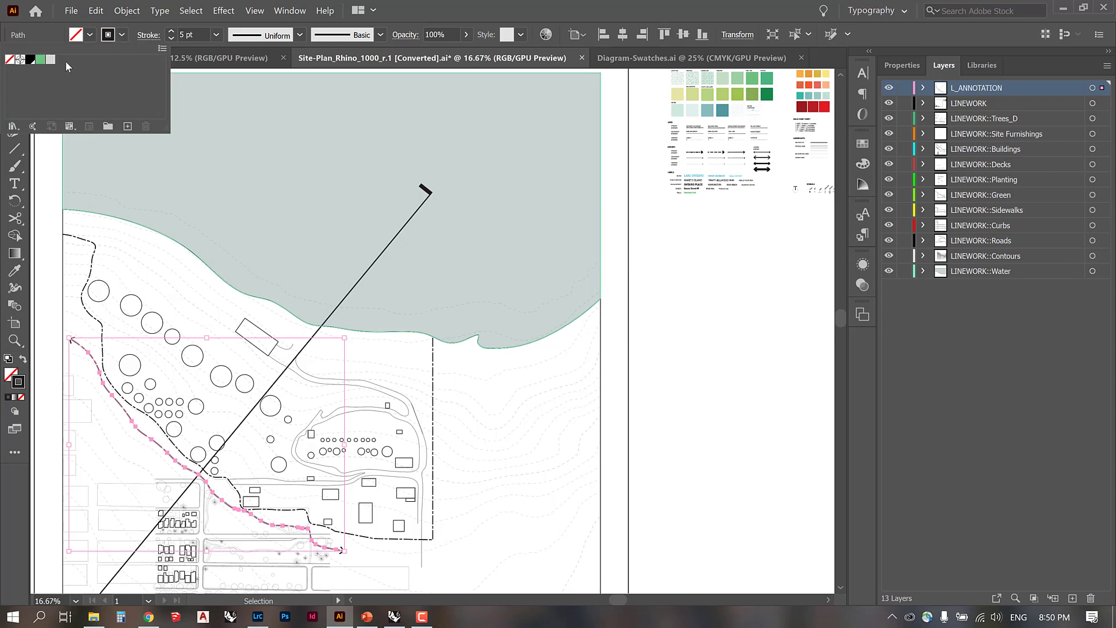
left_click(40, 59)
left_click(661, 322)
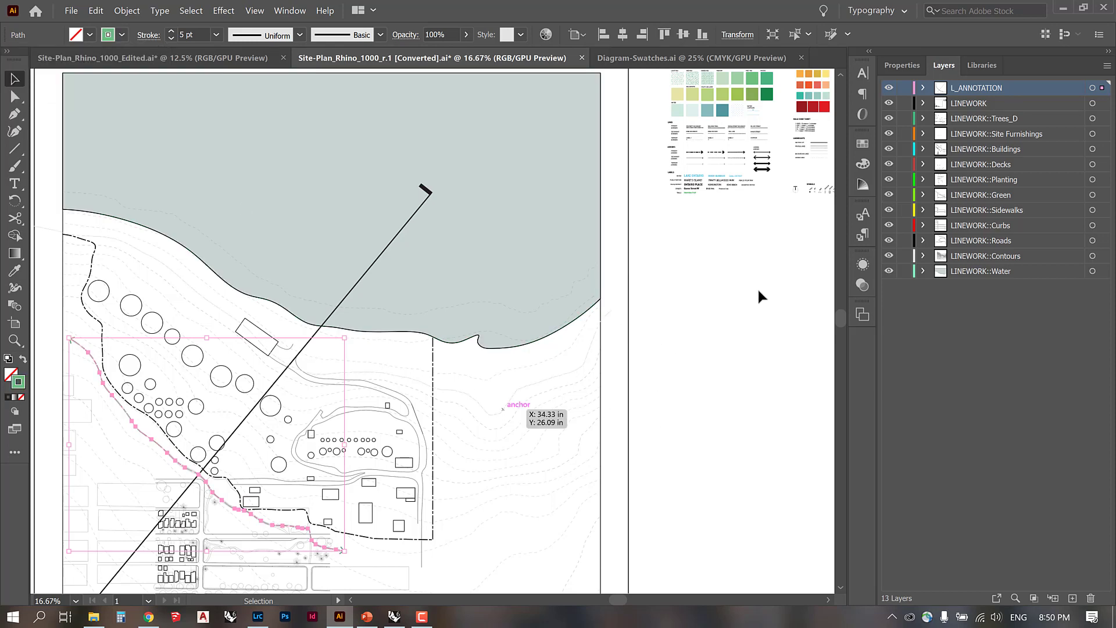
left_click(558, 377)
Step: Check the annotations in the edited plan, then draw a leader with the Pen from the shoreline: a diagonal and a horizontal segment, each about 2.9 in
left_click_drag(428, 447, 528, 343)
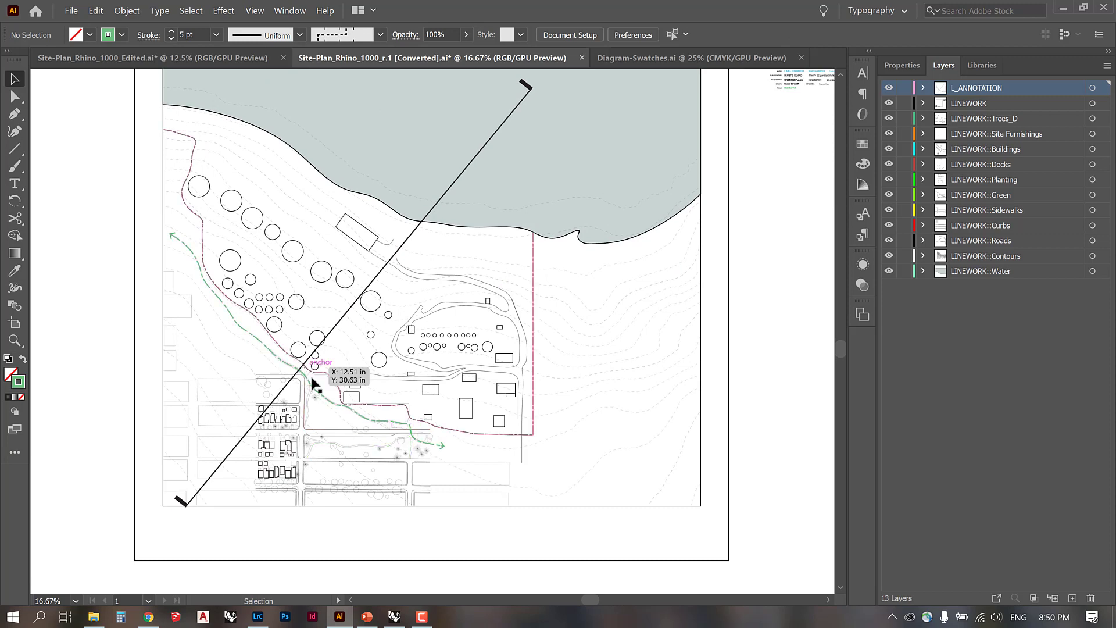
left_click(154, 58)
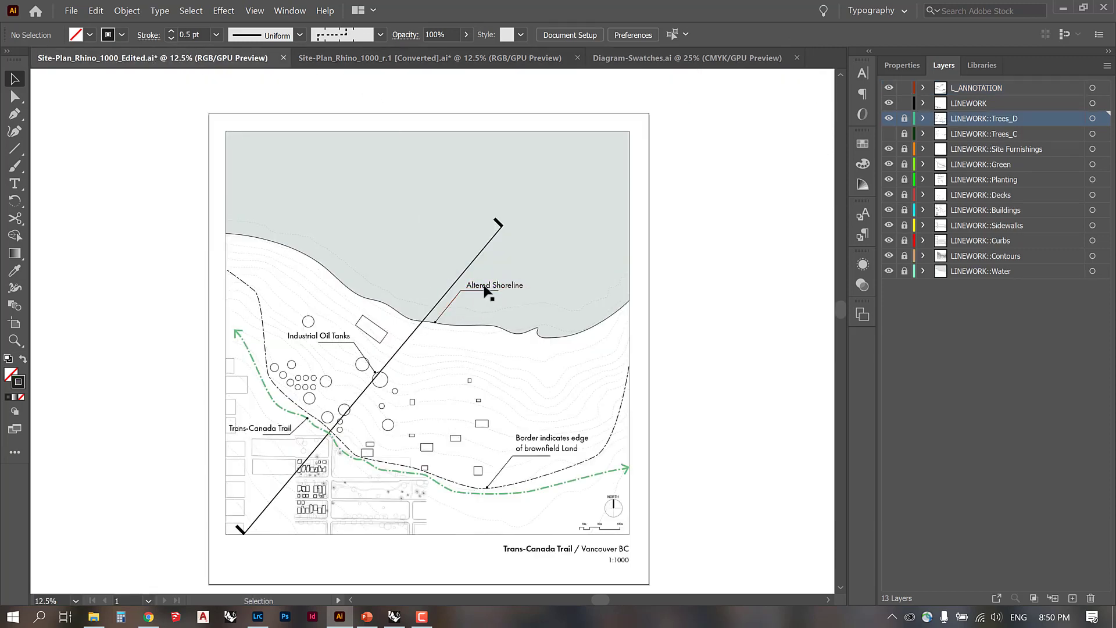
left_click(371, 54)
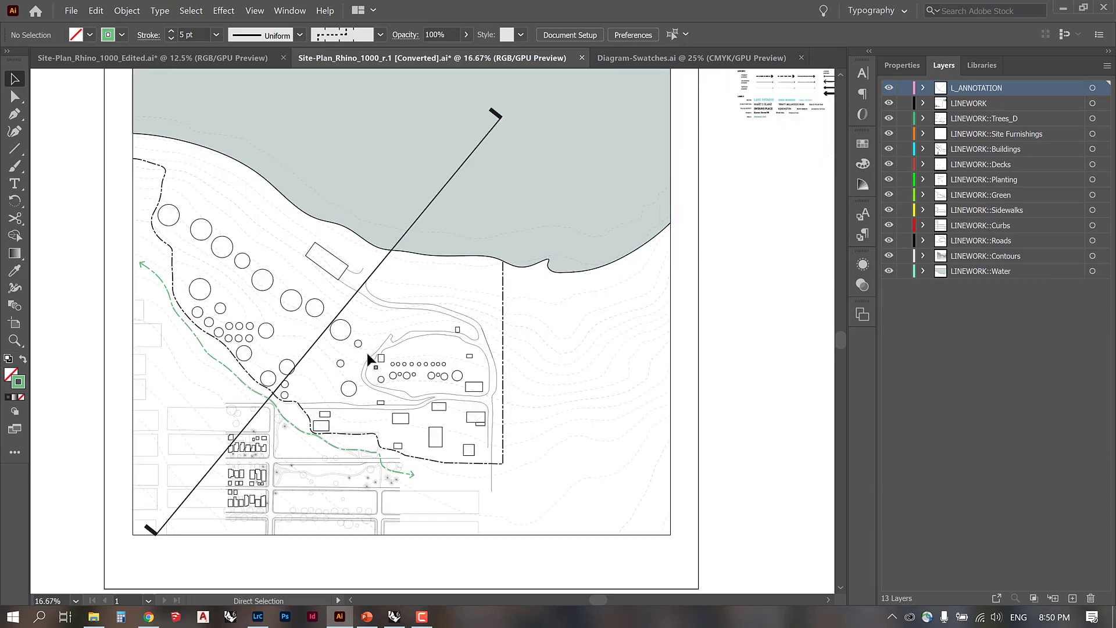
scroll(367, 355, "up", 1)
key("p")
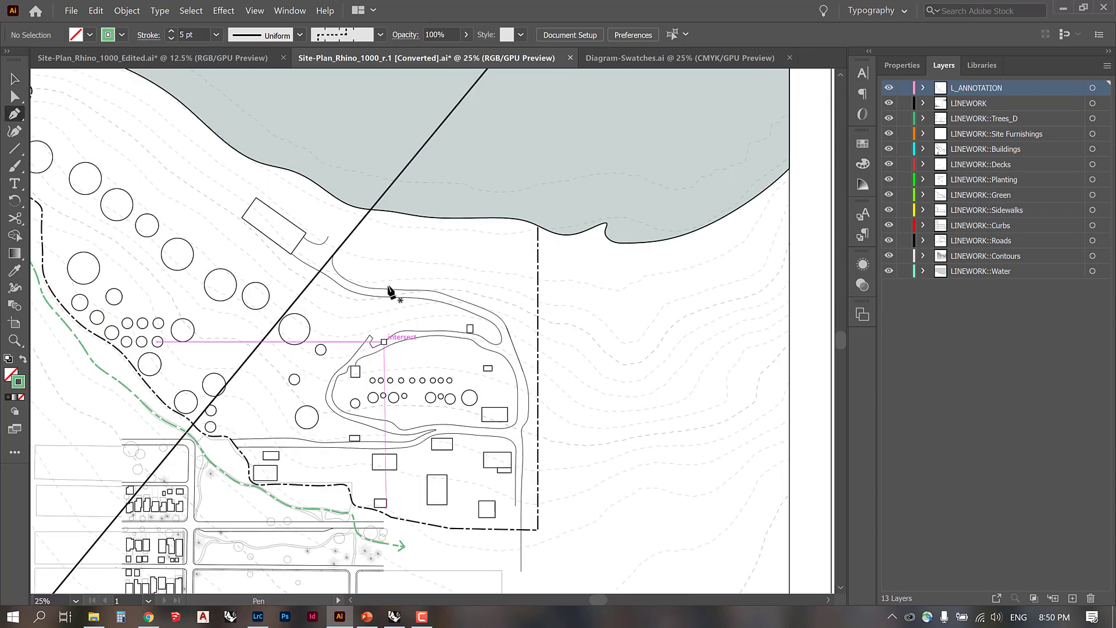
left_click(410, 207)
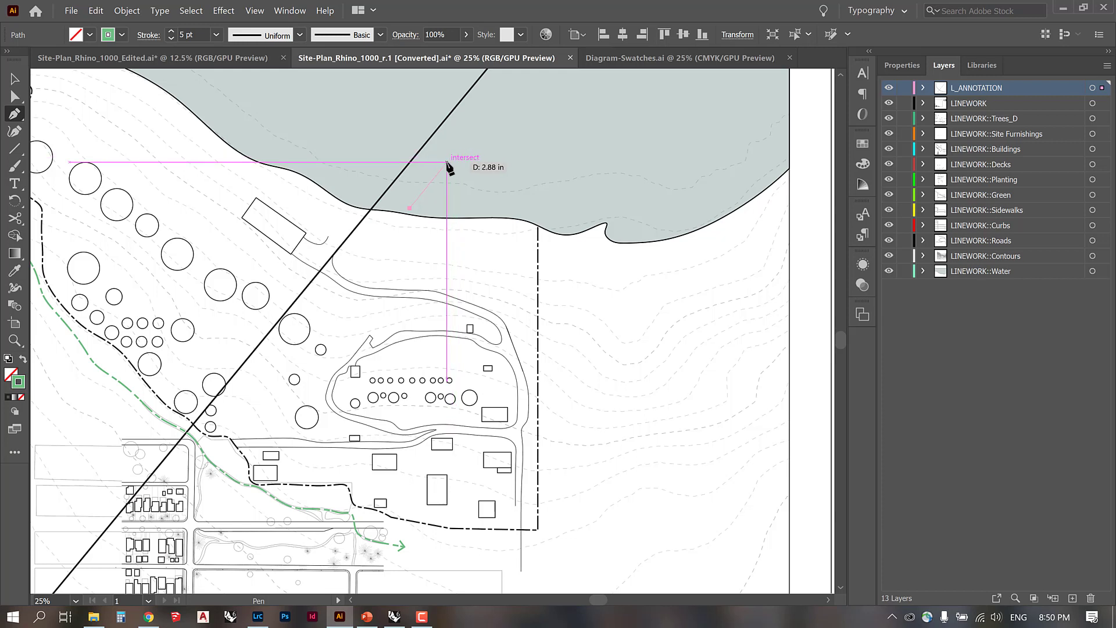
left_click(447, 162)
left_click(506, 163)
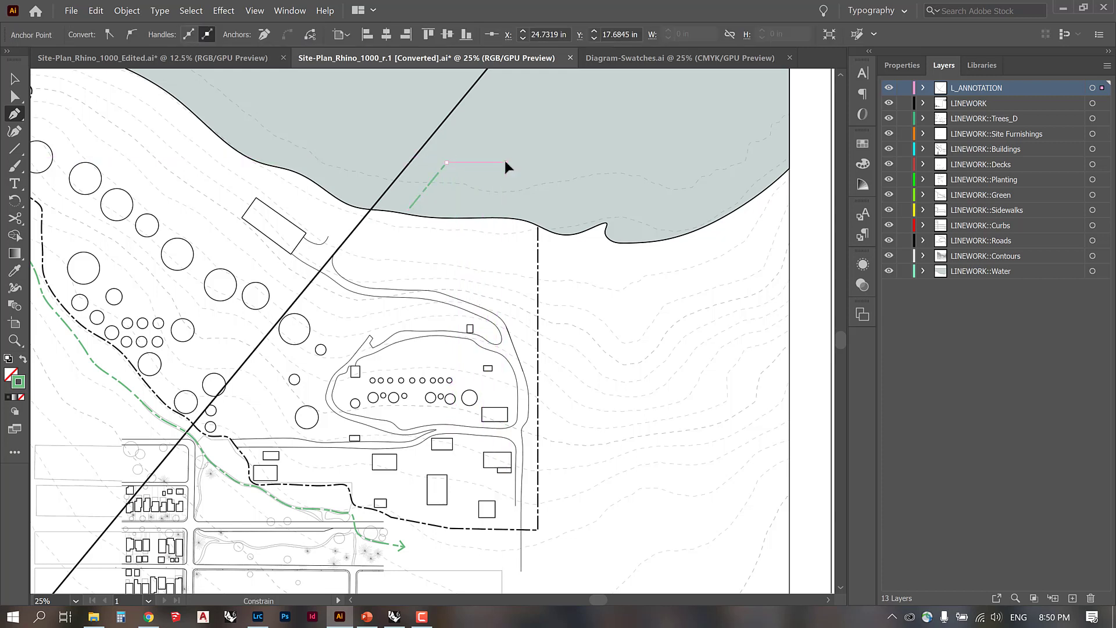
left_click(17, 85)
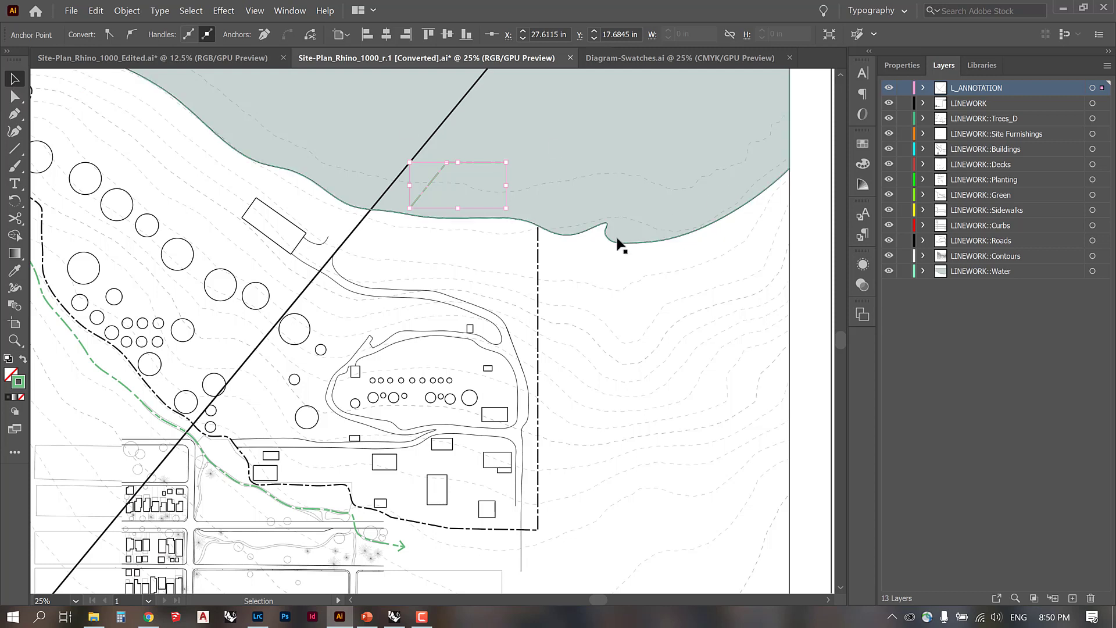
left_click(624, 259)
Step: Give the shoreline leader a black stroke and turn off its dashed line
left_click(455, 162)
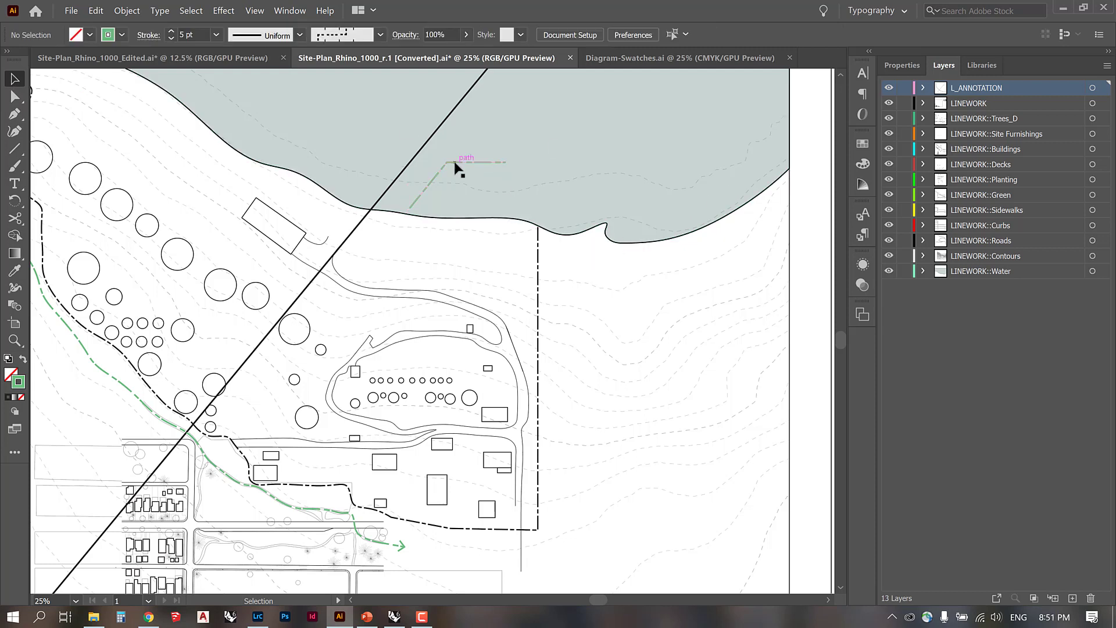
left_click(122, 35)
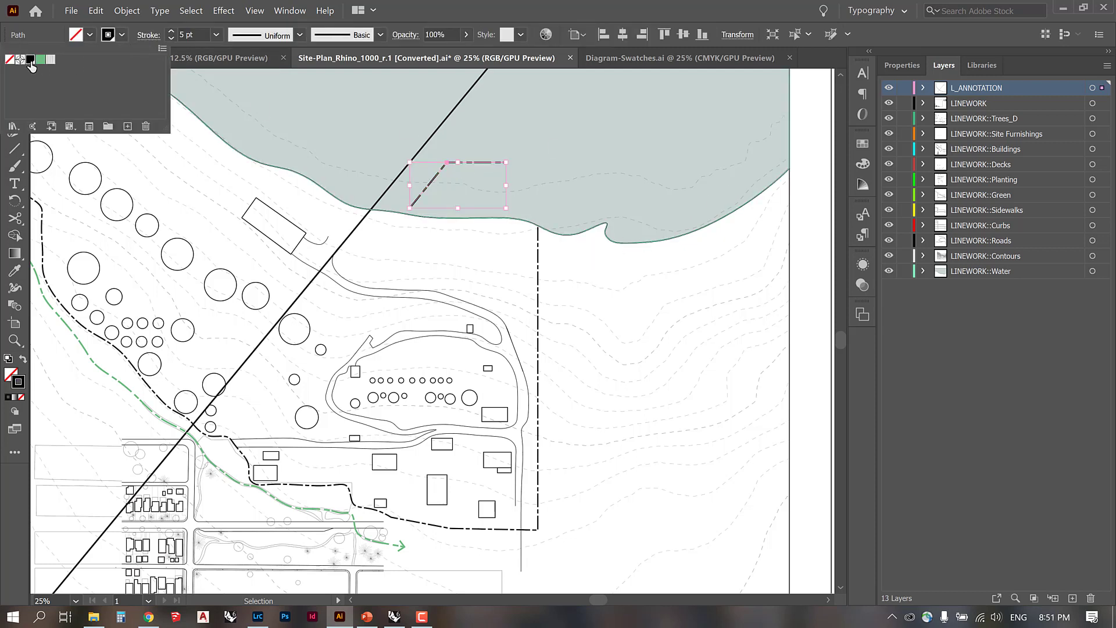
left_click(144, 39)
left_click(10, 135)
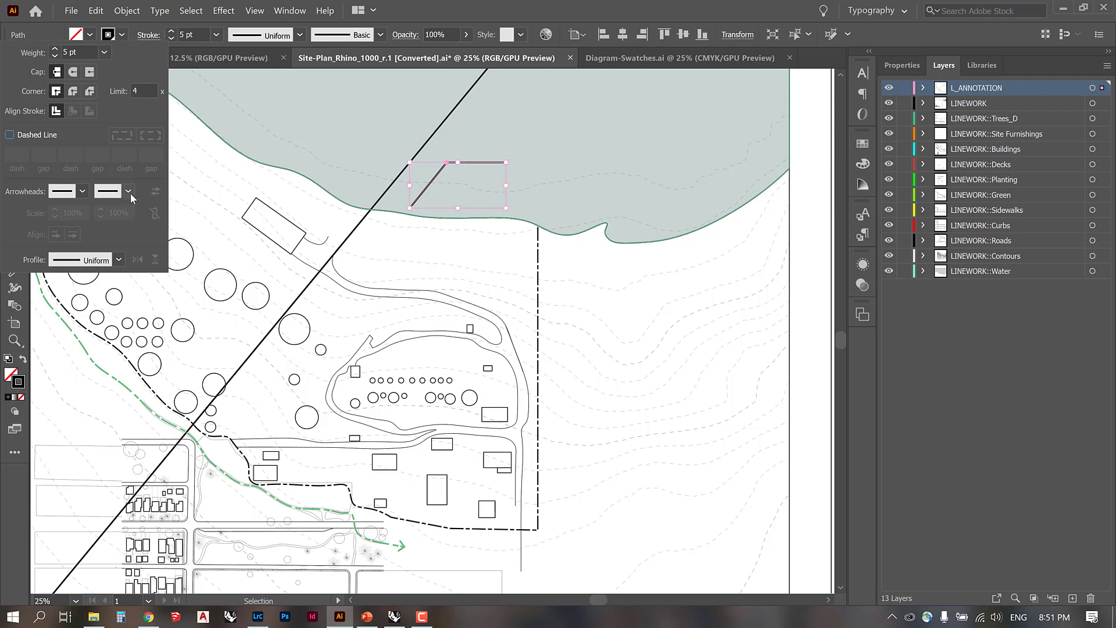
Step: Add the solid dot arrowhead, Arrow 21, to the leader's shoreline end
left_click(83, 191)
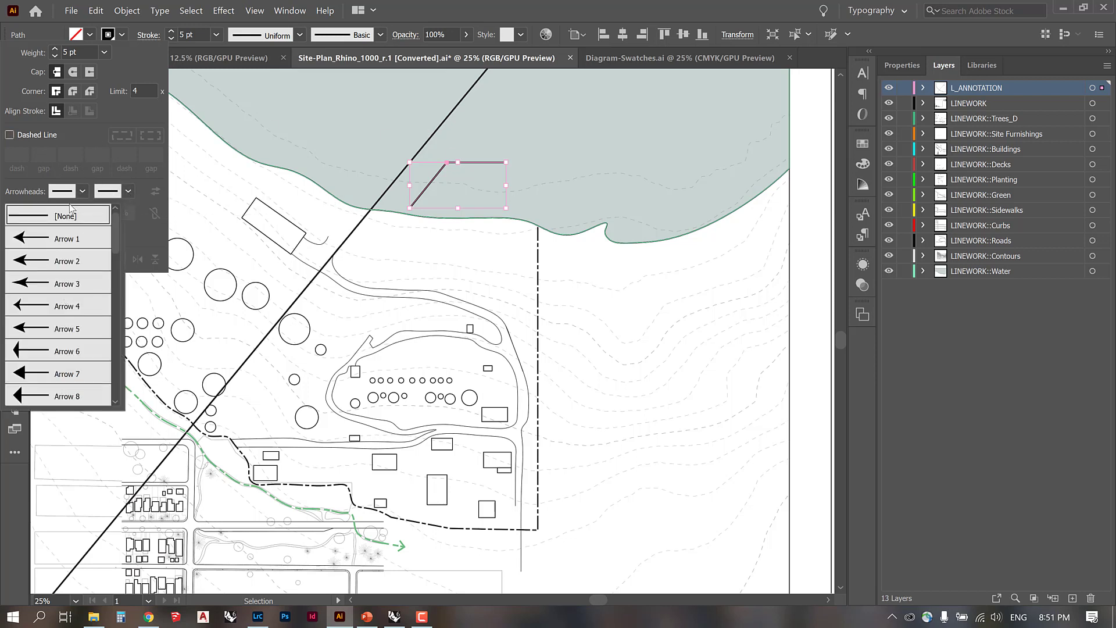
scroll(47, 282, "down", 6)
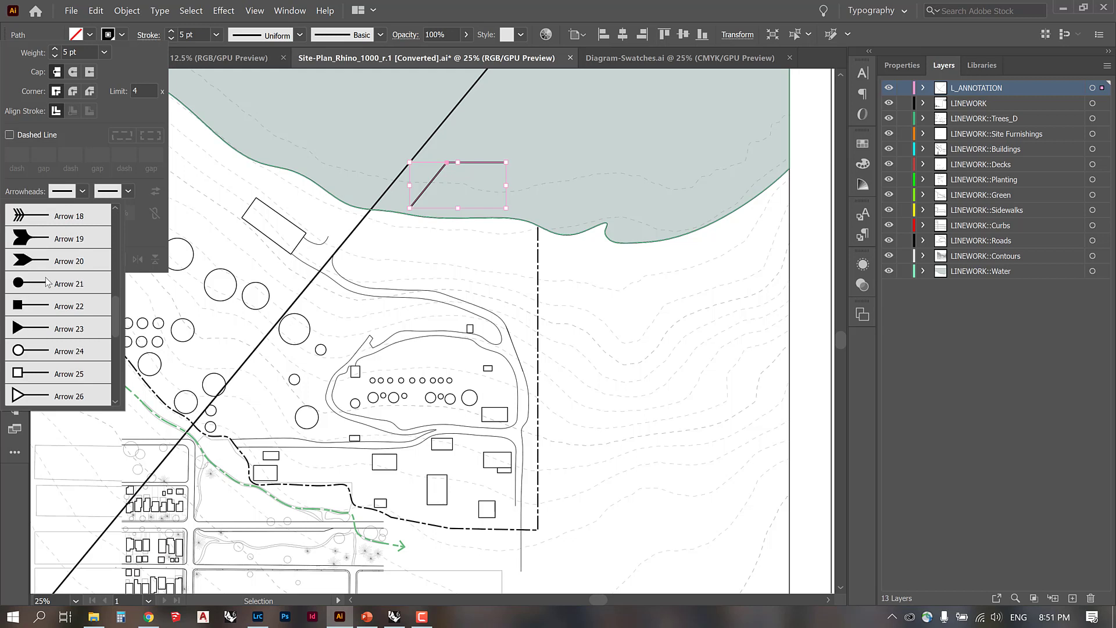
left_click(45, 289)
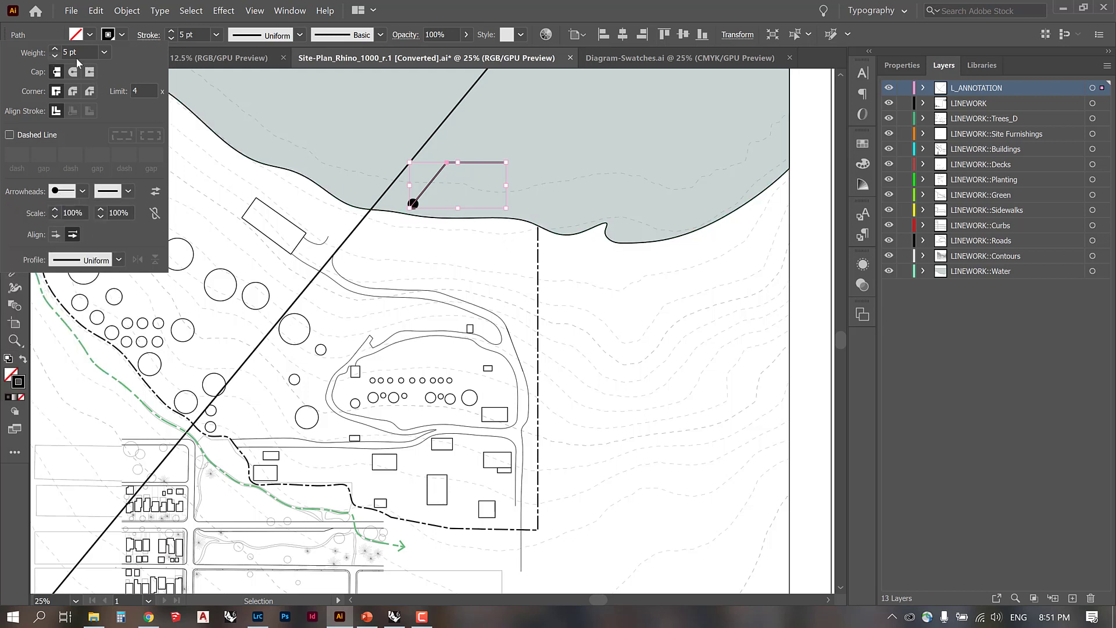
Step: Set the leader's stroke weight to 2 pt and nudge it so its dot sits closer to the shoreline
left_click(104, 53)
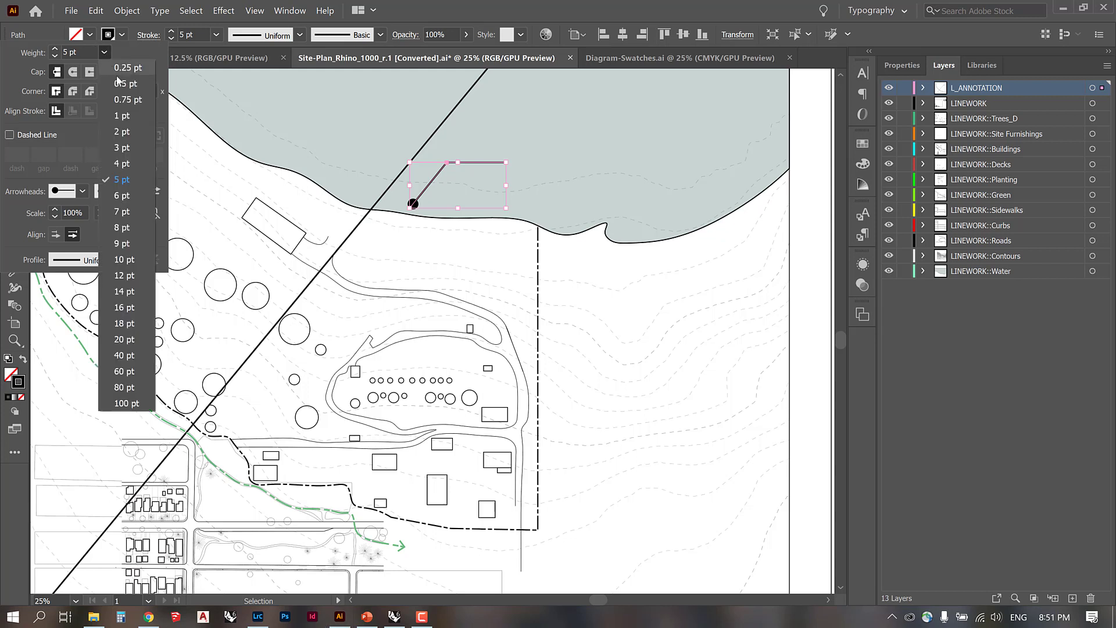
left_click(118, 115)
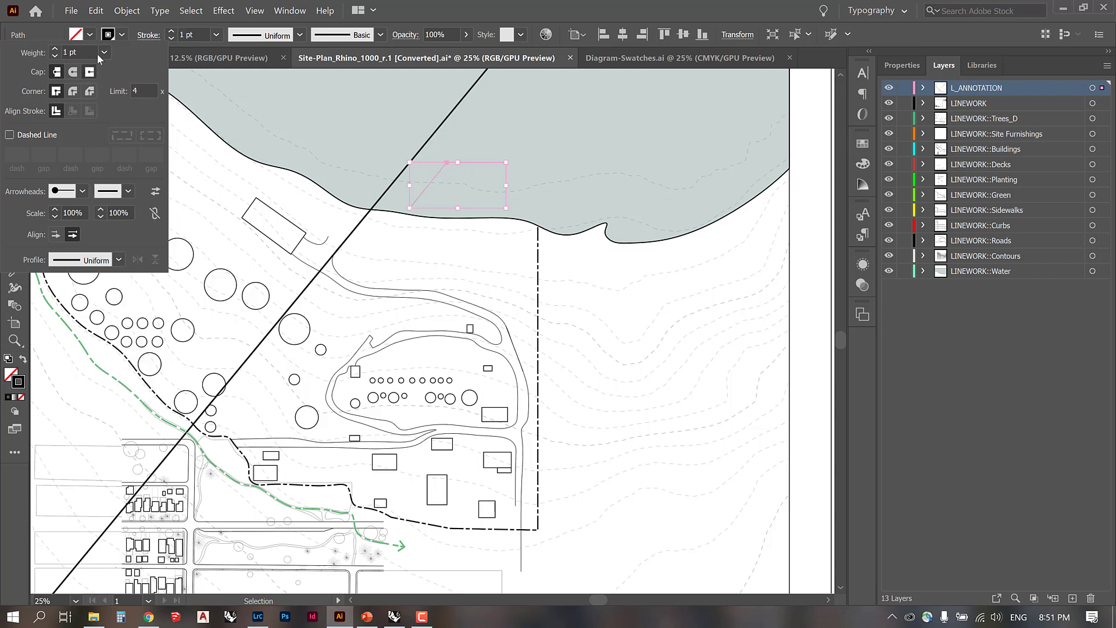
left_click(102, 52)
left_click(119, 131)
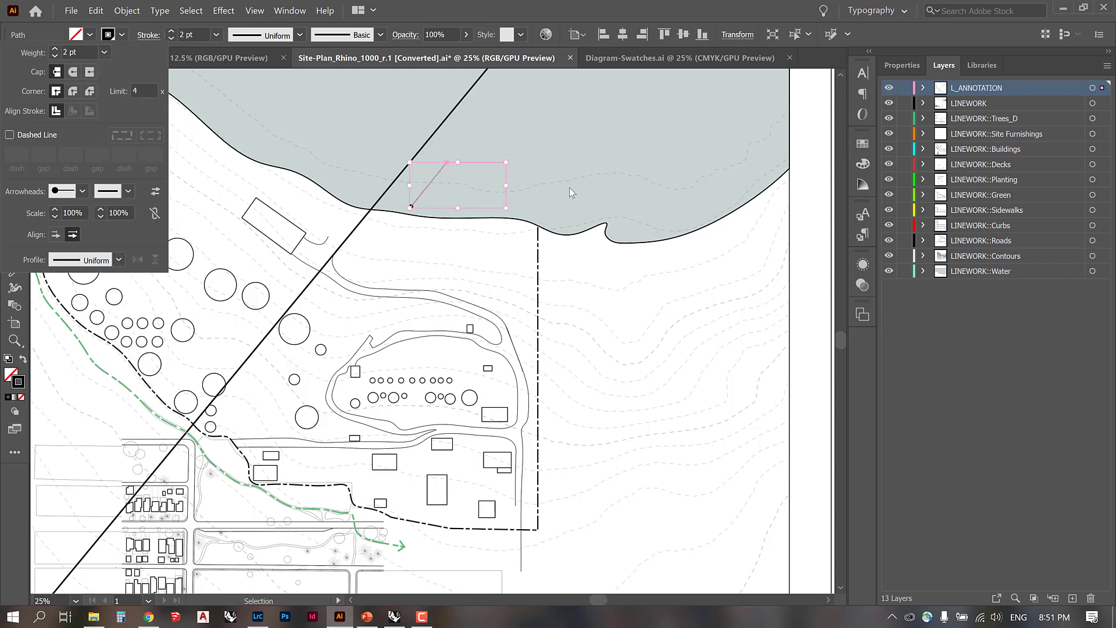
left_click(576, 253)
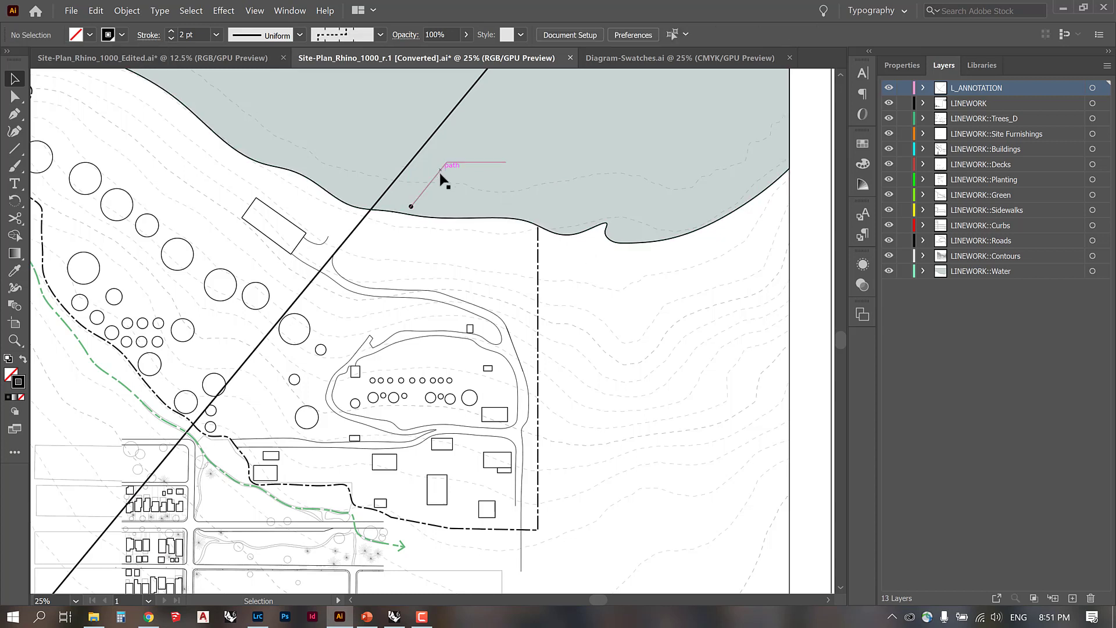
left_click_drag(441, 174, 447, 177)
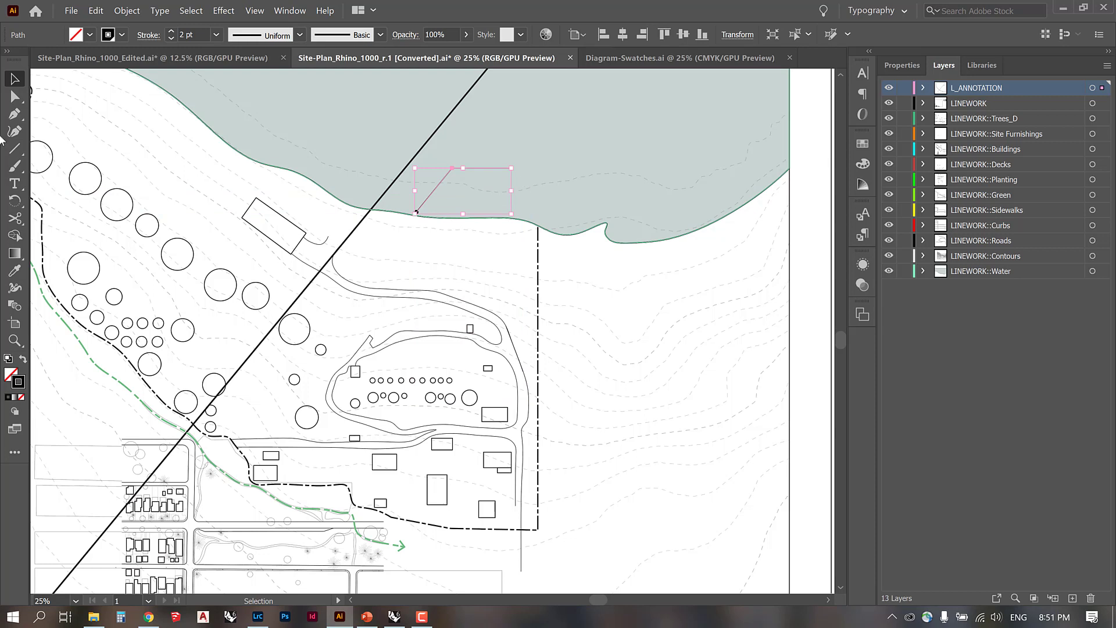
Step: Add a text label reading "Altered Shoreline" just above the leader's horizontal segment
left_click(15, 183)
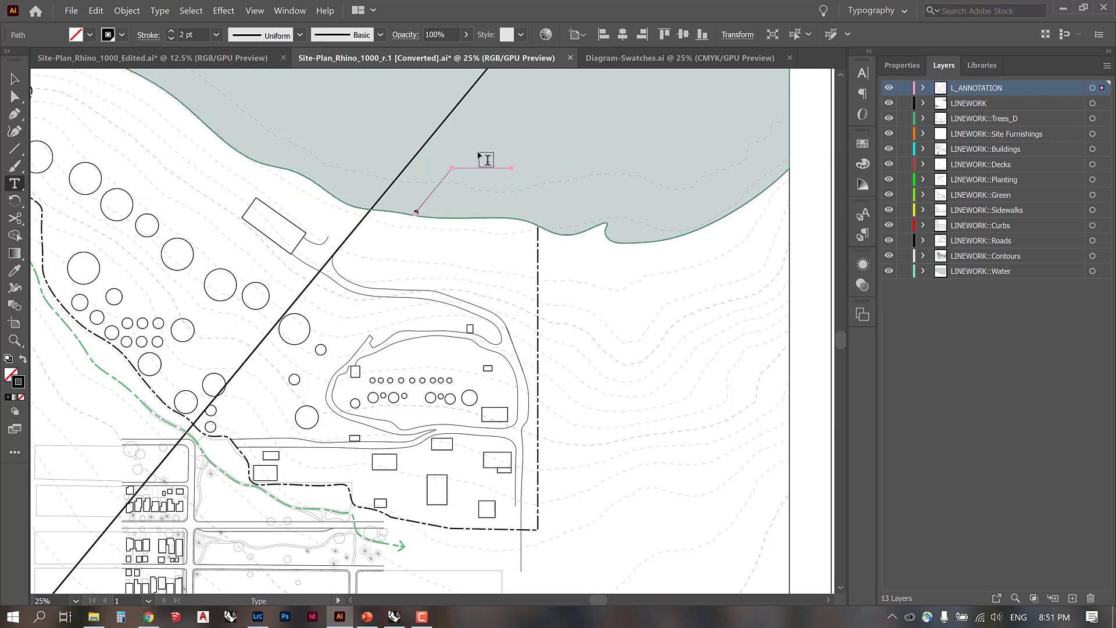
left_click(473, 156)
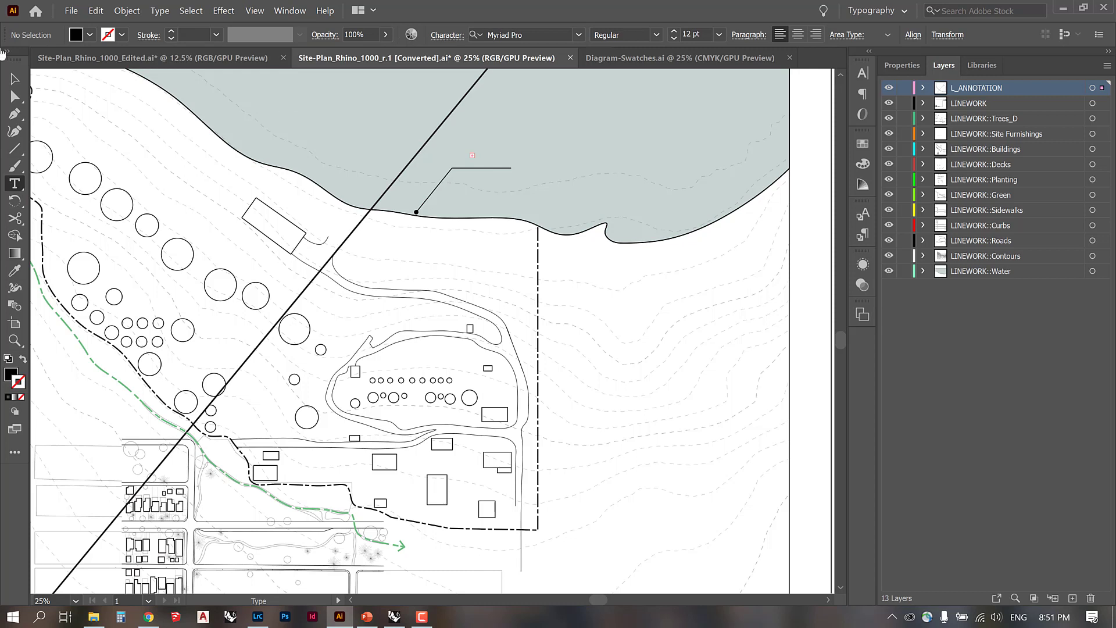
key("Escape")
Step: Set the small Altered Shoreline label to the Futura PT Book font at 60 pt
scroll(456, 164, "up", 6)
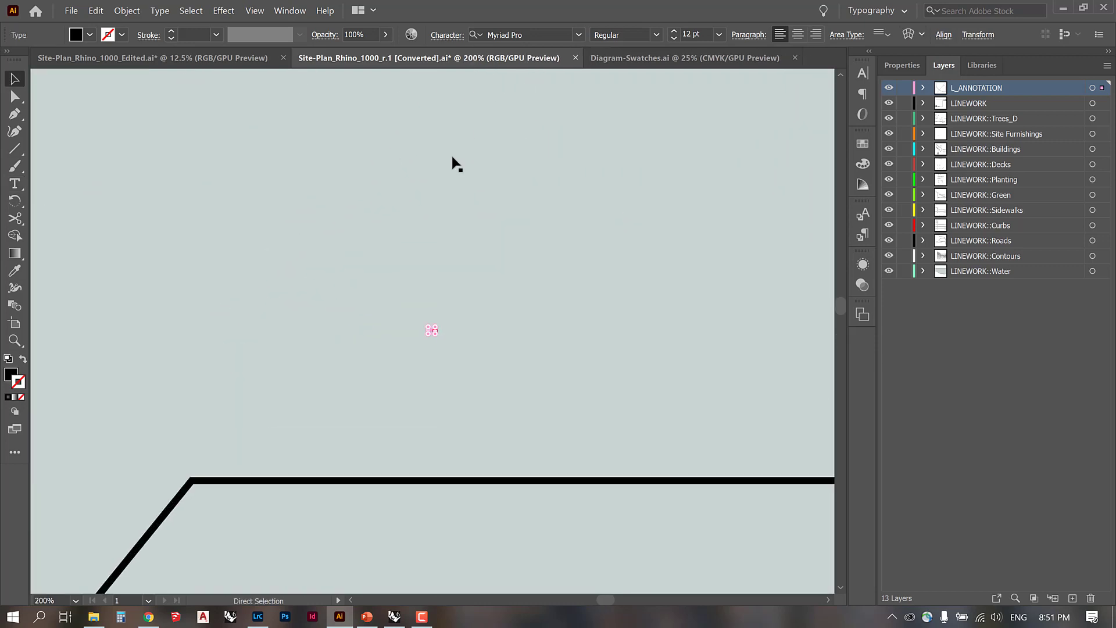
key("ctrl+equal")
key("ctrl+equal")
key("ctrl+equal")
key("ctrl+equal")
key("ctrl+equal")
left_click(465, 364)
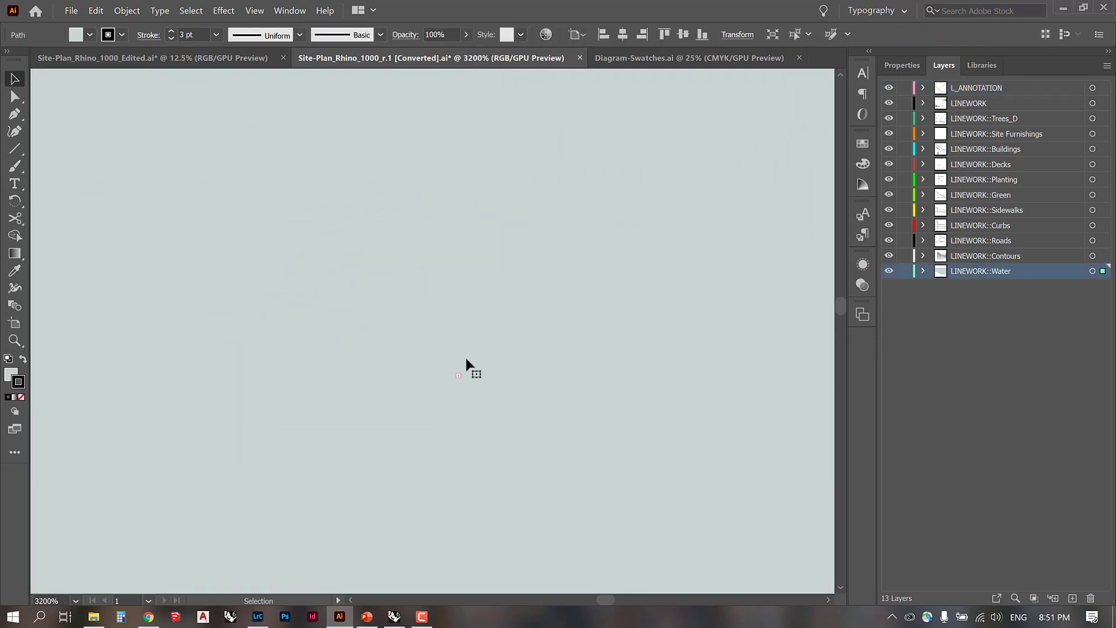
left_click(458, 363)
left_click(458, 363)
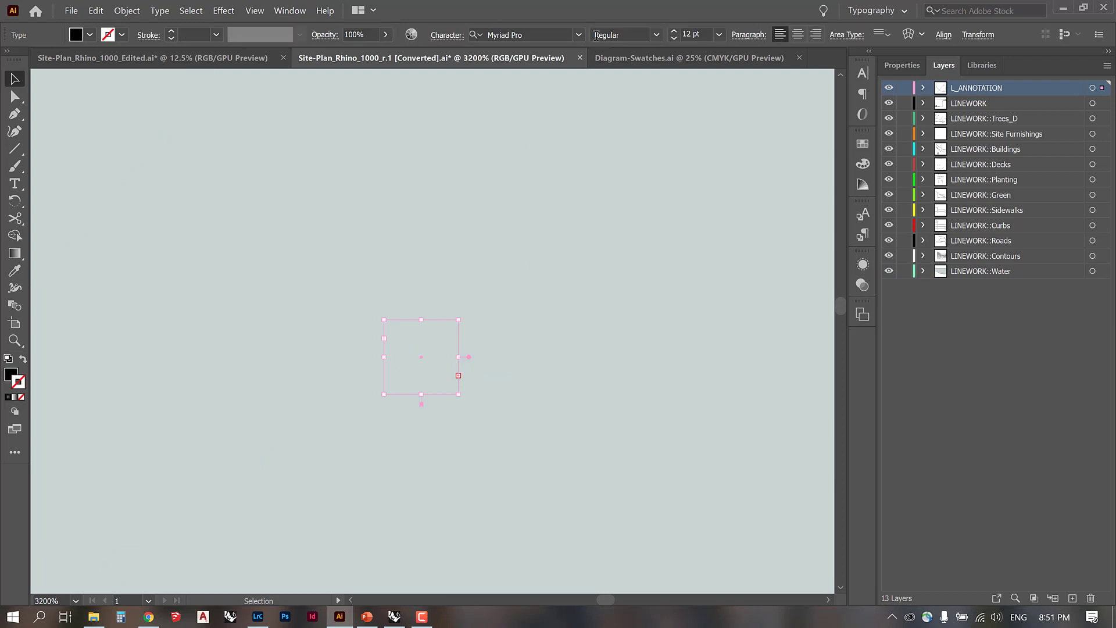
left_click(541, 35)
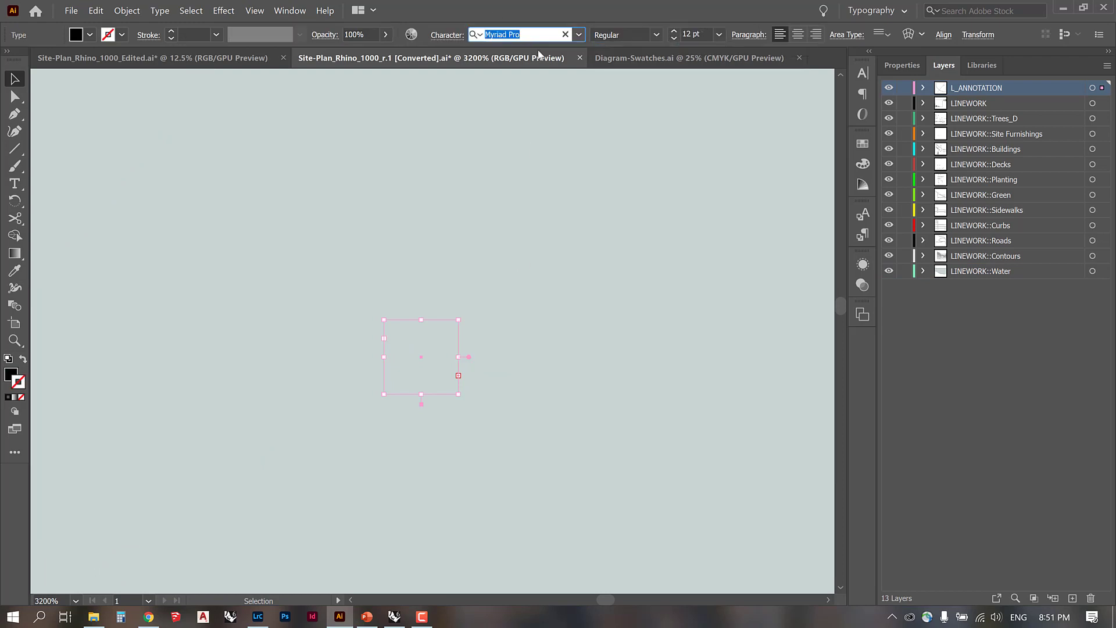
type("Futur")
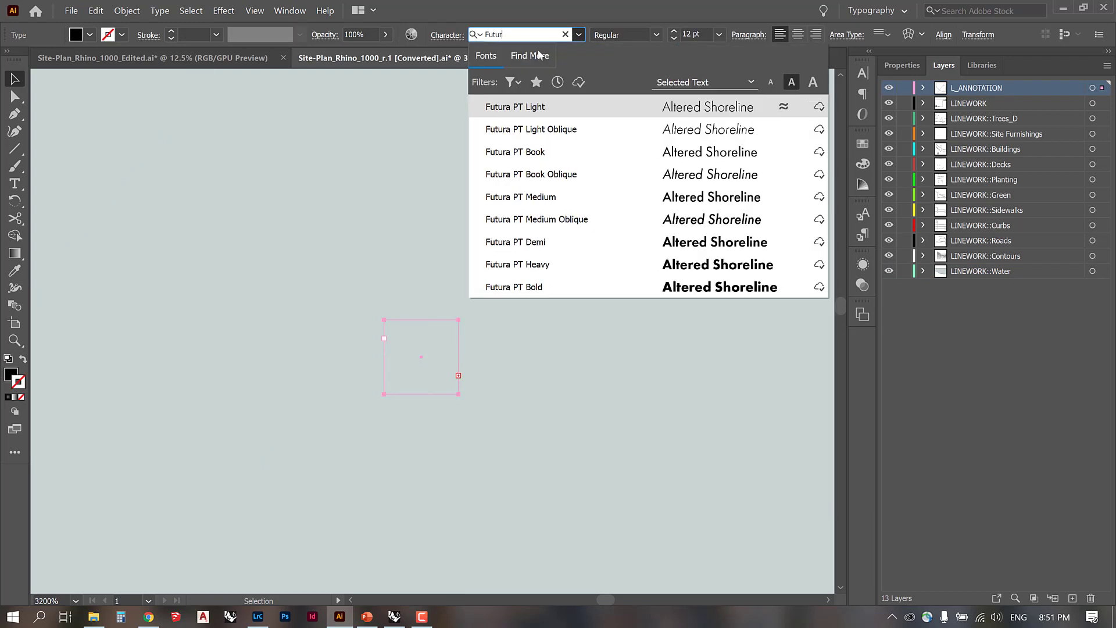
left_click(566, 155)
left_click(719, 35)
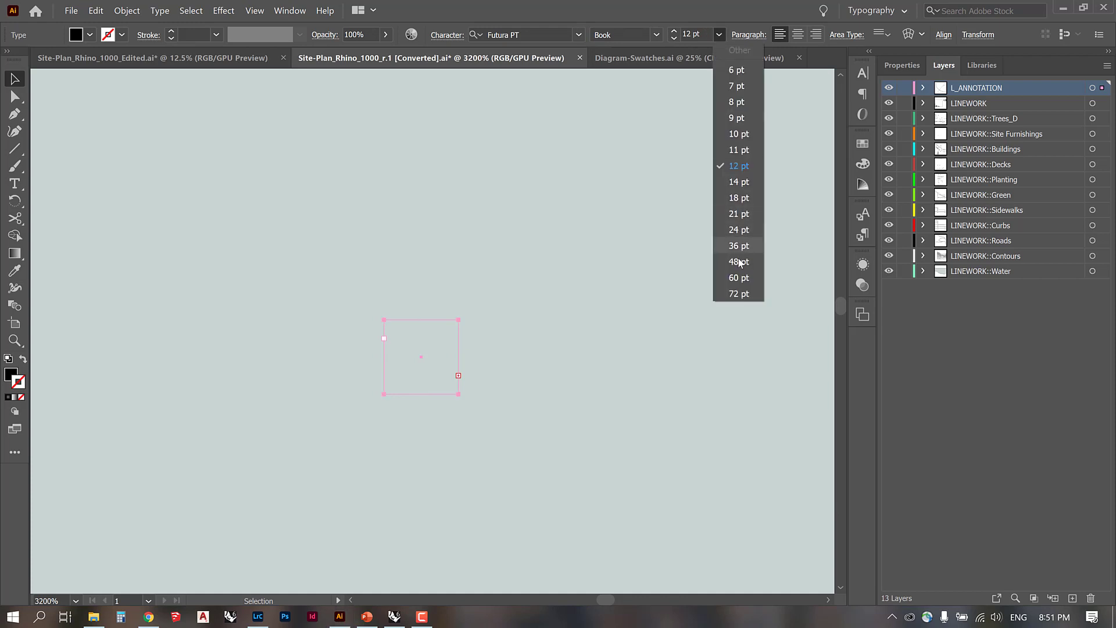
left_click(739, 278)
Step: Enlarge the label's text frame to fit "Altered Shoreline" on one line and seat it on the leader's horizontal segment
key("ctrl+minus")
key("ctrl+minus")
key("ctrl+minus")
key("ctrl+minus")
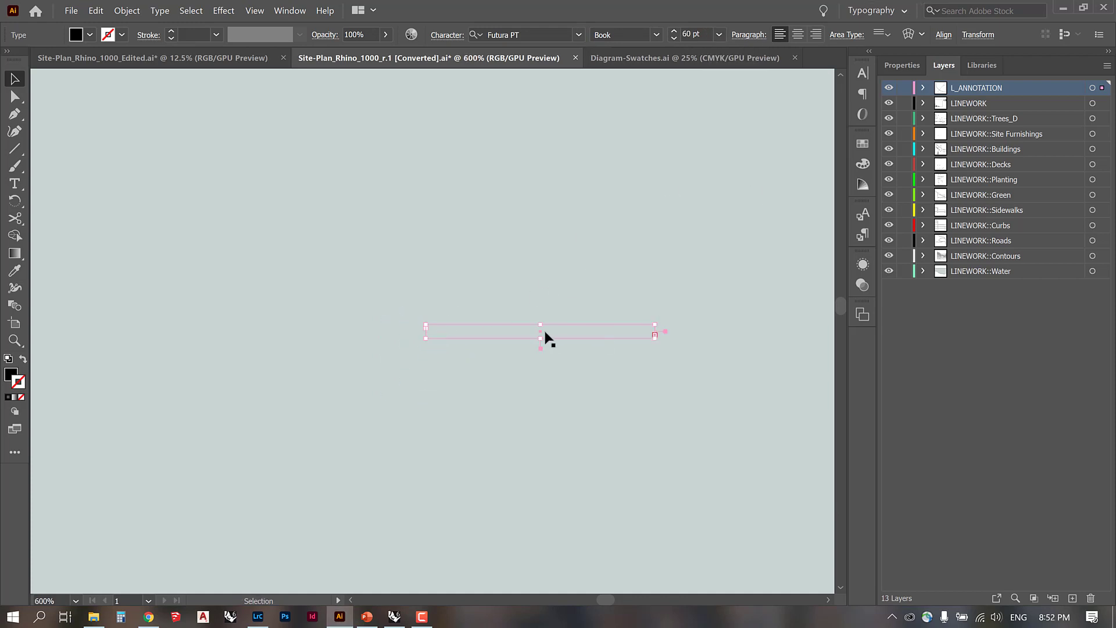
key("ctrl+minus")
key("ctrl+minus")
key("ctrl+minus")
key("ctrl+minus")
key("ctrl+minus")
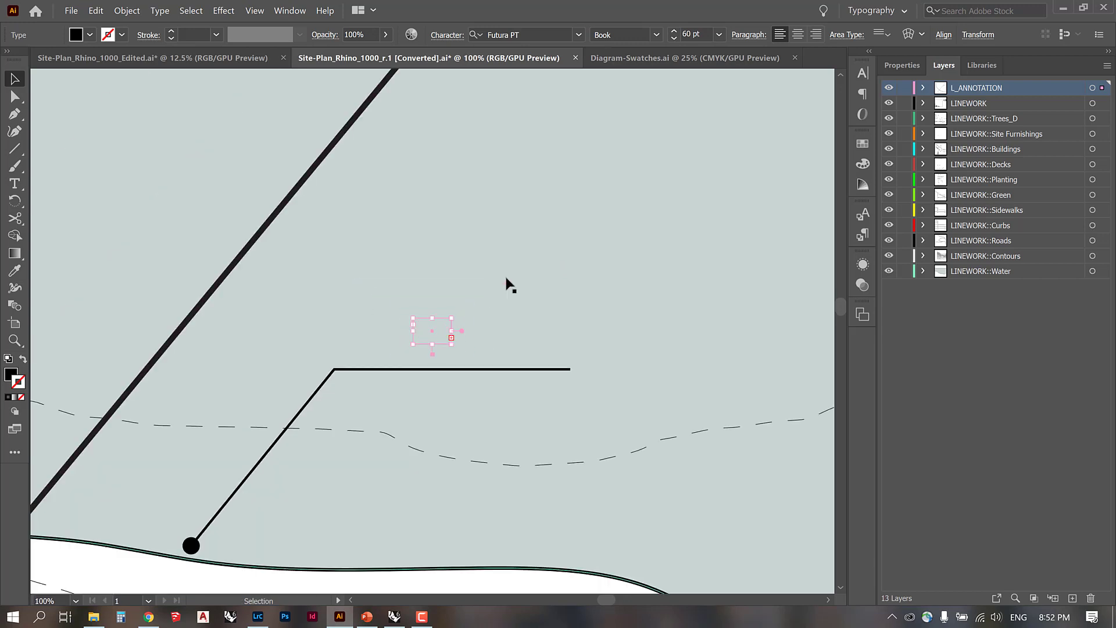
key("ctrl+minus")
key("ctrl+minus")
key("ctrl+minus")
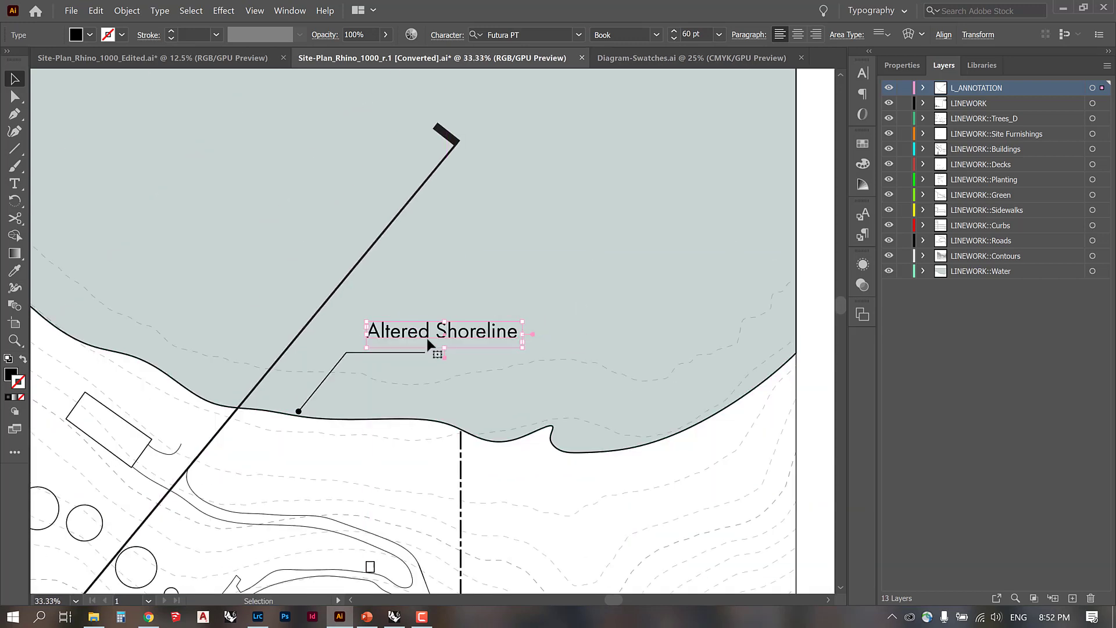
left_click_drag(427, 337, 414, 338)
left_click(816, 302)
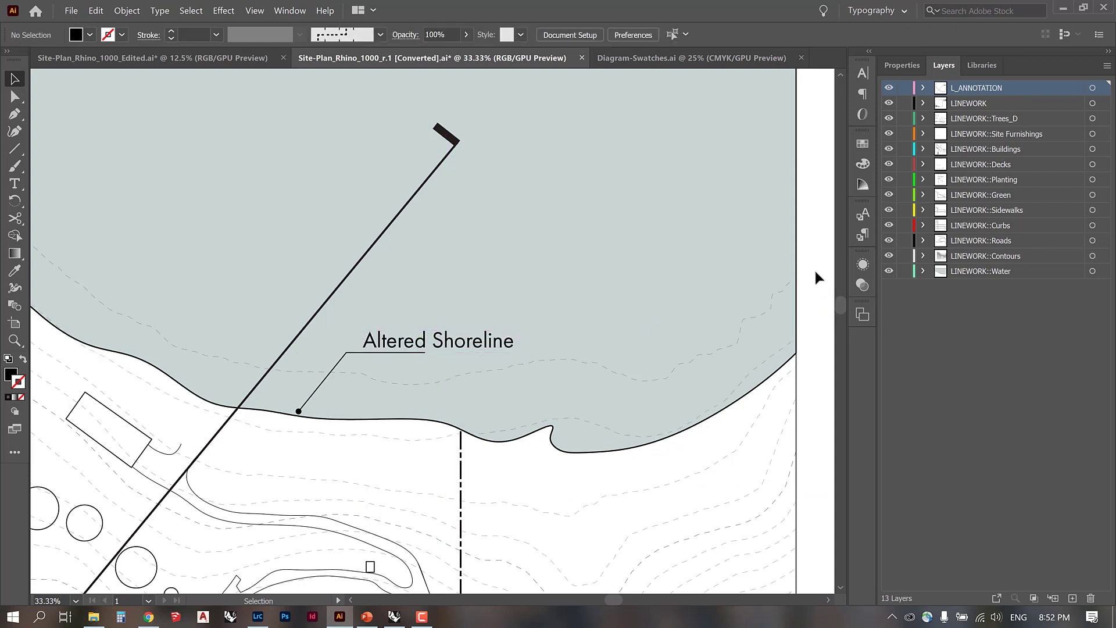
Step: Copy the shoreline leader to the large circular tanks in the northwest, reversed and steepened so its dot lands on a tank
key("ctrl+minus")
key("ctrl+minus")
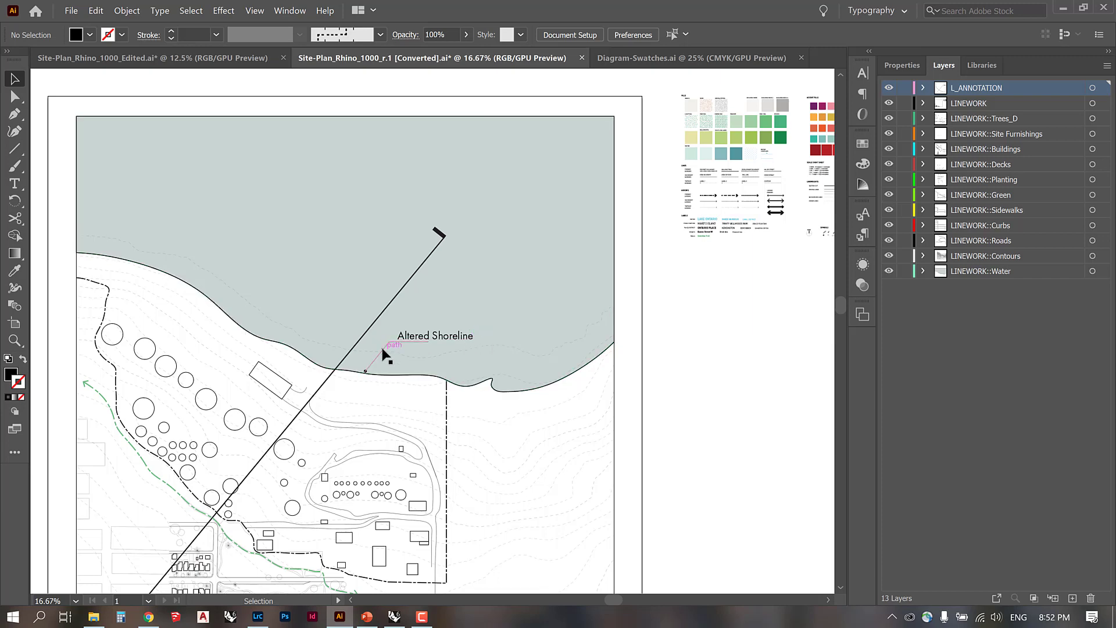
left_click(381, 370)
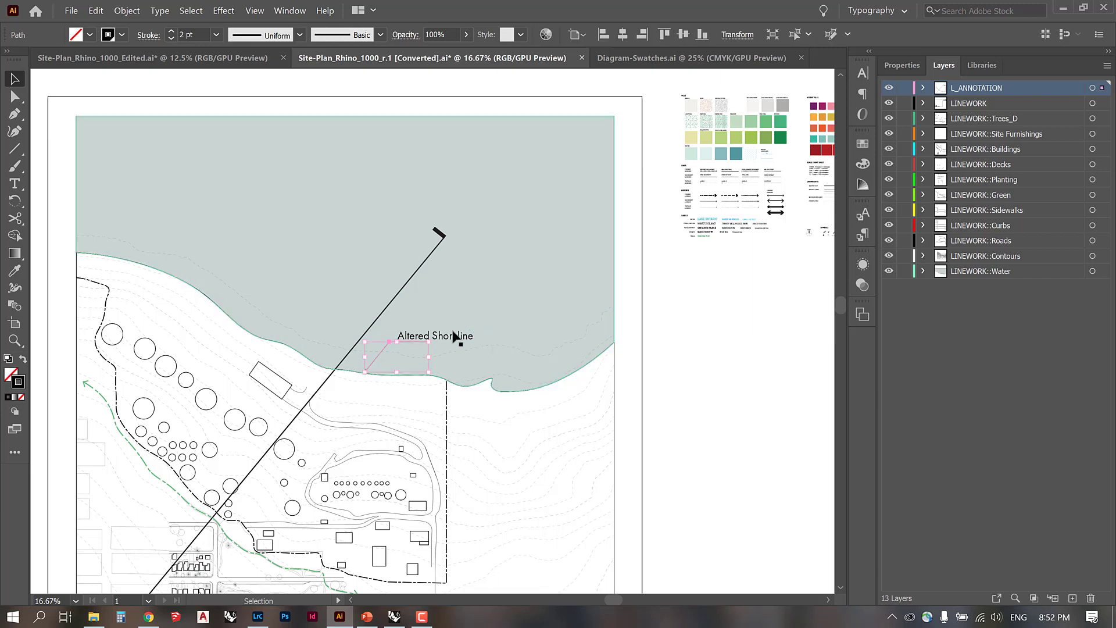
left_click_drag(501, 293, 578, 210)
left_click(487, 249)
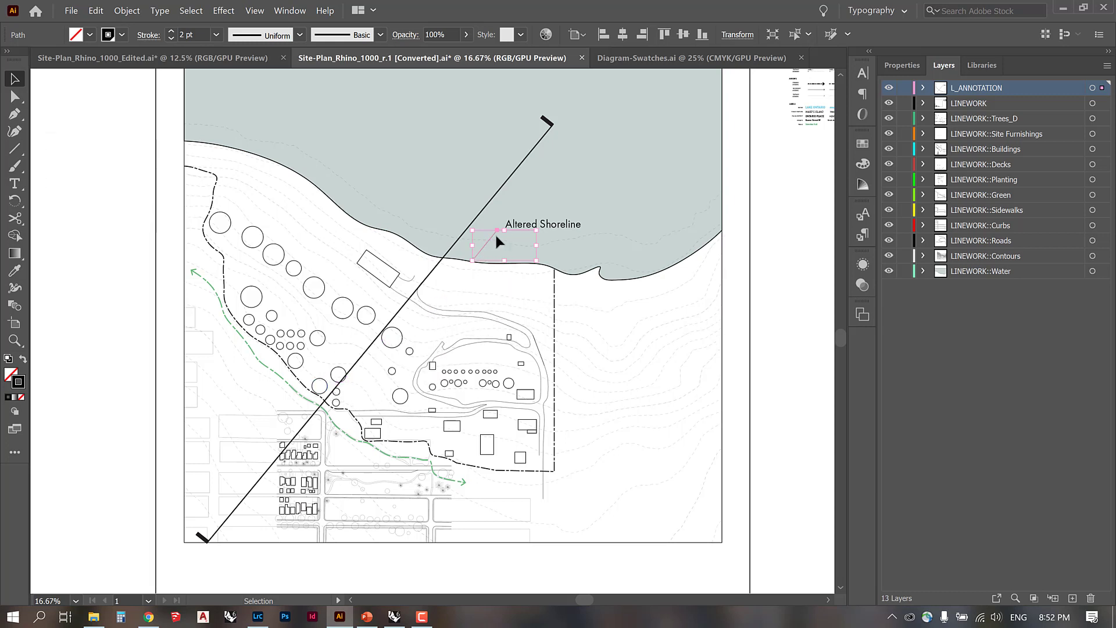
left_click_drag(459, 246, 312, 233)
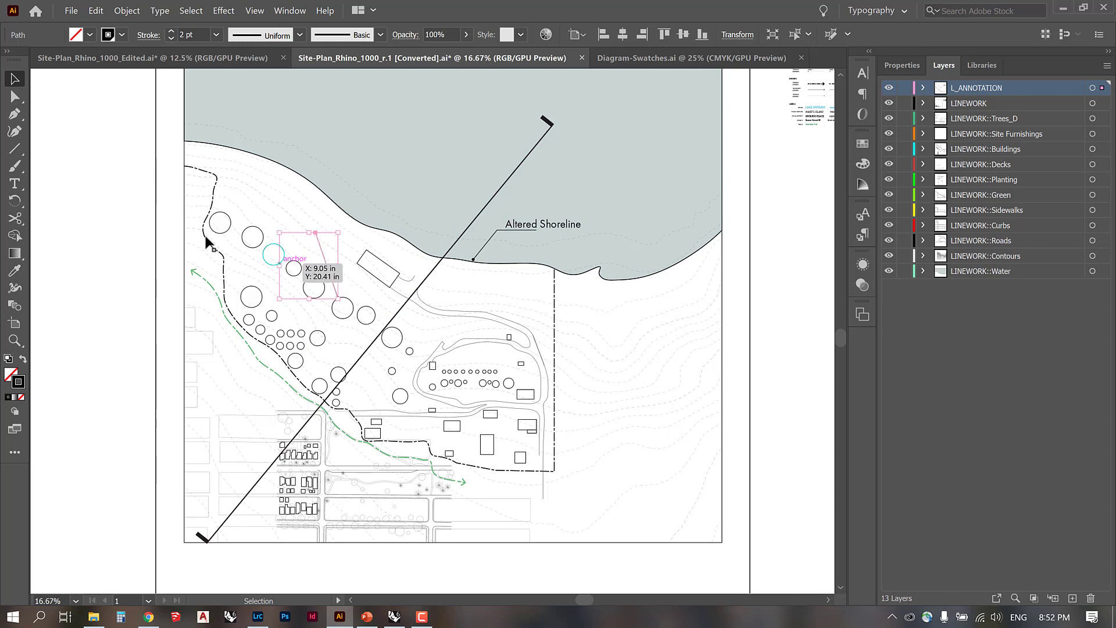
Step: Copy the Altered Shoreline label above the tank leader and replace its text with "Industrial Oil Tanks"
left_click(562, 228)
left_click_drag(563, 227, 307, 213, "alt")
triple_click(308, 212)
key("BackSpace")
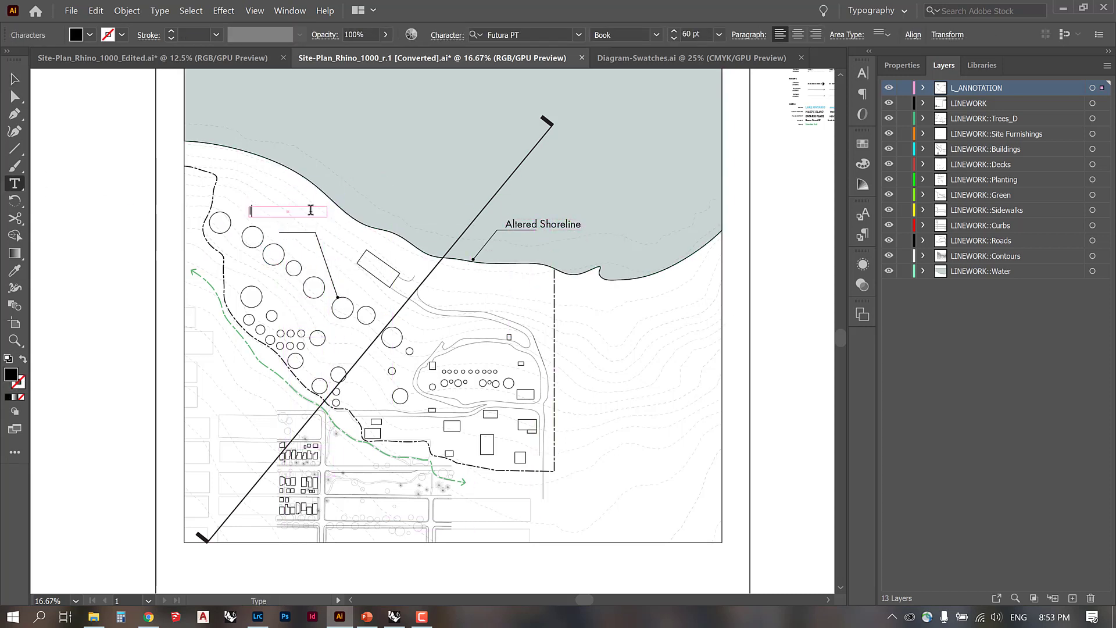
type("Industrial Oil")
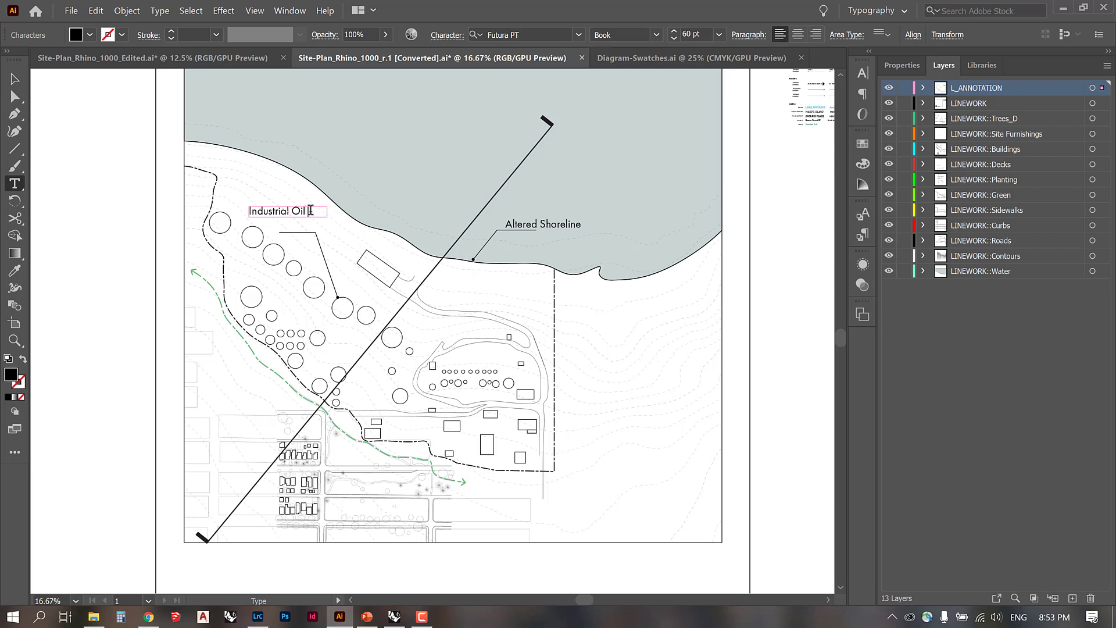
key("Escape")
Step: Seat the two-line Industrial Oil Tanks label on its leader's horizontal segment and align the leader with the text
left_click_drag(288, 206, 291, 188)
left_click_drag(297, 191, 310, 215)
left_click(347, 324)
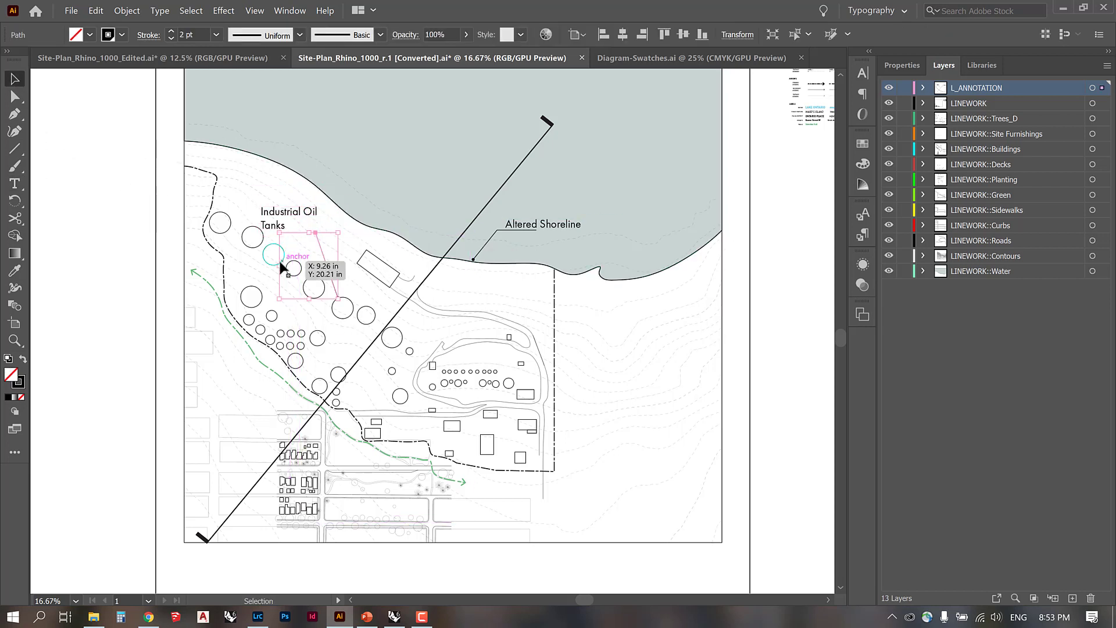
Step: Place copies of the leader and label beside the green trail line and retype the label as "Trans-Canada Trail"
left_click_drag(490, 241, 210, 346)
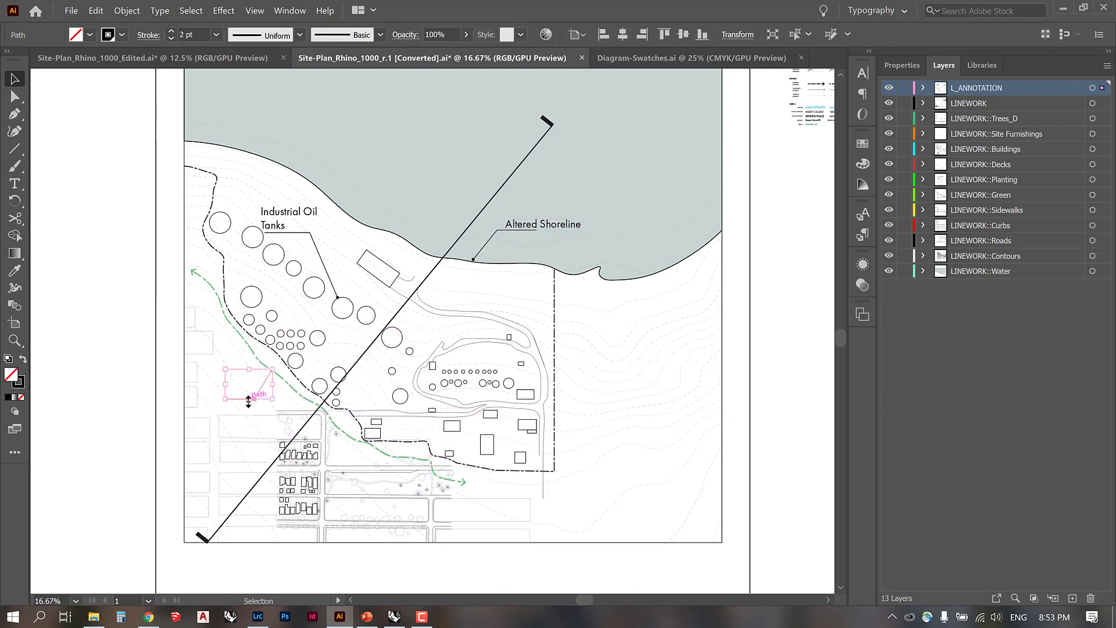
mouse_move(248, 400)
left_mouse_down()
mouse_move(249, 389)
mouse_move(249, 404)
left_mouse_up()
left_click_drag(298, 213, 239, 372)
double_click(234, 381)
left_click_drag(233, 385, 198, 364)
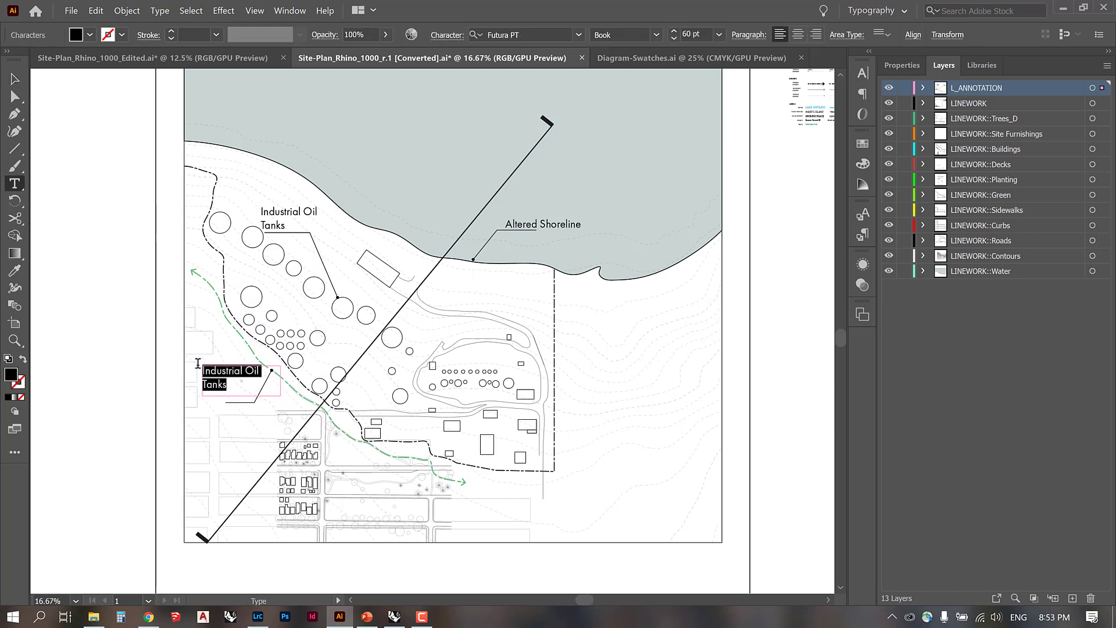
type("Trans-Canada Trail")
key("Escape")
Step: Copy the trail leader to the site boundary's southeast corner and mirror it to run eastward, checking the edited plan as reference
left_click_drag(275, 388, 552, 483)
left_click(265, 381, "shift")
left_click(271, 392)
left_click(349, 103)
left_click(218, 58)
left_click(463, 58)
left_click(299, 429)
left_click(238, 58)
left_click(432, 58)
left_click_drag(501, 484, 615, 483)
Step: Copy the Altered Shoreline label above the boundary leader and retype it as "Border Indicates Boundary of Industrial Brownfield Site"
left_click_drag(550, 226, 630, 483)
double_click(613, 480)
key("ctrl+a")
type("Border Indicates")
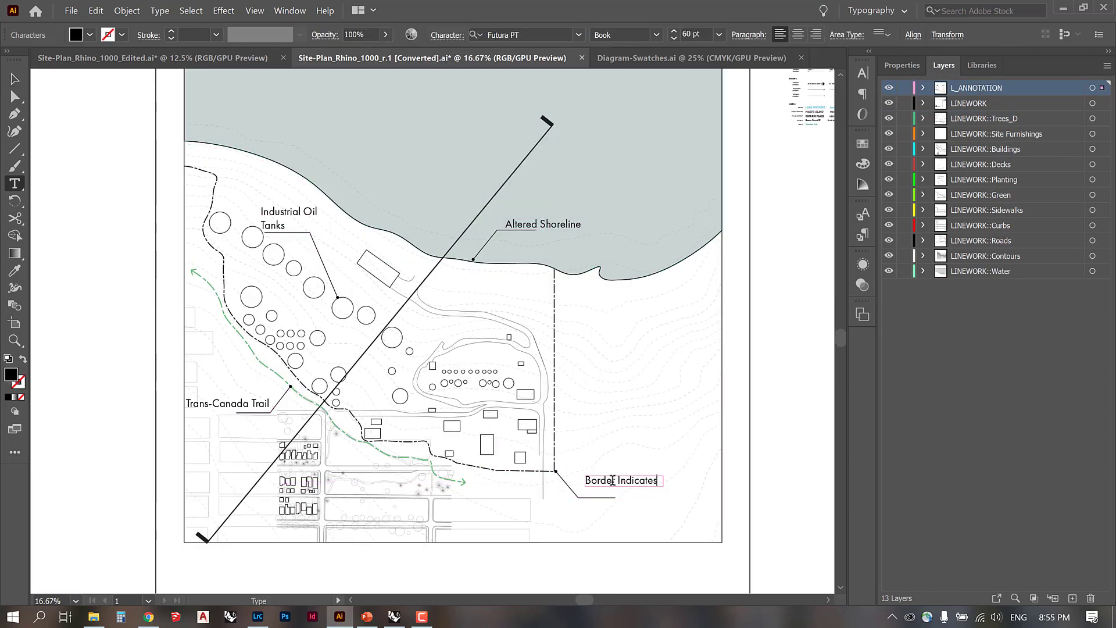
key("Return")
type("Boundary of Industrial")
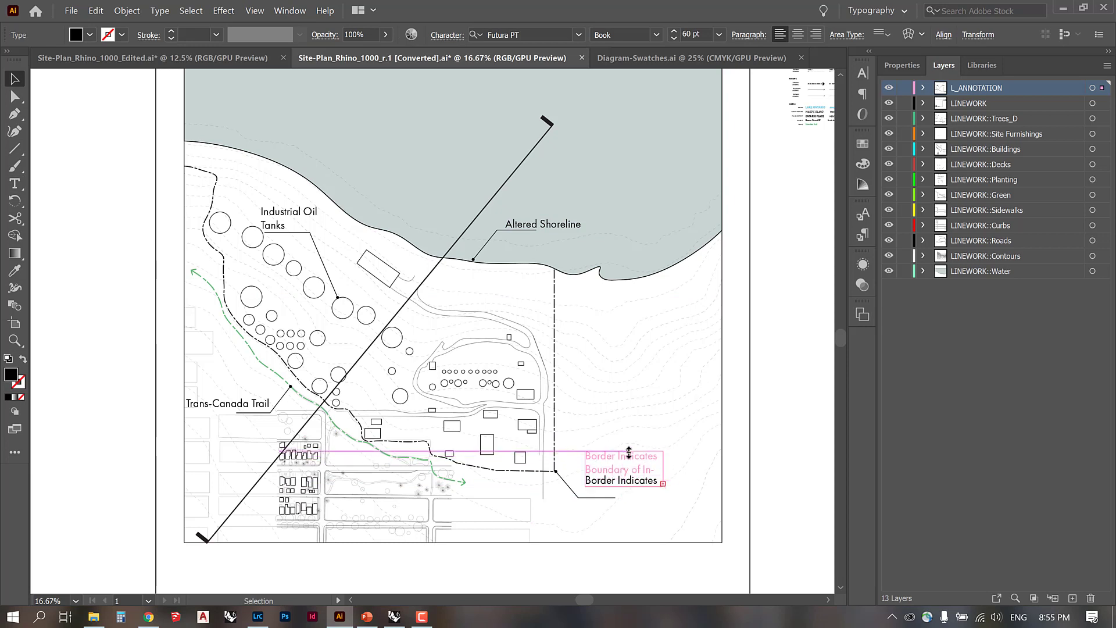
key("Return")
type("Brownfield Site")
Step: Remove the word "Industrial" from the boundary label so it reads "Border Indicates boundary of Brownfield Site"
double_click(655, 469)
key("Delete")
key("Delete")
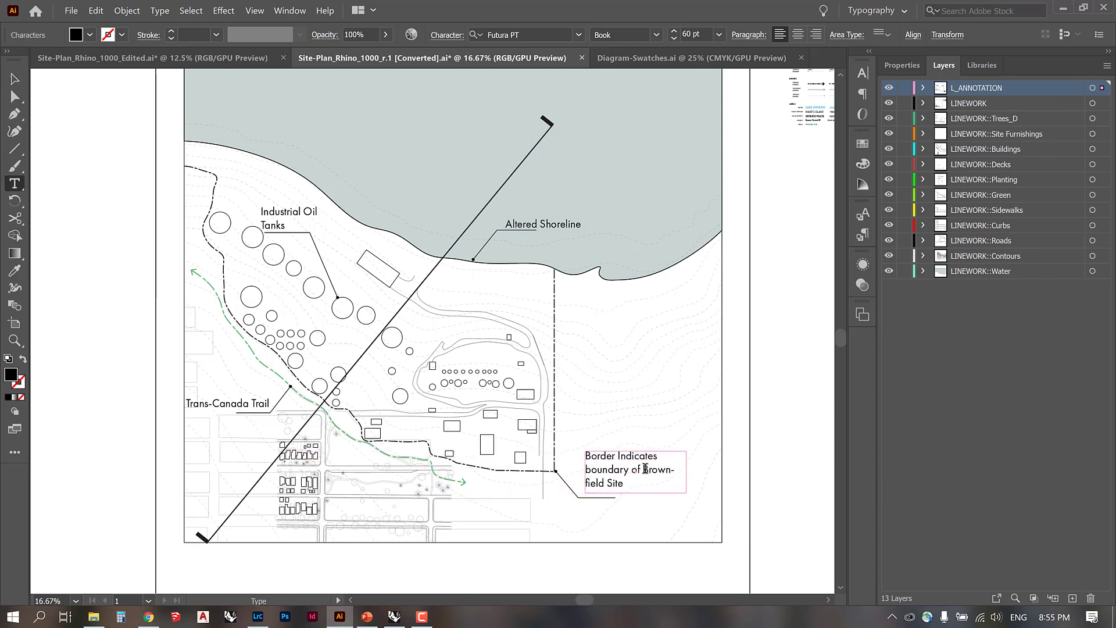
Step: Finish the boundary label in lowercase as "Border indicates boundary of brownfield site" and nudge it into place above its leader
key("Escape")
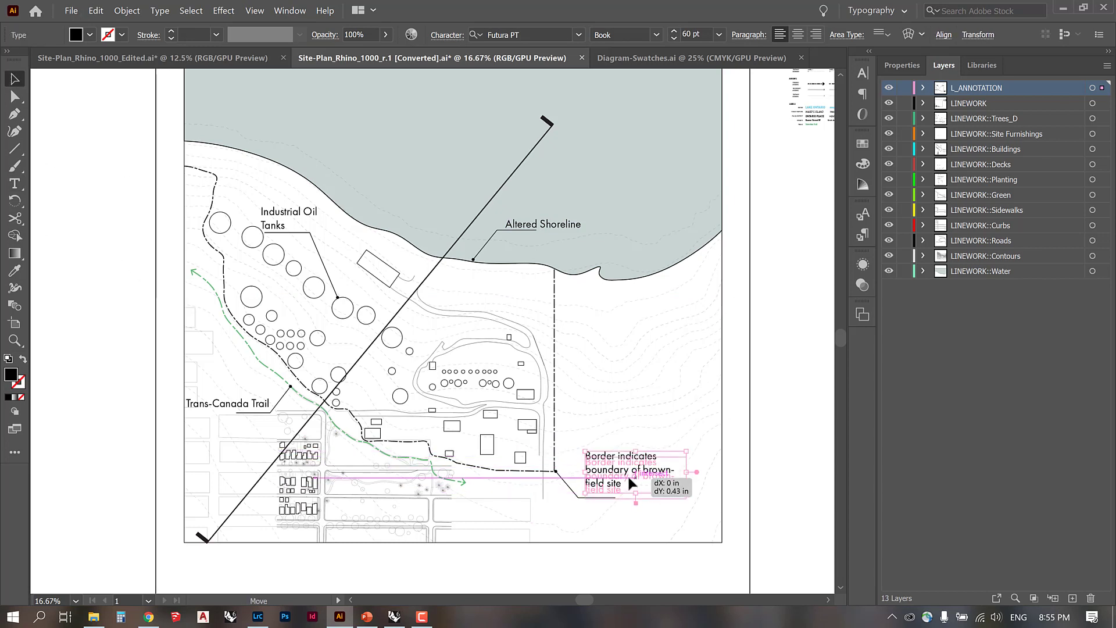
left_click_drag(617, 475, 623, 481)
left_click(836, 490)
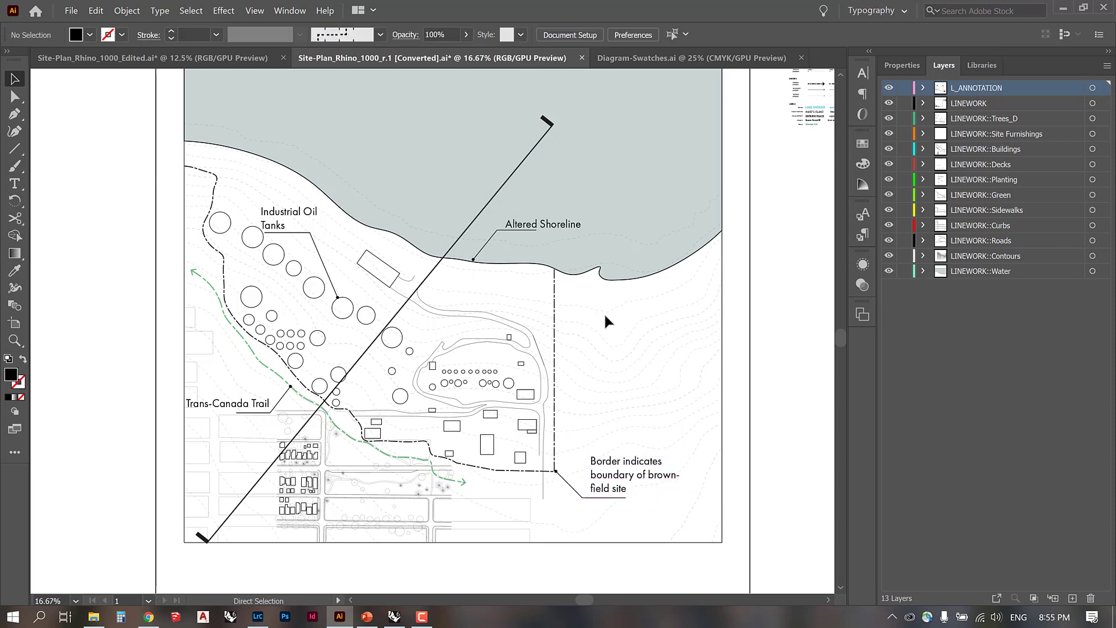
Step: Select the whole plan drawing with its annotations and shift it slightly down inside the sheet border
key("ctrl+minus")
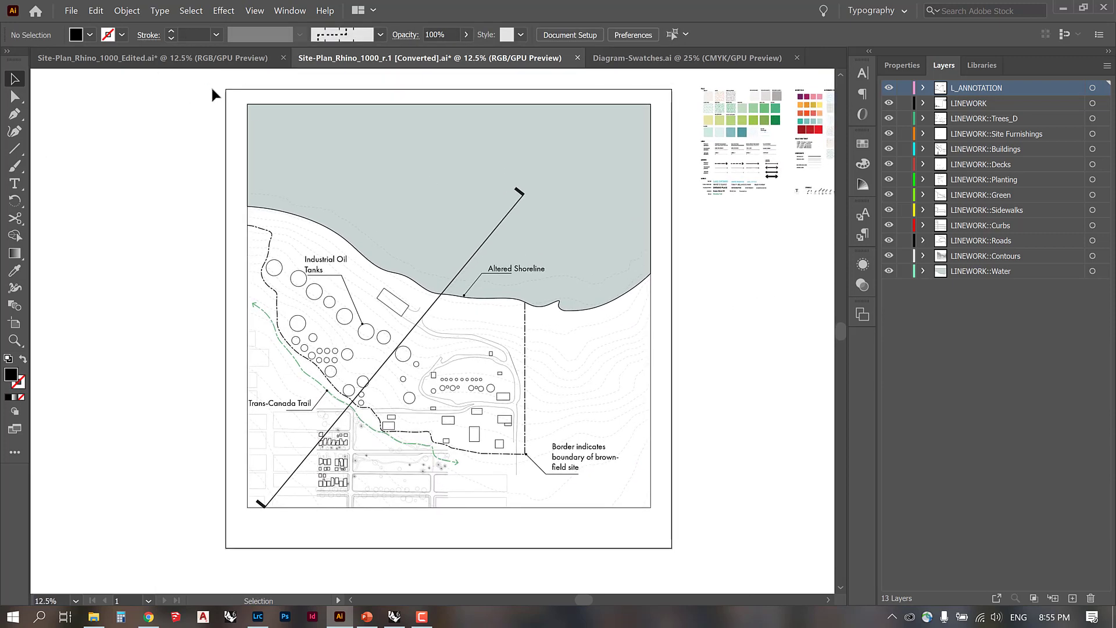
mouse_move(210, 85)
left_mouse_down()
mouse_move(569, 500)
mouse_move(666, 528)
left_mouse_up()
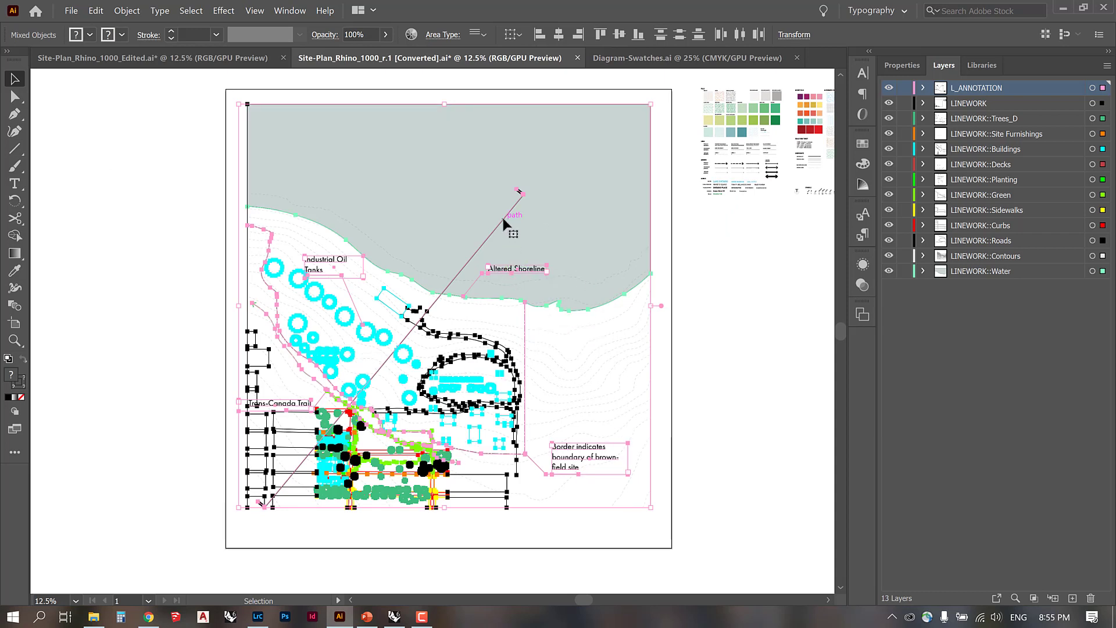
left_click_drag(503, 217, 503, 221)
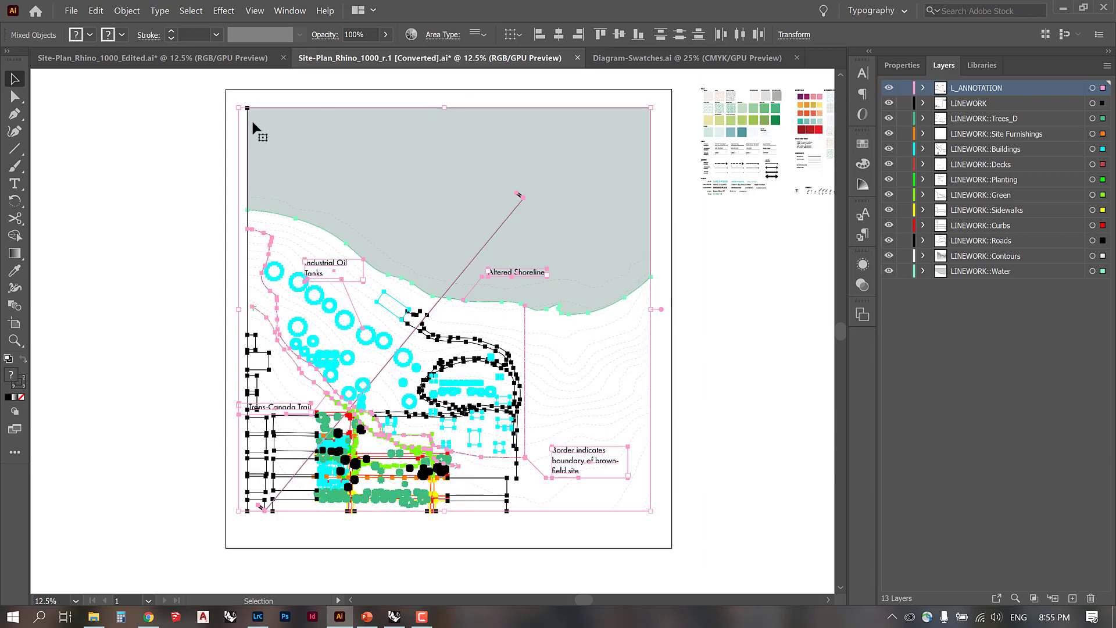
left_click(721, 451)
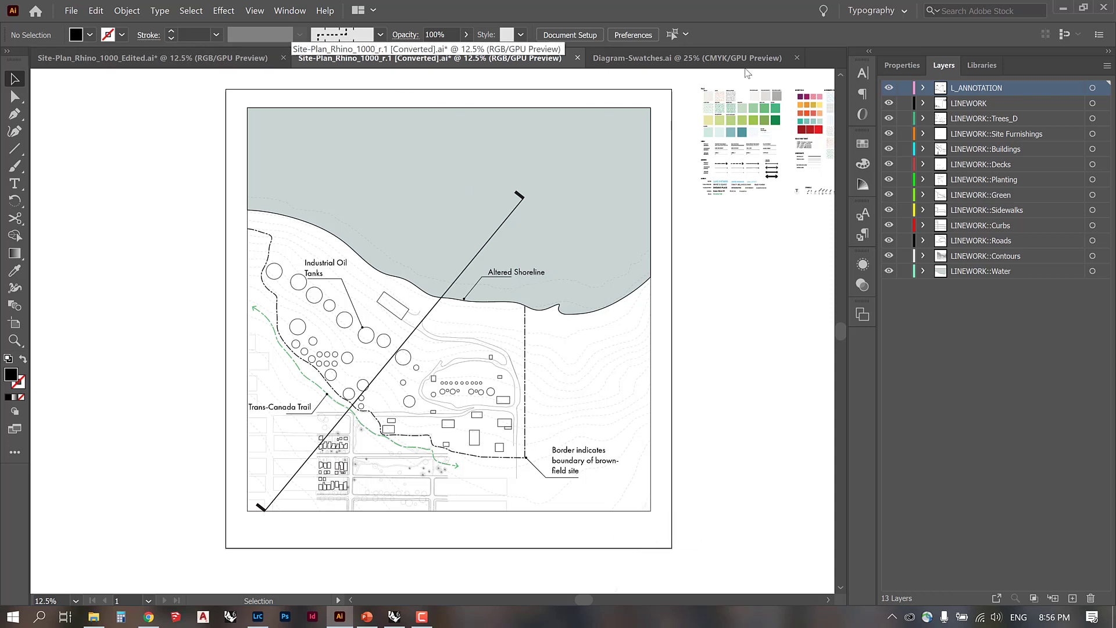
Step: Copy the scale bar from the edited site plan and place it inside the southeast corner of this plan
left_click(182, 62)
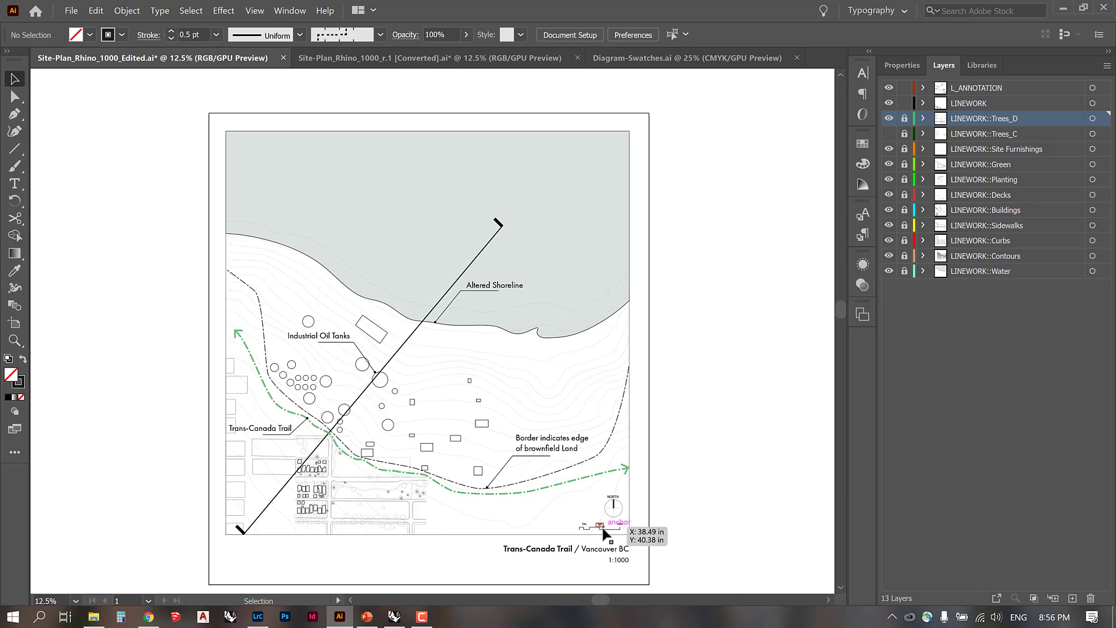
left_click(608, 527)
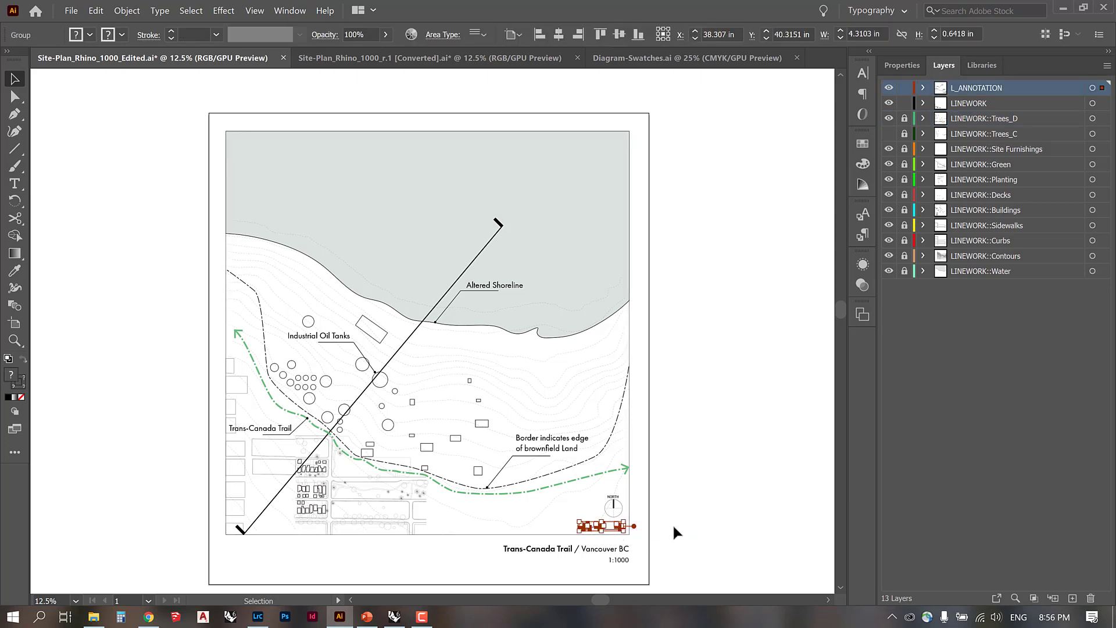
key("a")
left_click(442, 58)
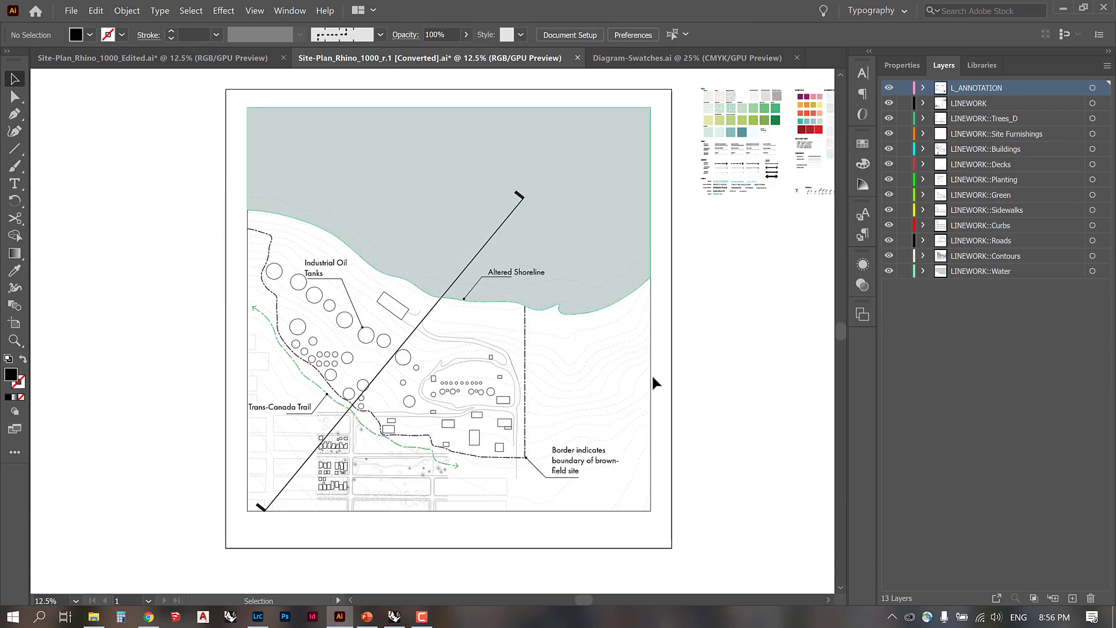
key("ctrl+v")
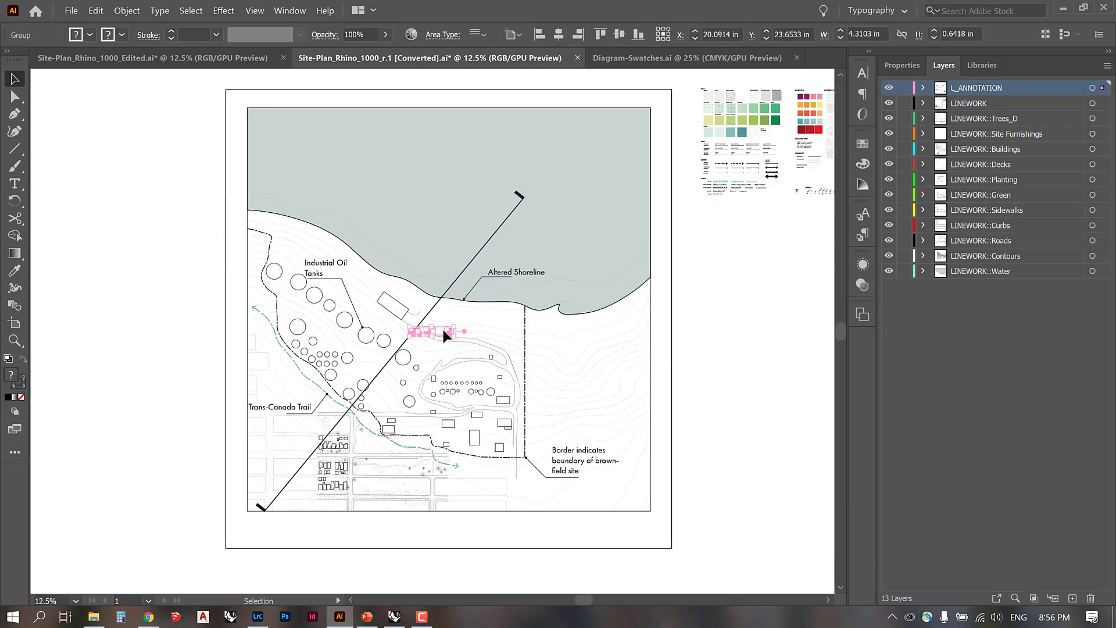
left_click_drag(439, 329, 629, 510)
left_click(701, 512)
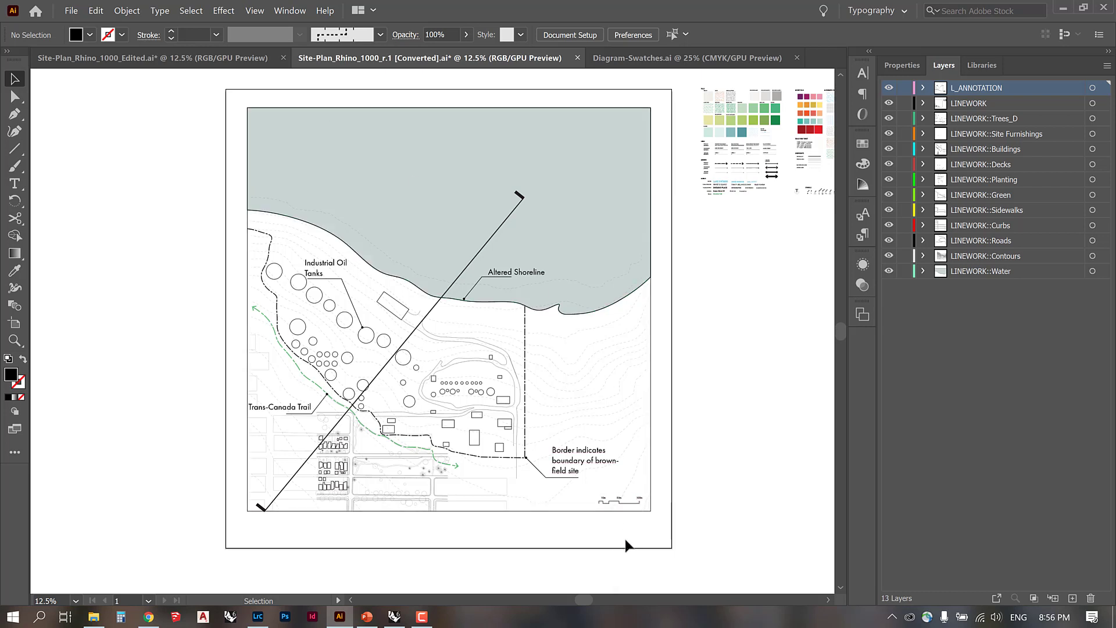
Step: Copy the Altered Shoreline label below the plan, retype it as "Trans-Canaa Trail Site Plan / Vancouver BC", widen its frame and right-align it
key("t")
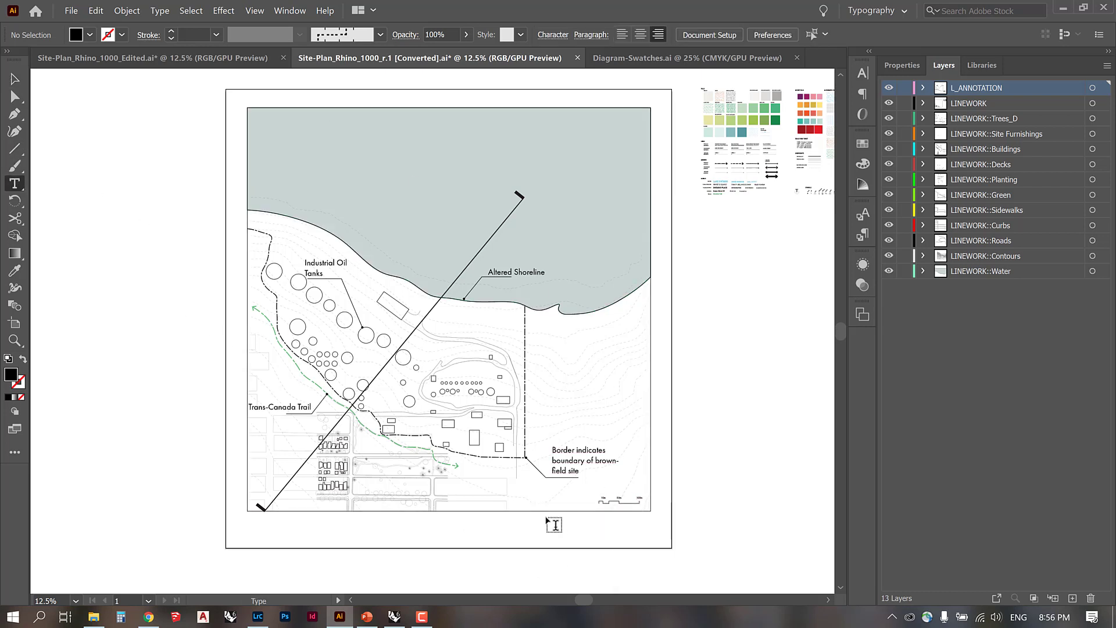
left_click(15, 79)
left_click_drag(518, 279, 651, 525)
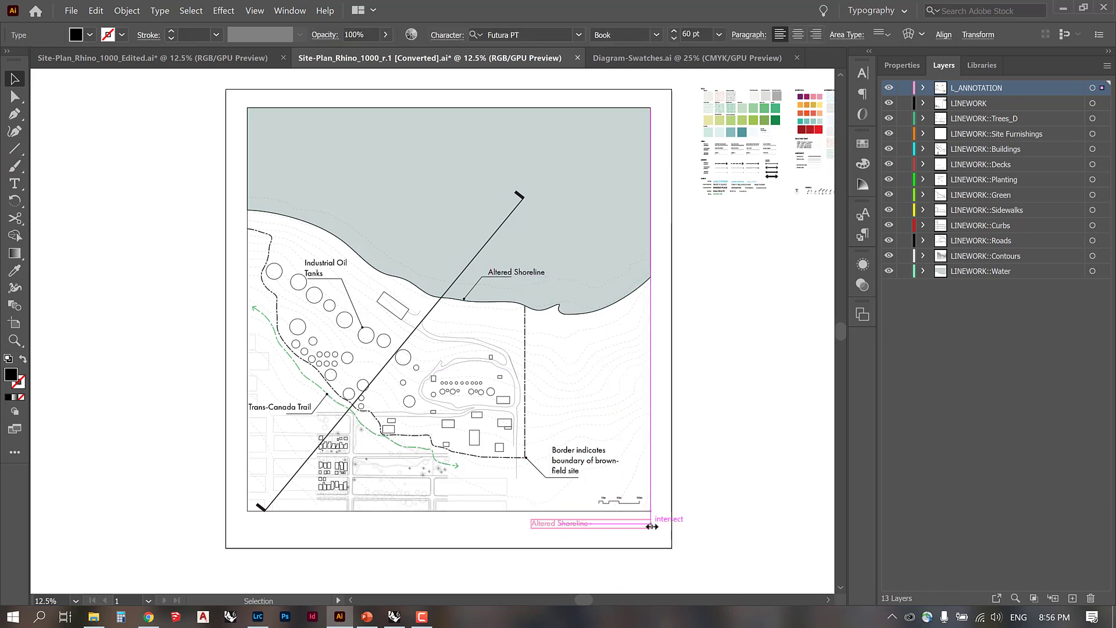
double_click(569, 524)
key("ctrl+a")
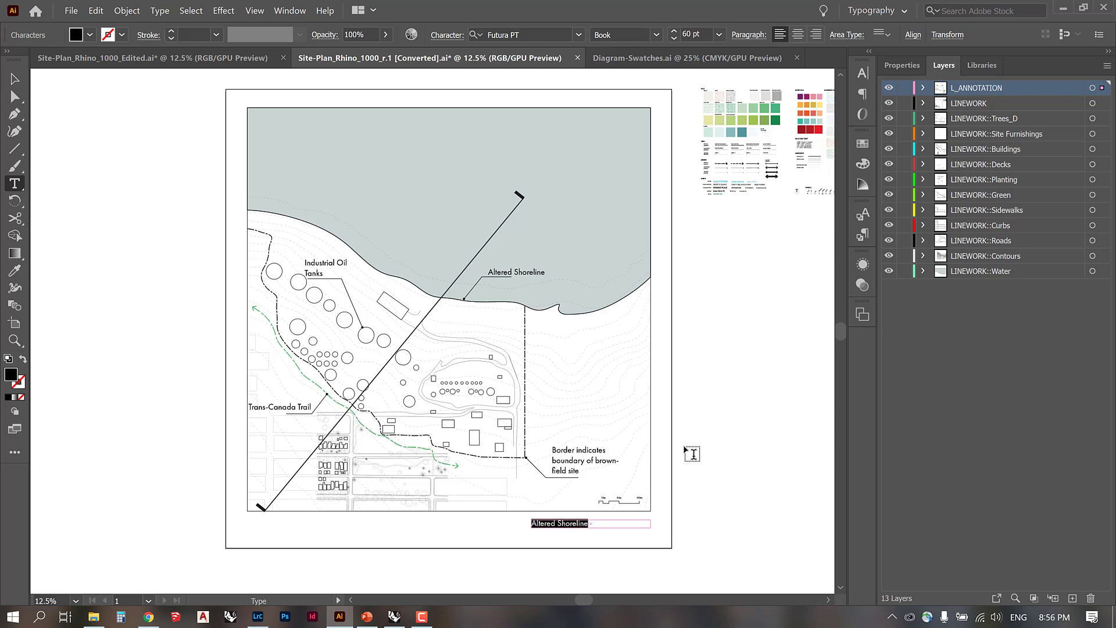
type("Trans-Canaa Trail Site Plan / Van-")
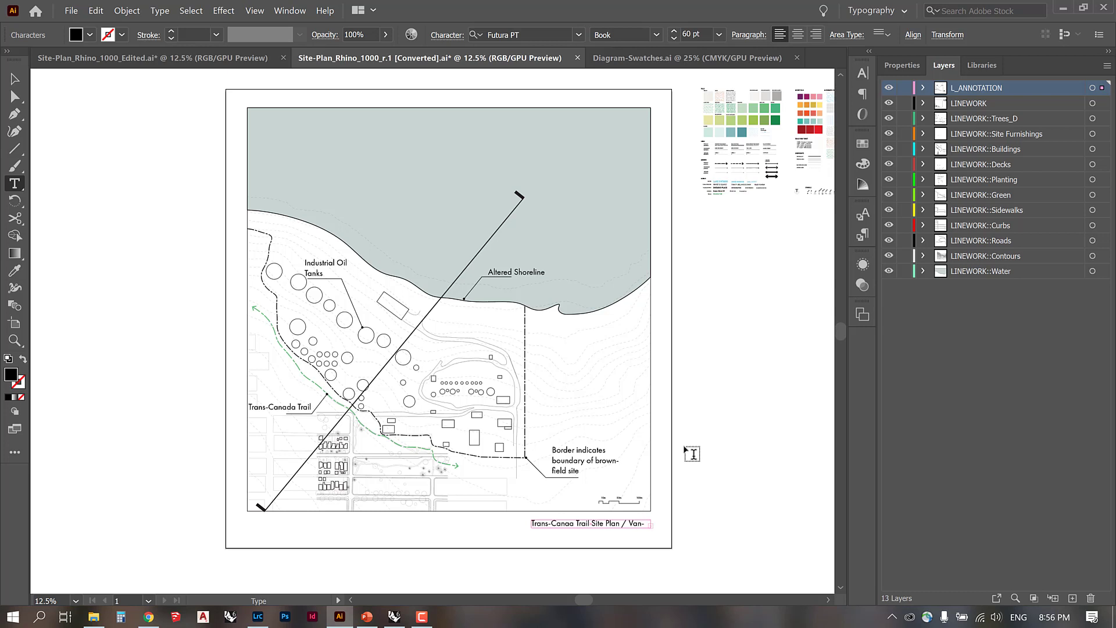
key("Escape")
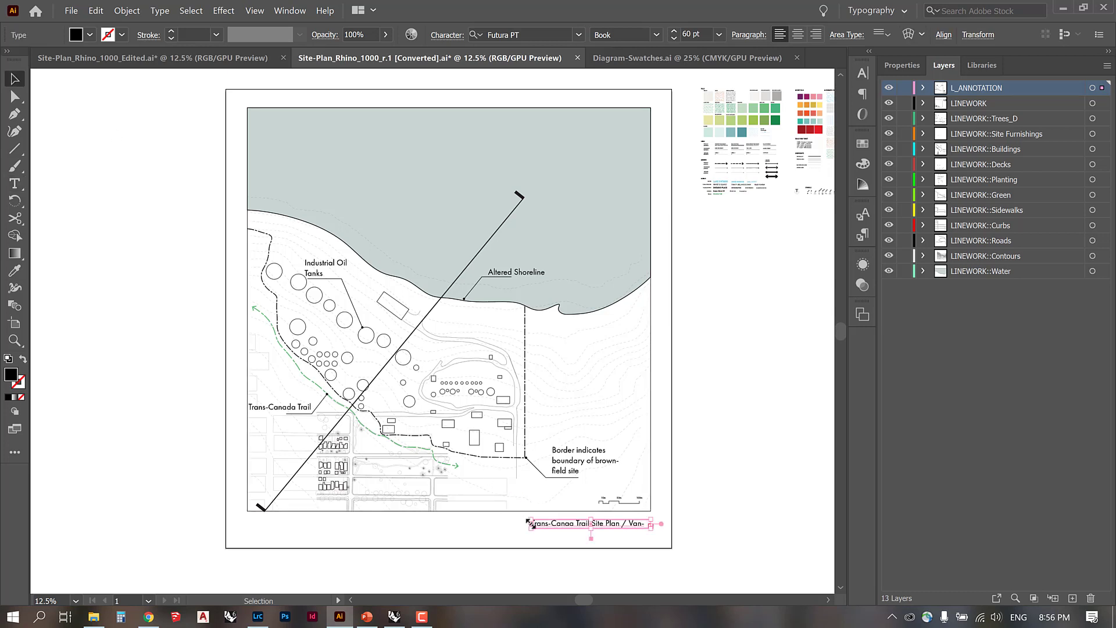
left_click_drag(530, 525, 499, 524)
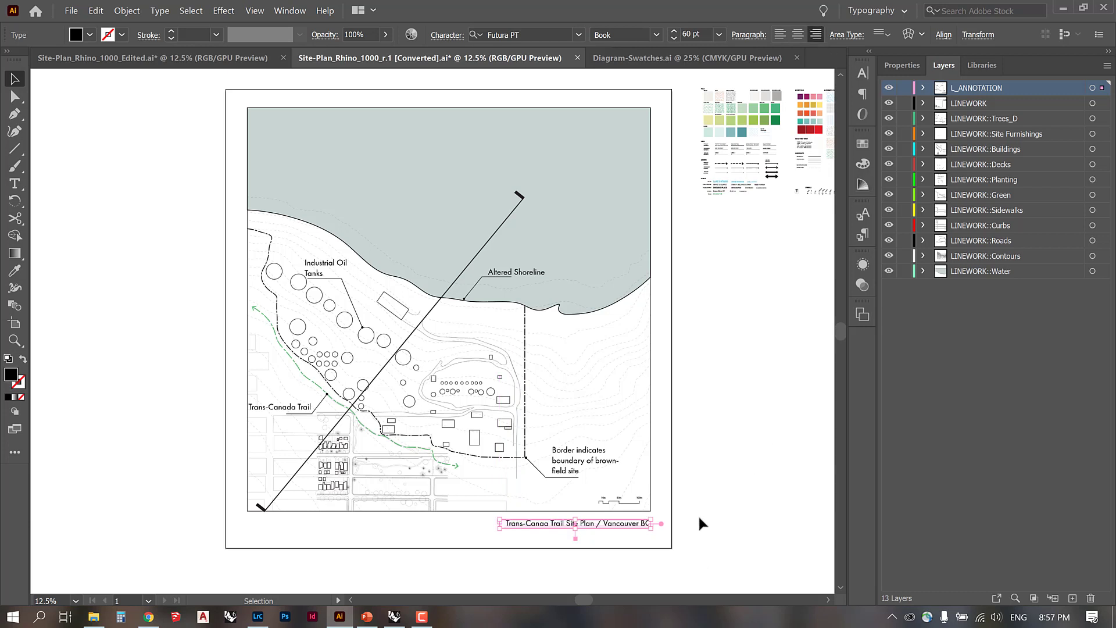
Step: Duplicate the plan title directly below itself and replace the copy's text with "1:1000"
left_click_drag(640, 525, 630, 536)
key("t")
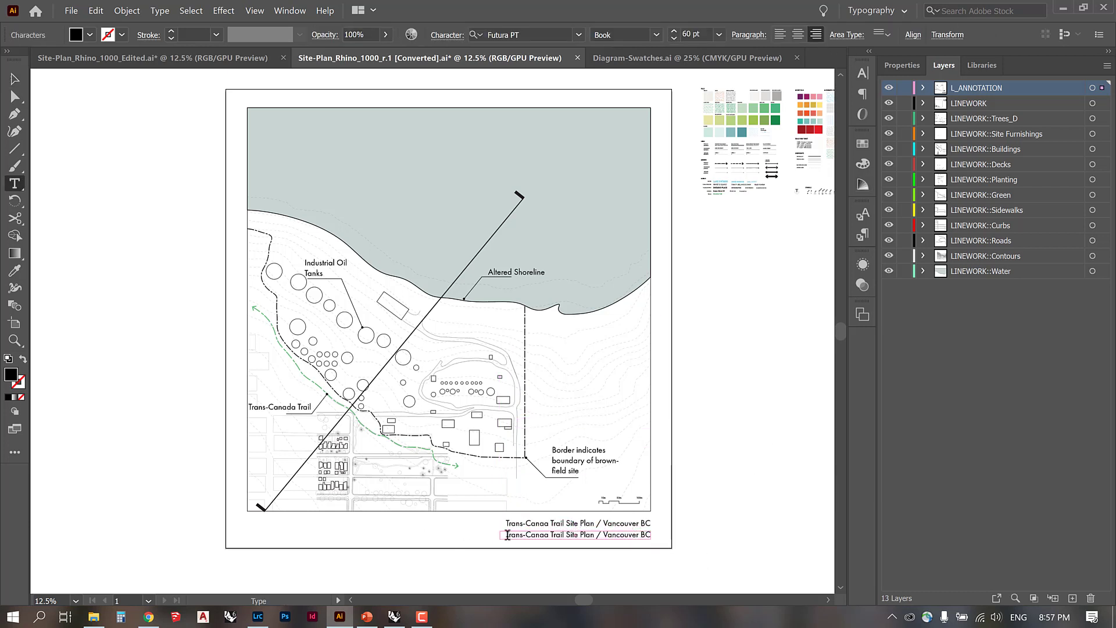
left_click_drag(507, 534, 668, 539)
type("1:1000")
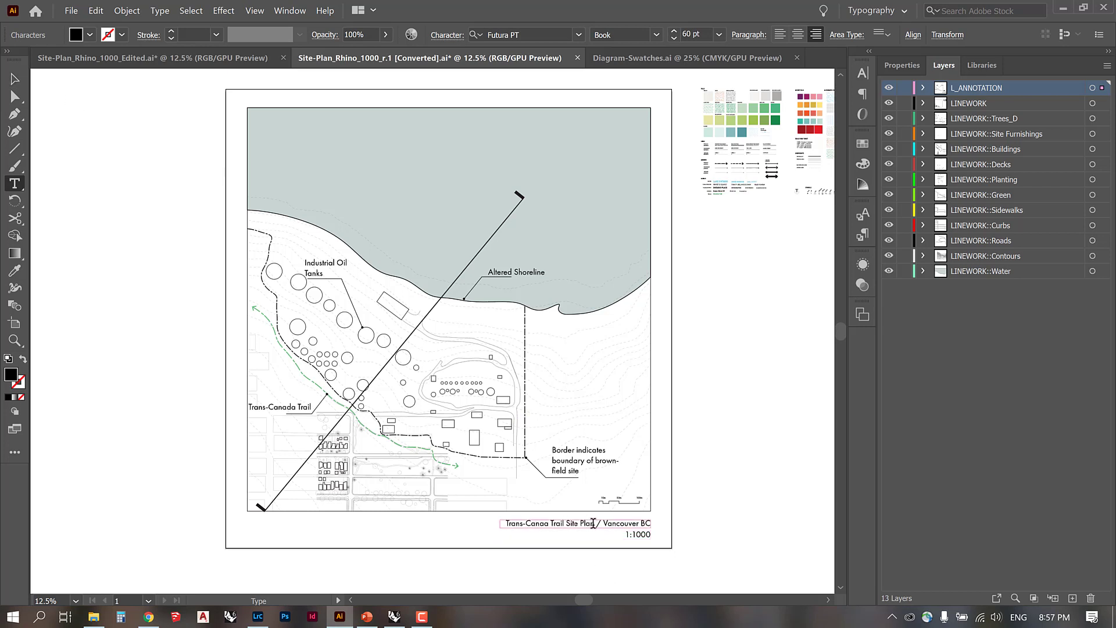
Step: Set "Trans-Canaa Trail Site Plan" in the title to Futura PT Demi and widen the frame to fit the full line
left_click_drag(594, 524, 531, 134)
left_click(657, 35)
left_click(645, 147)
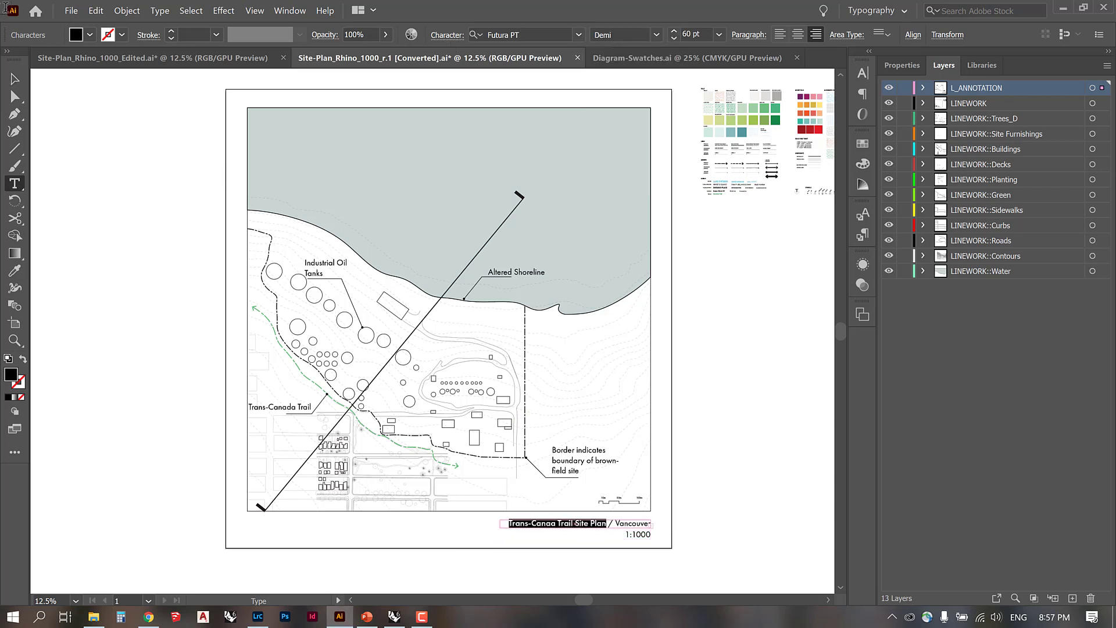
left_click(14, 79)
left_click(747, 492)
left_click(633, 523)
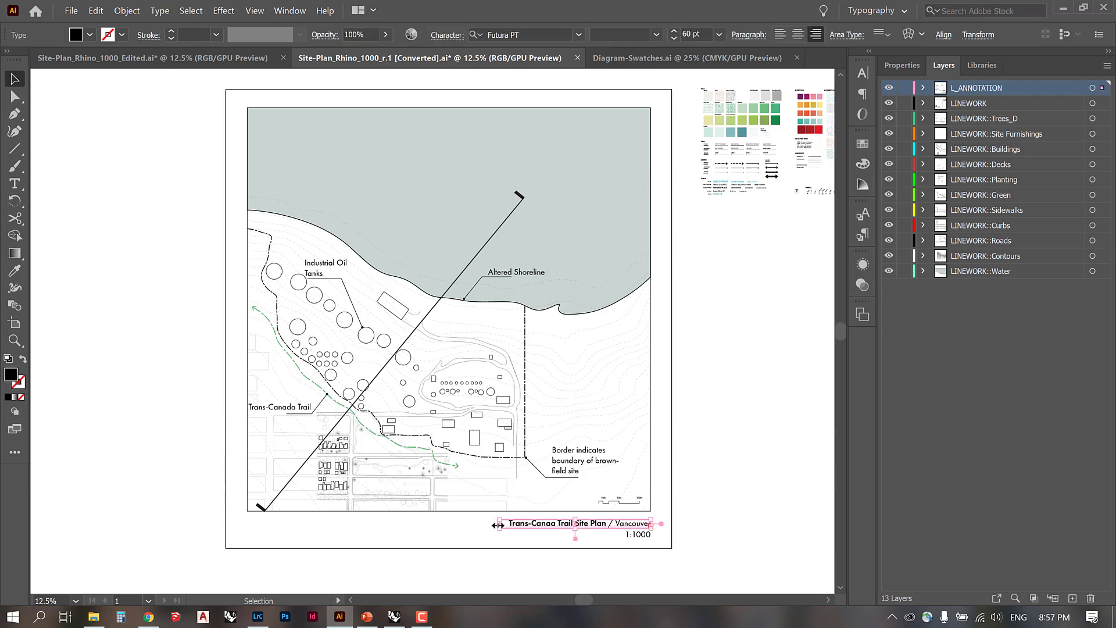
left_click(743, 461)
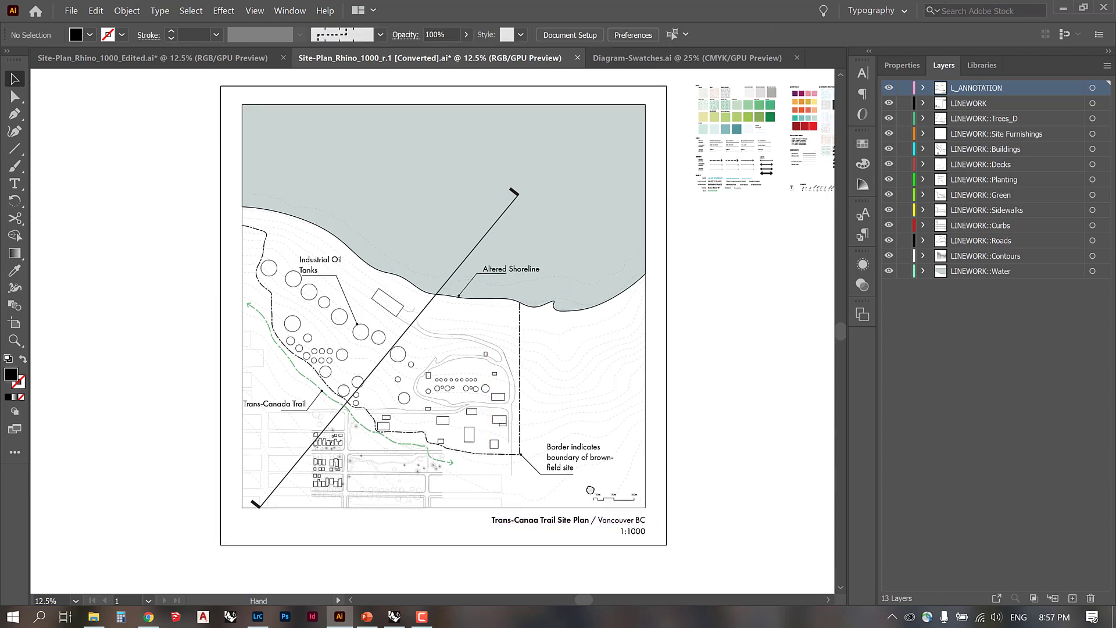
Step: Copy the north arrow from the swatch sheet and place it above the scale bar in the plan's southeast corner
left_click_drag(750, 488, 575, 481)
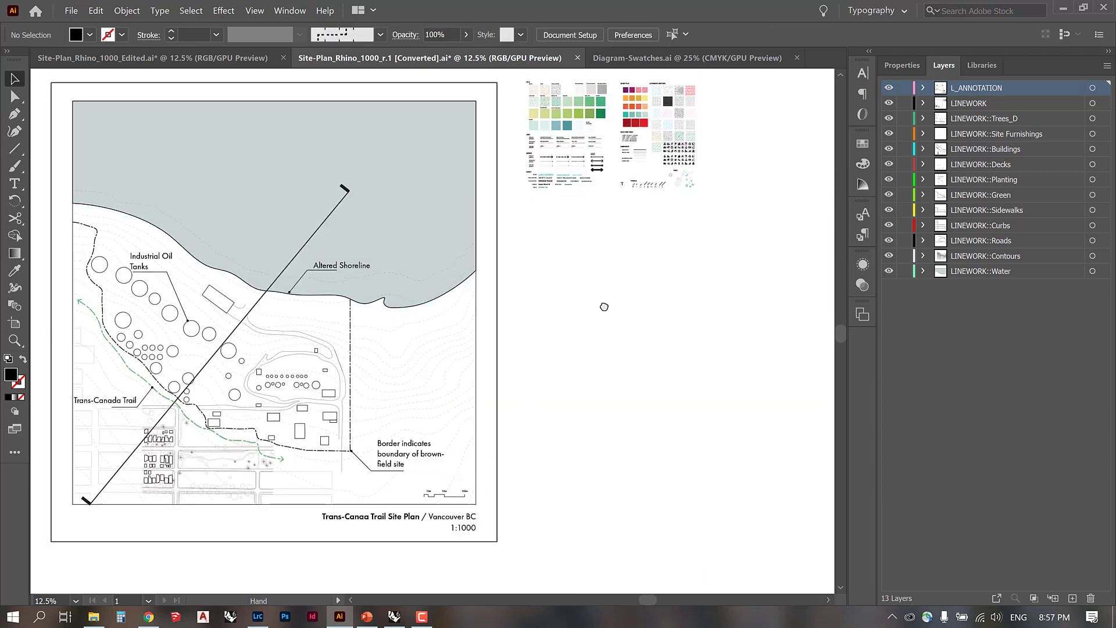
scroll(602, 309, "up", 3)
scroll(602, 308, "right", 1)
key("ctrl+plus")
key("ctrl+plus")
key("ctrl+plus")
key("ctrl+plus")
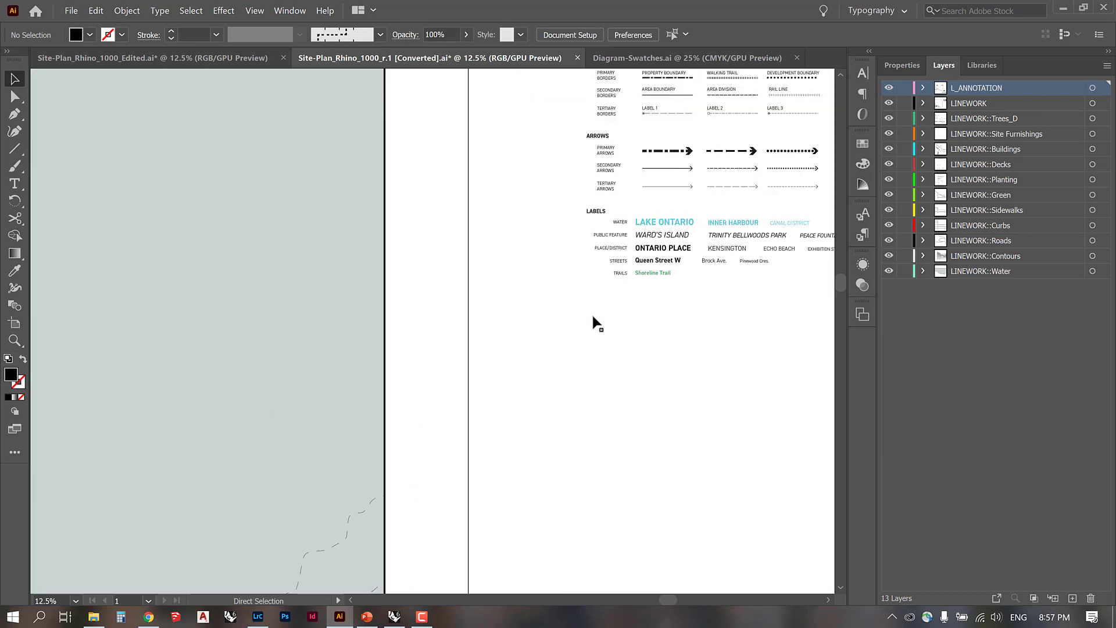
left_click_drag(685, 324, 245, 425)
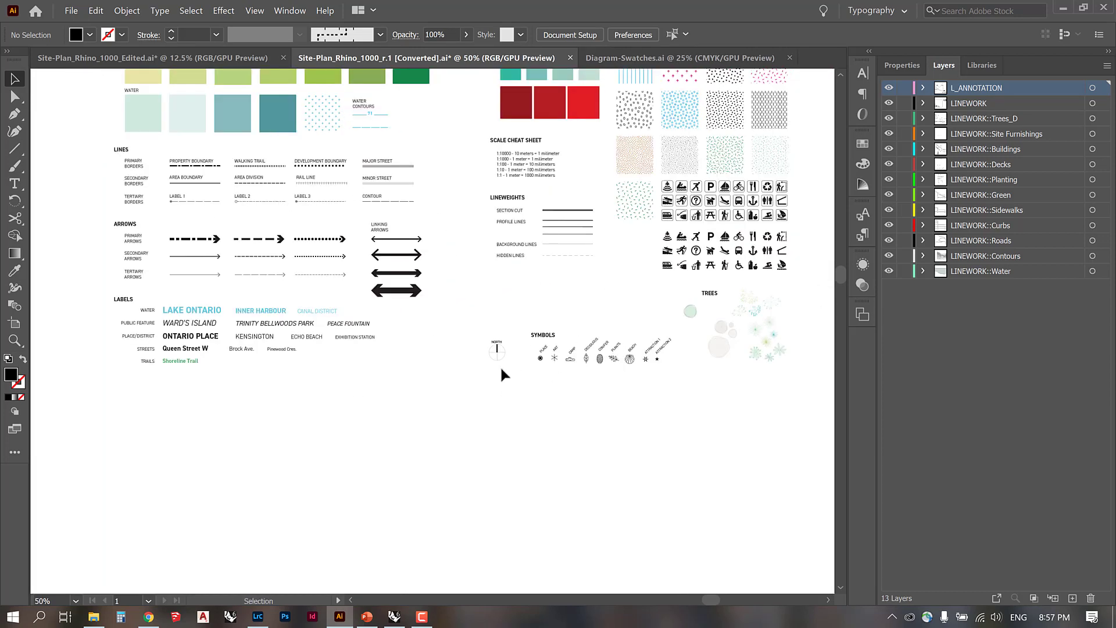
left_click(494, 348)
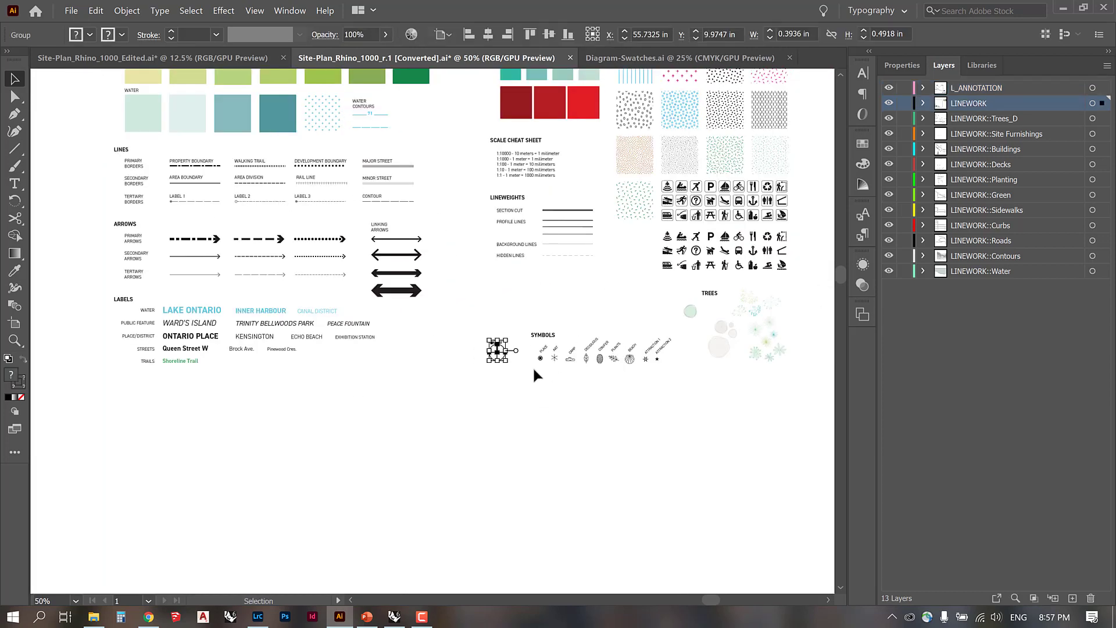
left_click_drag(302, 508, 738, 153)
left_click_drag(696, 483, 718, 106)
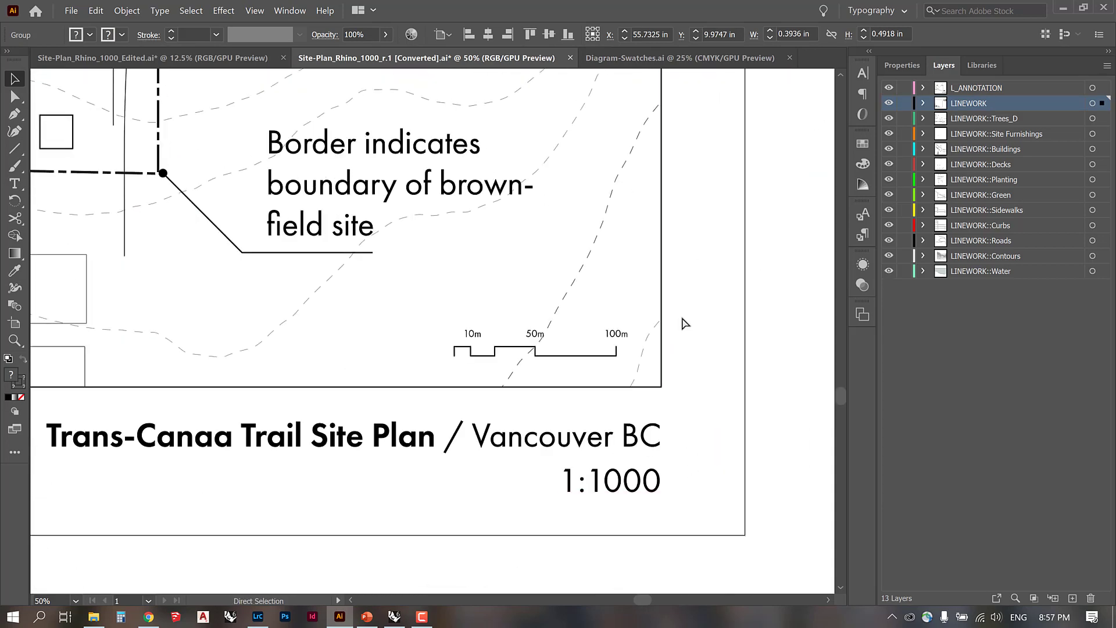
key("ctrl+v")
left_click_drag(442, 322, 607, 239)
left_click(725, 234)
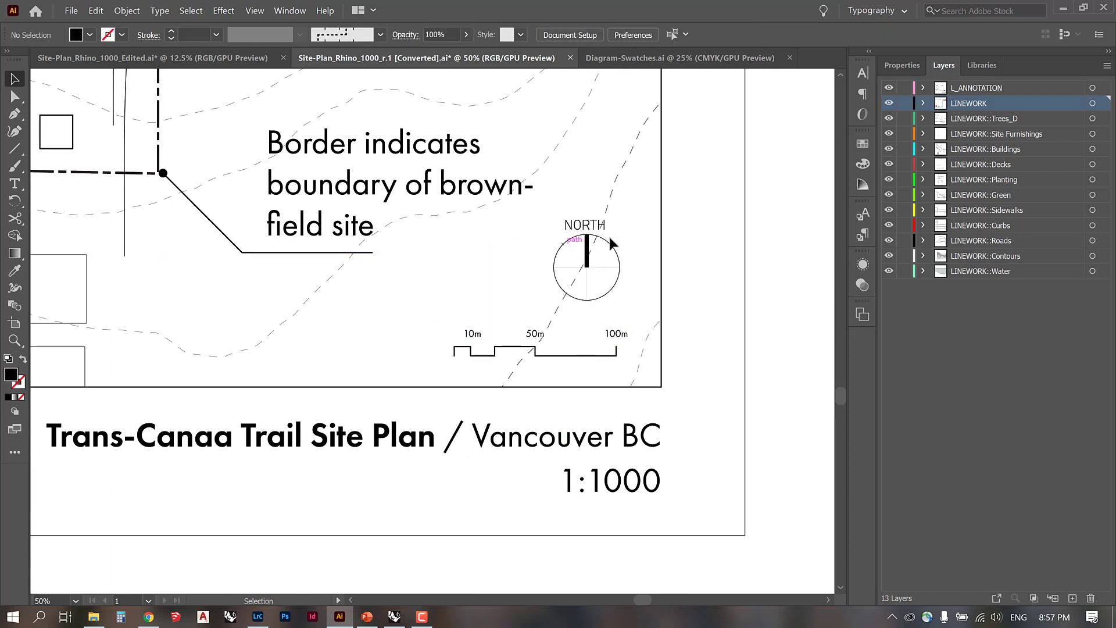
Step: Set the north arrow's circle stroke to 1 pt and its crosshair lines to 0.5 pt
right_click(609, 240)
key("Escape")
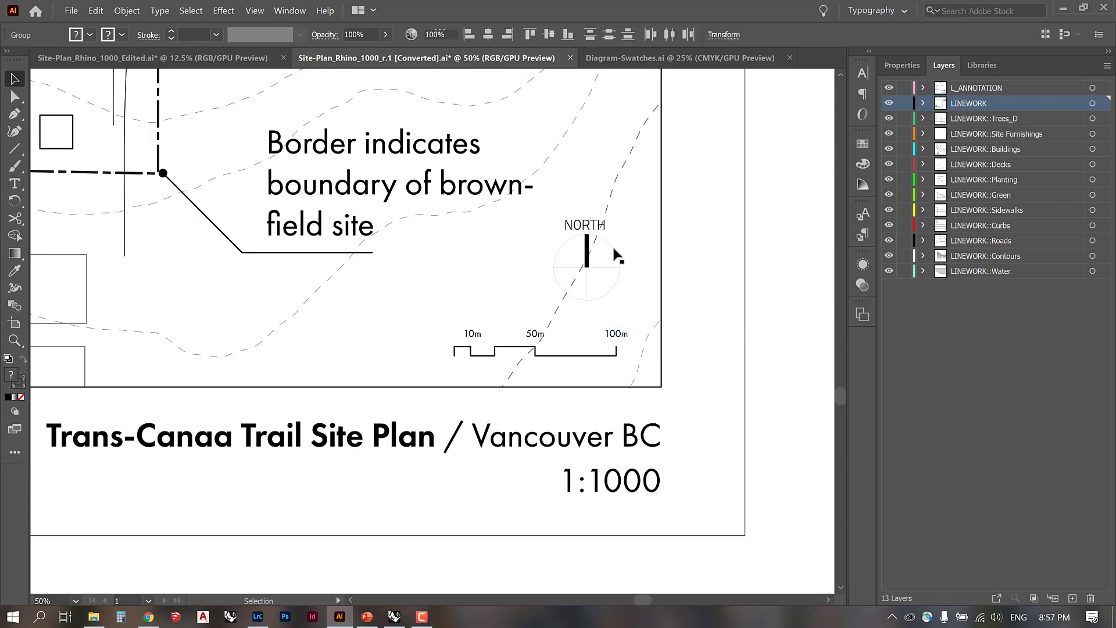
left_click(610, 247)
left_click(216, 35)
left_click(233, 86)
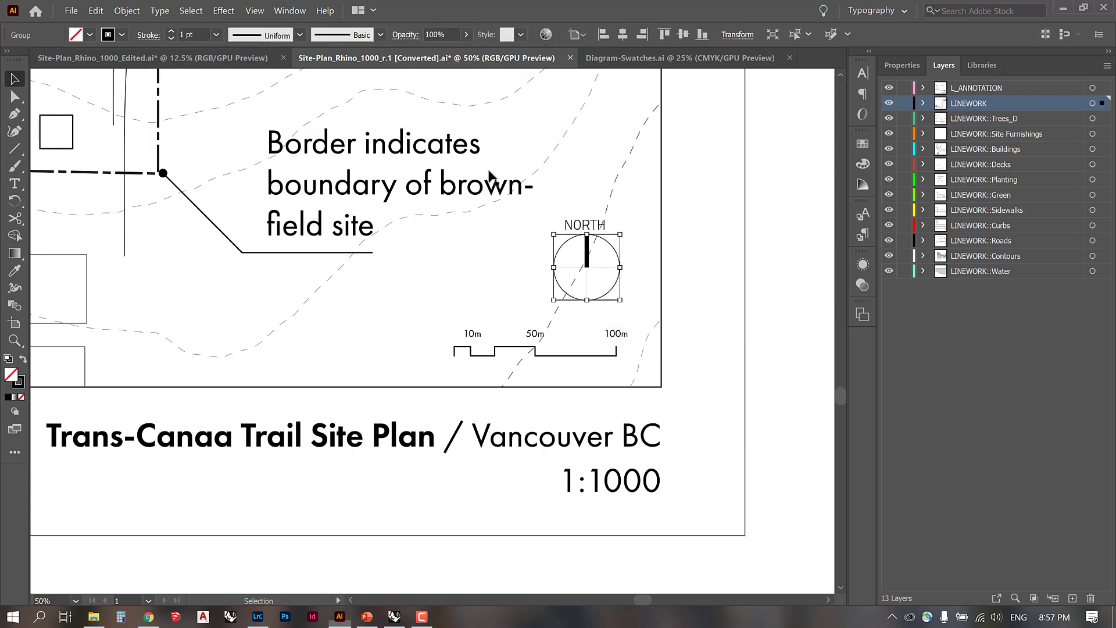
left_click(216, 35)
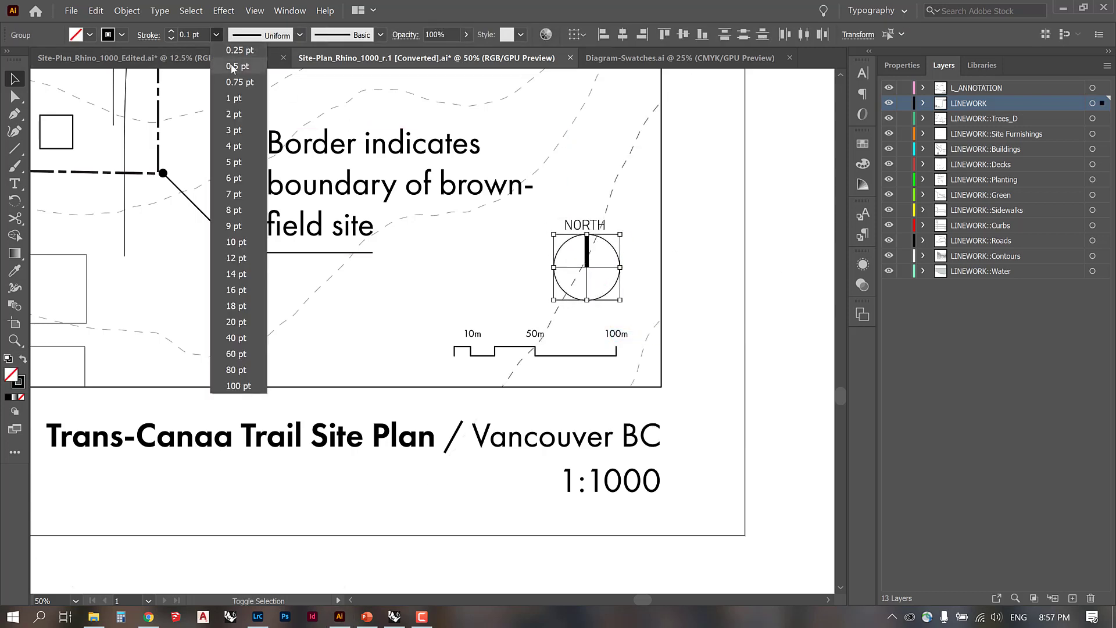
left_click(233, 67)
left_click(761, 251)
left_click_drag(536, 203, 599, 262)
key("ctrl+z")
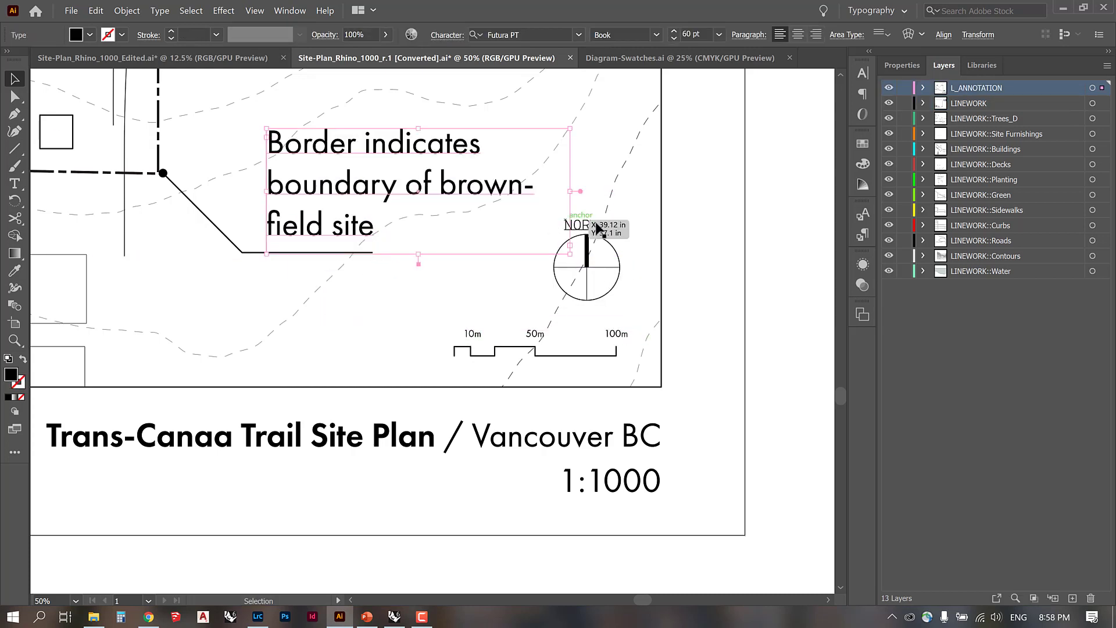
left_click(600, 223)
left_click(594, 291, "shift")
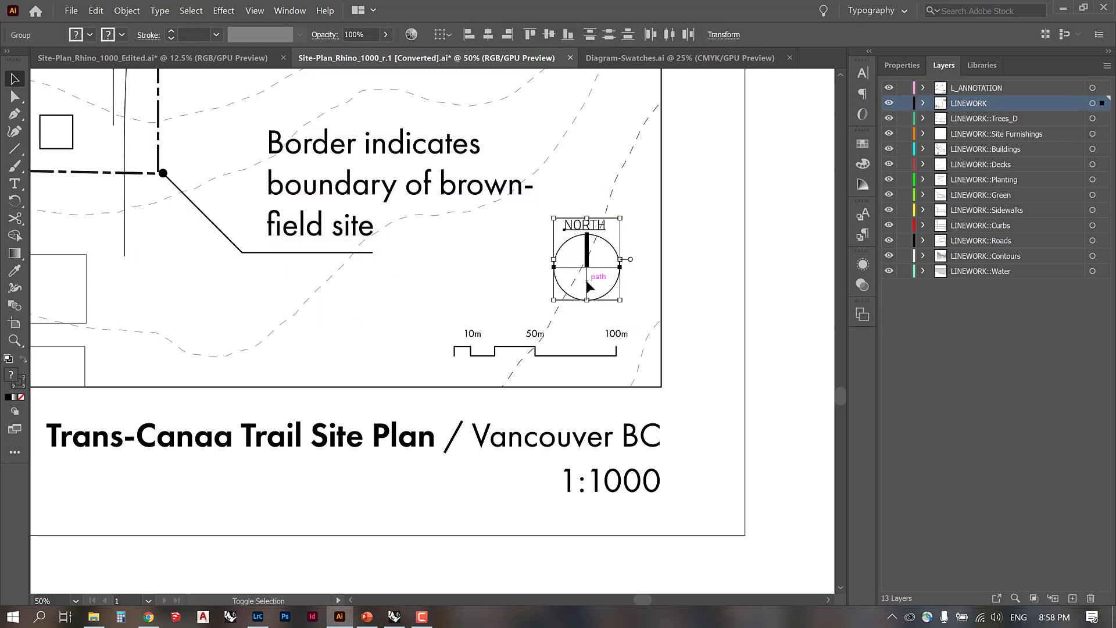
left_click(695, 210)
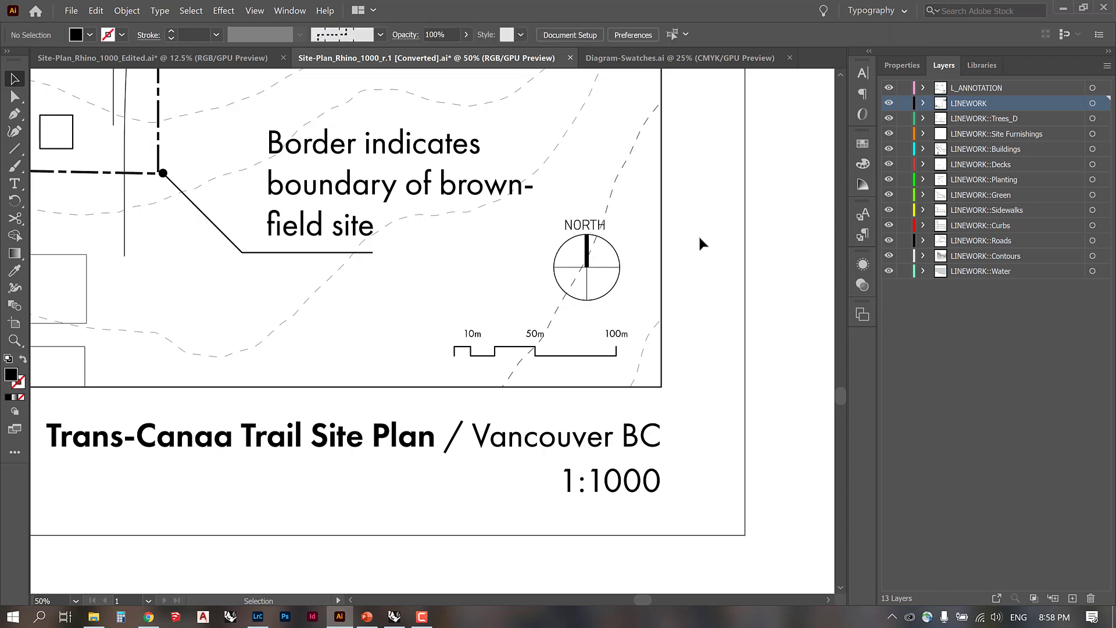
Step: Flip the boundary leader so it rises from the site boundary's southeast corner, and move its label up above it
key("ctrl+minus")
key("ctrl+minus")
key("ctrl+minus")
left_click(541, 366)
left_click_drag(529, 367, 542, 283)
left_click(754, 253)
scroll(657, 349, "down", 2)
scroll(652, 348, "up", 1)
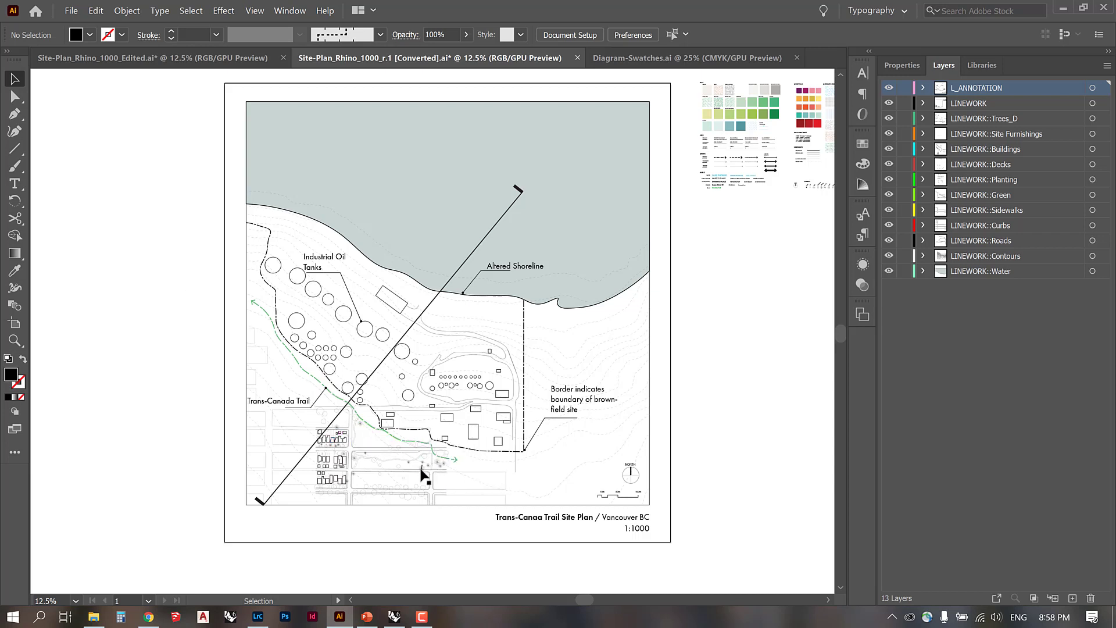
Step: Widen the boundary label's text frame so the word "brownfield" fits on one line without a hyphen
left_click(611, 403)
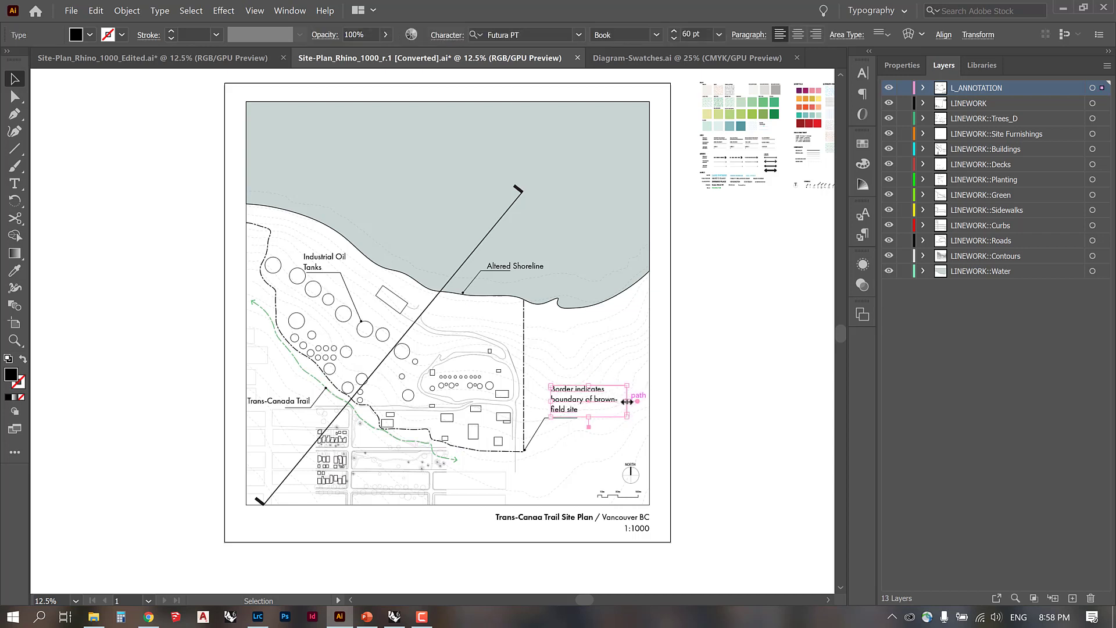
left_click_drag(631, 401, 640, 402)
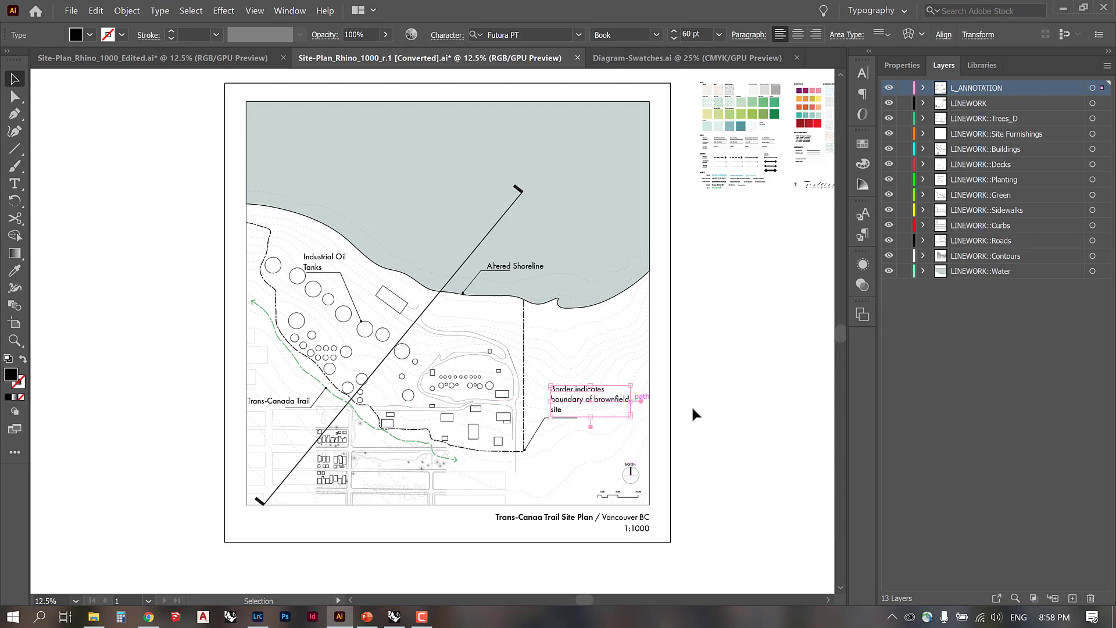
left_click(714, 400)
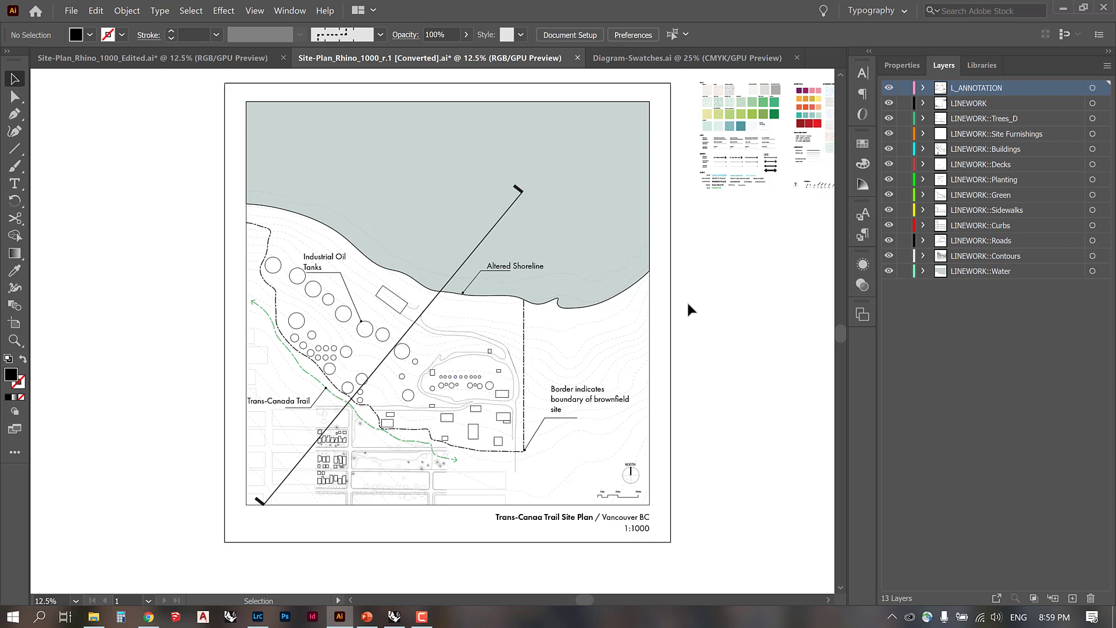
left_click_drag(732, 280, 684, 289)
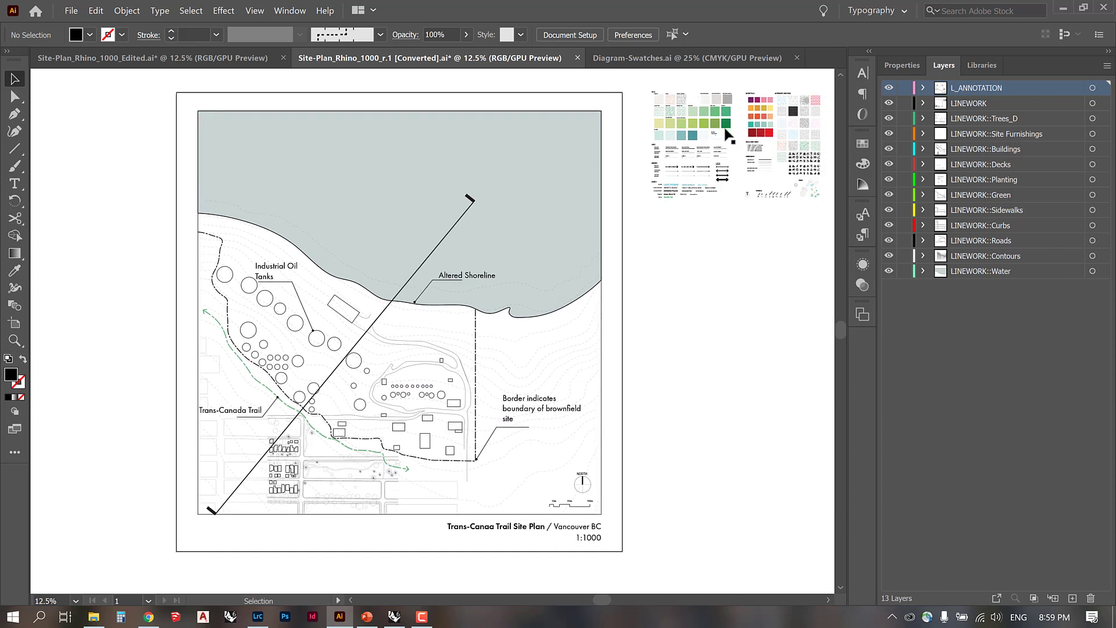